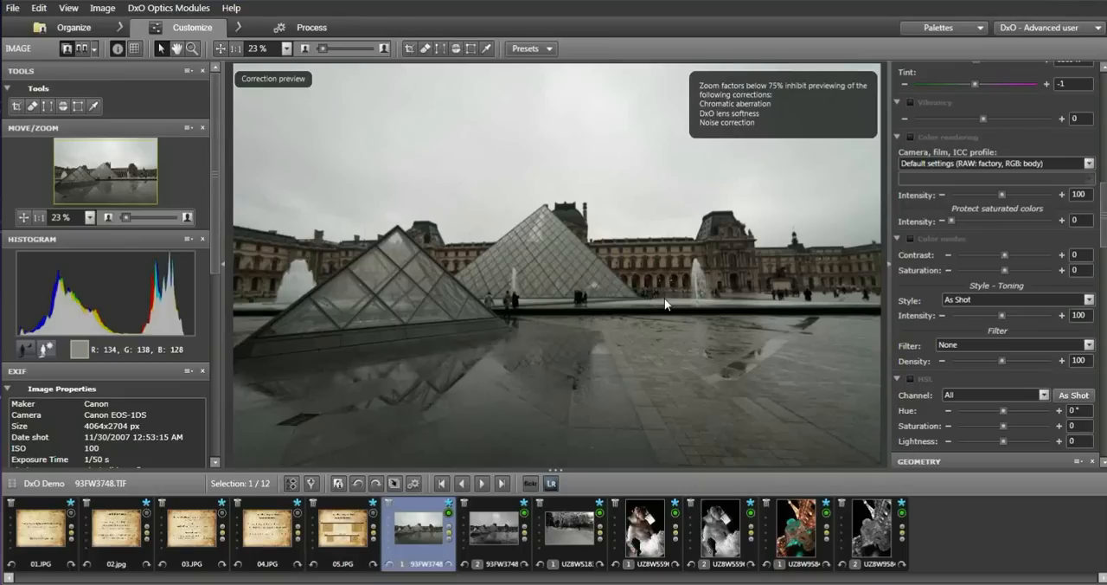
Compare the colour pyramid photo with its uncorrected version and examine its finished black-and-white copy.
left_click(665, 298)
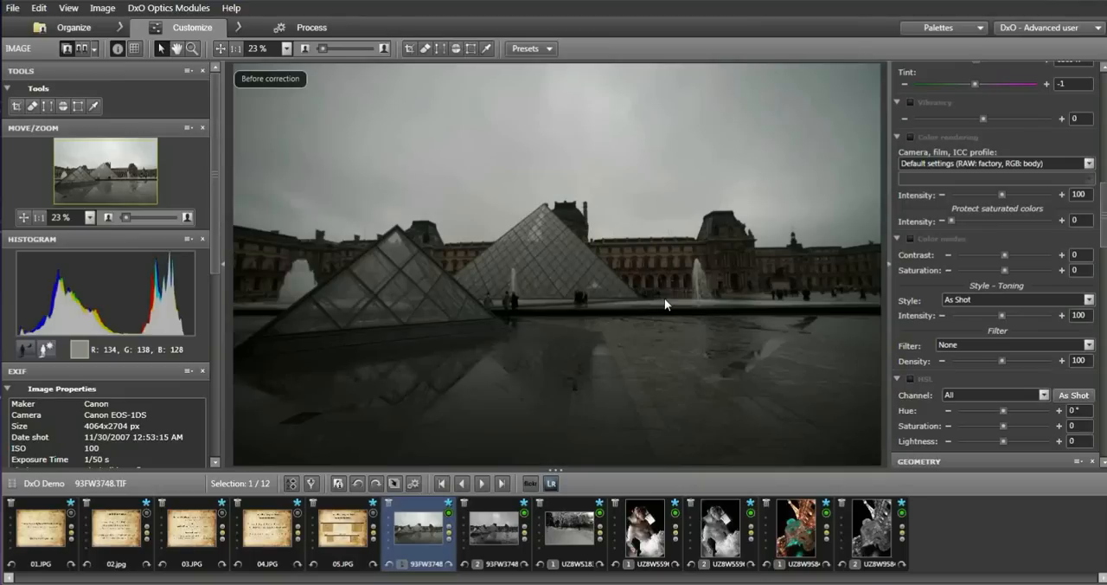
left_click(664, 297)
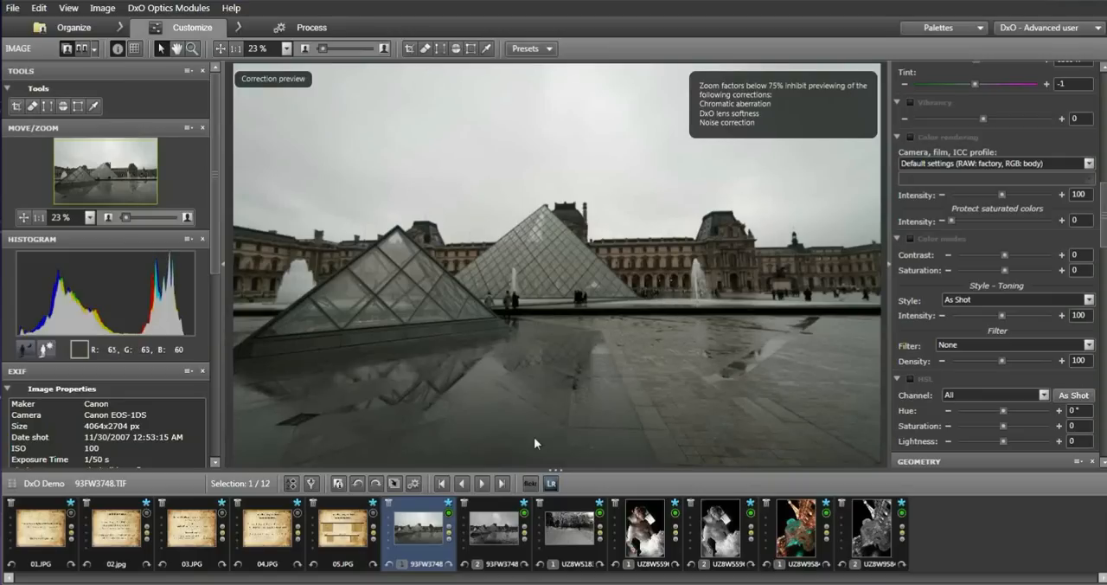
mouse_move(493, 534)
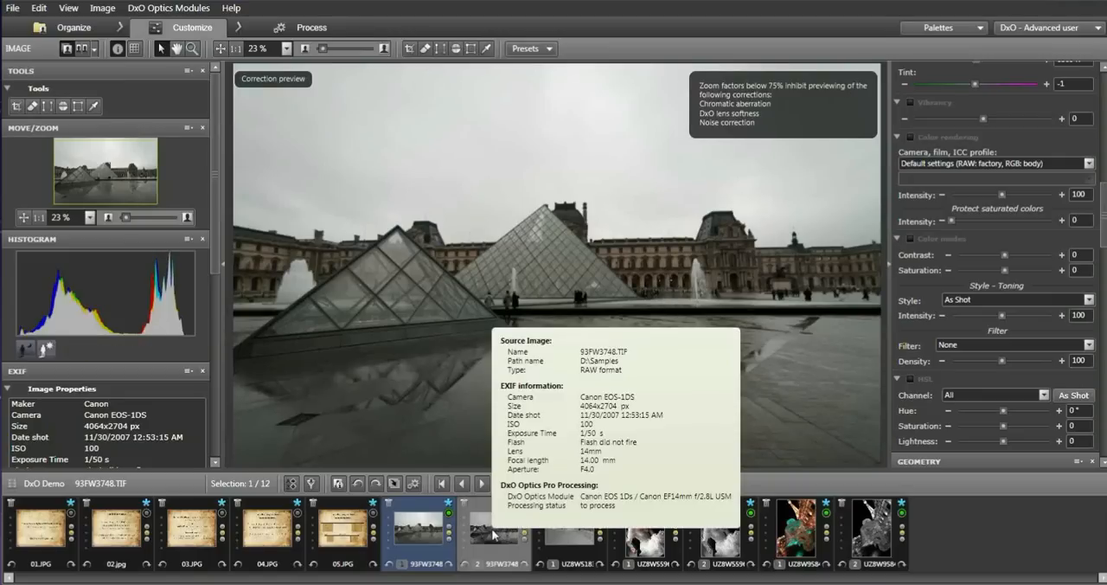
left_click(493, 534)
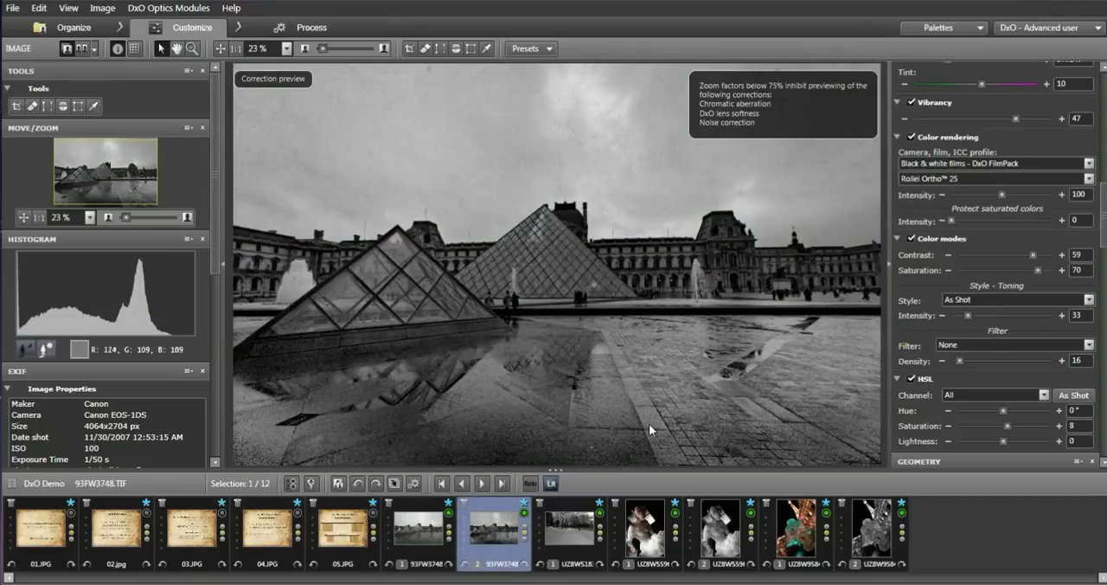
left_click(739, 424)
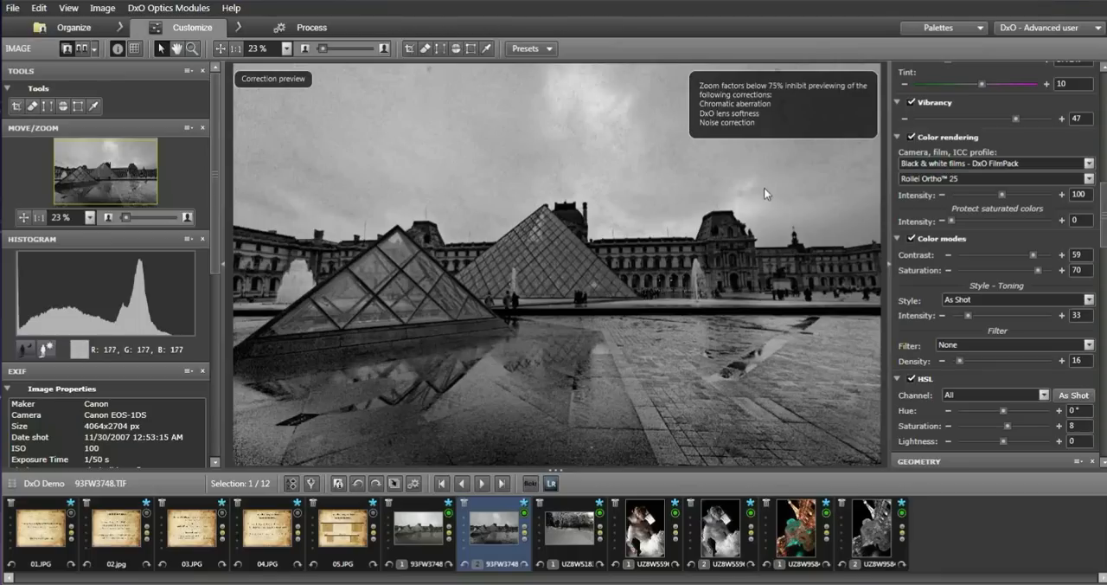
left_click(425, 529)
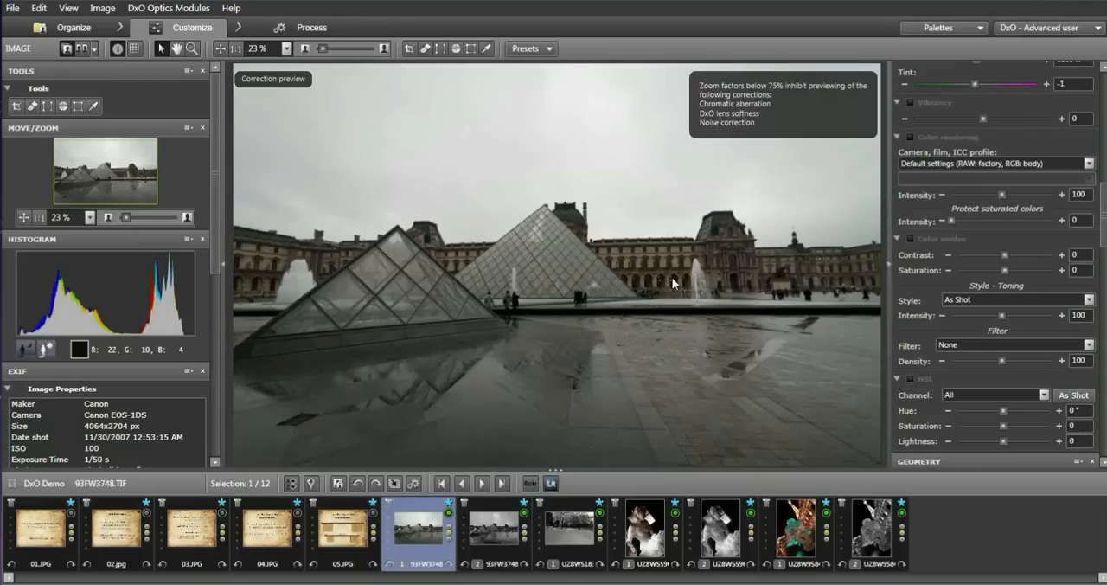
Apply the single-shot preset HDR - Realistic (RAW only) to the colour version of 93FW3748.TIF.
scroll(1104, 192, "up", 6)
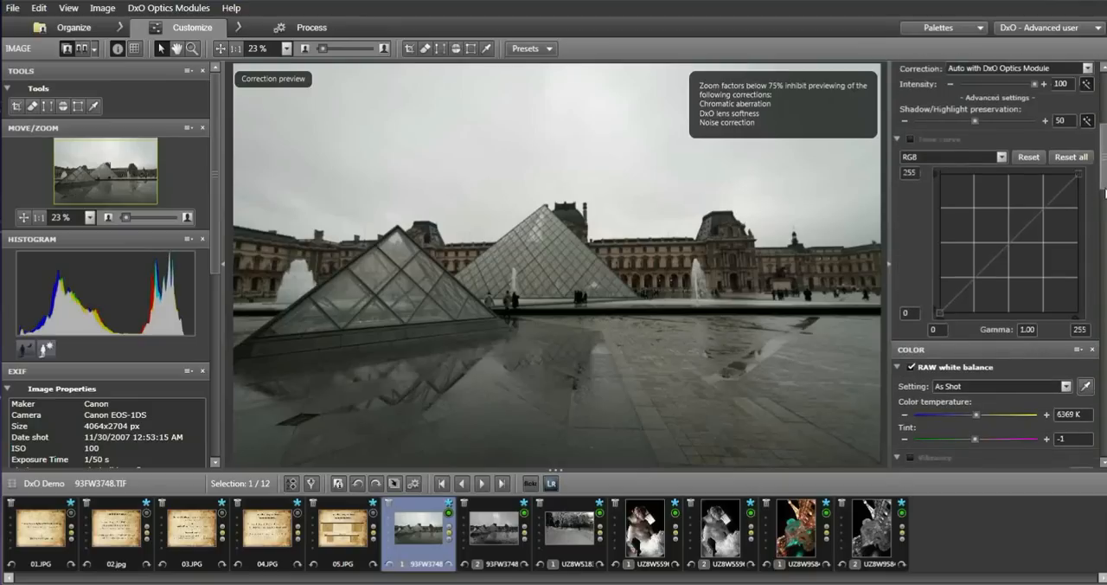
scroll(1105, 192, "up", 1)
left_click_drag(1105, 192, 1104, 154)
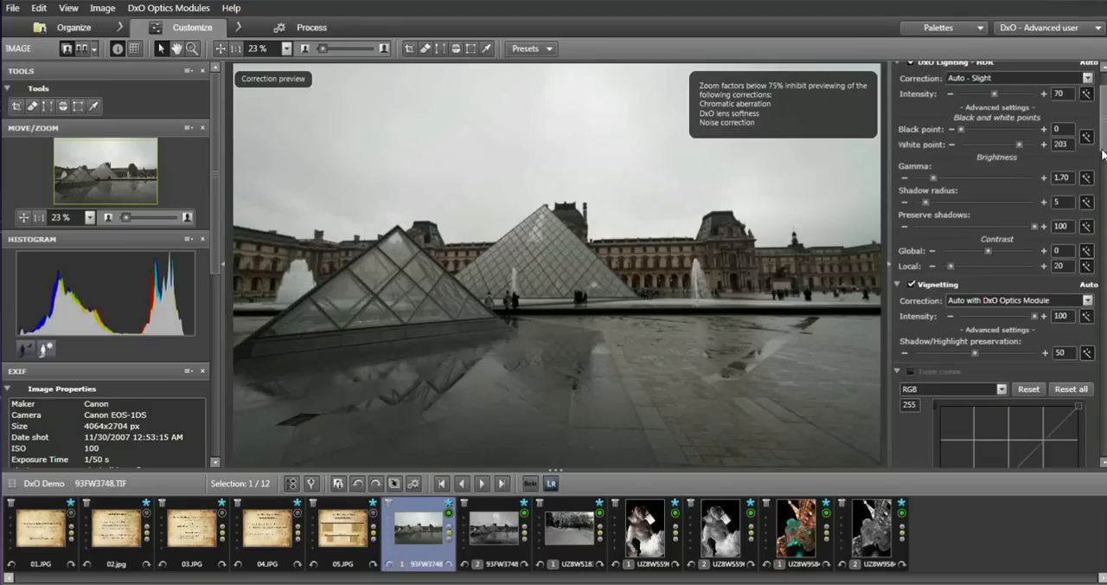
scroll(957, 233, "up", 2)
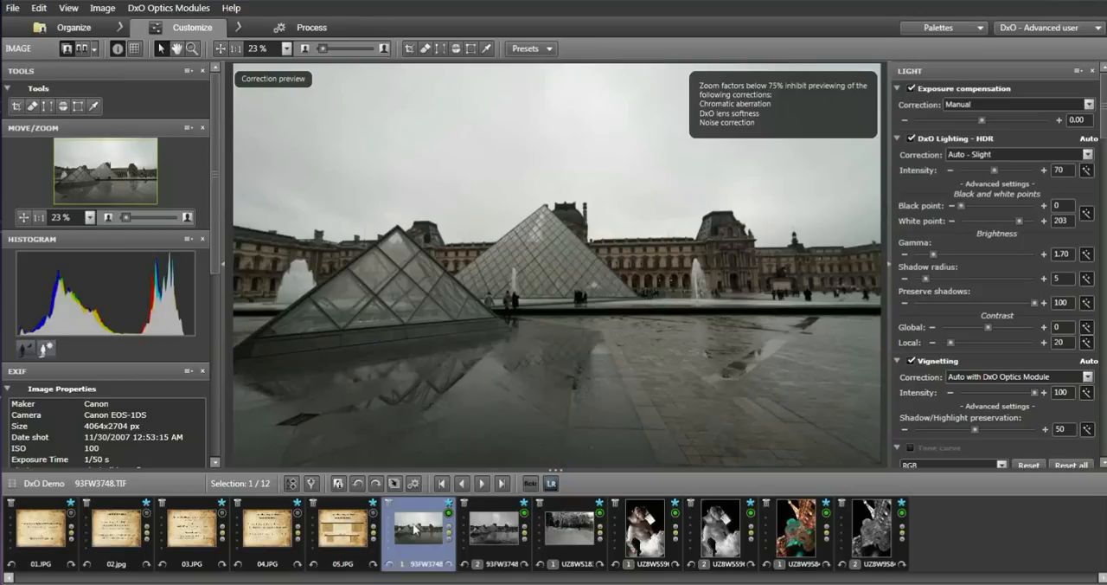
mouse_move(416, 530)
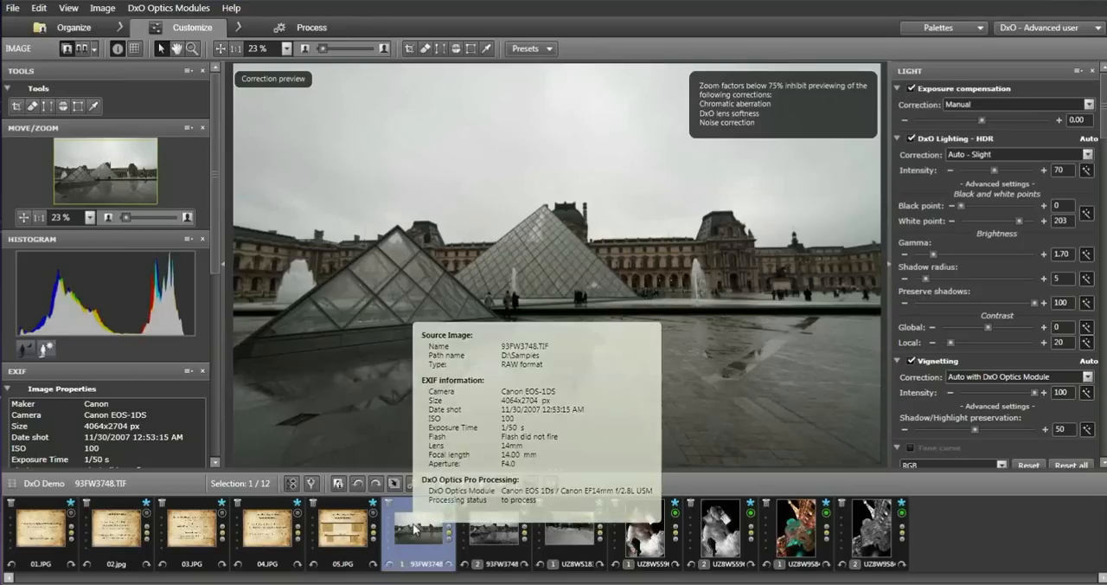
right_click(416, 529)
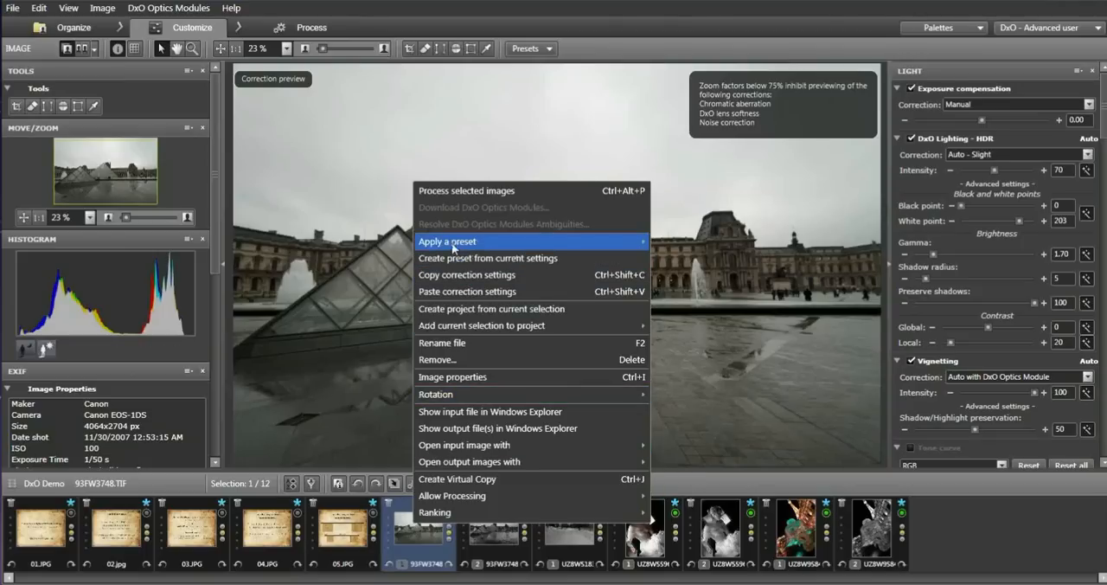
mouse_move(451, 243)
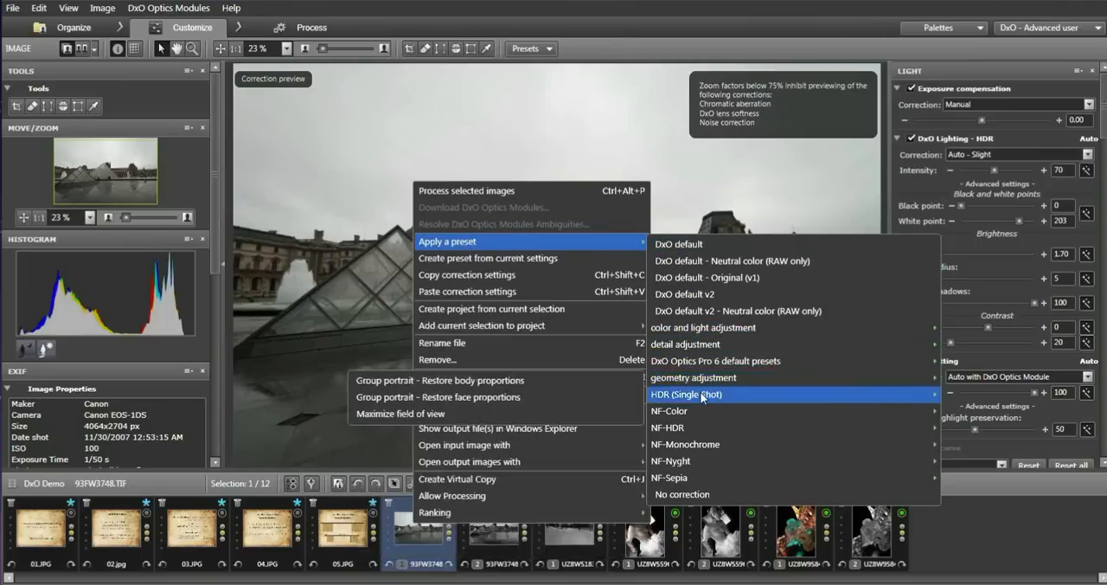
mouse_move(702, 397)
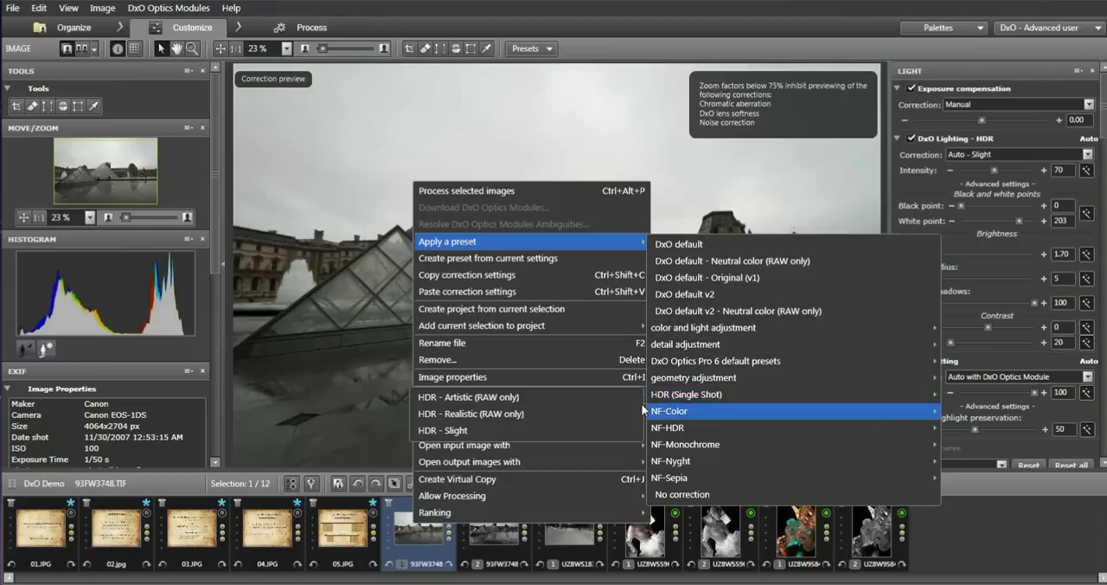
mouse_move(552, 418)
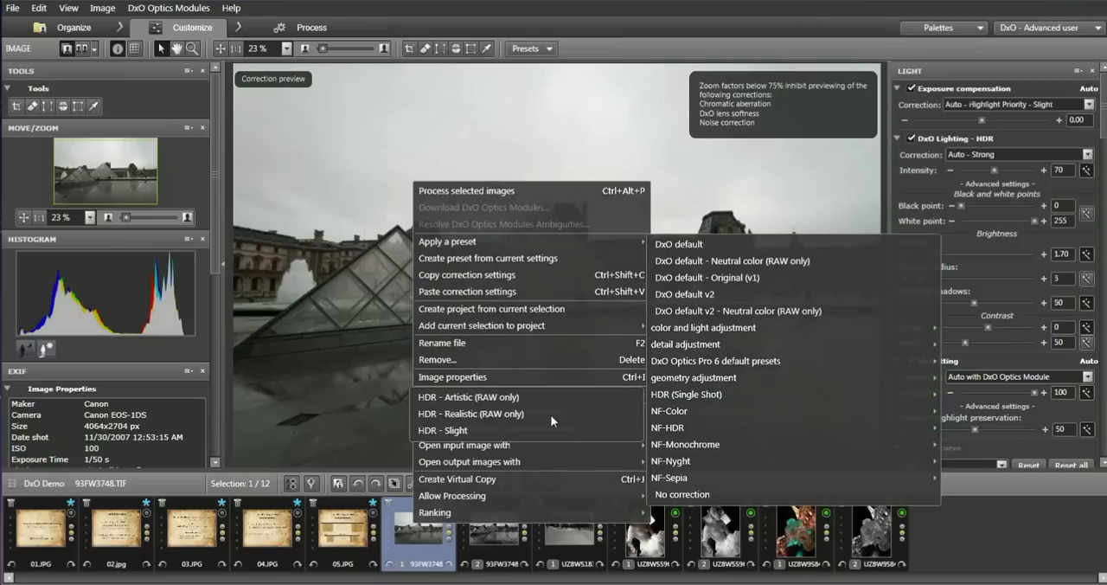
left_click(551, 414)
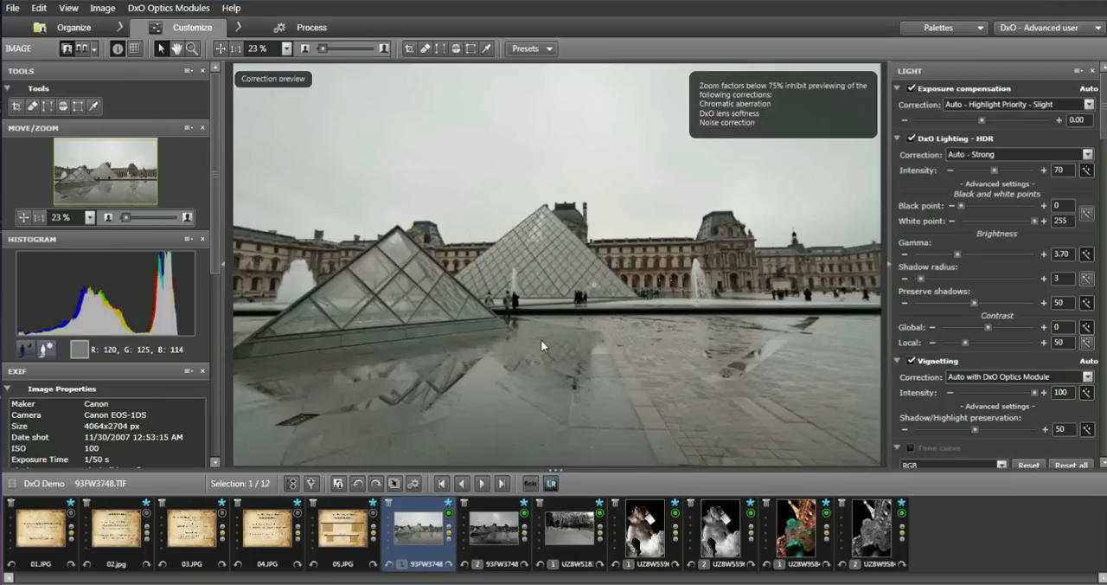
Check the black-and-white copy's light settings and set the colour version's exposure compensation to -0.75.
left_click(499, 535)
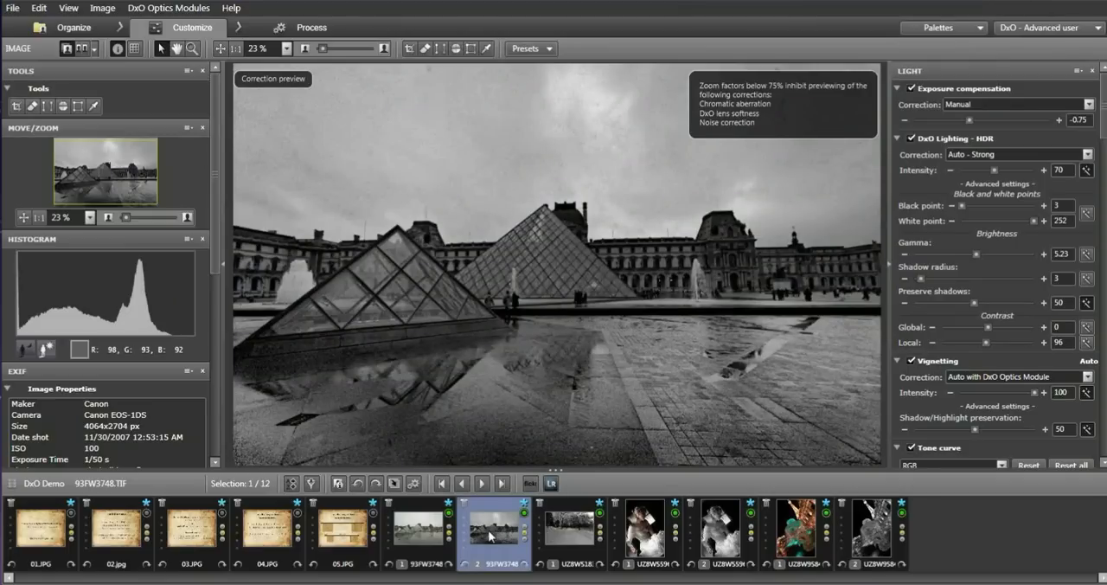
left_click(416, 528)
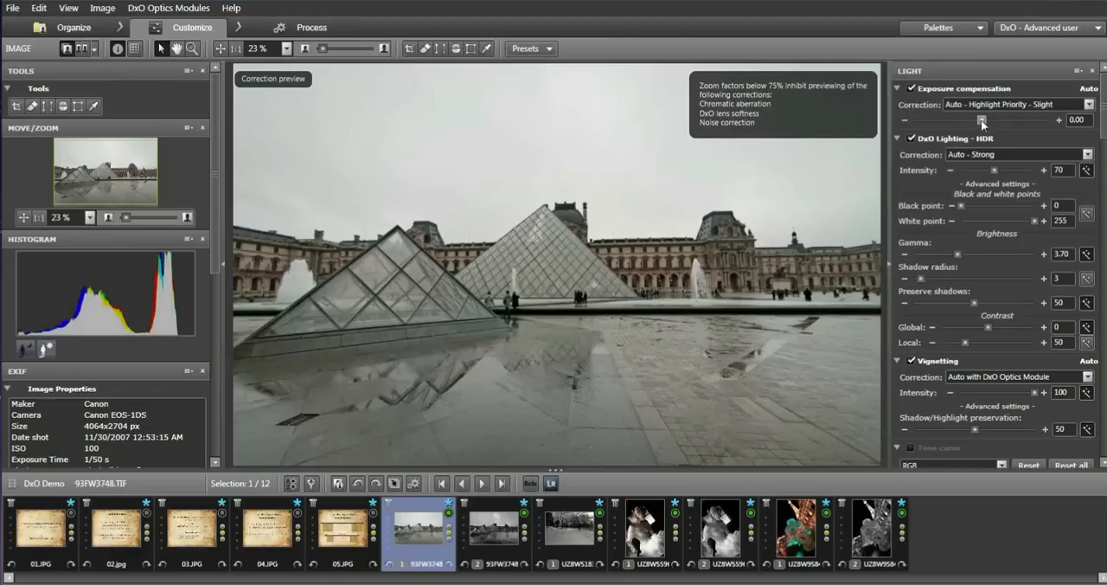
left_click_drag(981, 121, 972, 118)
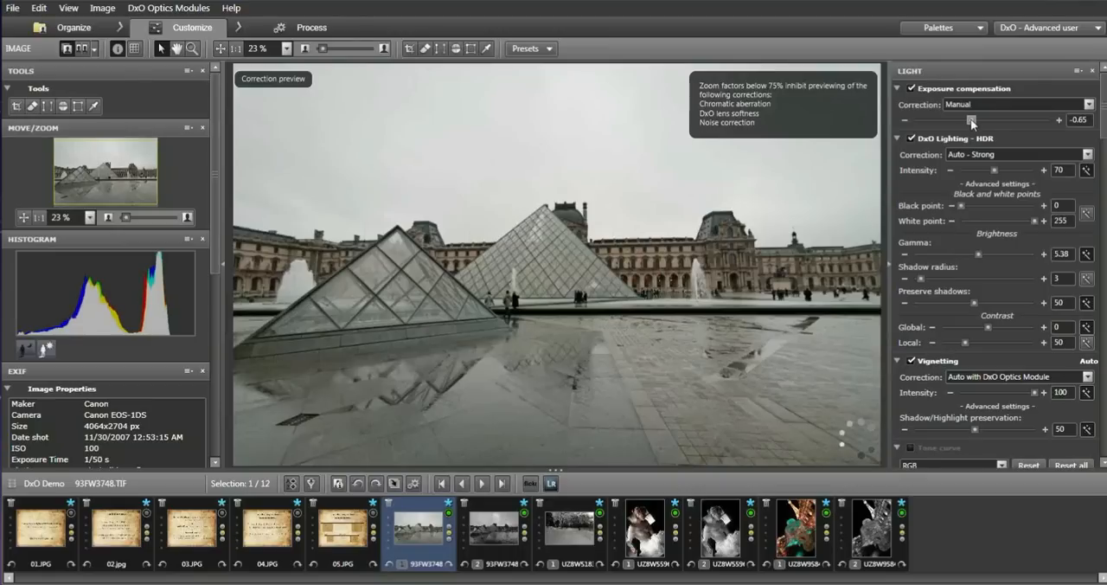
left_click_drag(971, 118, 969, 121)
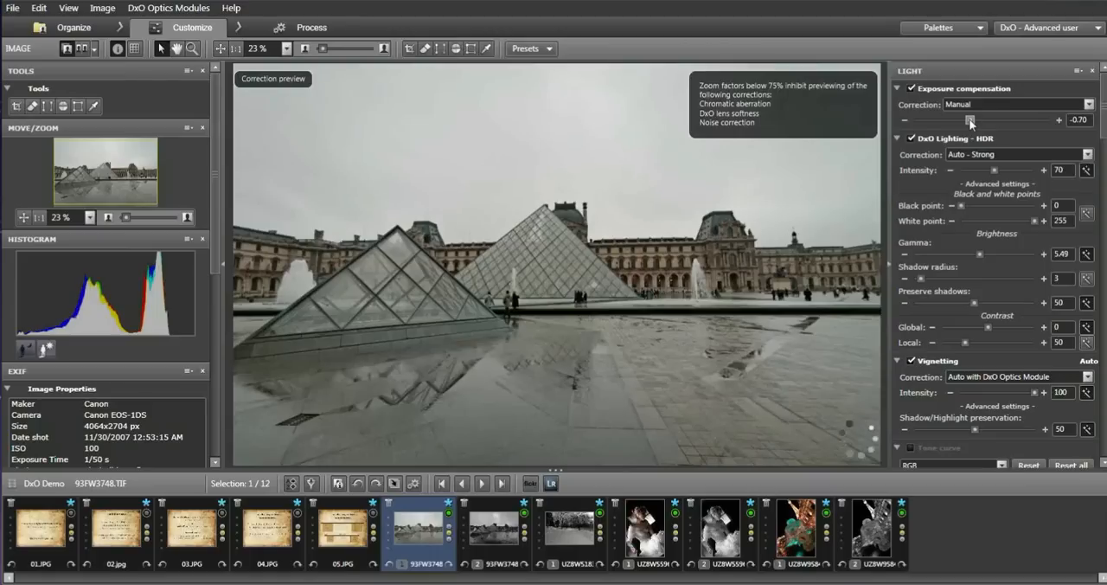
left_click_drag(971, 121, 968, 121)
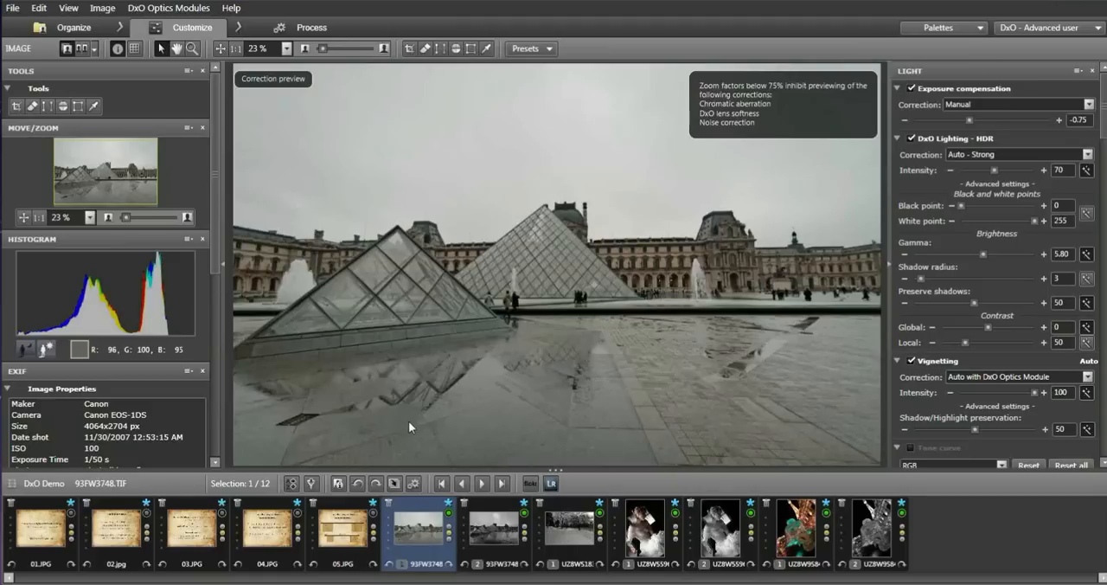
Match the colour version's DxO Lighting to the black-and-white copy with black point 3, white point 252 and gamma 5.23.
mouse_move(514, 552)
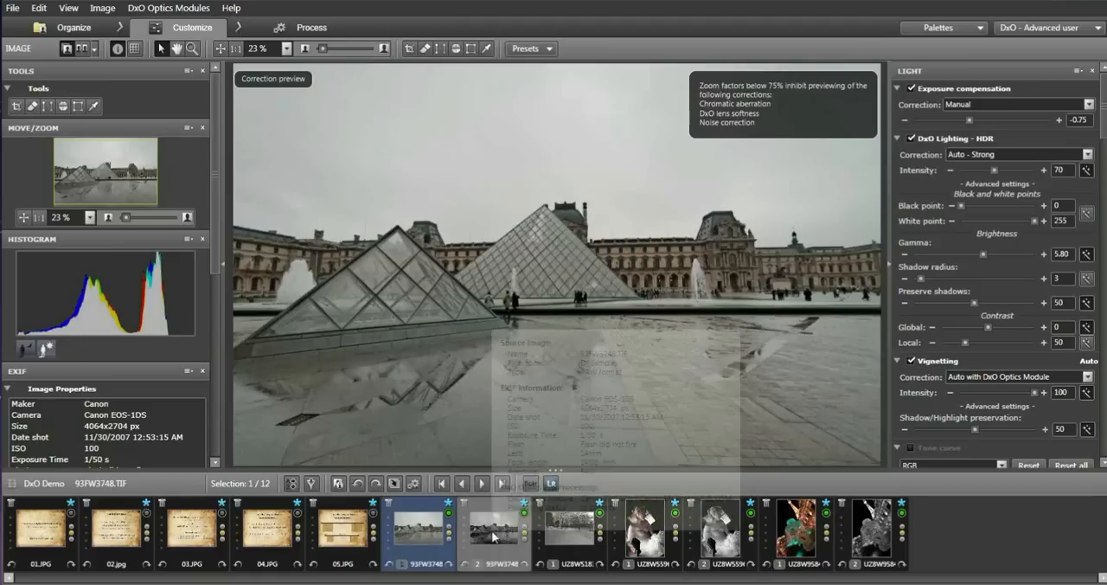
left_click(494, 537)
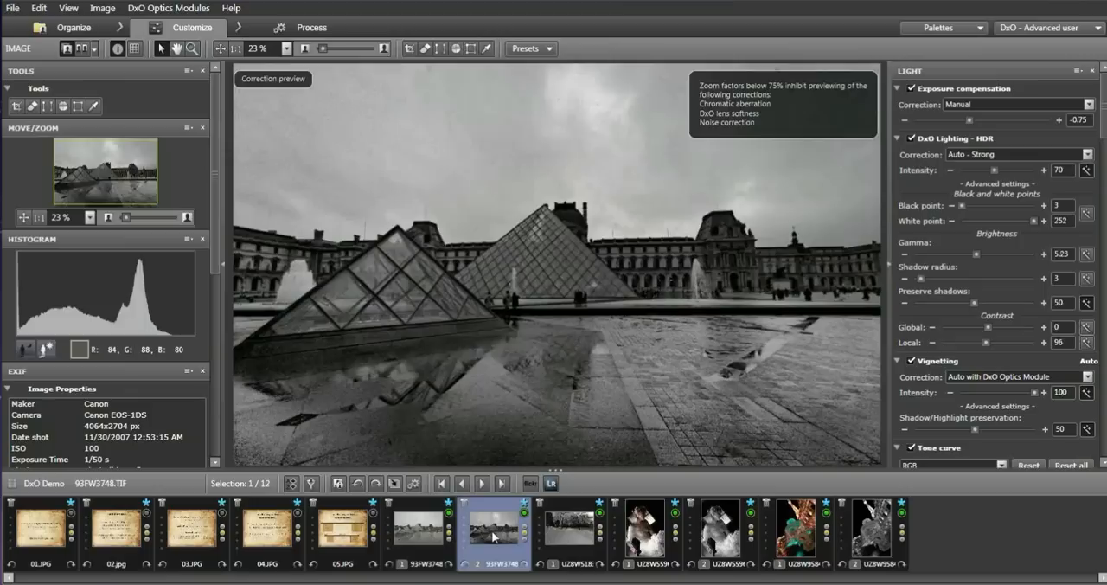
left_click(427, 523)
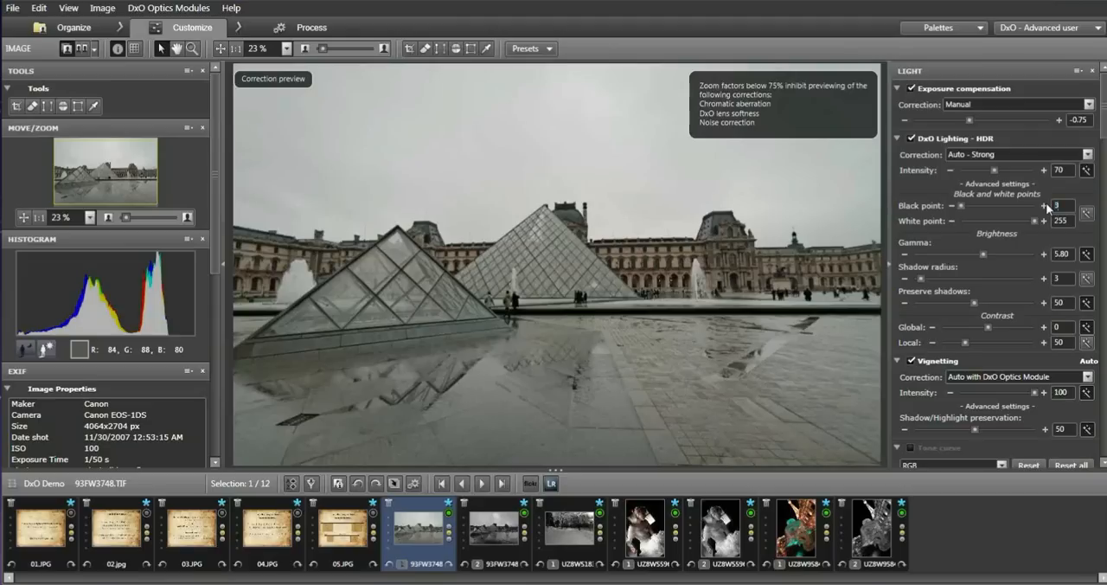
left_click(1073, 220)
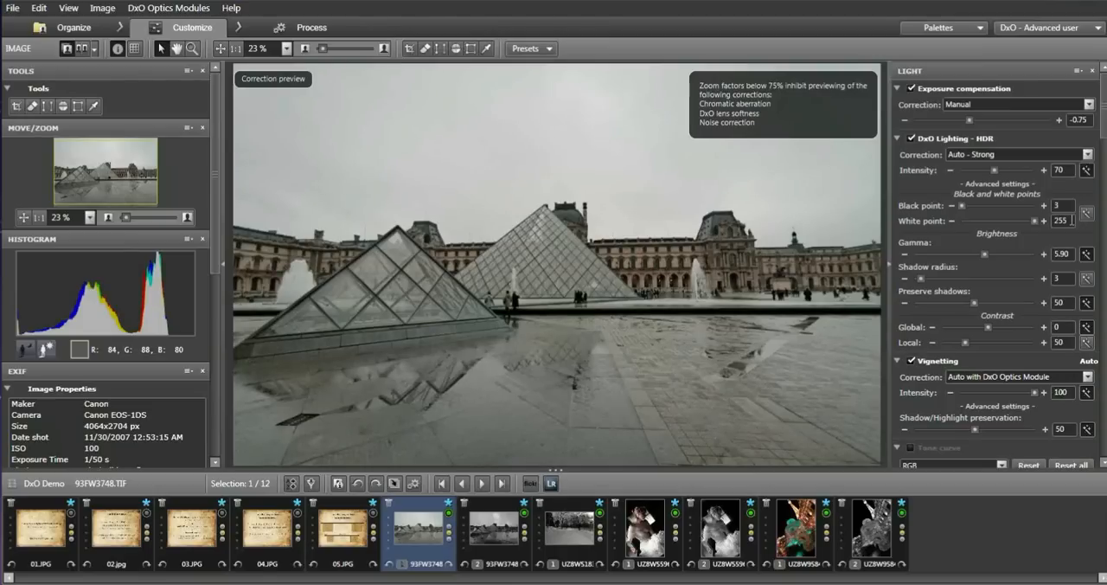
key("BackSpace")
type("2")
key("BackSpace")
key("BackSpace")
type("23")
key("Return")
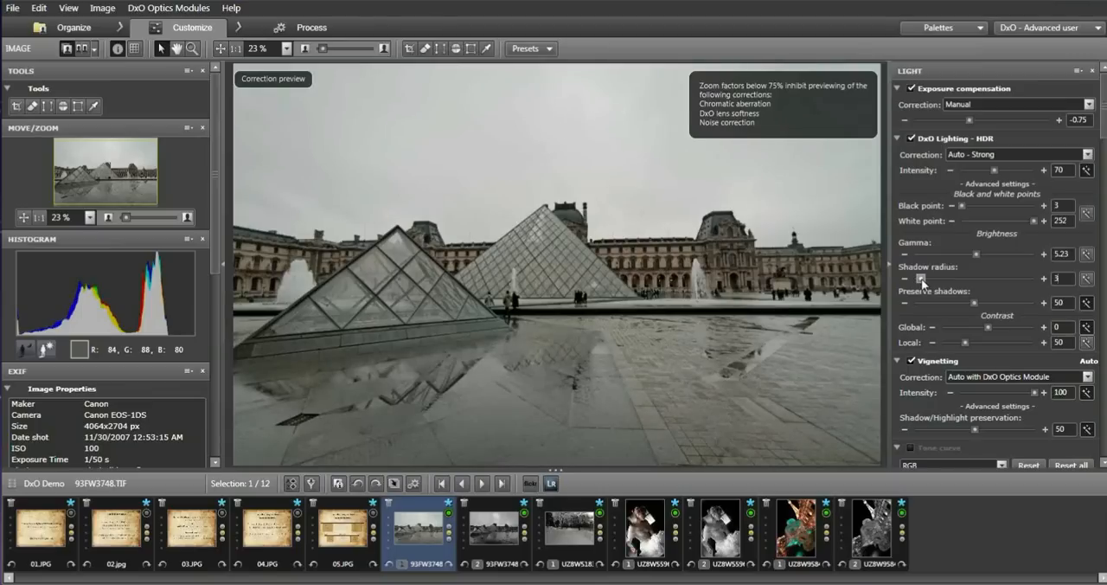
Try a DxO Lighting shadow radius of 14, compare it with the uncorrected image, and return the radius to 3.
left_click_drag(921, 279, 949, 282)
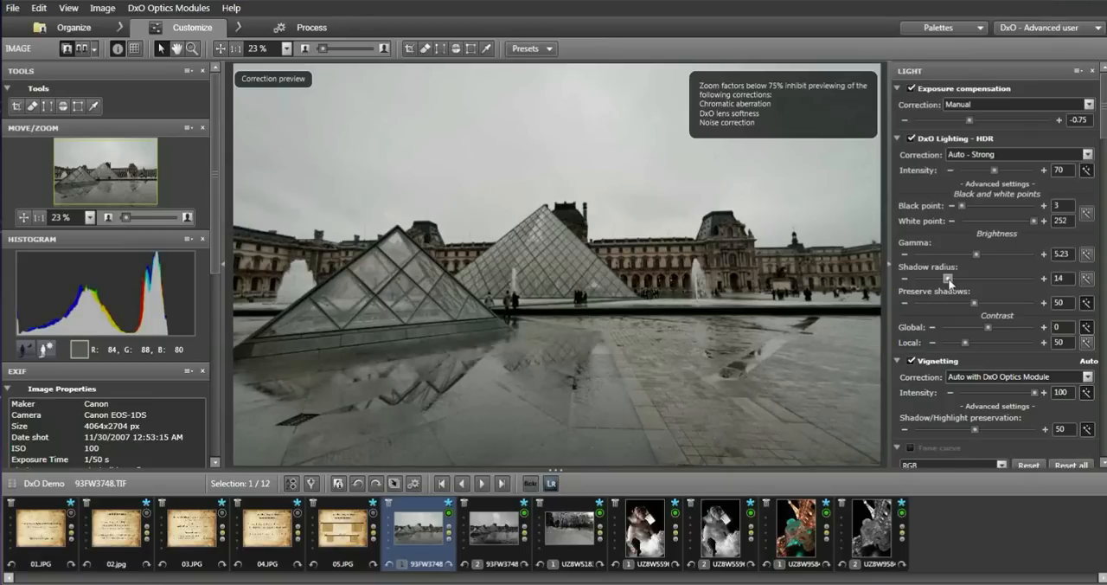
left_click(412, 322)
left_click(412, 321)
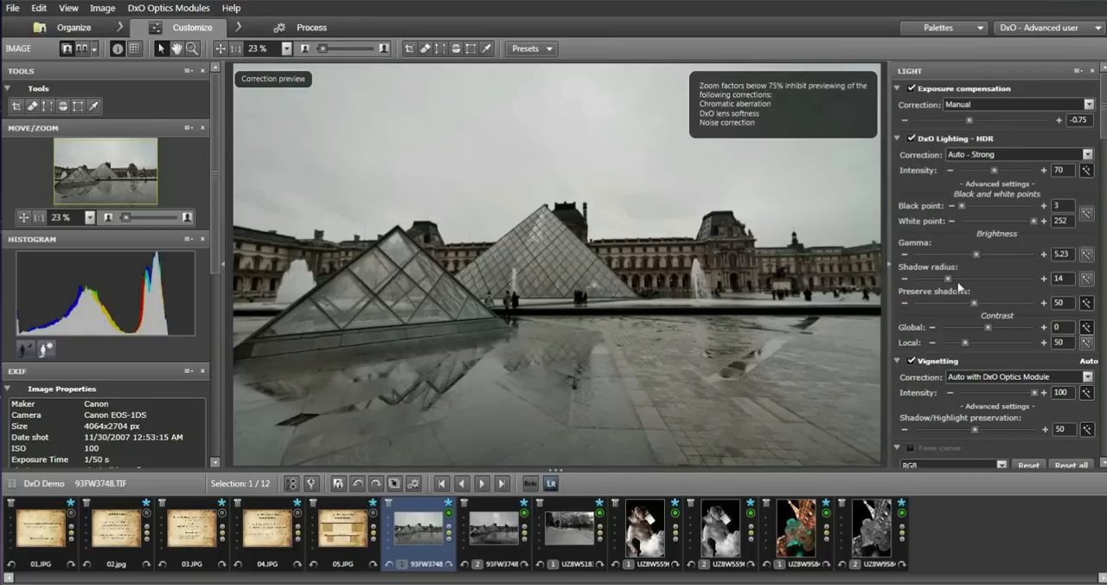
left_click_drag(949, 281, 939, 283)
left_click_drag(938, 281, 921, 281)
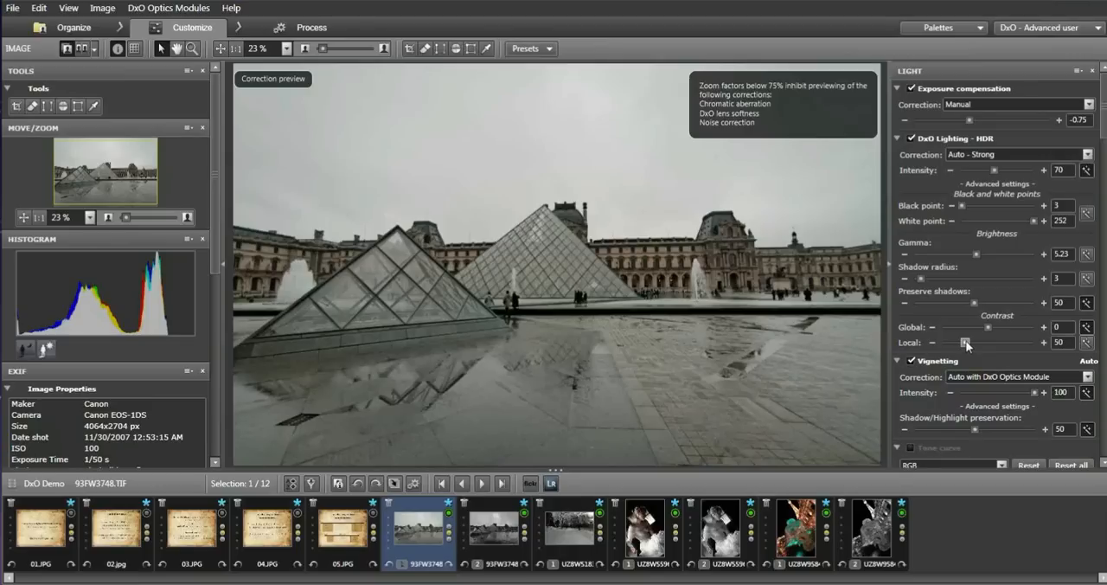
Raise the DxO Lighting local contrast to 96 and check the effect in the preview.
left_click_drag(966, 341, 981, 343)
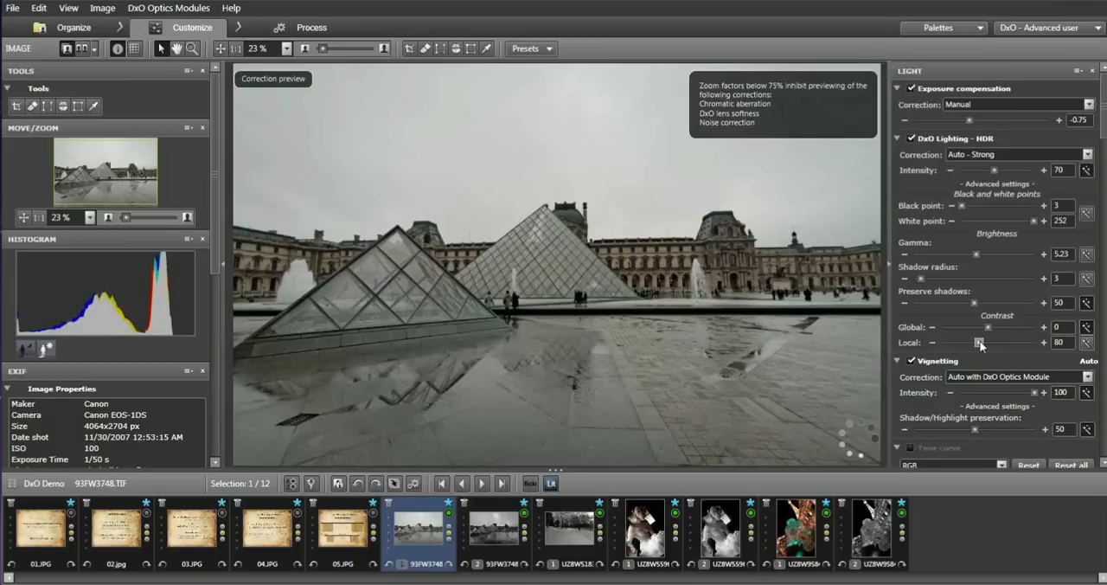
left_click_drag(980, 344, 984, 347)
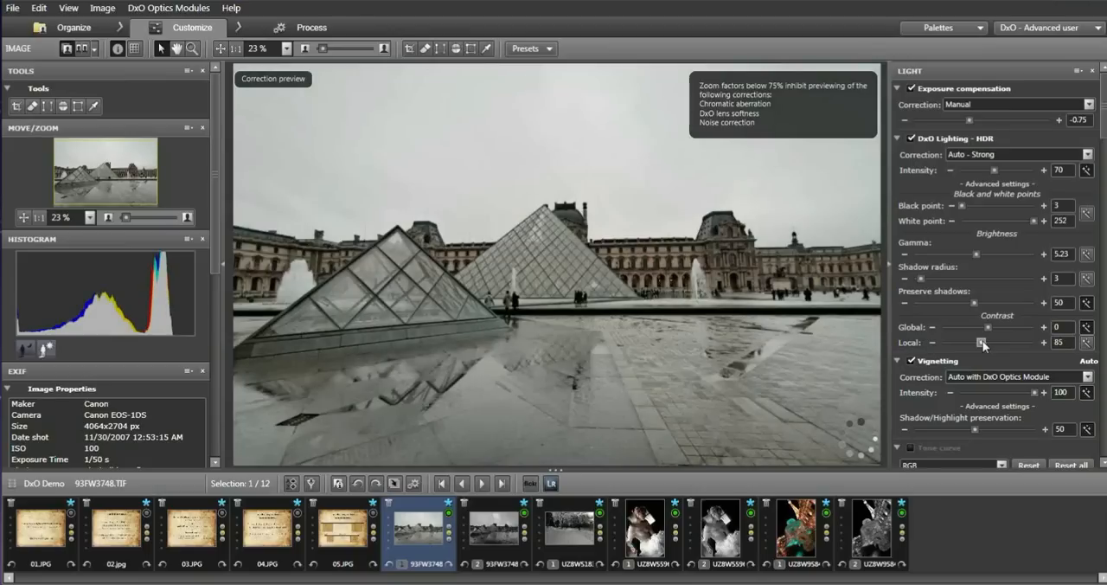
left_click_drag(984, 345, 989, 345)
left_click(703, 376)
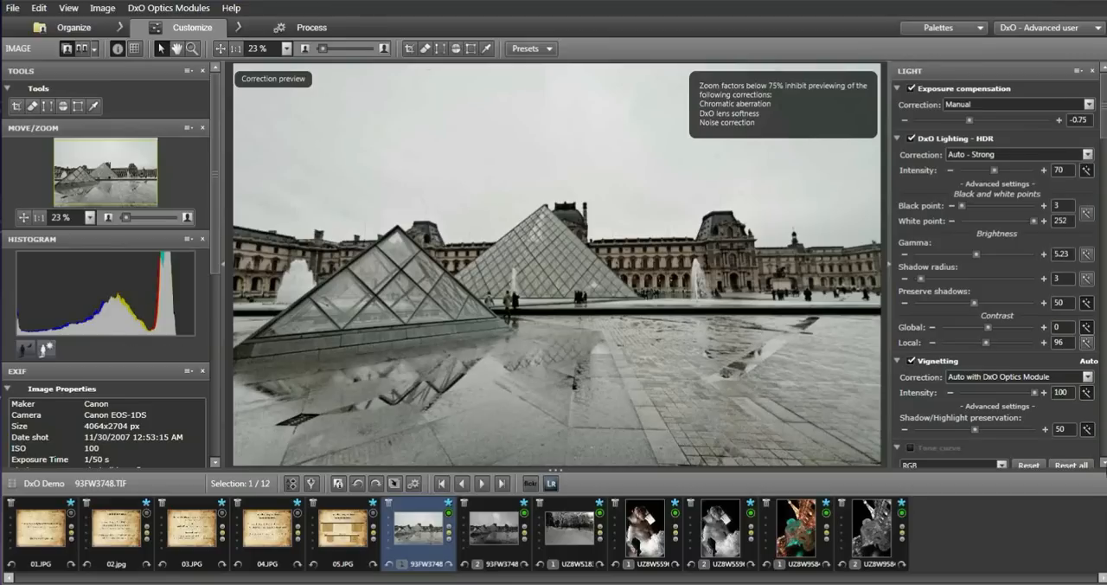
Enable the tone curve and add a control point on the RGB curve at the three-quarter grid intersection in the highlights.
scroll(999, 265, "down", 1)
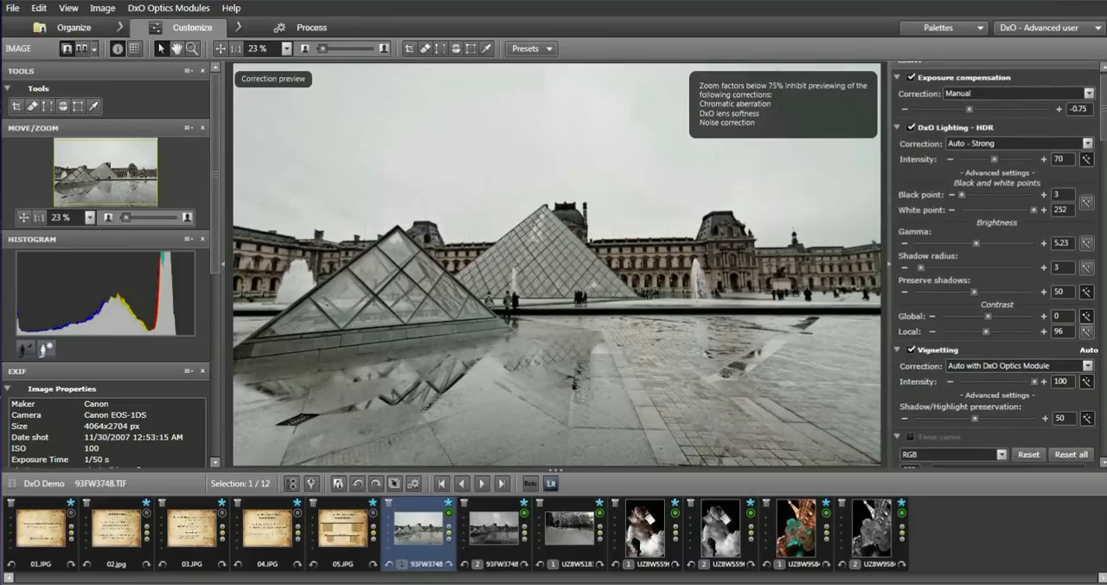
scroll(1000, 265, "down", 1)
scroll(999, 265, "down", 1)
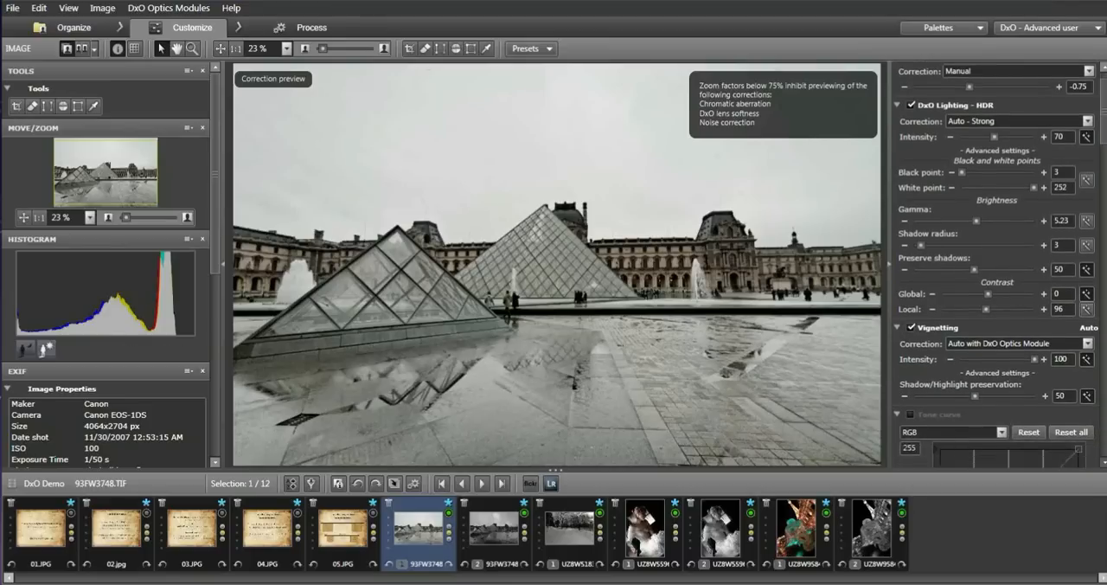
scroll(999, 265, "down", 5)
scroll(927, 294, "down", 3)
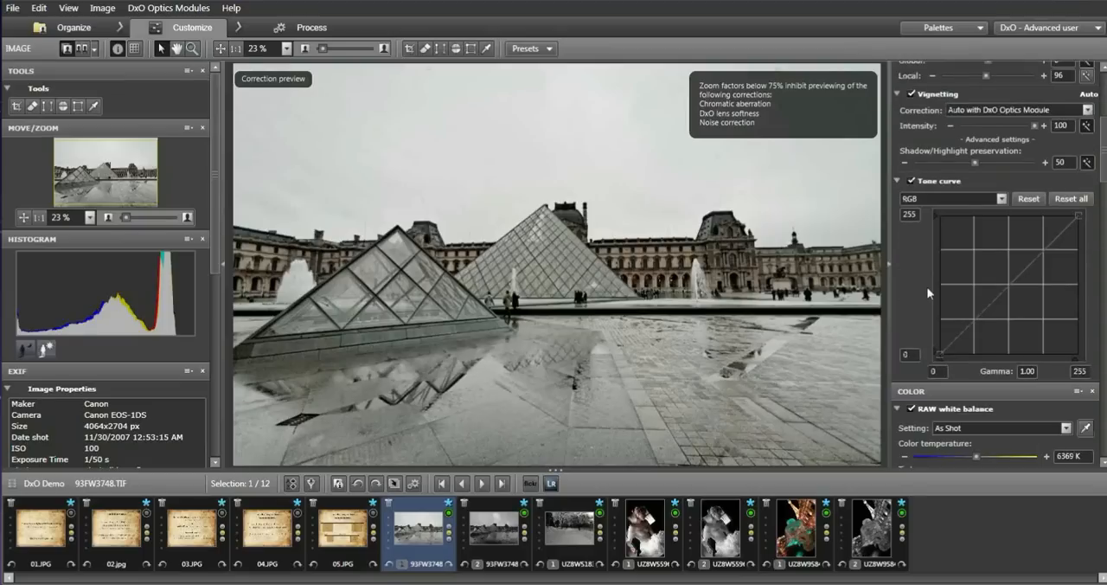
left_click(1044, 248)
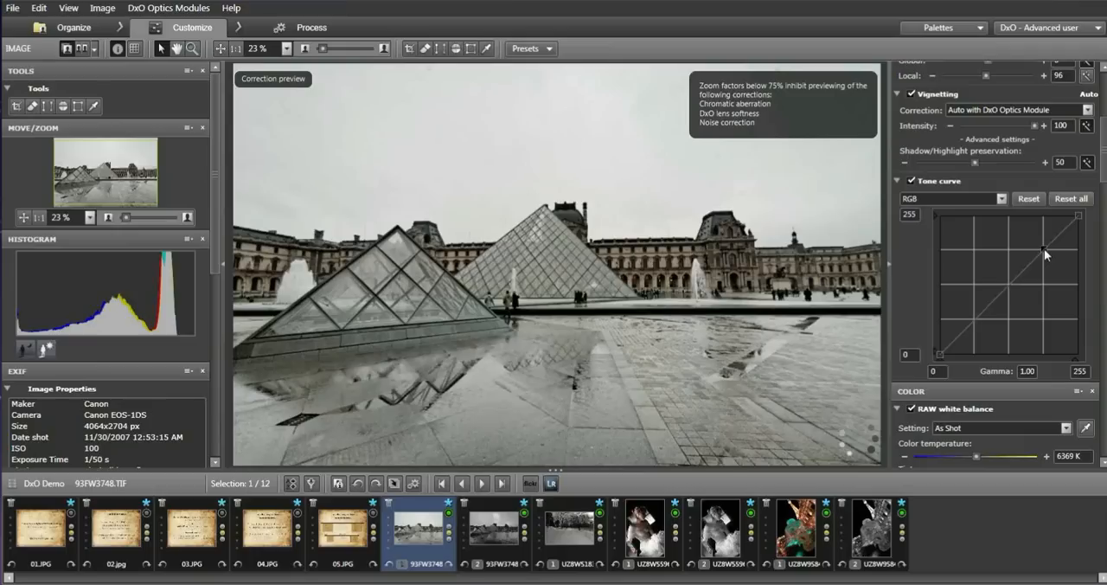
Pull the RGB tone curve's highlight point slightly down and add a shadow point near the lower-left quarter grid intersection.
left_click_drag(1044, 248, 1048, 251)
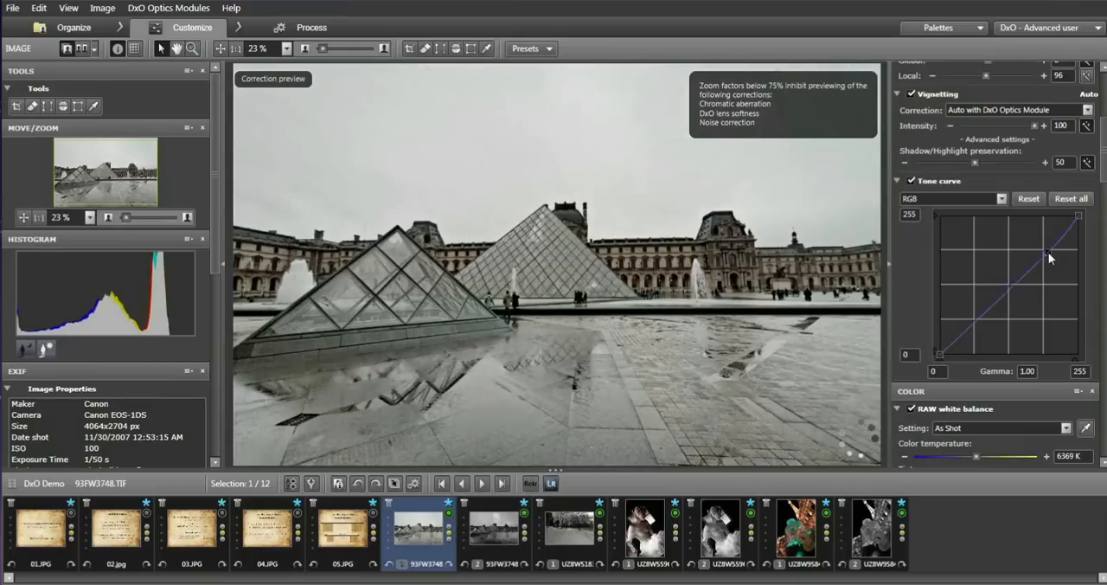
left_click(977, 321)
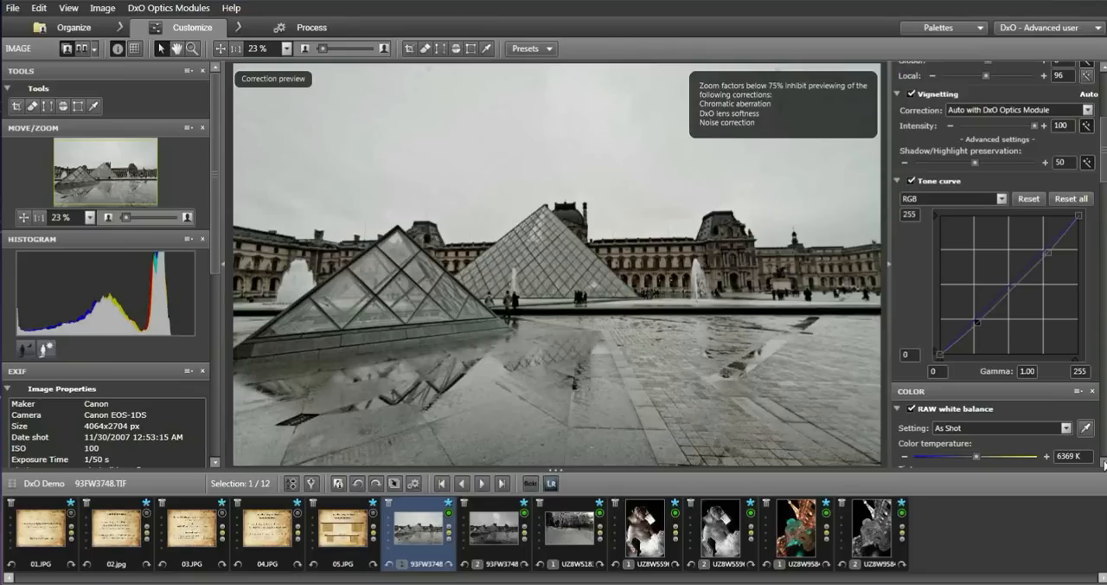
Enable the Vibrancy correction and set it to 47.
scroll(1104, 465, "down", 4)
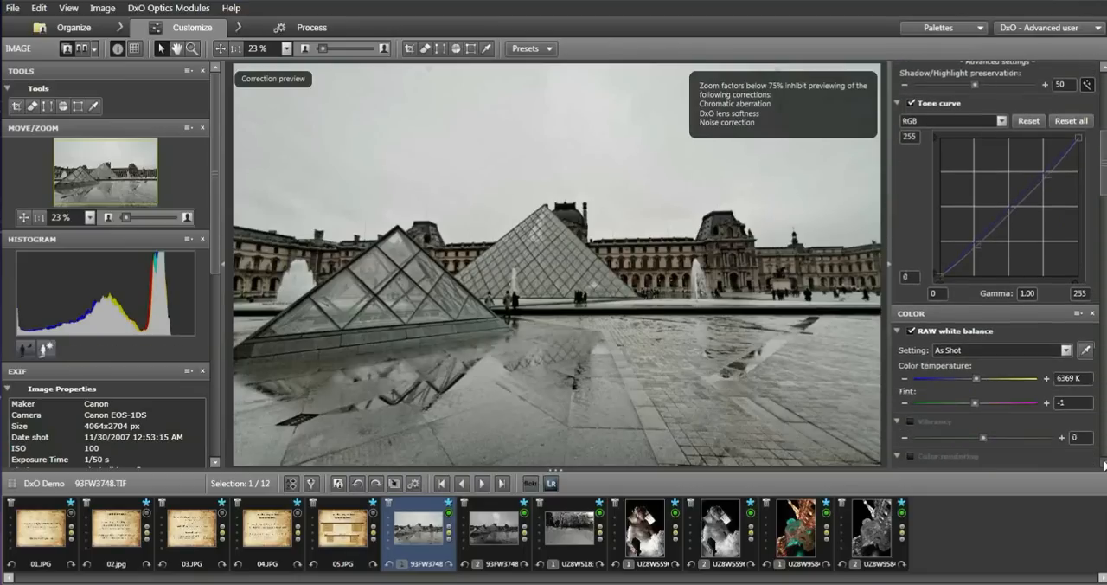
scroll(1104, 465, "down", 4)
left_click(912, 342)
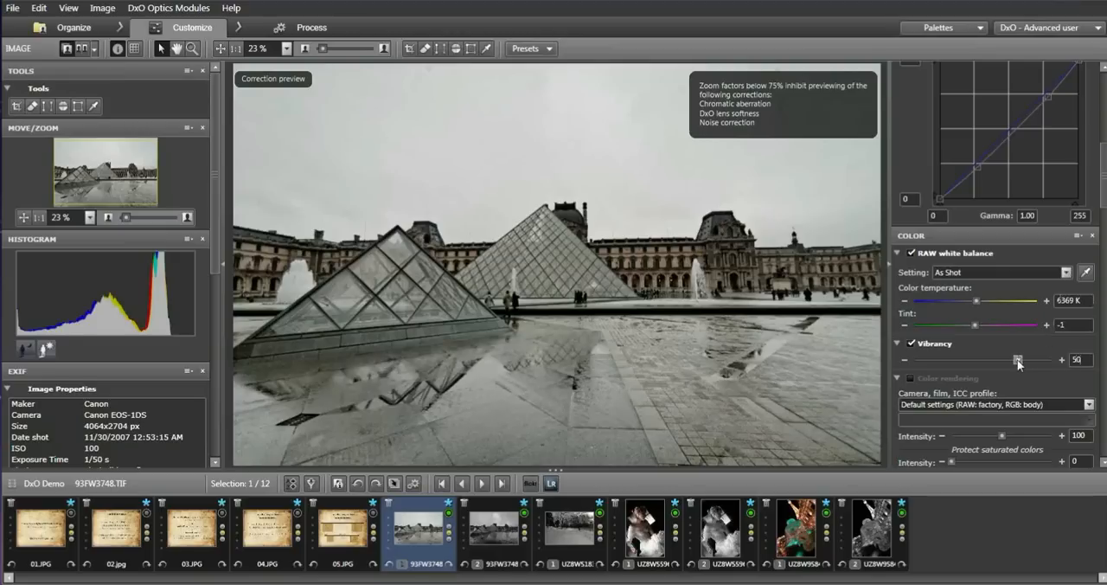
left_click_drag(1018, 364, 1017, 364)
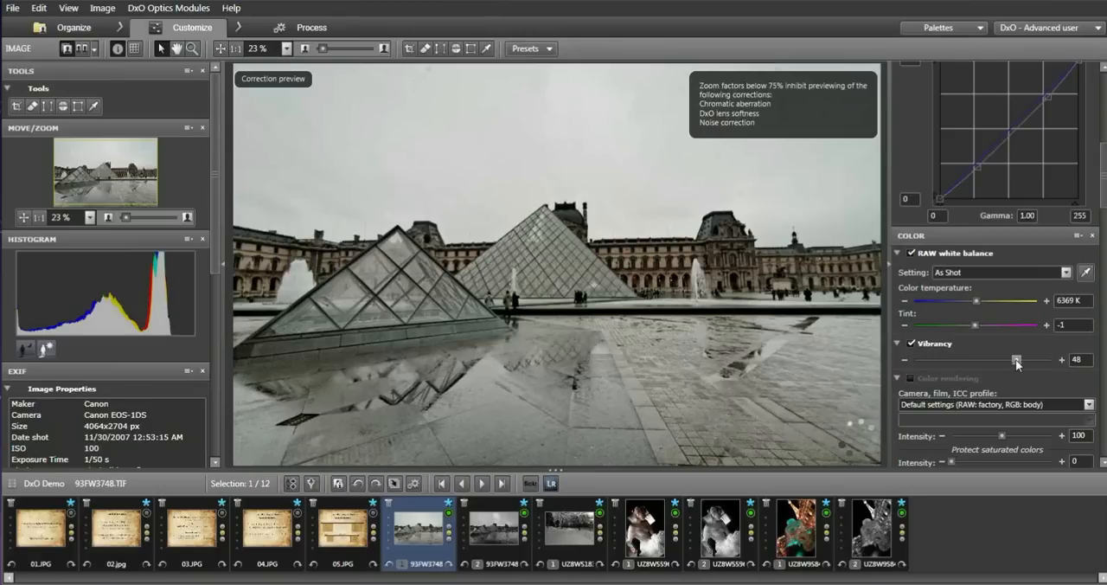
left_click_drag(1018, 363, 1016, 364)
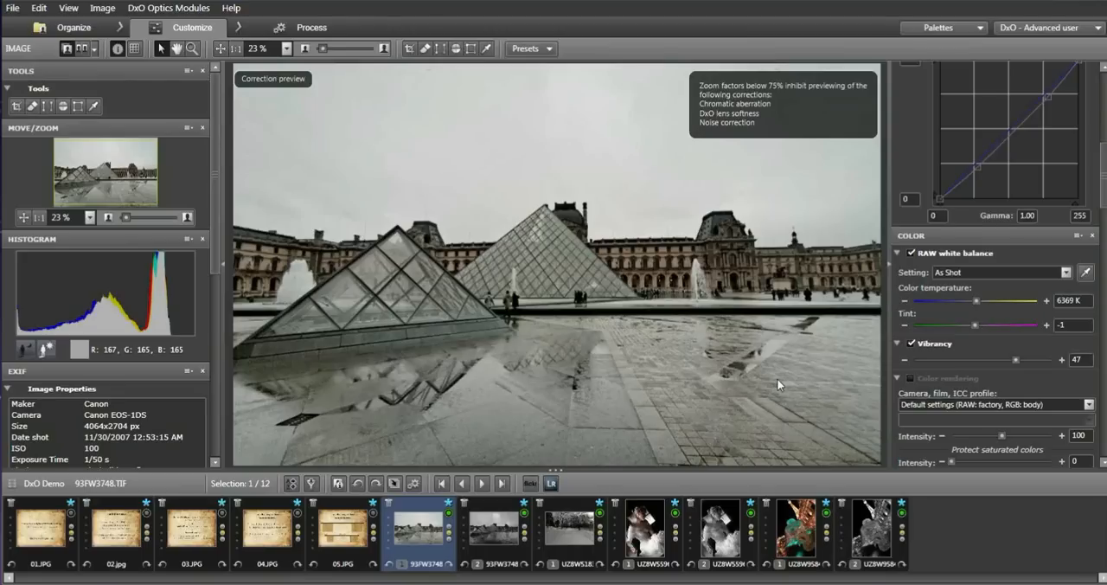
Enable the color rendering correction for the colour version of the photo.
scroll(1104, 204, "down", 5)
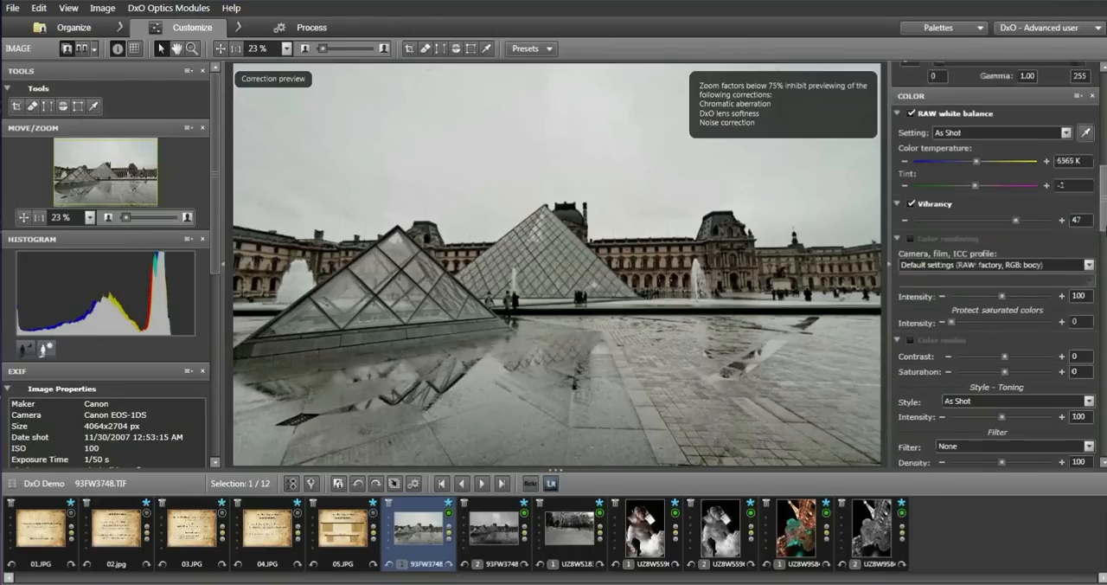
scroll(995, 259, "down", 2)
left_click(911, 197)
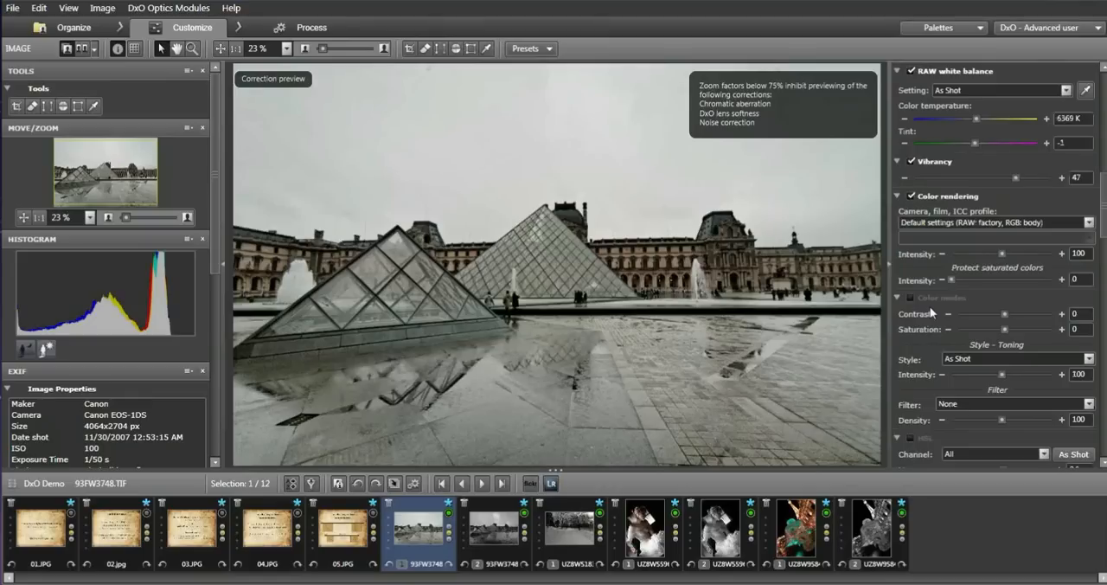
Try the Camera body rendering profile, review its available camera renderings, and return to Default settings (RAW: factory, RGB: body).
left_click(1090, 223)
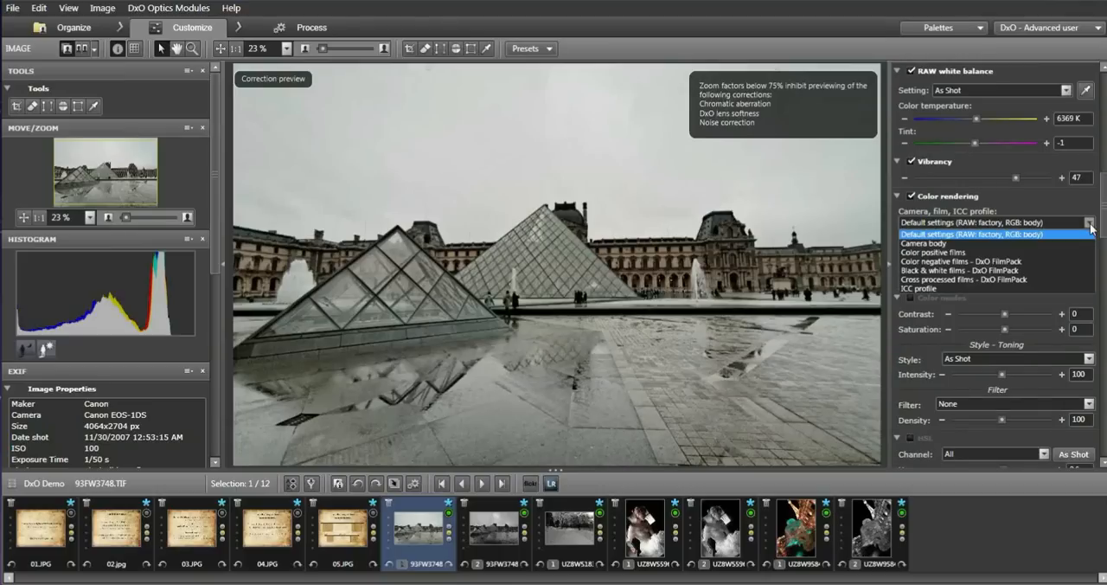
left_click(938, 242)
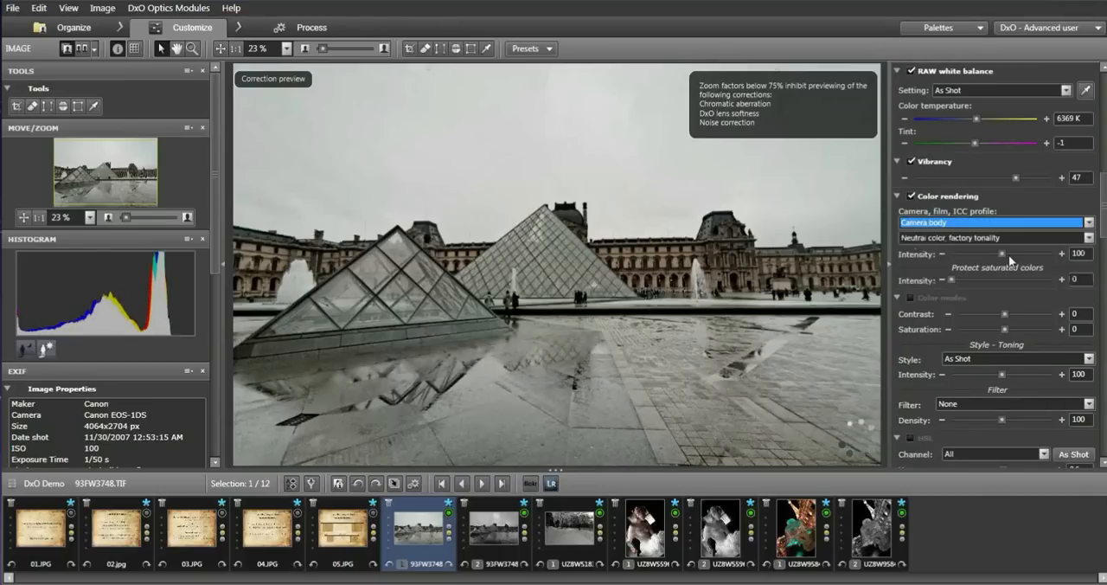
left_click(1090, 238)
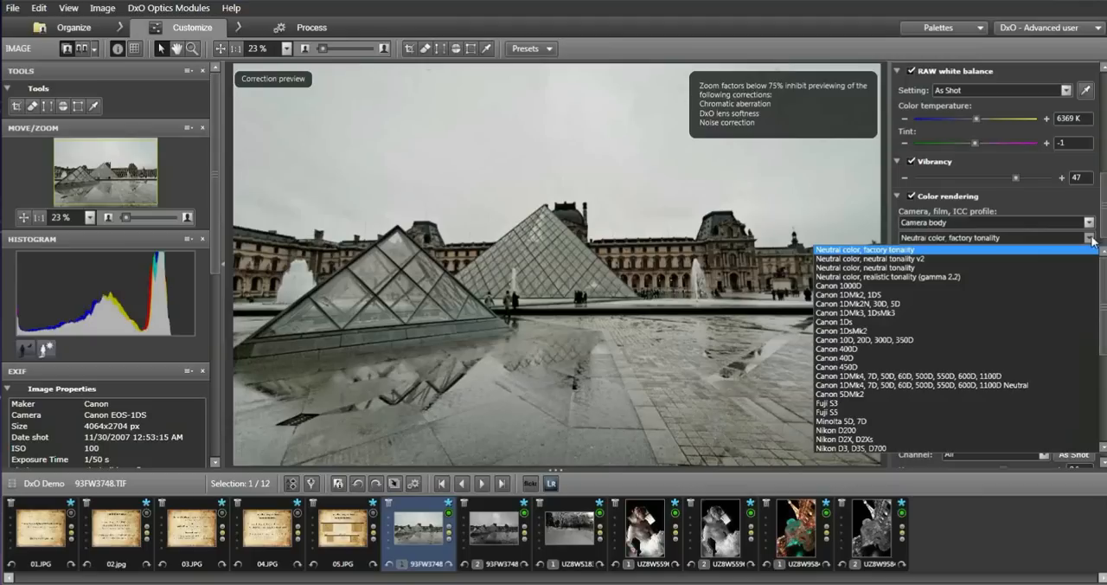
left_click(1090, 238)
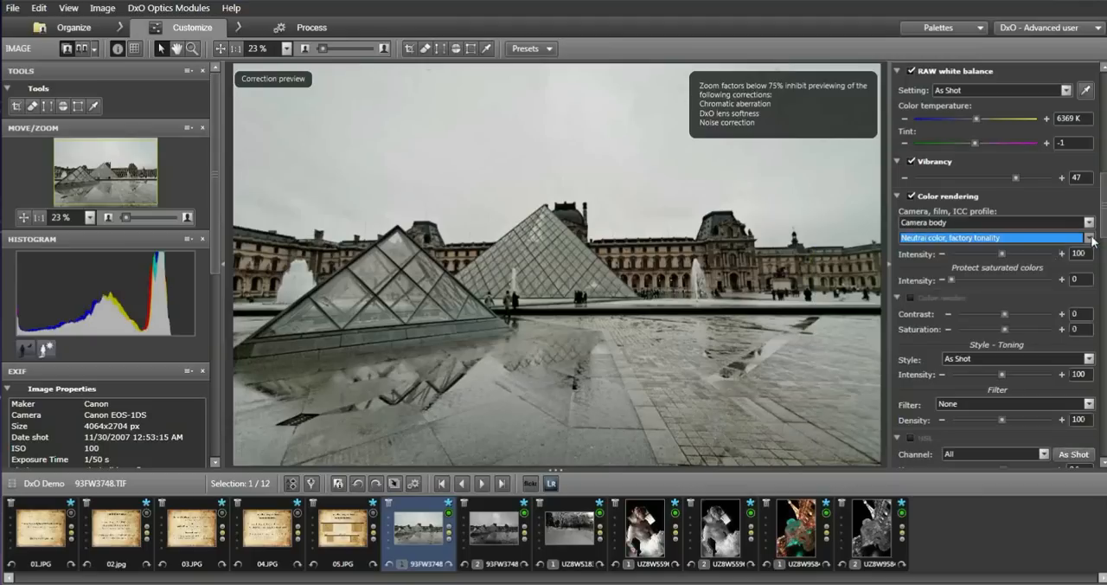
left_click(1061, 224)
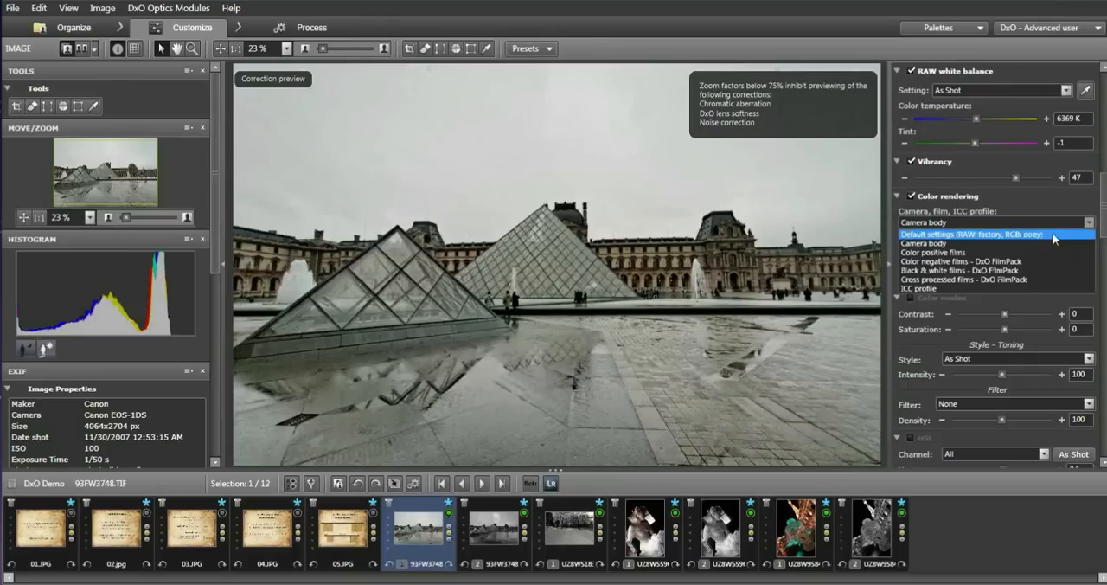
left_click(1055, 234)
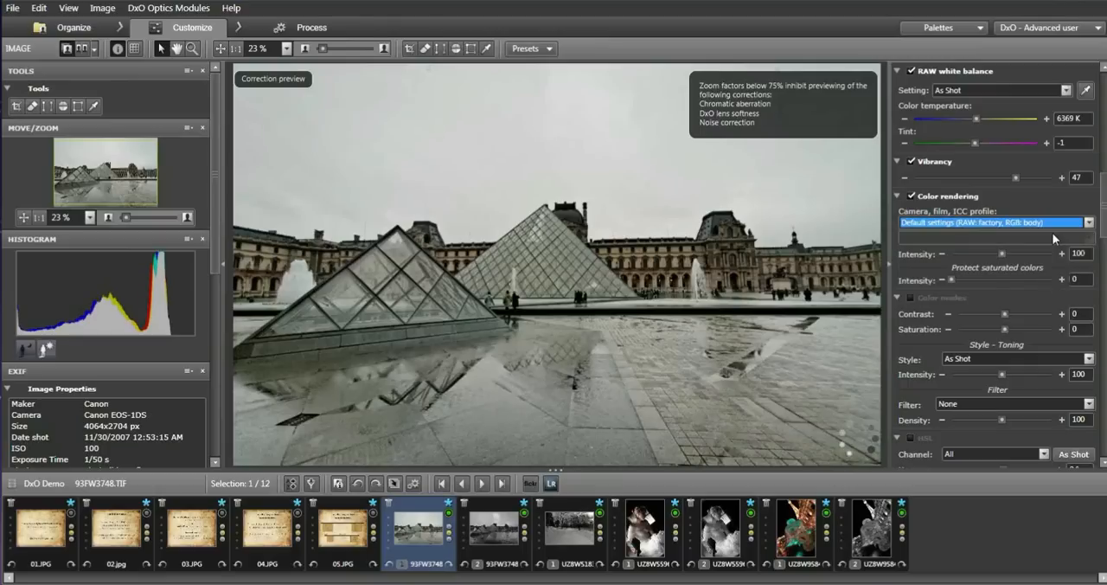
Enable Color modes and raise its saturation to 70.
left_click(911, 297)
left_click_drag(1005, 329, 1041, 328)
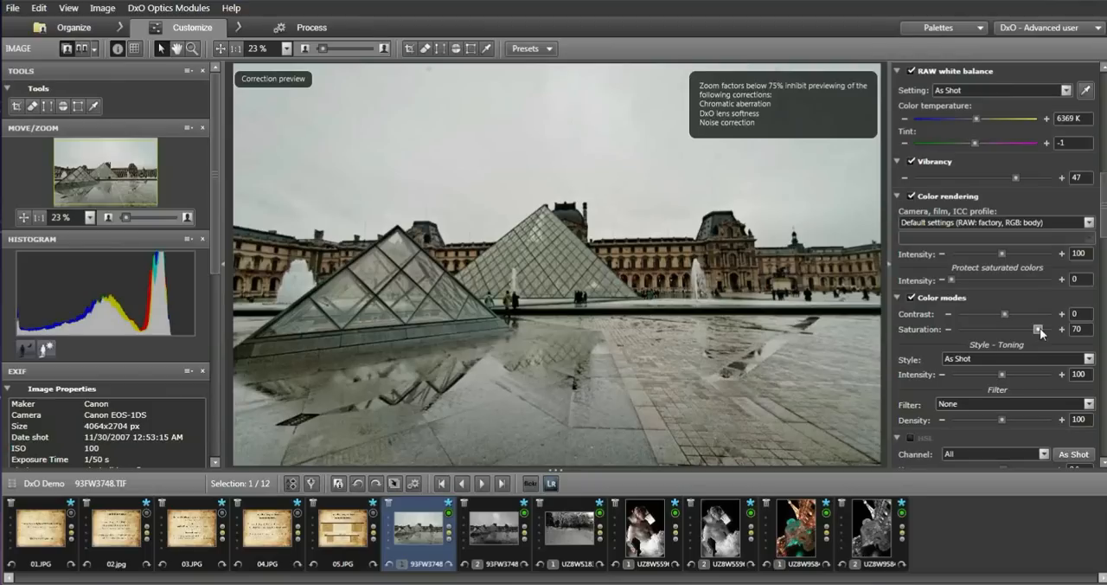
left_click_drag(1040, 328, 1046, 333)
left_click_drag(1043, 329, 1053, 329)
left_click_drag(1048, 328, 1043, 328)
Raise the Color modes contrast to 60.
left_click_drag(1044, 334, 1021, 317)
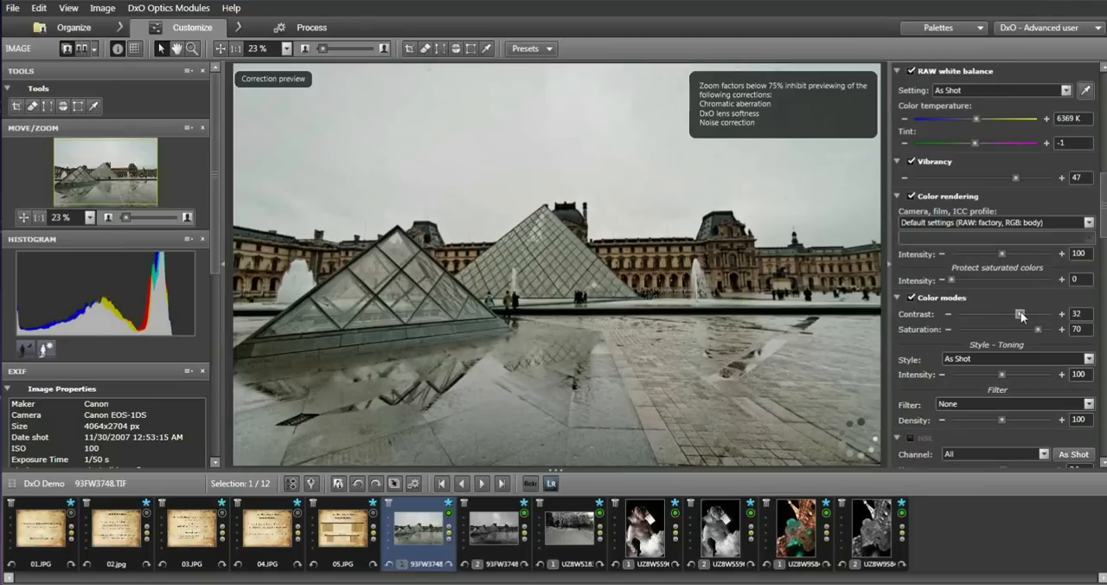
left_click_drag(1021, 312, 1027, 315)
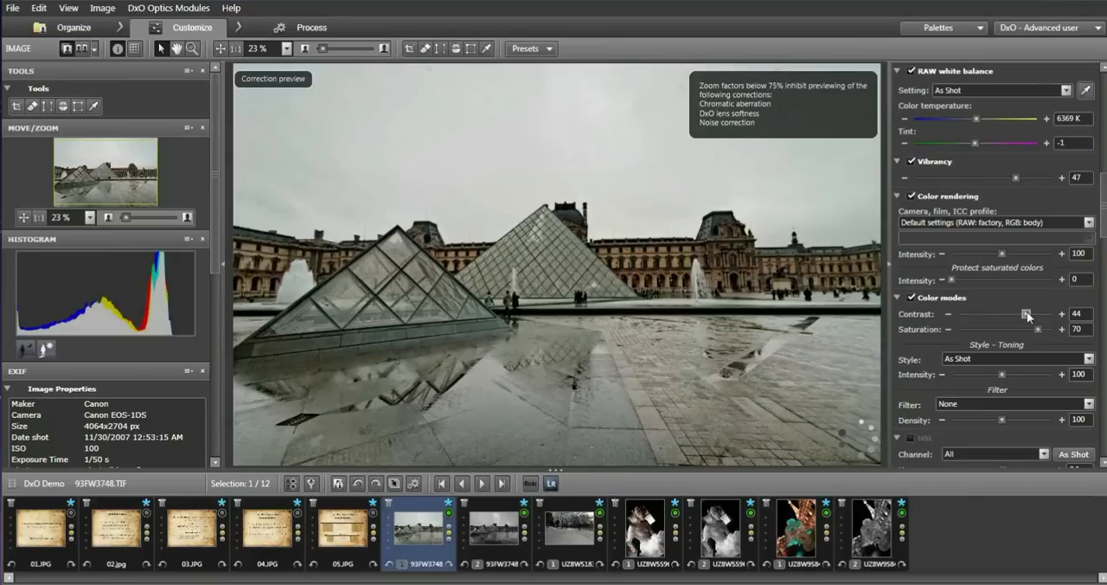
left_click_drag(1027, 312, 1033, 310)
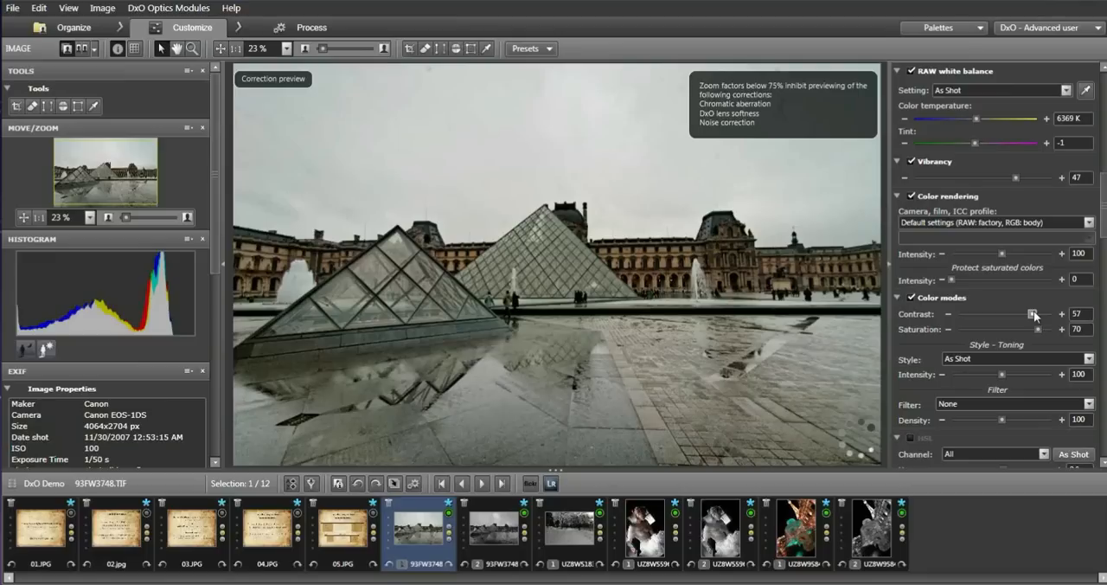
left_click_drag(1034, 310, 1034, 310)
double_click(1034, 315)
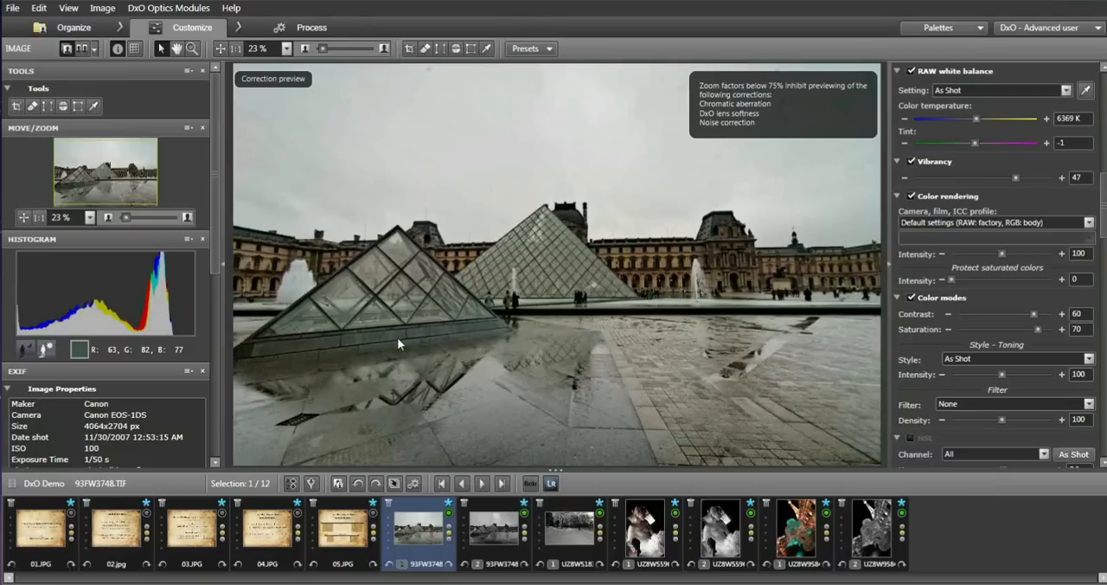
Enable the HSL correction and set the saturation to 8 on the All channel.
left_click_drag(1105, 223, 1105, 252)
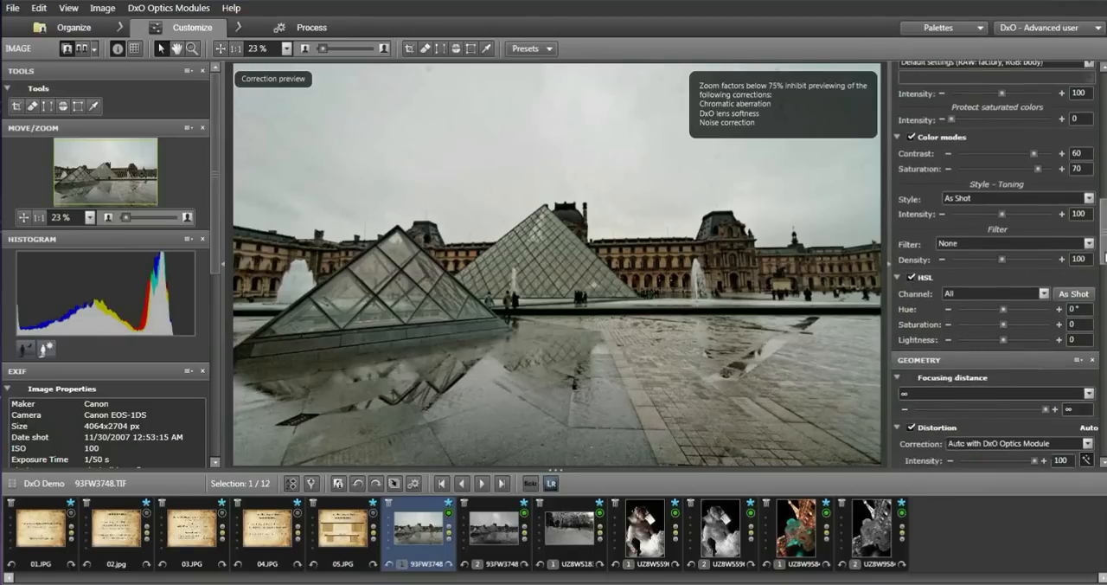
left_click_drag(1106, 252, 1105, 263)
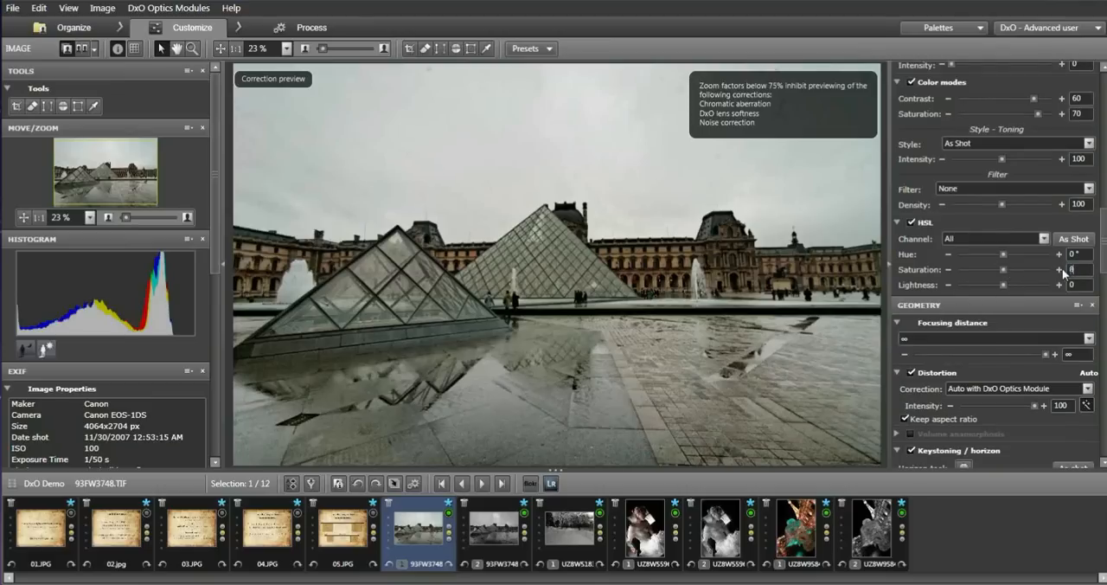
left_click(1044, 240)
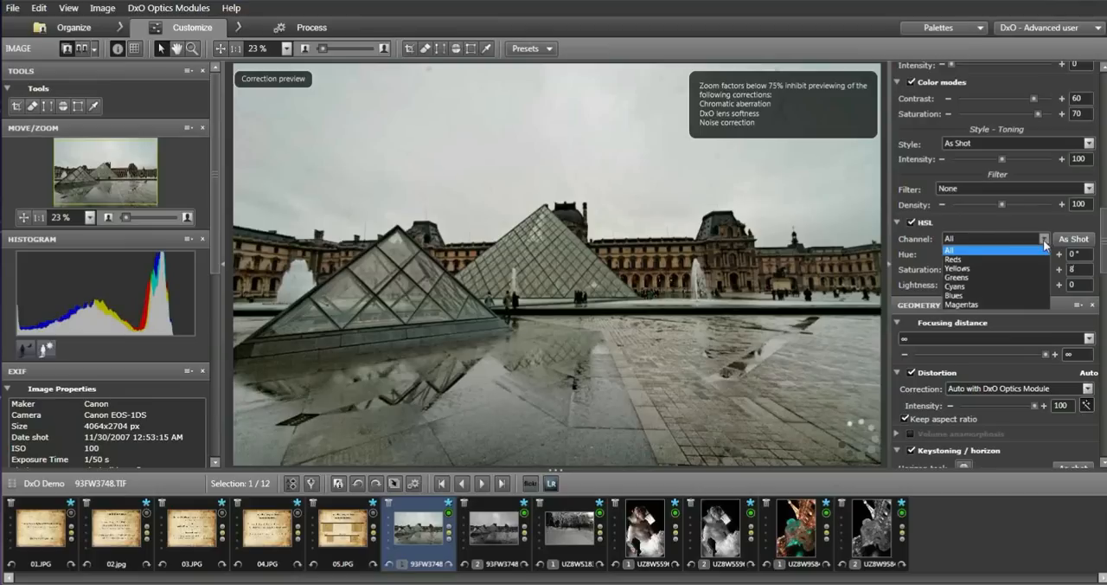
left_click(1045, 242)
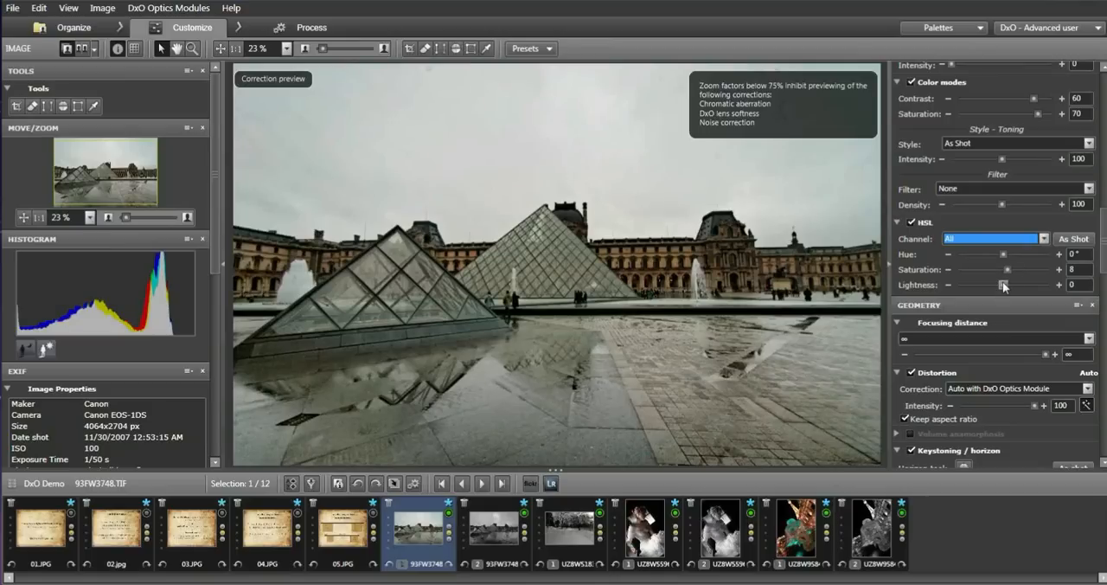
Try HSL lightness values of -4, 2 and -29 on the All channel, and return the lightness to 0.
left_click_drag(1004, 287, 1002, 286)
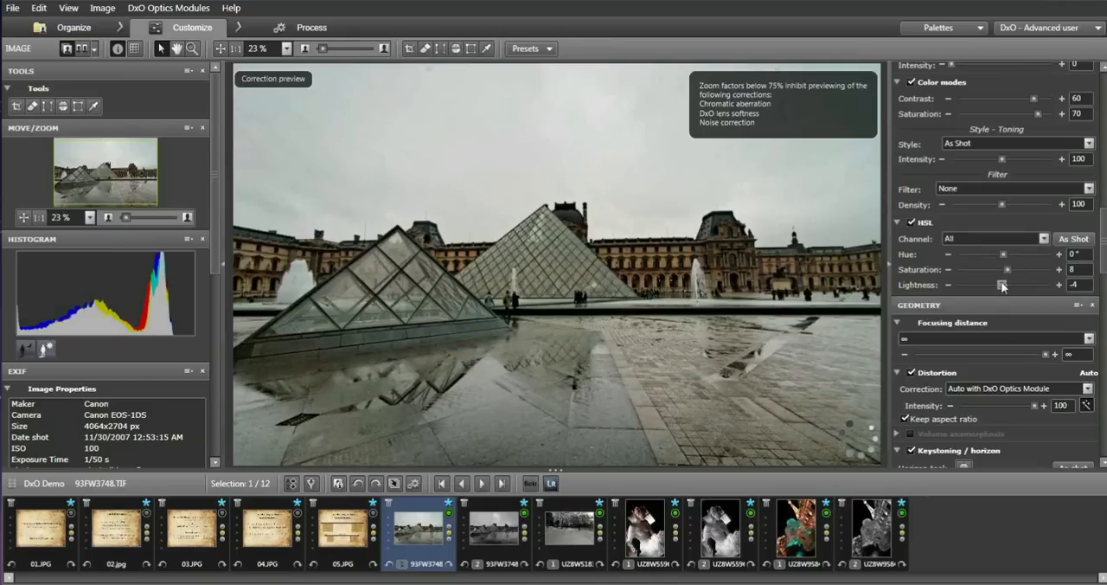
left_click_drag(1002, 286, 1004, 287)
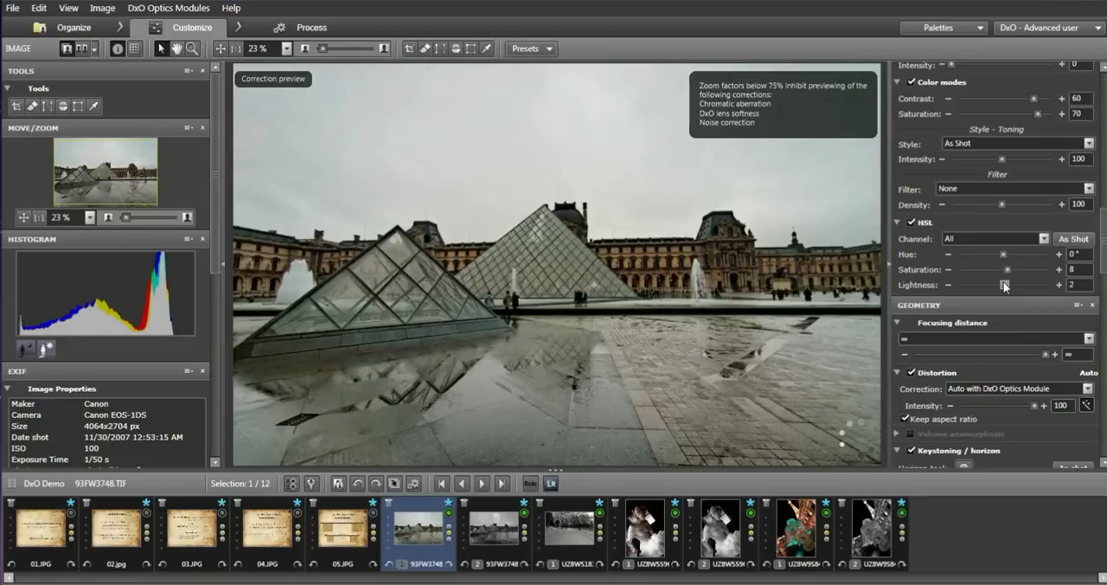
left_click_drag(1004, 286, 992, 287)
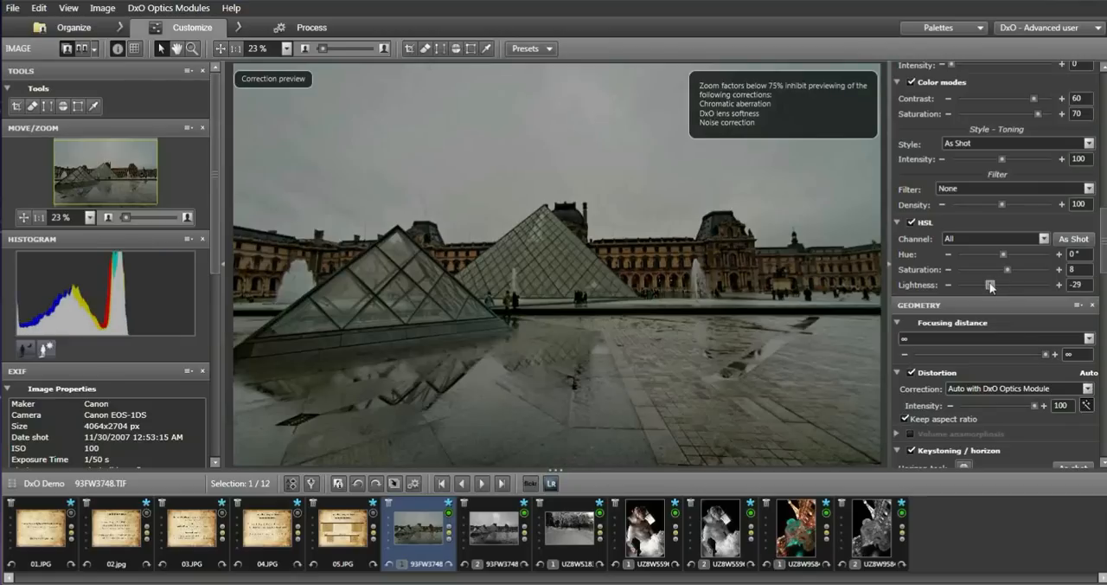
left_click_drag(992, 287, 1004, 289)
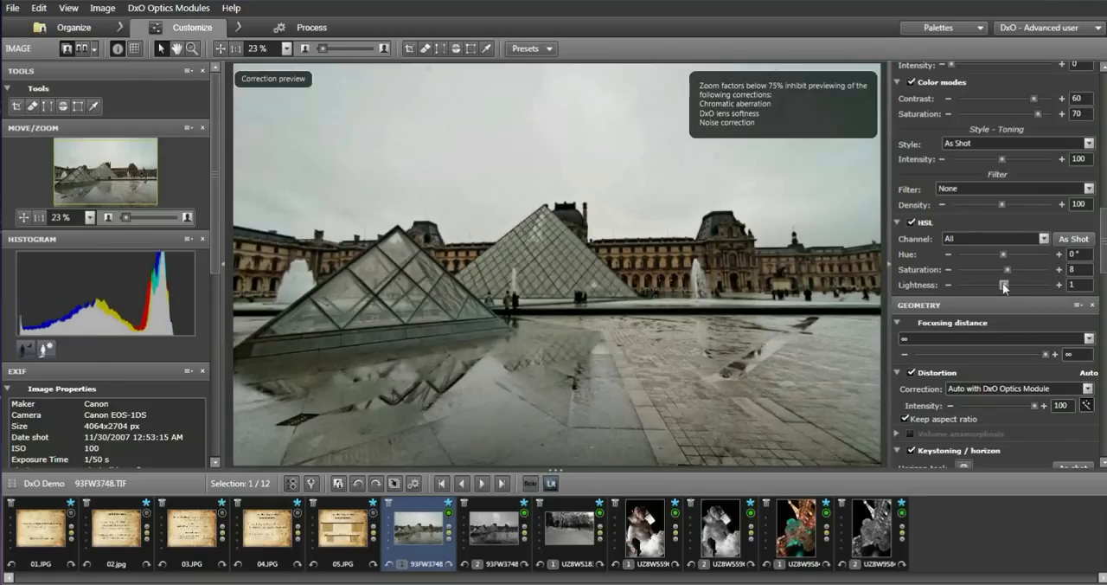
Set the geometry focusing distance to between 0.5 m and 1 m and disable the crop correction.
left_click(995, 339)
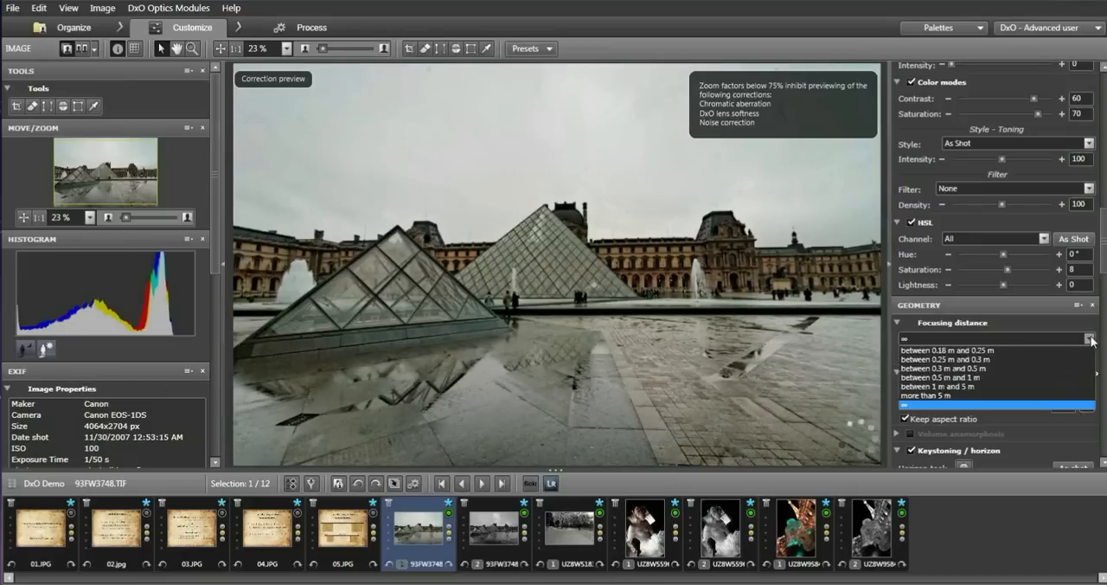
left_click(964, 378)
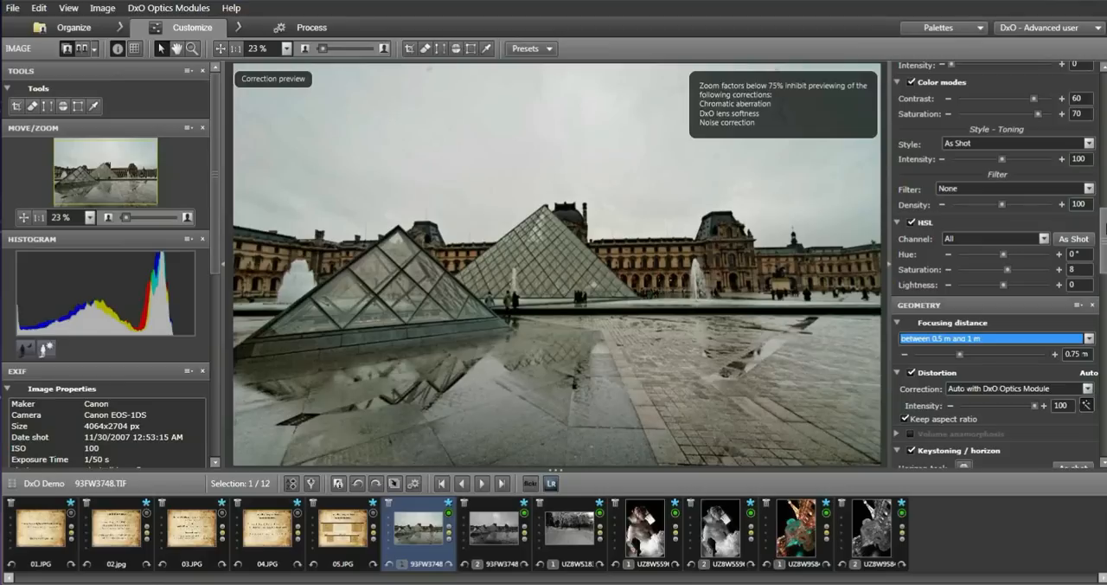
scroll(995, 265, "down", 5)
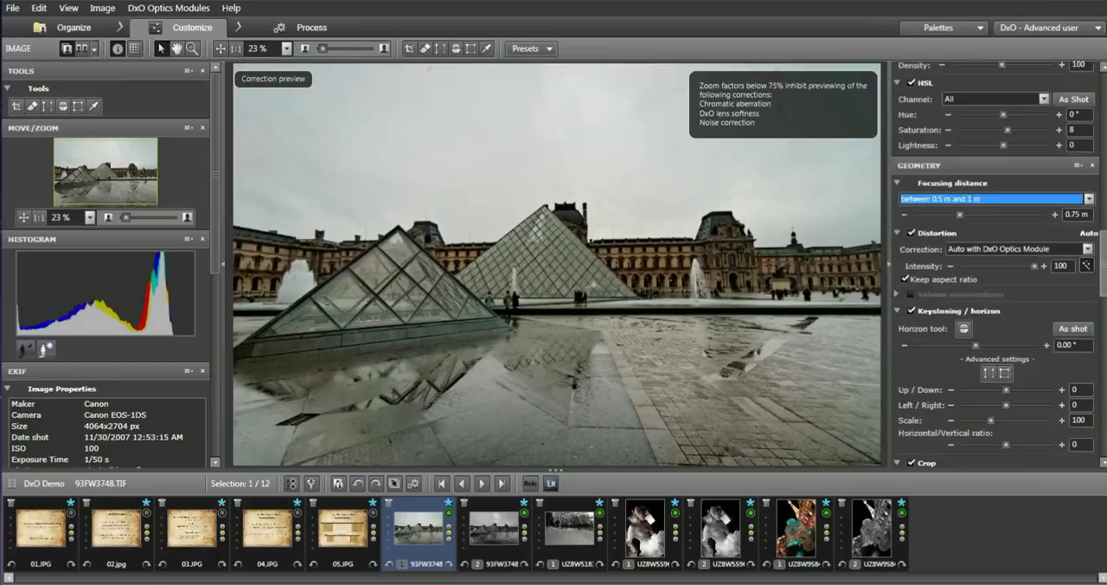
scroll(999, 265, "down", 1)
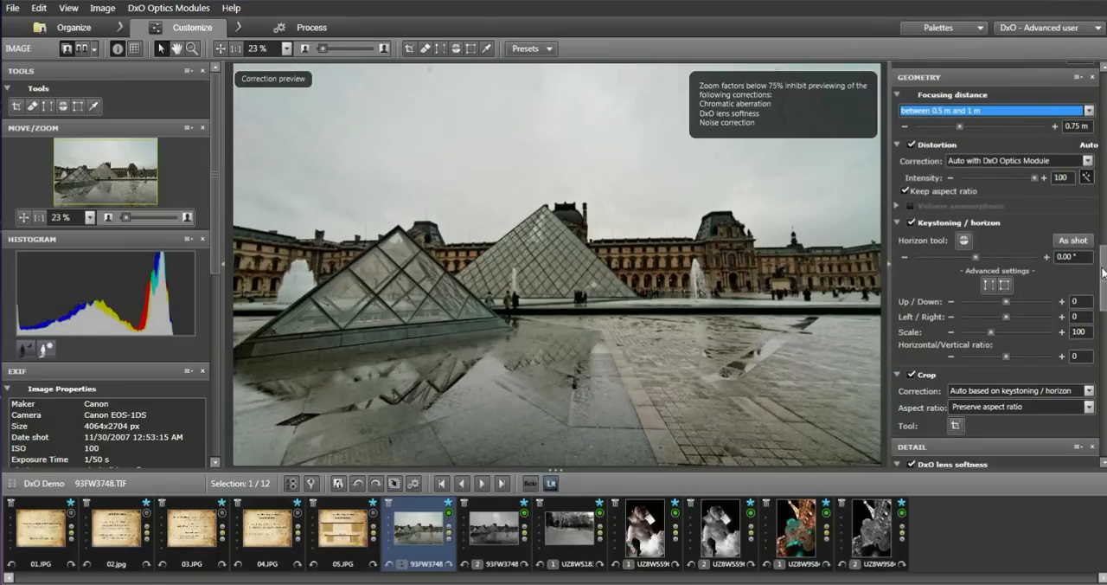
scroll(995, 264, "down", 3)
scroll(995, 265, "down", 1)
left_click(912, 201)
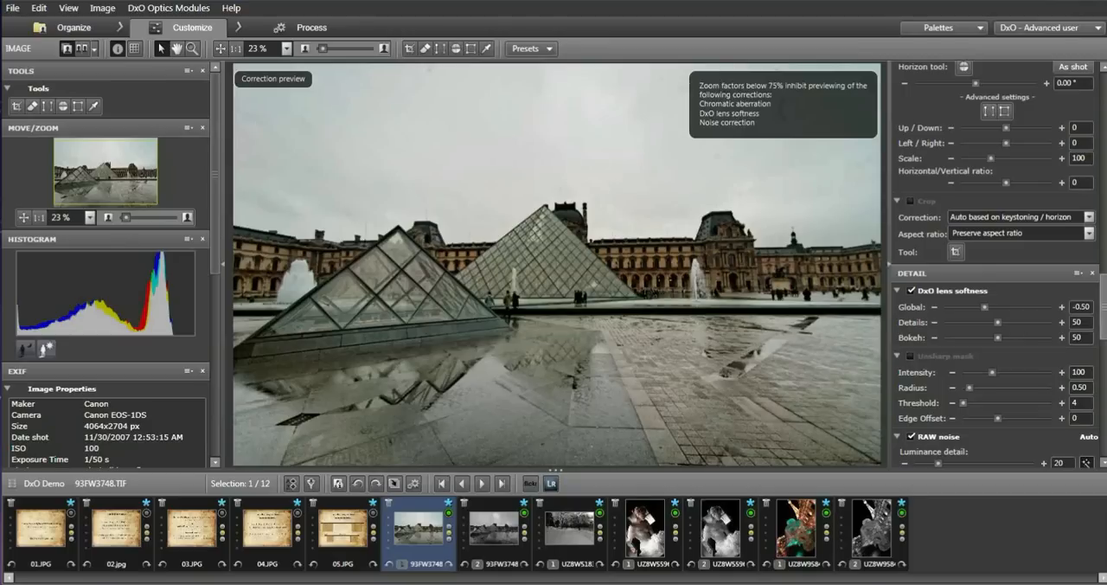
Raise the RAW noise luminance detail to 72.
scroll(1000, 265, "down", 1)
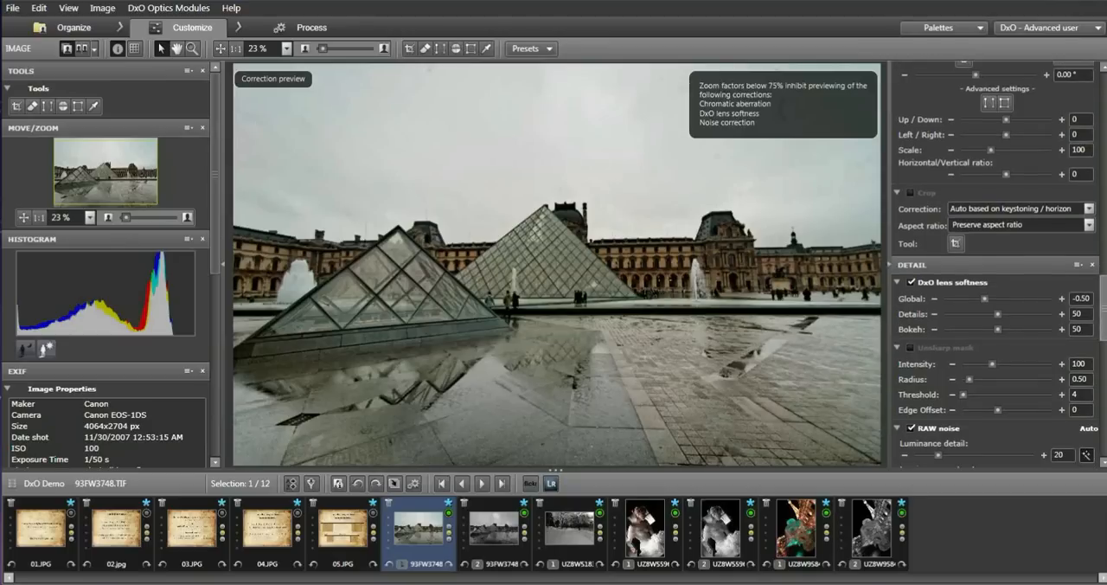
scroll(937, 251, "down", 5)
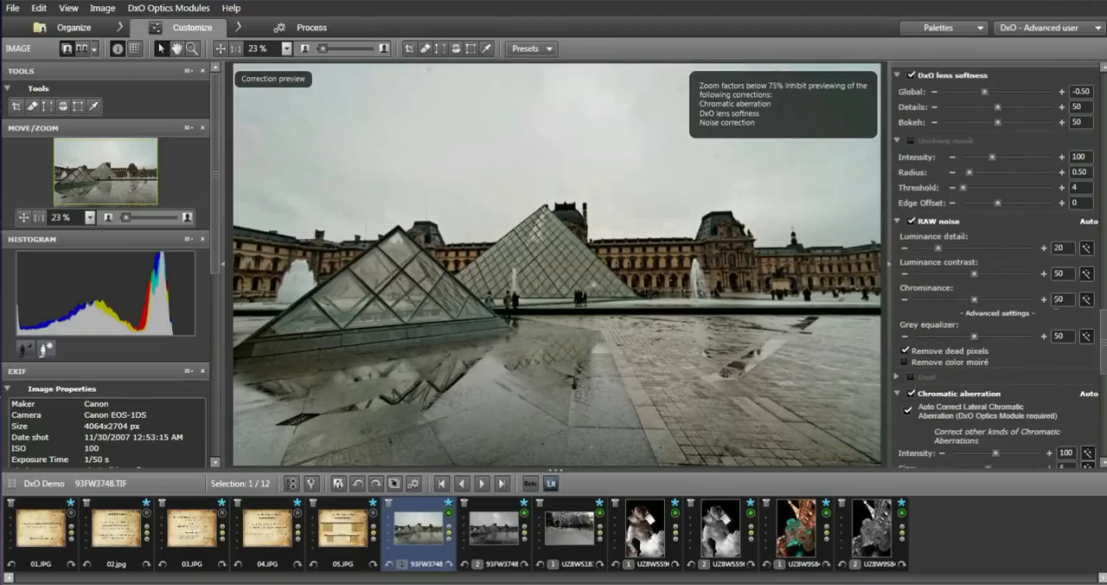
left_click_drag(938, 251, 1001, 250)
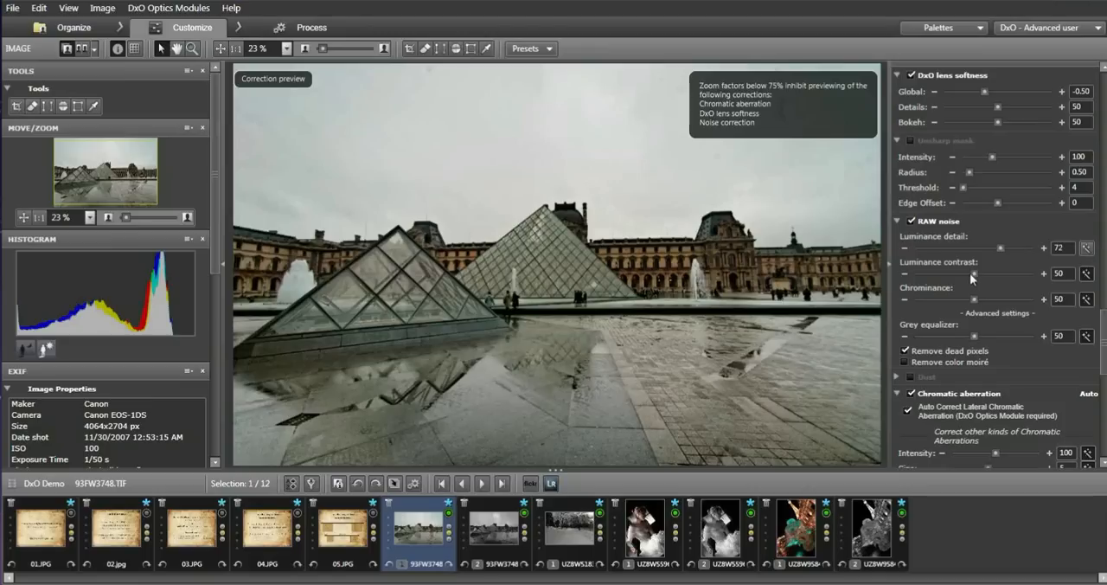
Set the RAW noise luminance contrast to 73 and chrominance to 74, and enable the color moiré and purple fringing corrections.
left_click_drag(975, 276, 1004, 301)
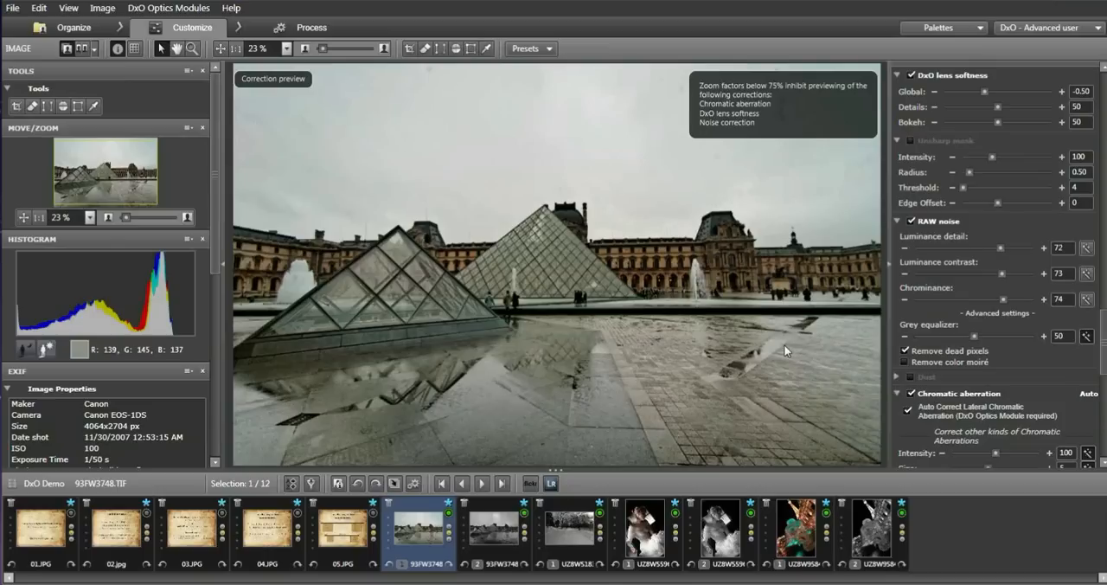
left_click(906, 360)
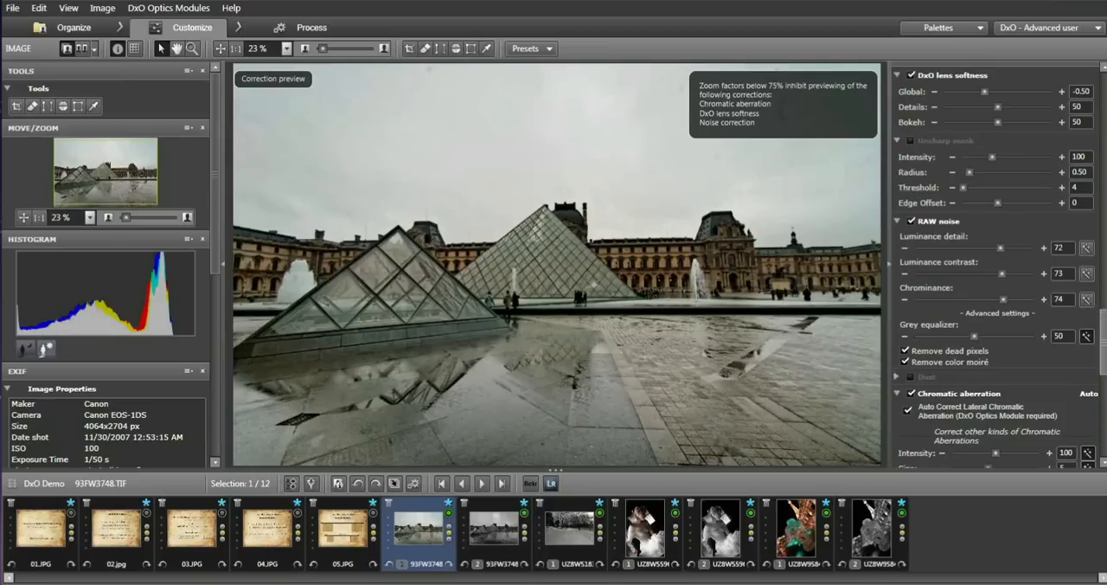
scroll(909, 307, "down", 5)
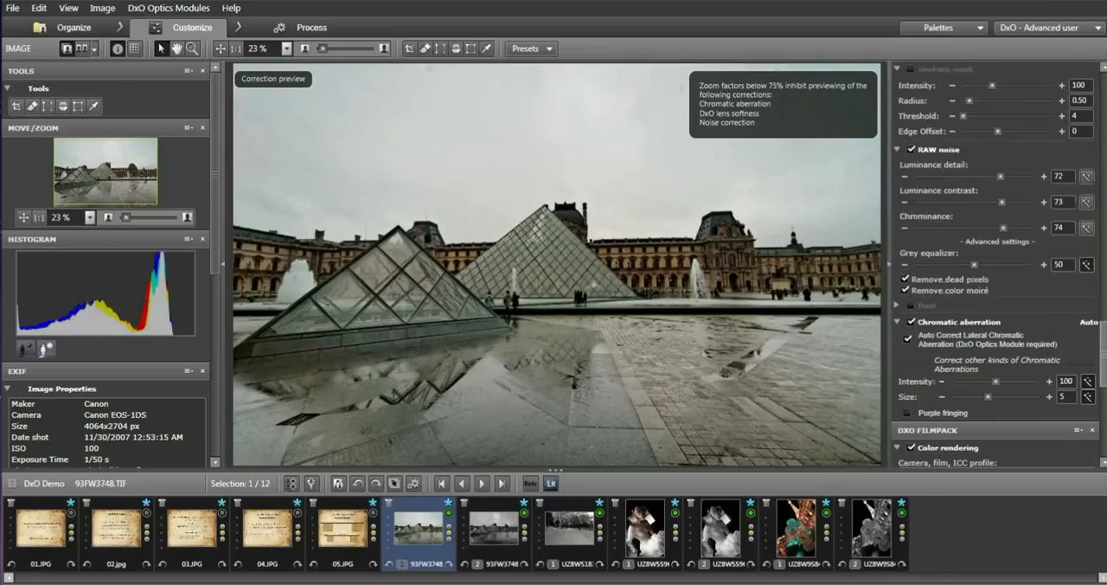
left_click(908, 307)
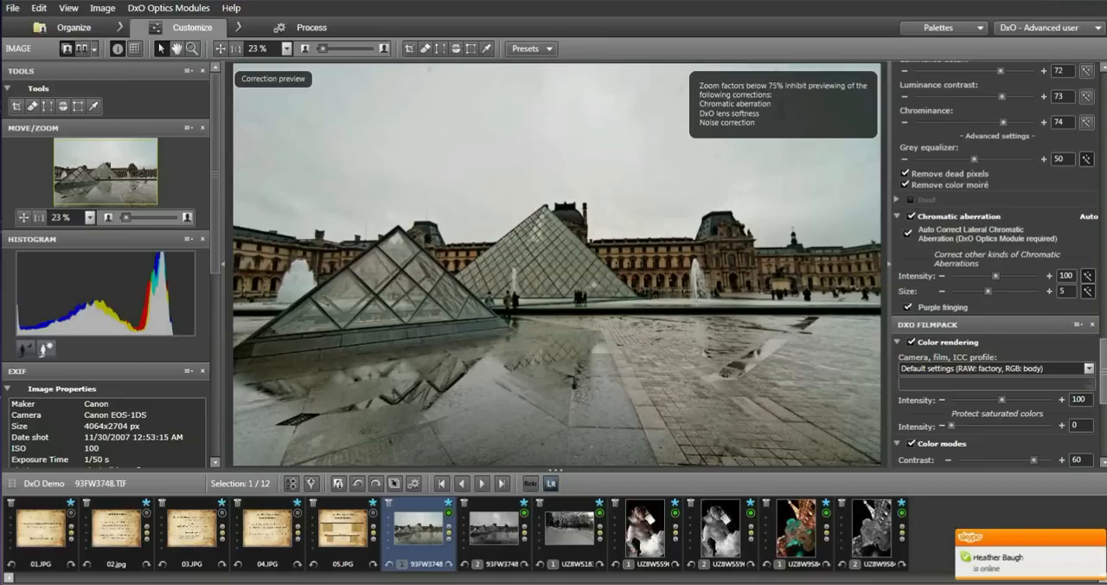
Try the Color negative films - DxO FilmPack profile for the color rendering.
left_click_drag(1104, 384, 1041, 402)
scroll(1042, 400, "up", 1)
scroll(1065, 406, "down", 4)
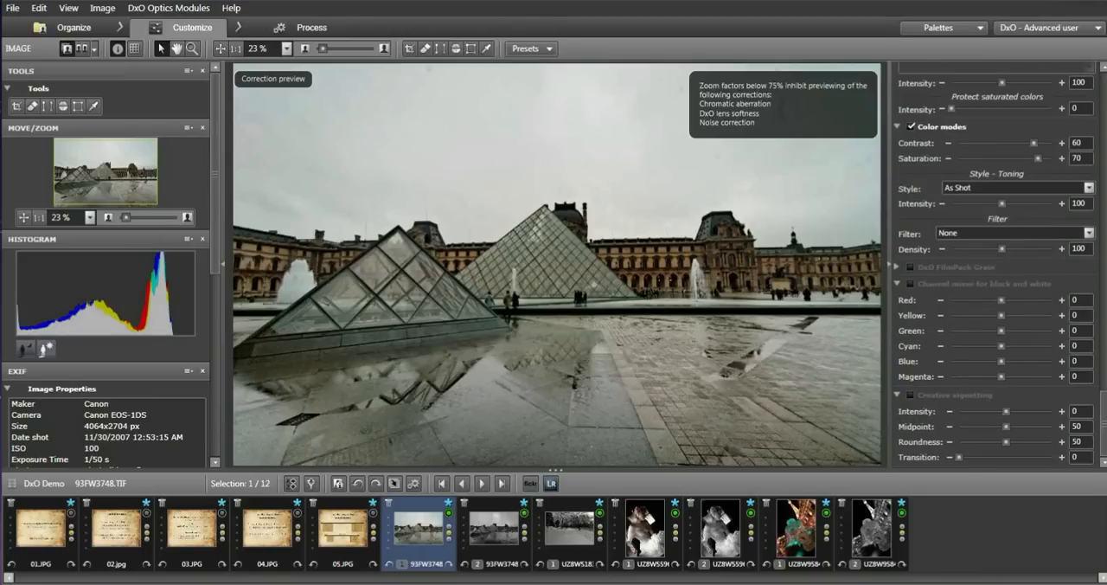
left_click(647, 363)
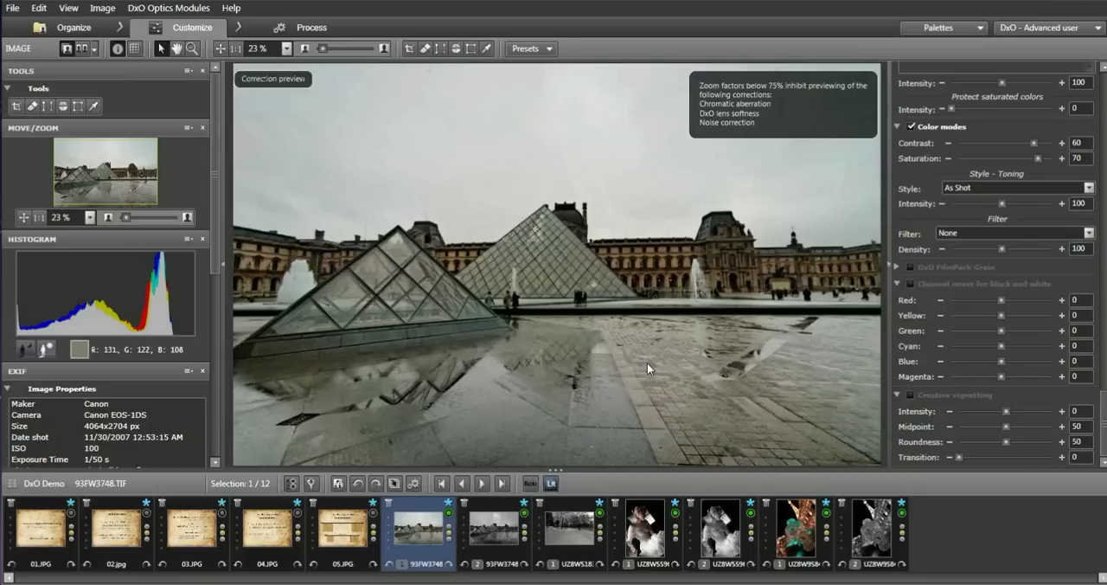
left_click_drag(1104, 421, 1104, 361)
left_click(1090, 419)
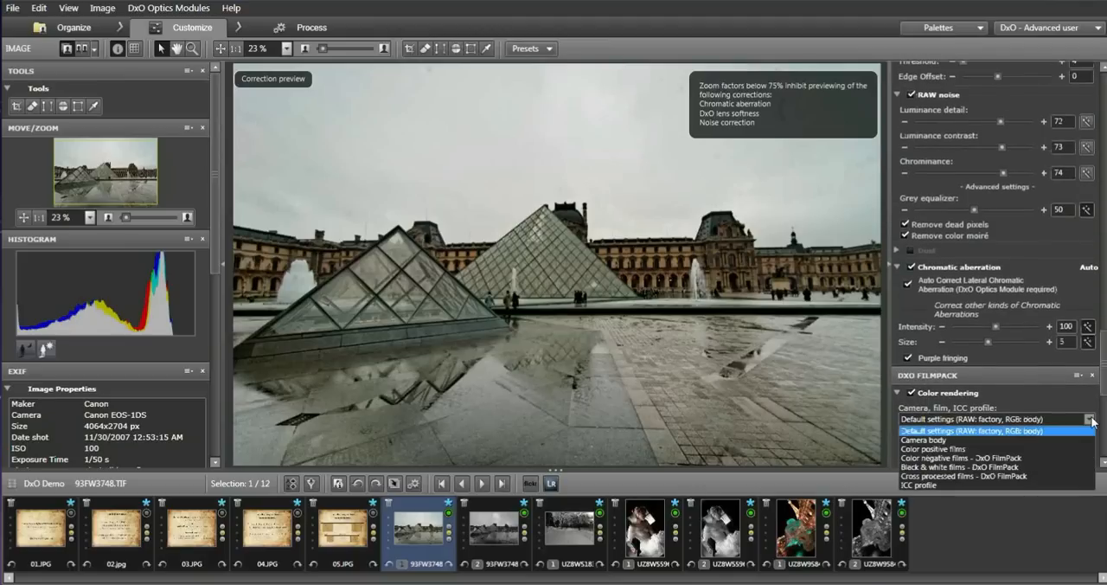
left_click(1041, 459)
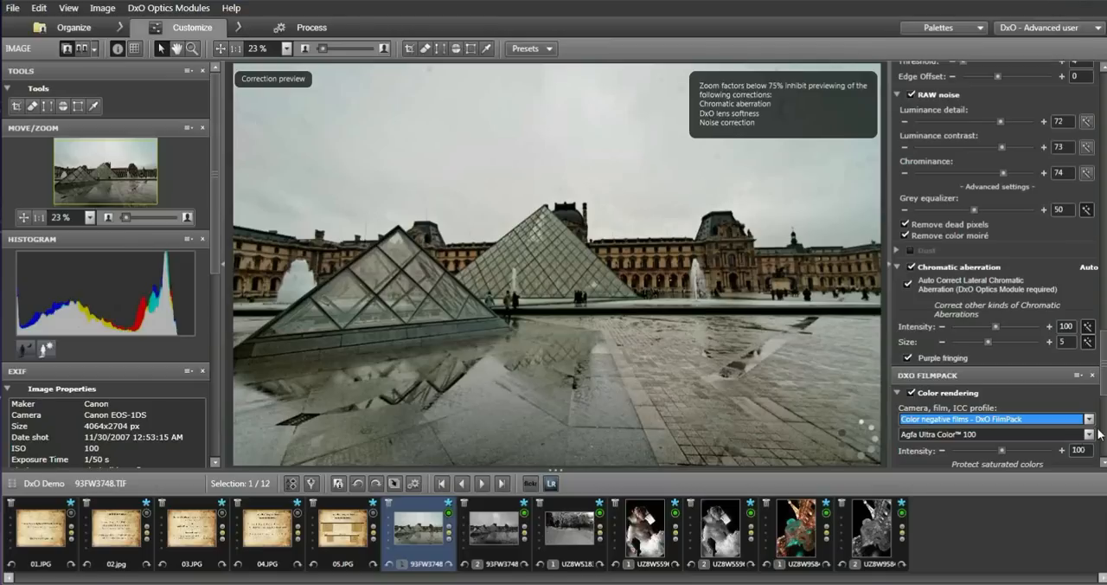
Render the photo with the Rollei Ortho 25 black & white film from DxO FilmPack and compare it with the second copy.
scroll(1092, 346, "down", 3)
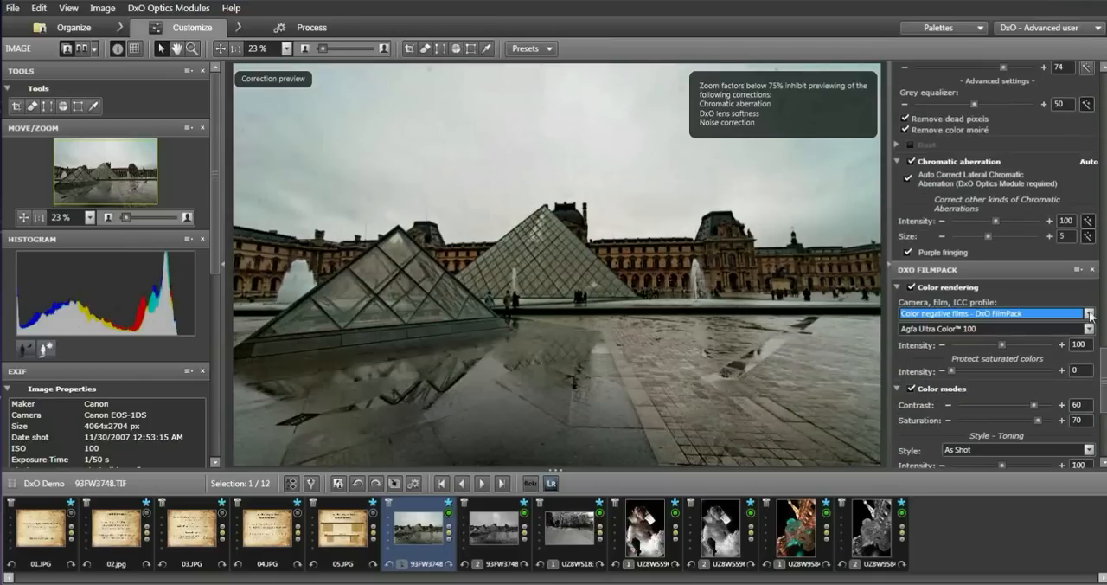
left_click(1088, 313)
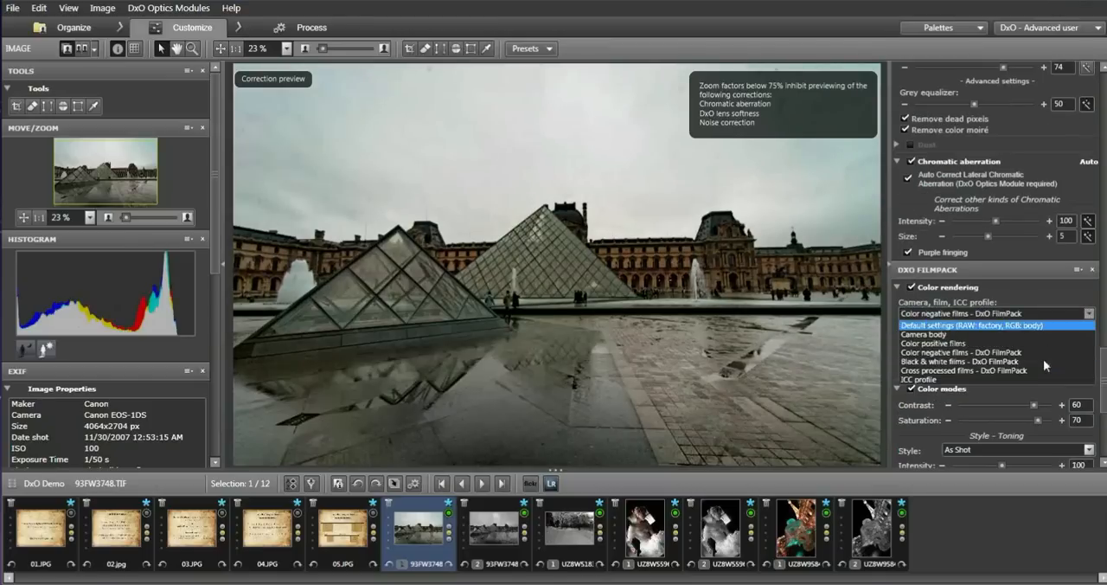
left_click(1044, 360)
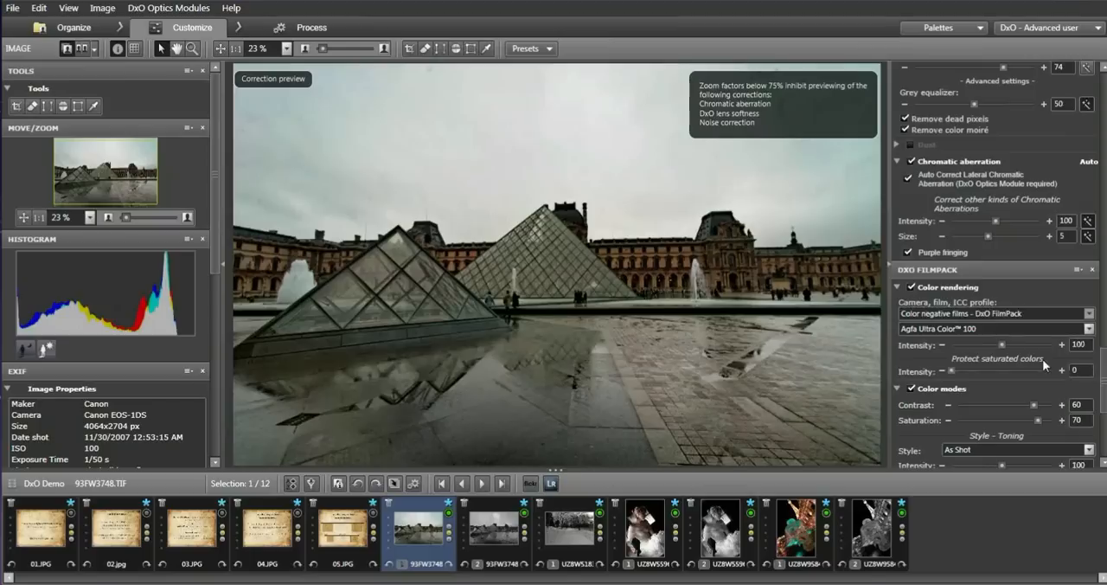
left_click(1091, 328)
scroll(988, 513, "down", 2)
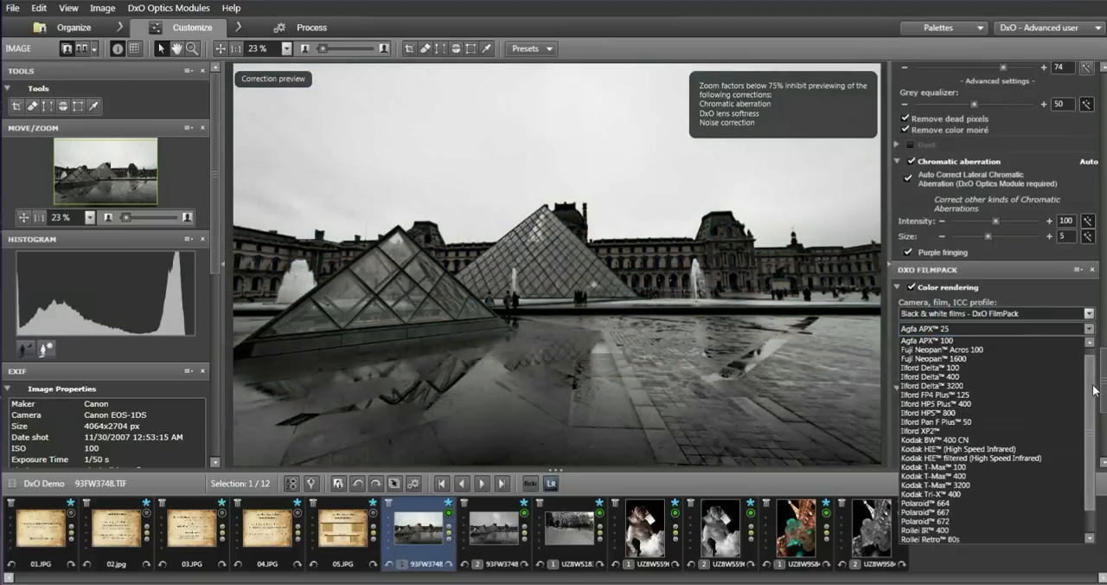
left_click(982, 520)
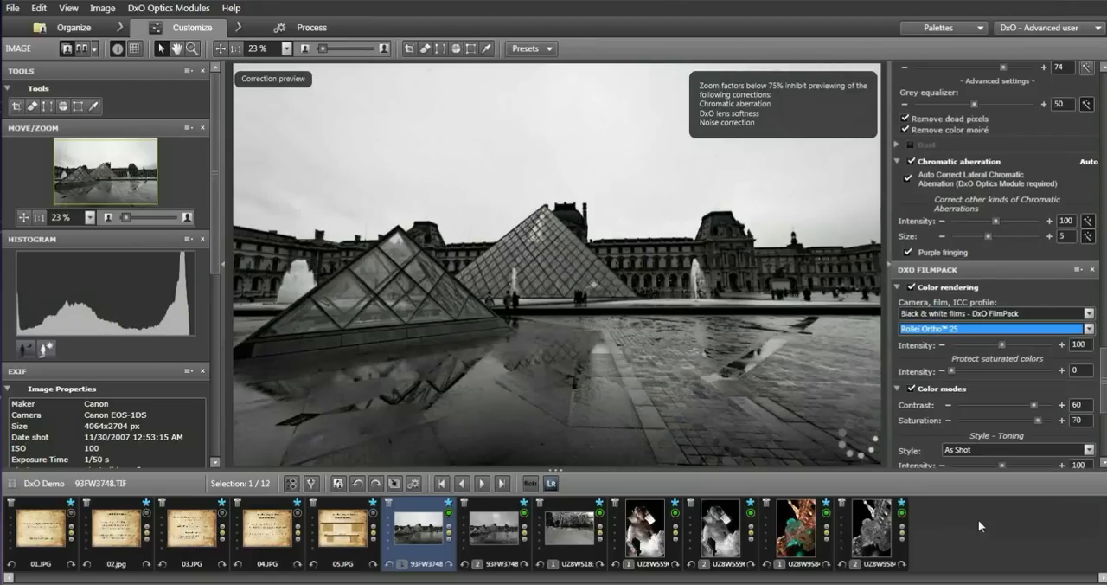
left_click(498, 542)
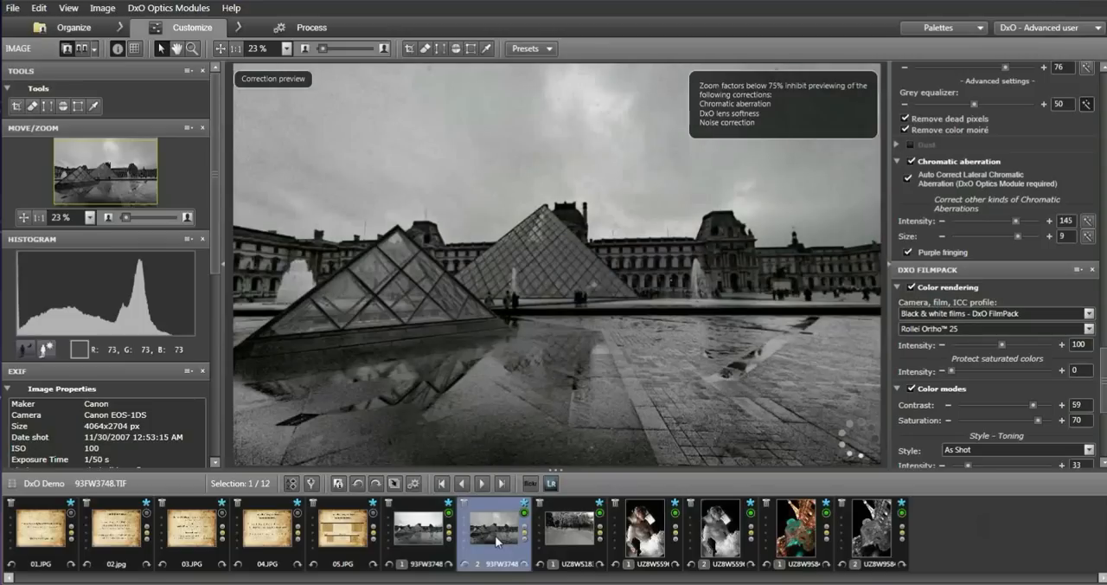
left_click(412, 531)
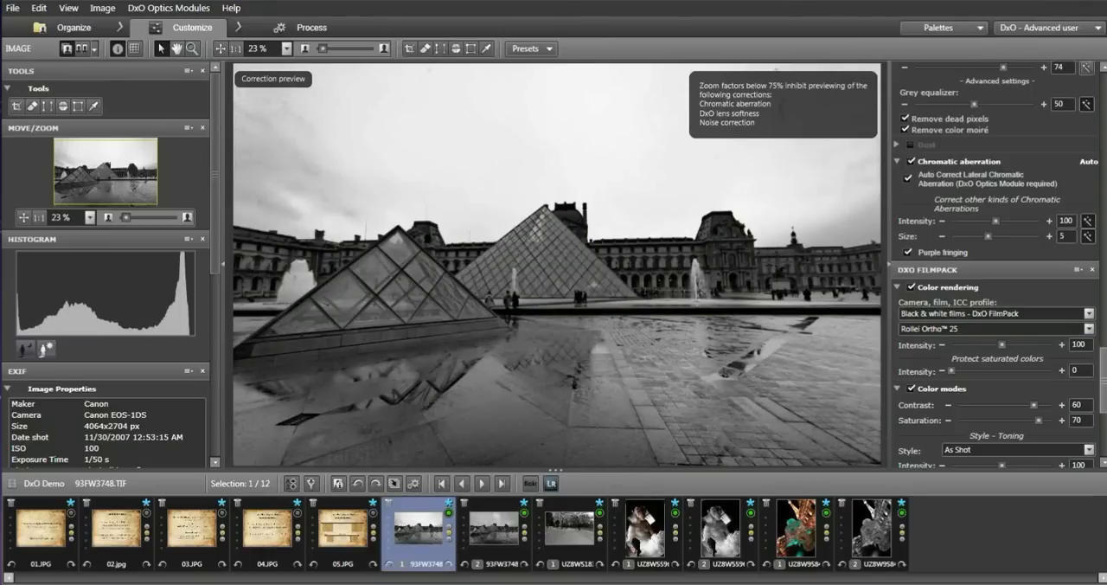
Enable the channel mixer for black and white and set red to 6, yellow to 17 and green to 33.
scroll(998, 265, "down", 1)
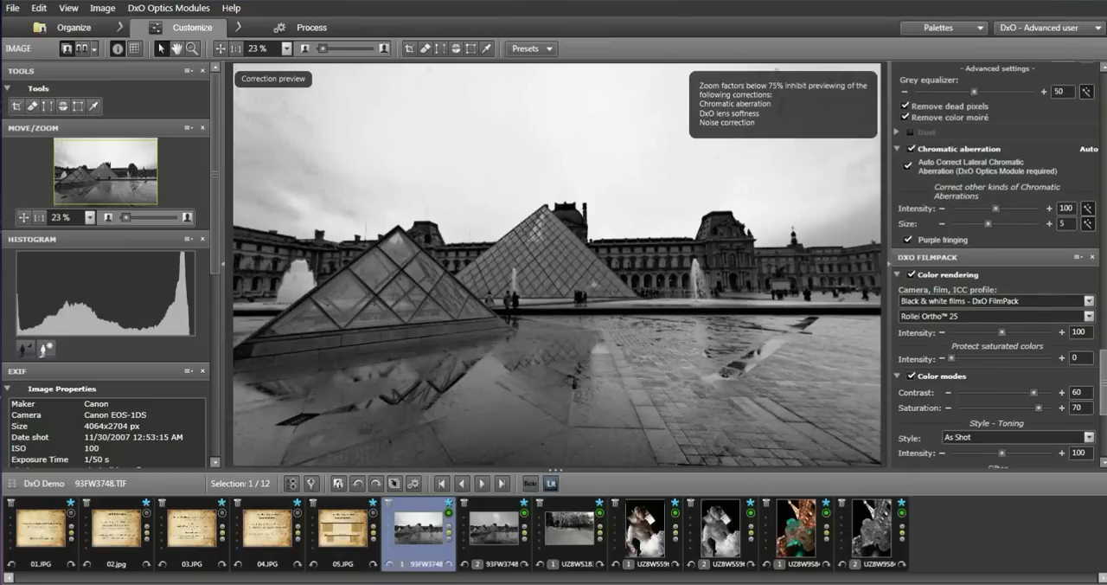
scroll(995, 260, "down", 5)
scroll(910, 287, "down", 2)
left_click(910, 287)
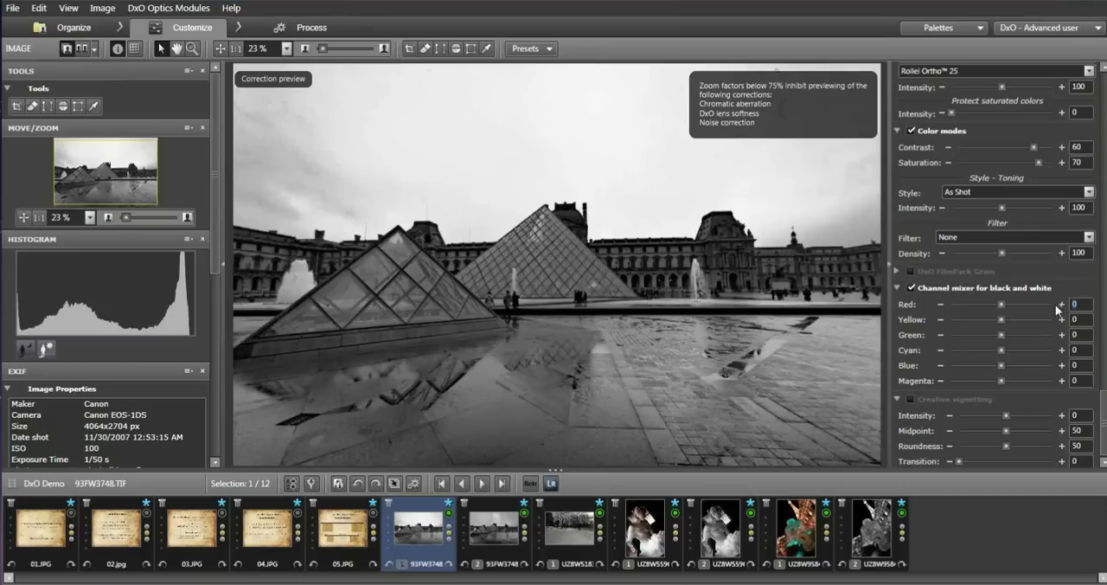
type("6")
left_click(1090, 321)
left_click_drag(1003, 318, 1011, 323)
left_click(1062, 320)
left_click_drag(1001, 335, 1019, 337)
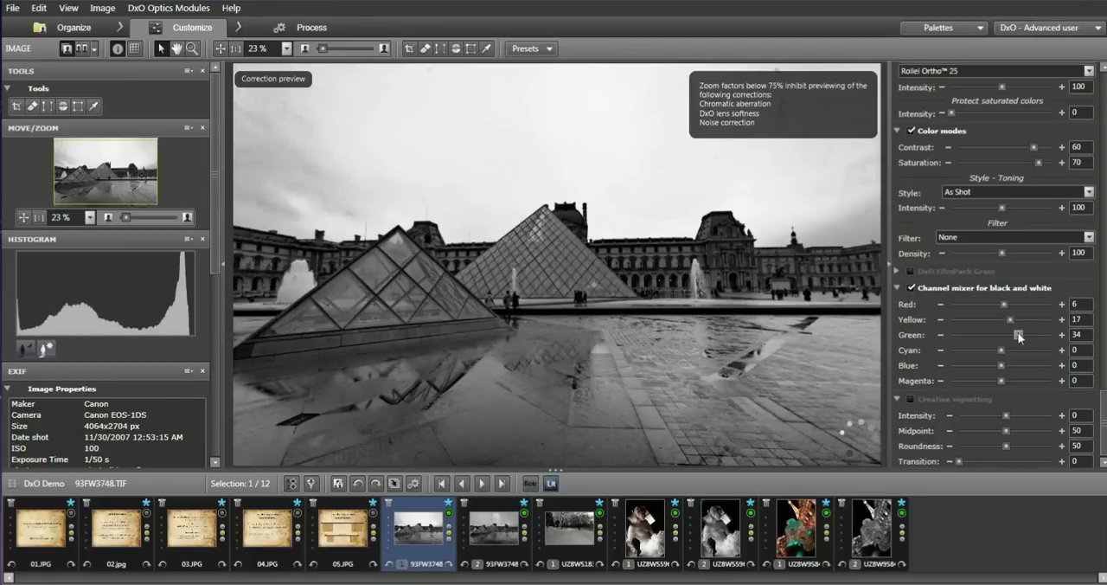
Set the channel mixer's cyan to -41, blue to -75 and magenta to -63, and compare the photo with the second copy.
left_click_drag(1001, 351, 978, 348)
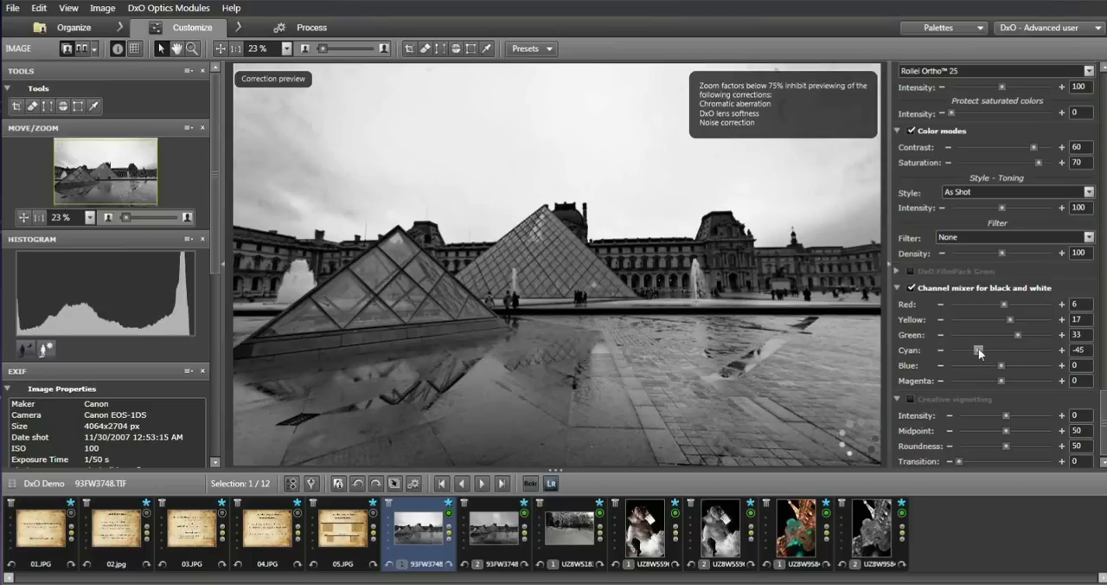
left_click_drag(979, 348, 981, 352)
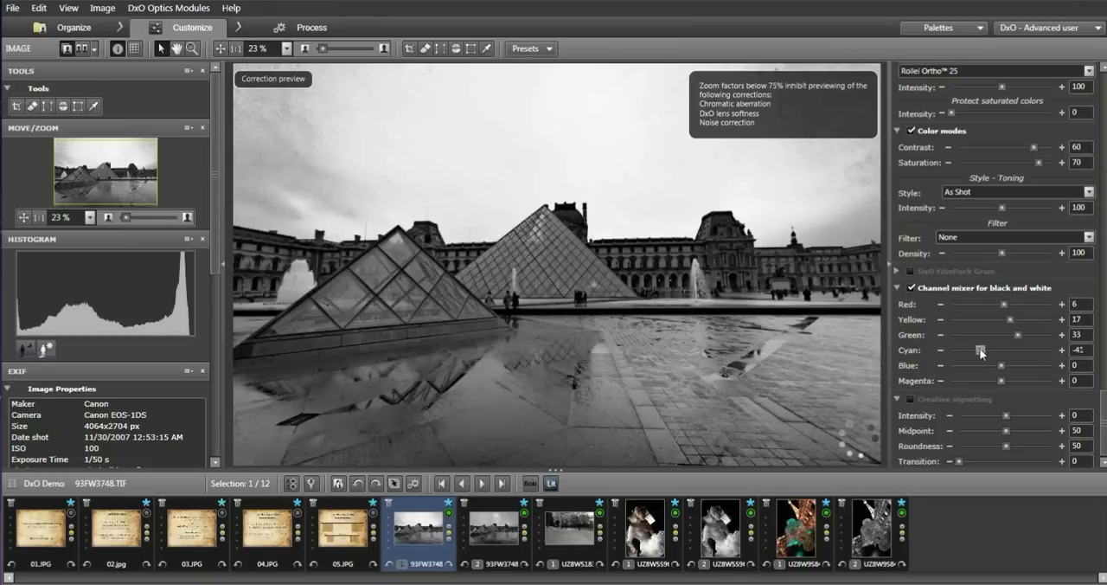
left_click_drag(1001, 365, 972, 370)
left_click_drag(972, 369, 964, 369)
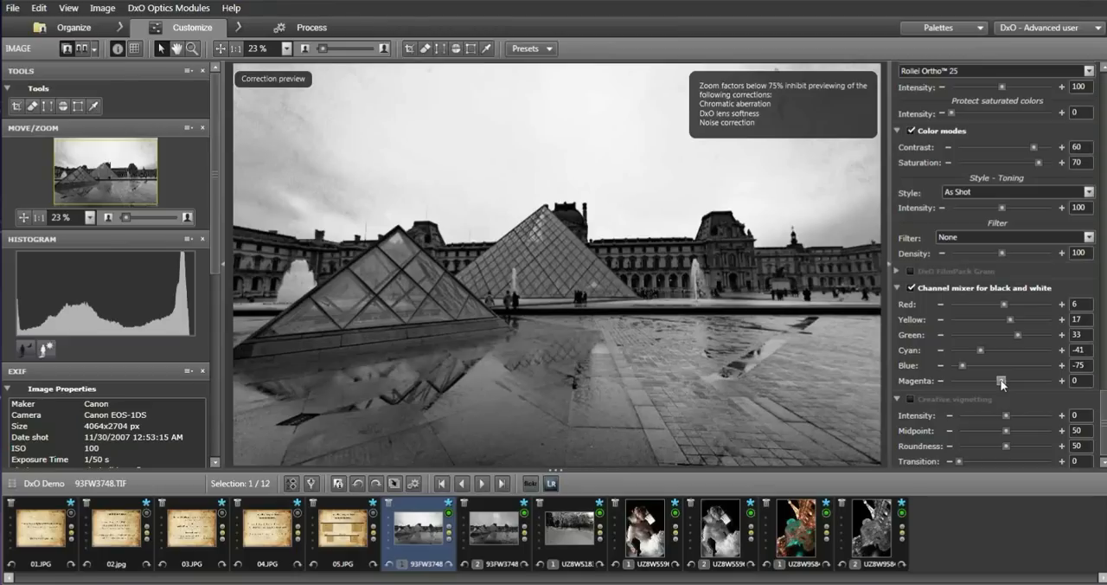
left_click_drag(1003, 384, 967, 383)
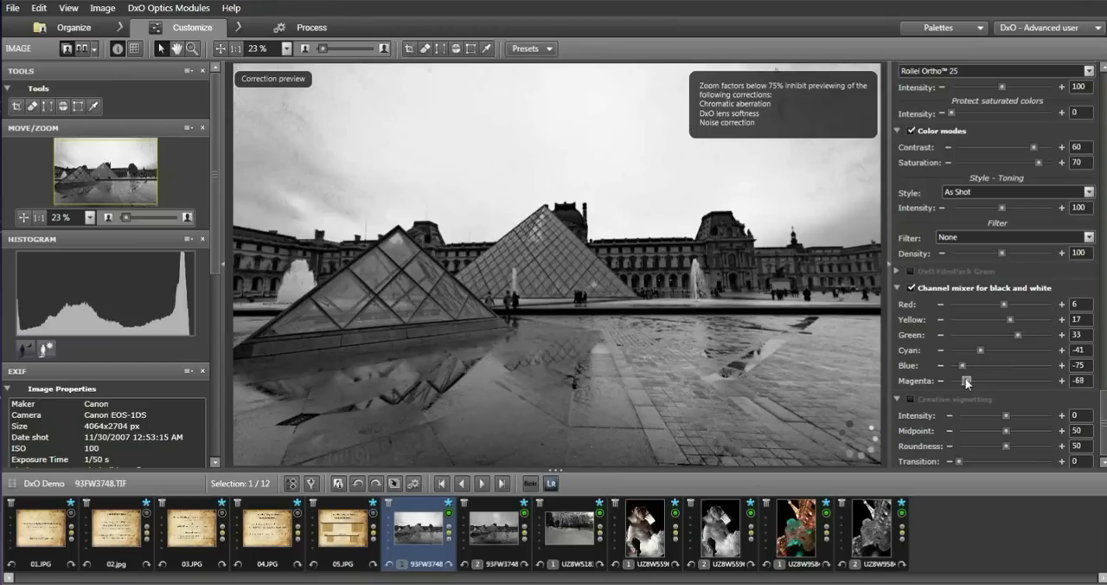
left_click_drag(966, 383, 971, 385)
left_click(494, 529)
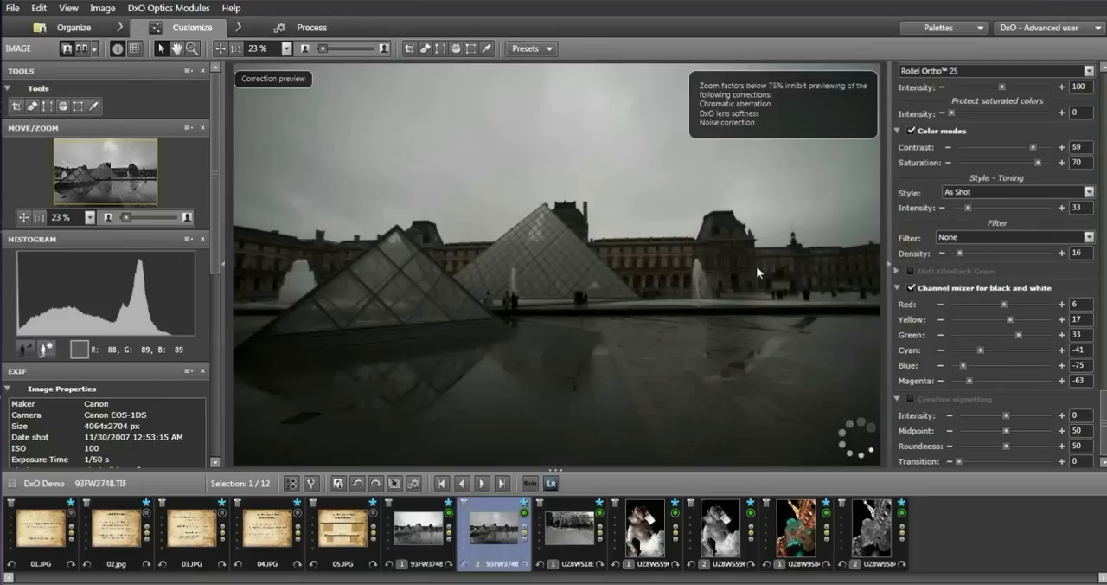
left_click(419, 529)
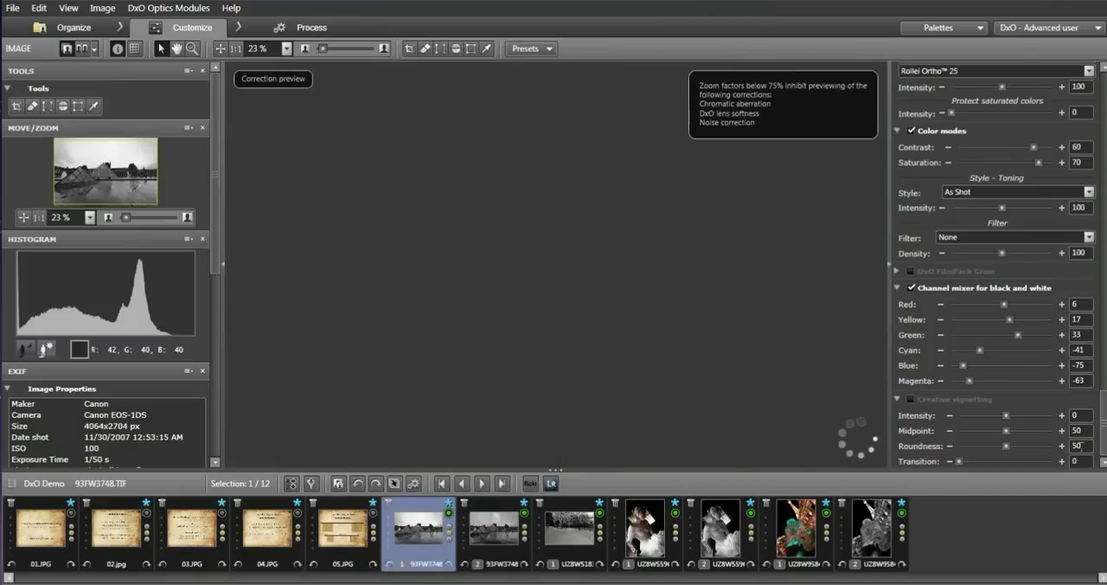
Set the RAW white balance color temperature to 3796 K and the tint to 10.
left_click_drag(1105, 427, 1104, 204)
left_click_drag(976, 192, 965, 192)
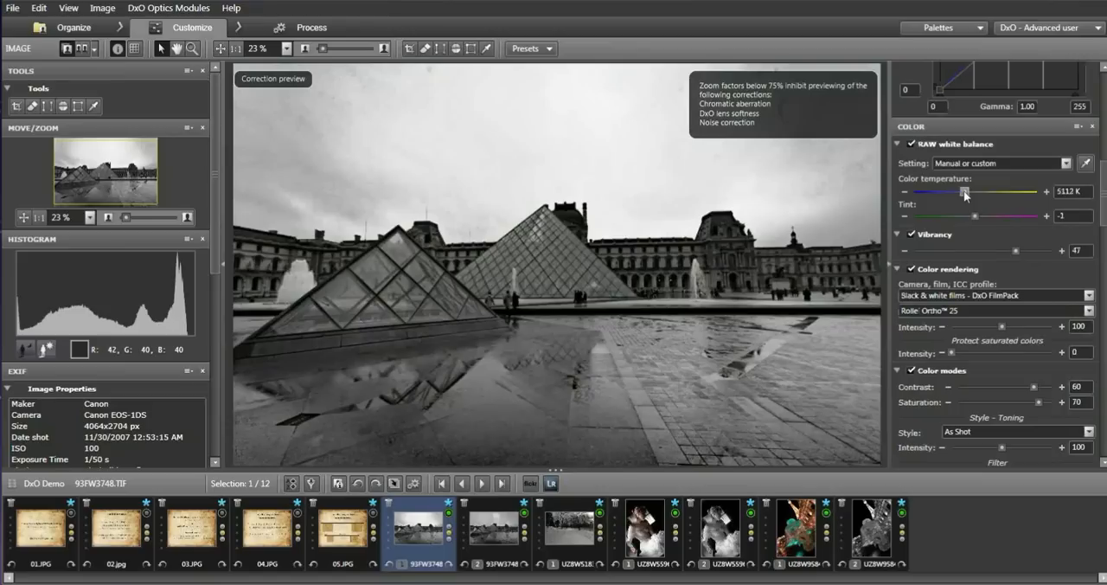
left_click_drag(964, 190, 946, 192)
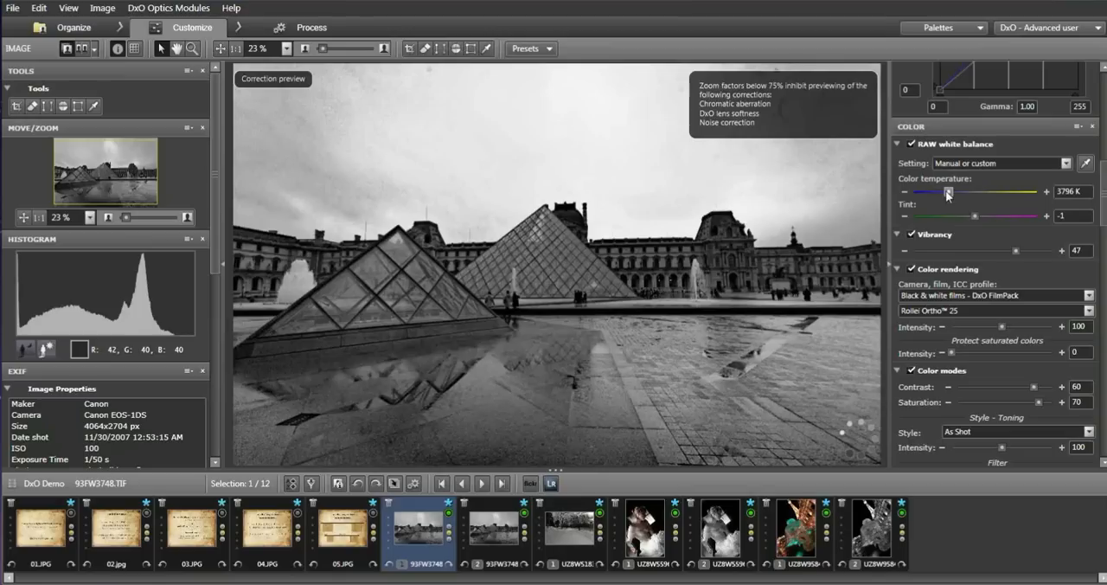
left_click_drag(975, 216, 982, 217)
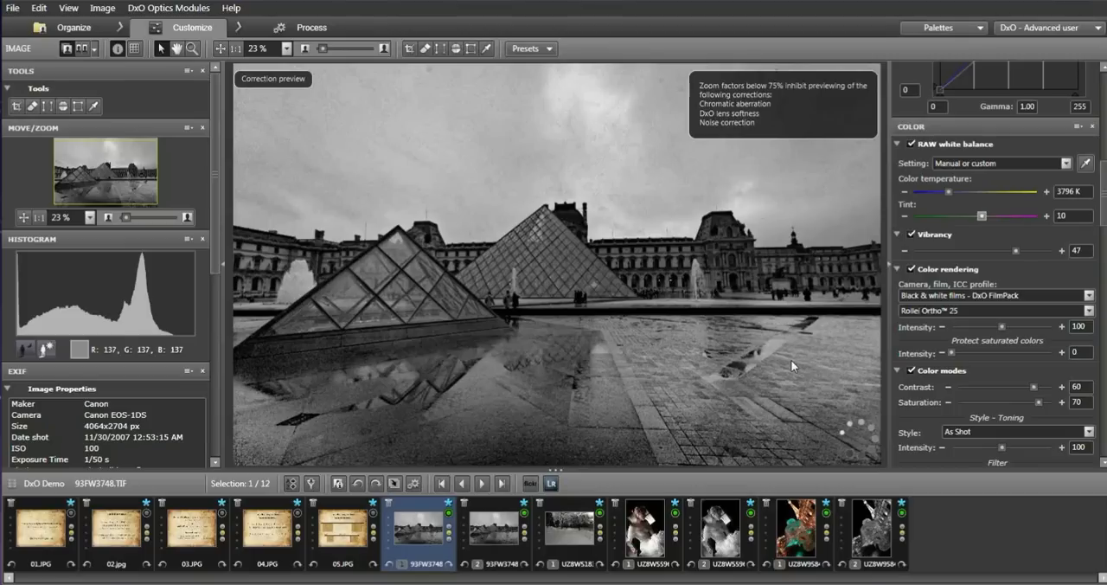
Check the second copy's white balance and set the first photo's color temperature to 3771 K to match it.
left_click(497, 542)
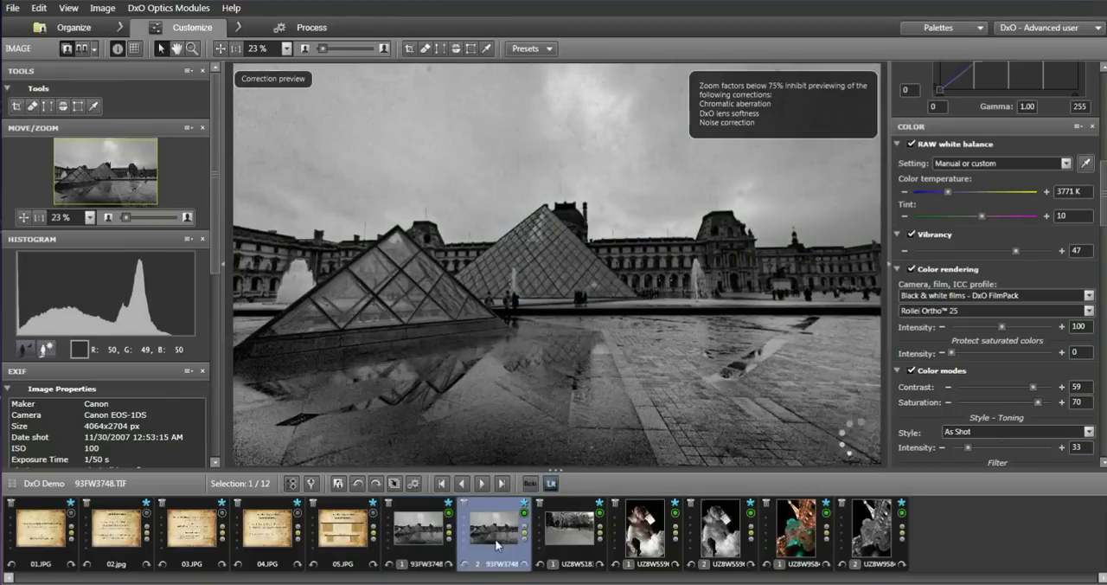
left_click(430, 532)
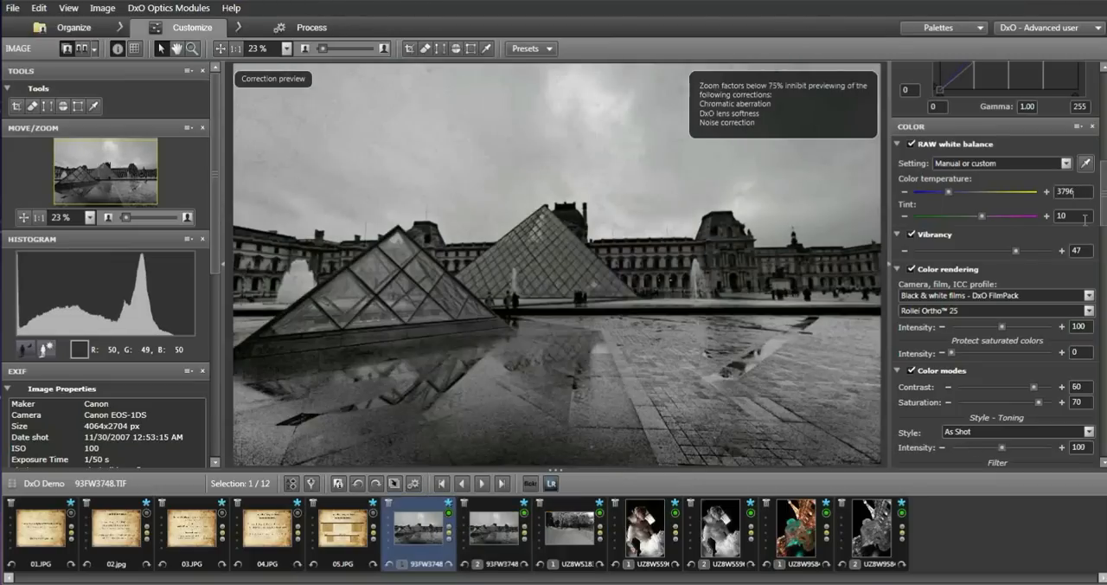
key("BackSpace")
type("1")
key("Return")
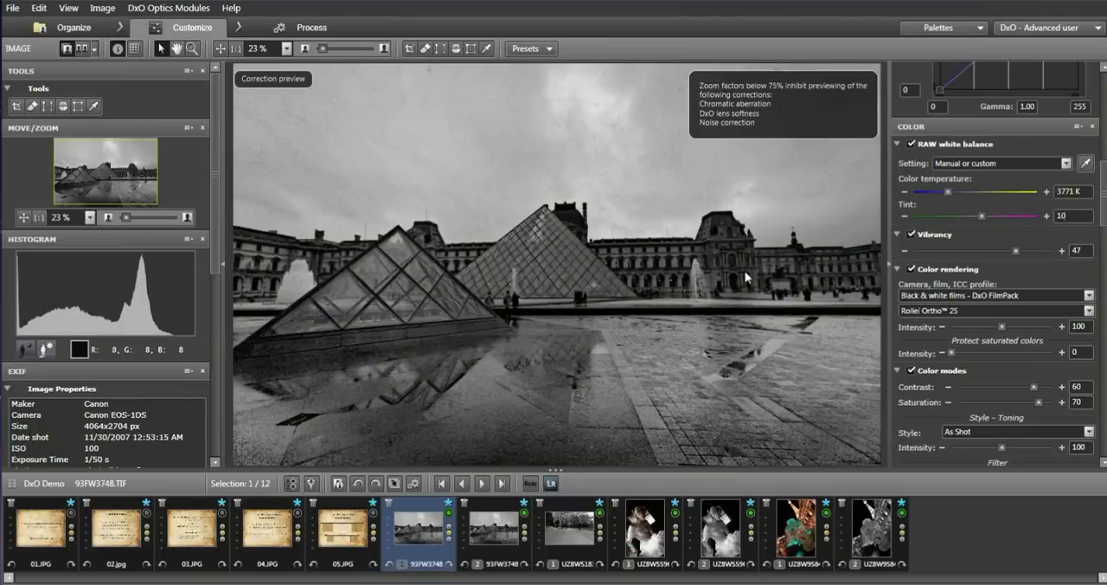
Open the second Louvre copy and compare its corrected preview with the uncorrected original.
left_click(500, 528)
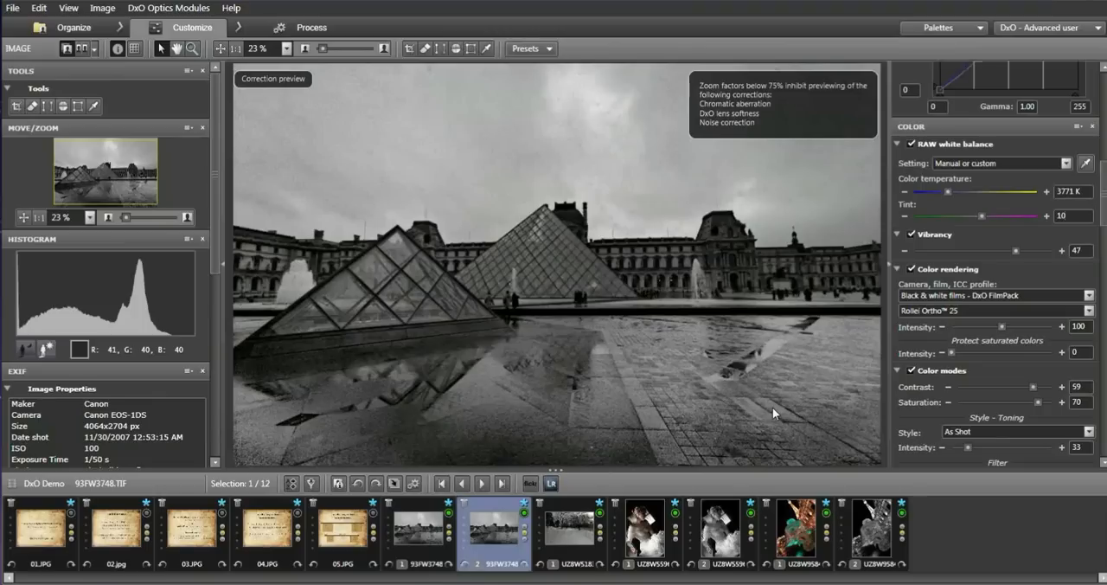
left_click(655, 390)
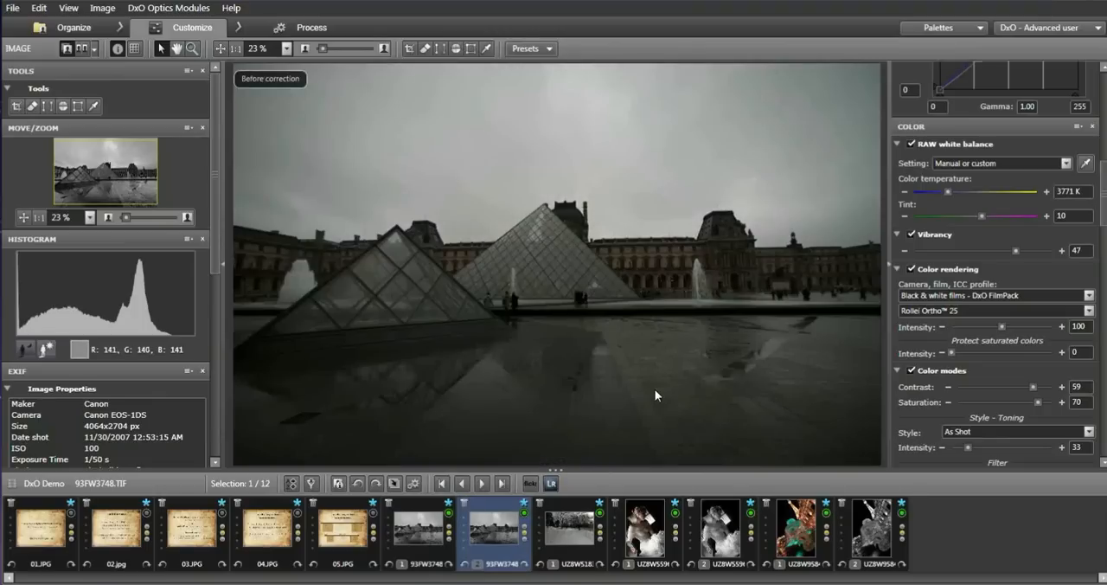
left_click(655, 389)
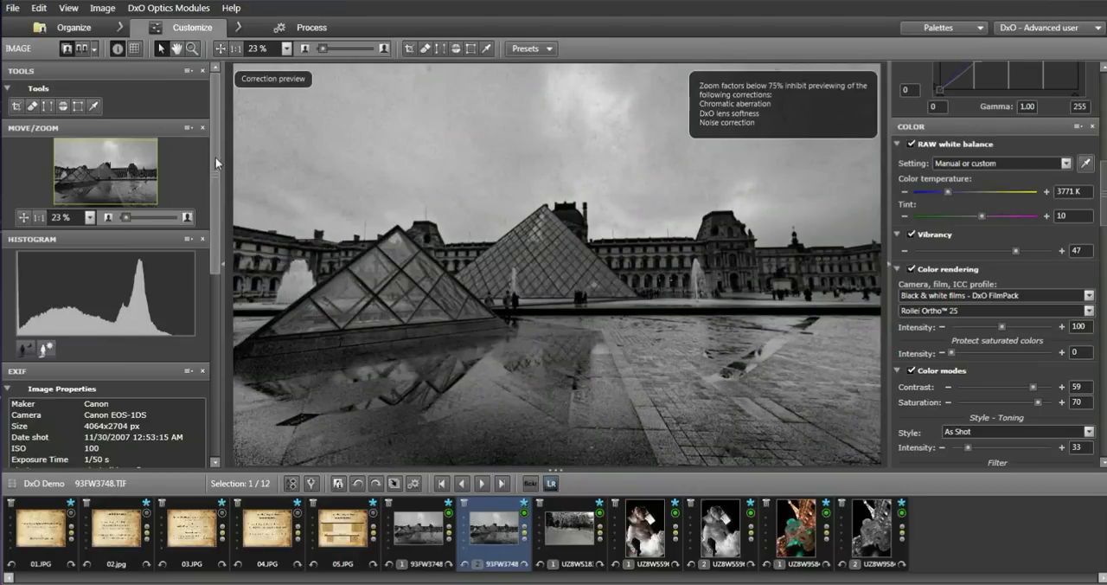
Bring the preset editor and its list of all presets into view.
left_click_drag(216, 159, 230, 396)
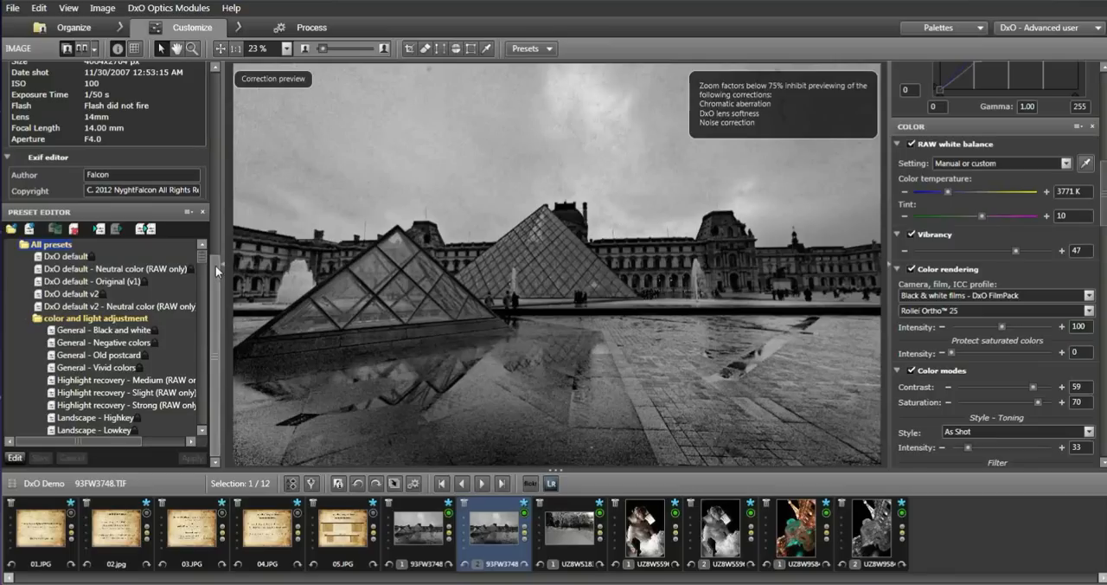
left_click_drag(216, 266, 217, 250)
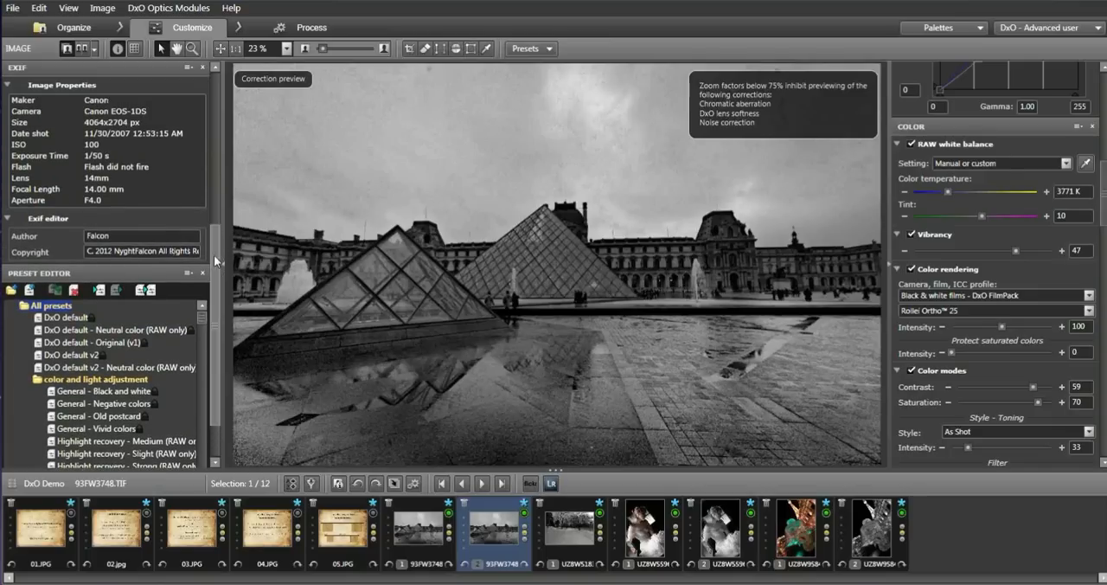
left_click_drag(214, 257, 217, 294)
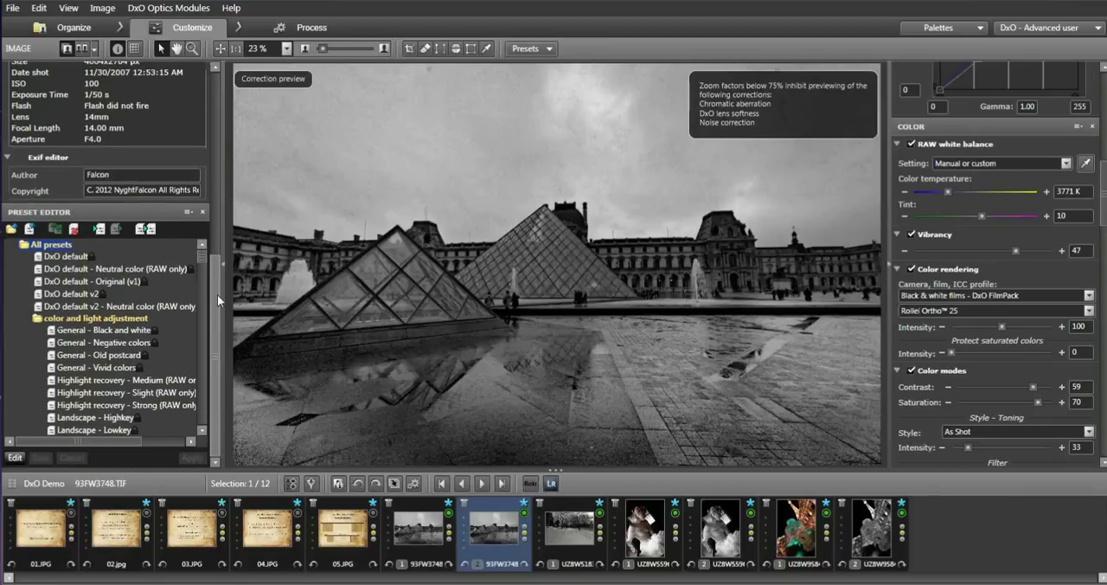
Save the current correction settings as a preset named NF-HDR-Paris in the HDR-ColorOver folder.
left_click(145, 229)
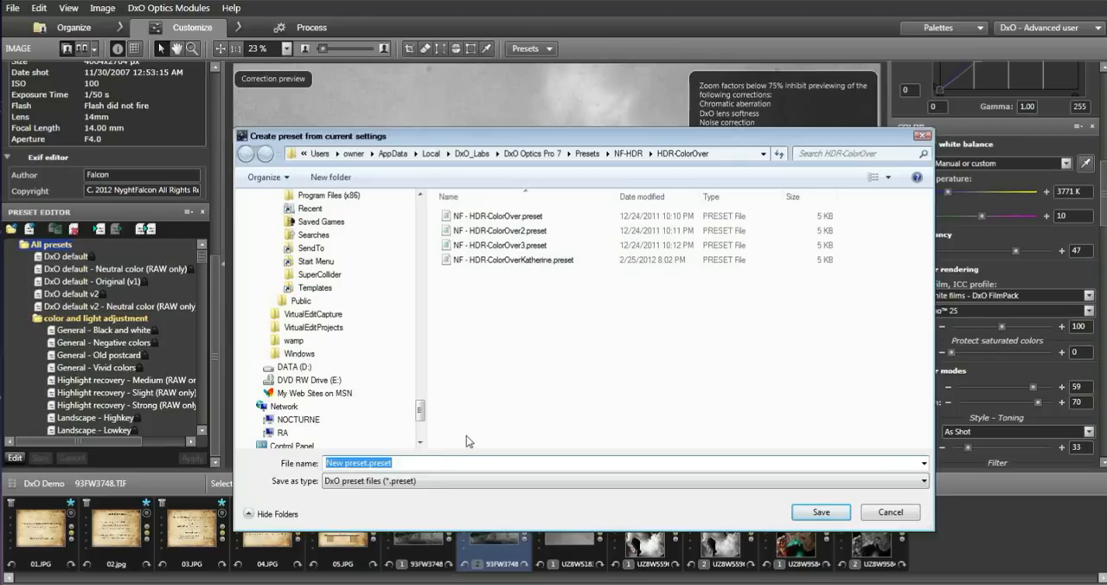
type("NF-")
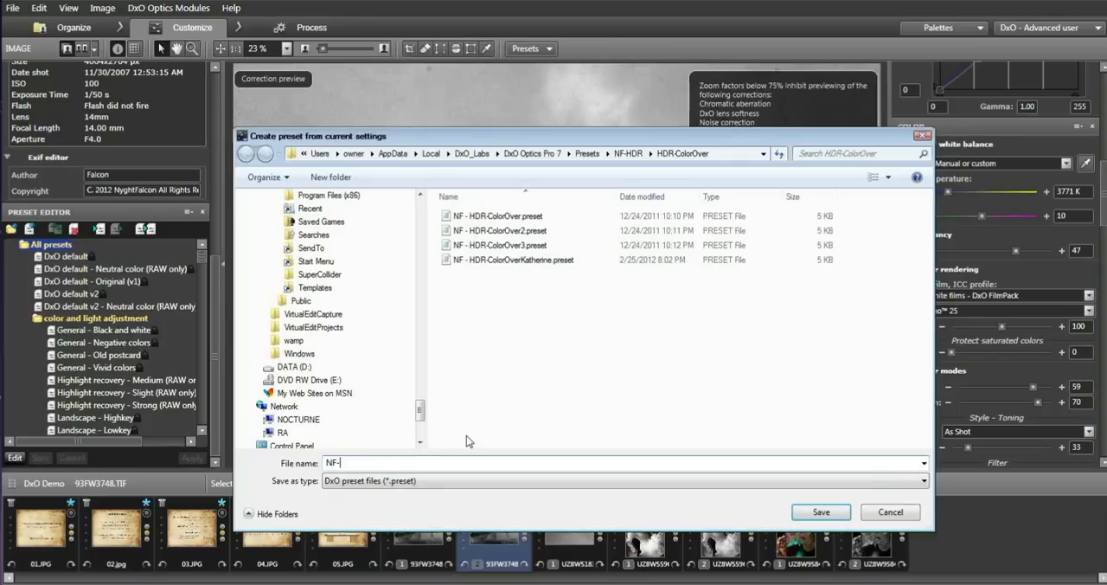
type("HDR-Paris")
left_click(835, 514)
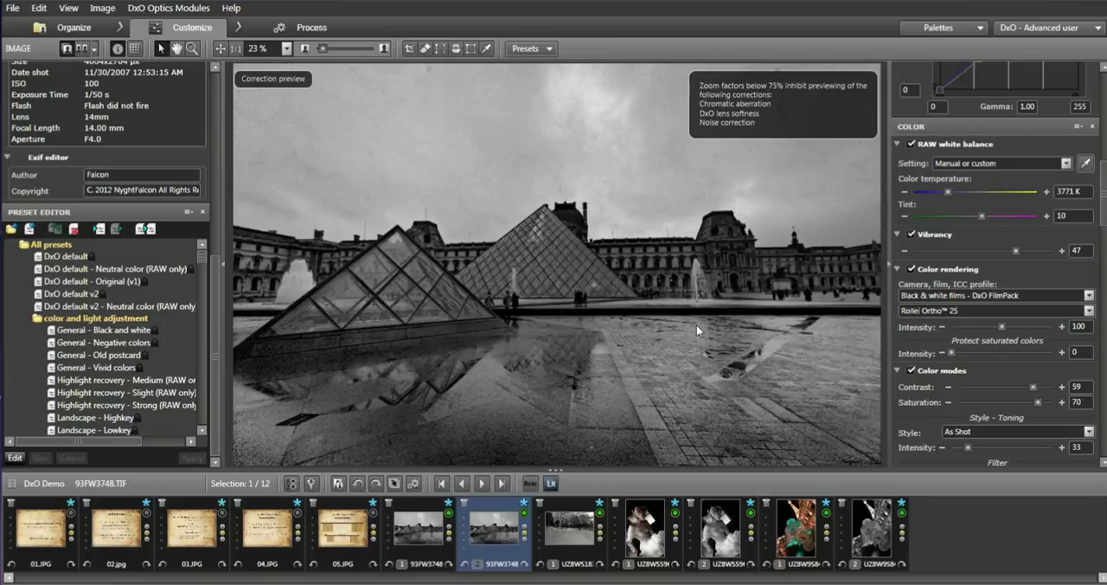
Apply the NF-HDR-Paris preset from the NF-HDR HDR-ColorOver group to the snowy path photo UZ8W5183.CR2.
left_click(578, 541)
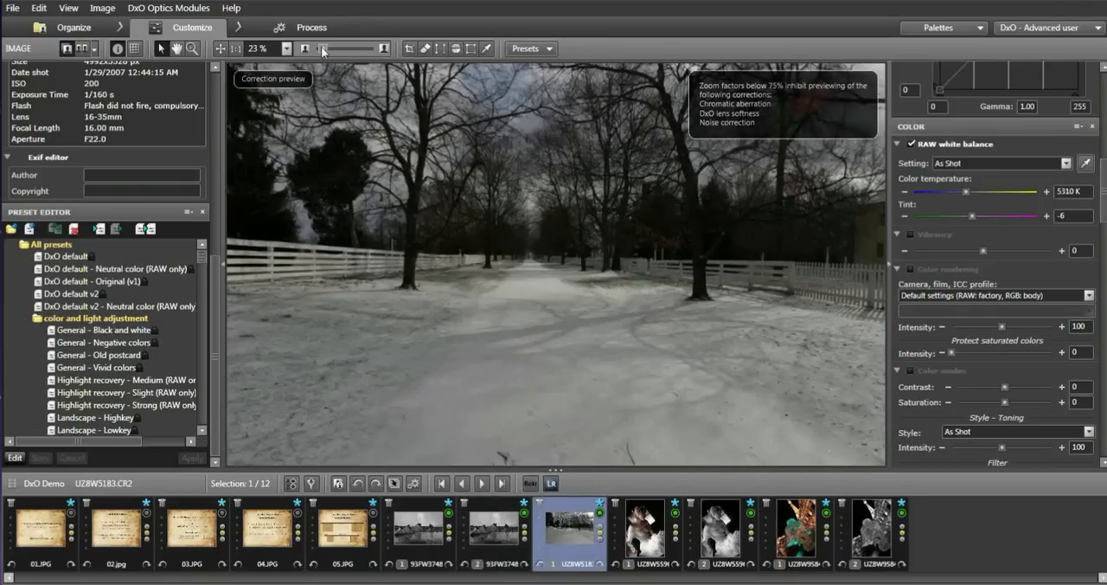
left_click_drag(322, 48, 320, 48)
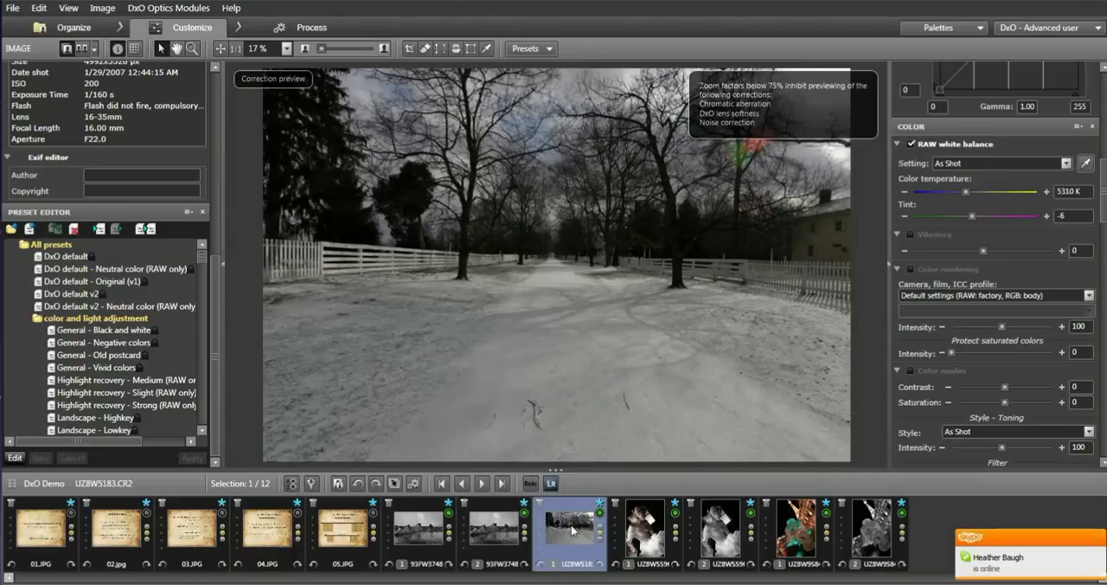
mouse_move(572, 530)
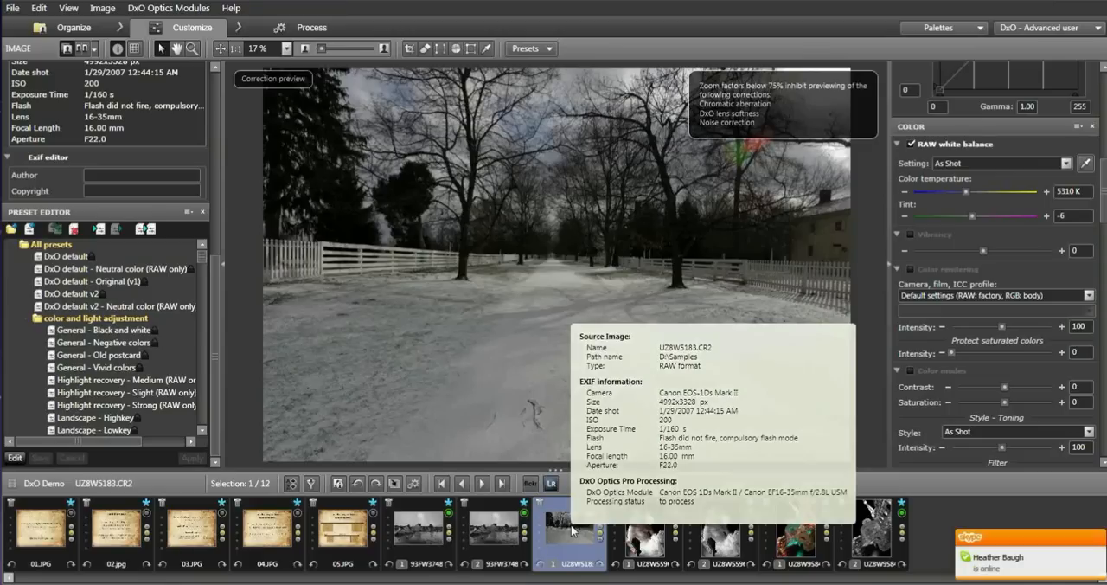
right_click(571, 530)
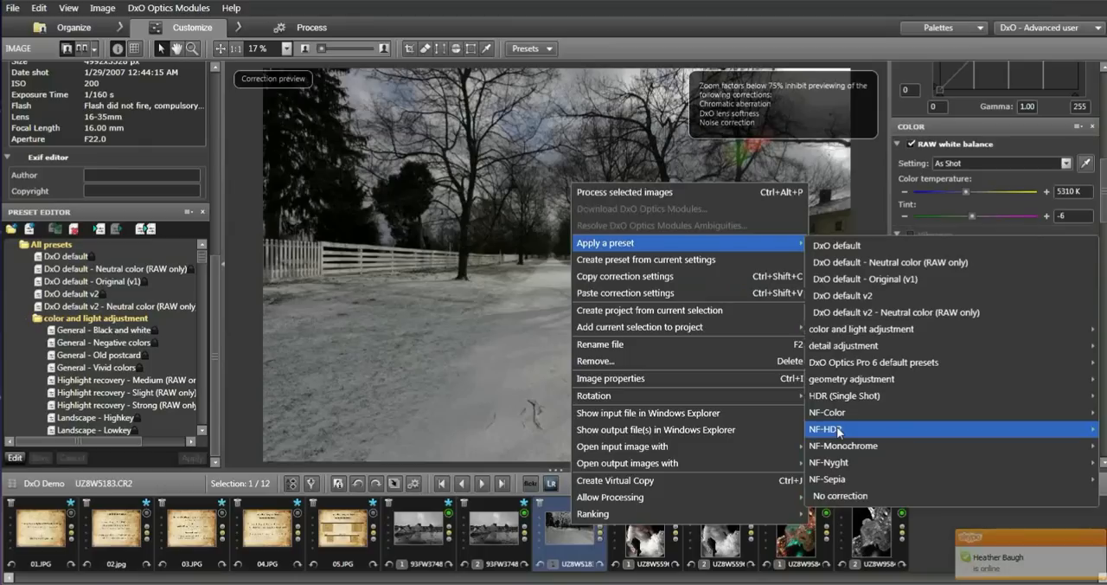
mouse_move(838, 430)
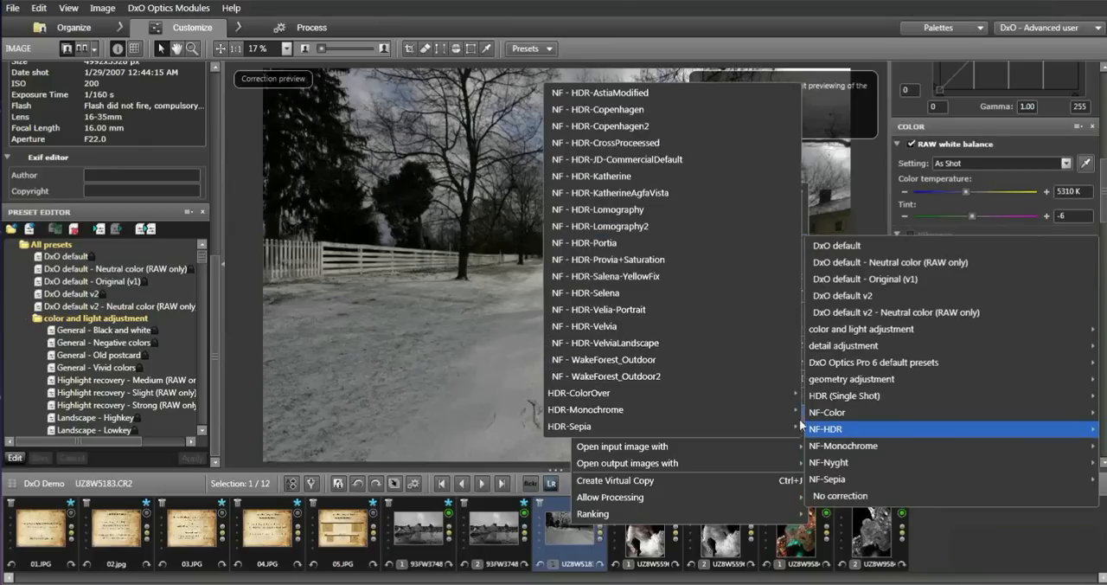
mouse_move(739, 392)
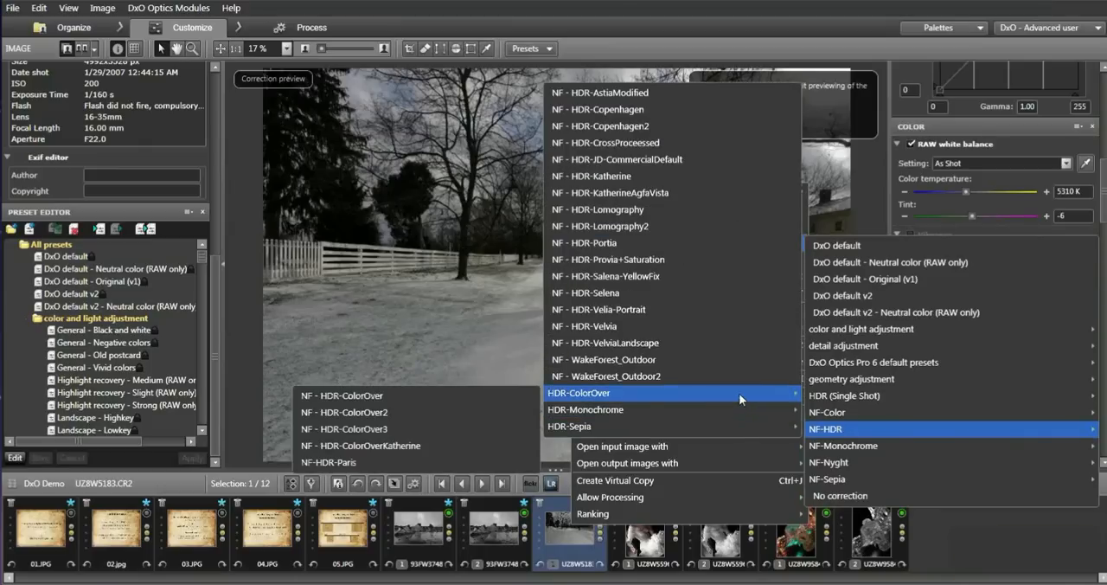
left_click(336, 462)
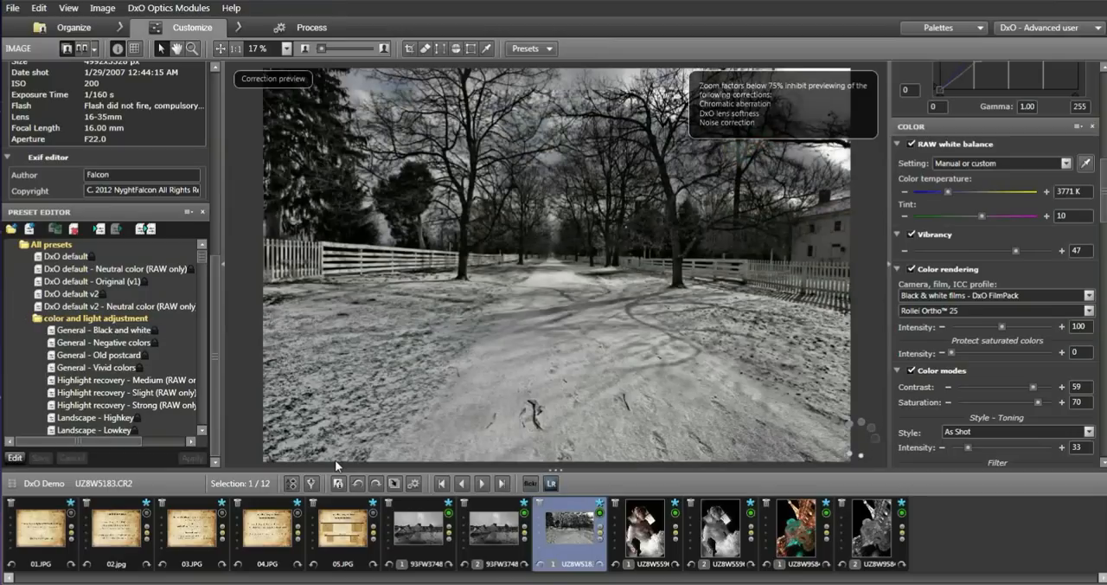
Copy the first Louvre photo's correction settings onto the snowy path photo and compare the result with the uncorrected original.
right_click(431, 536)
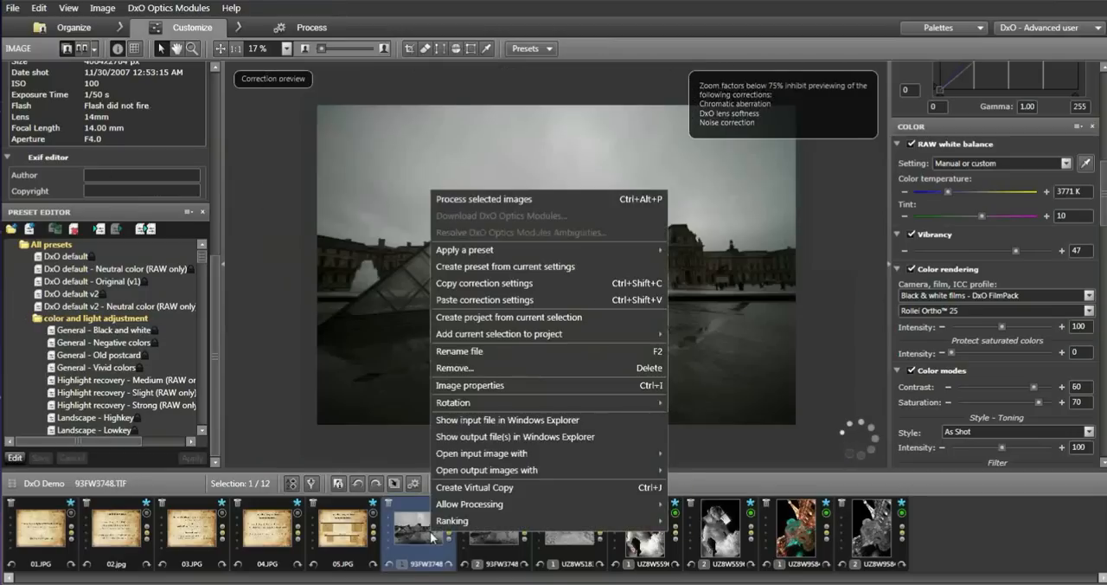
left_click(519, 290)
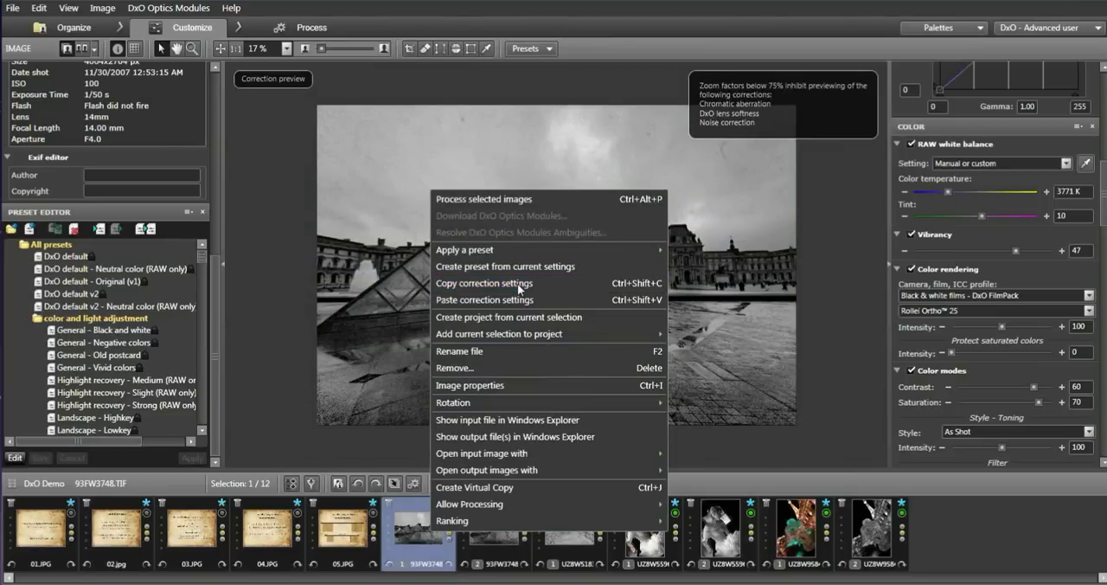
left_click(519, 290)
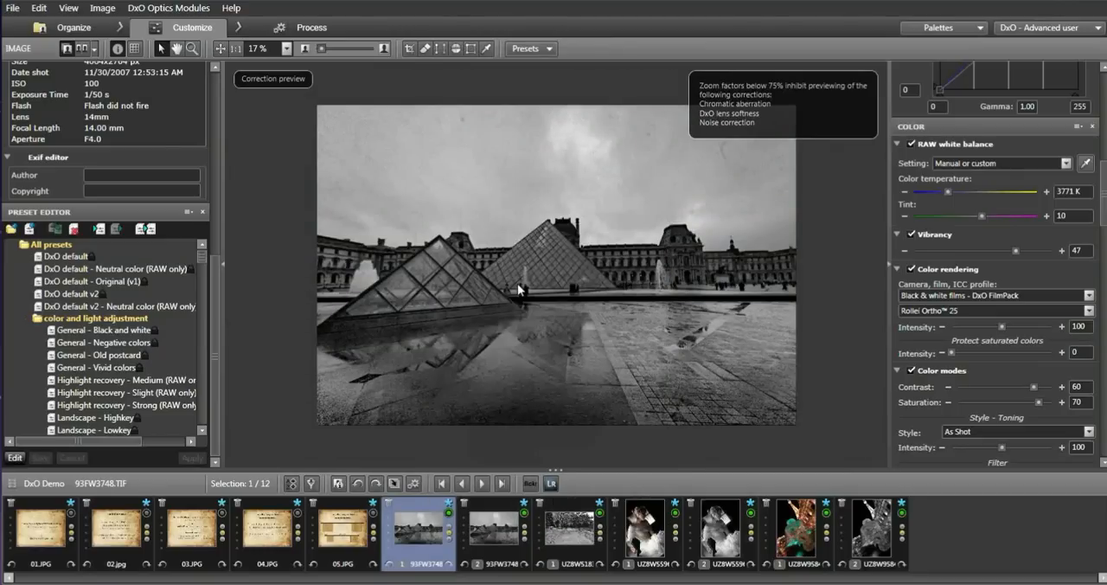
left_click(578, 533)
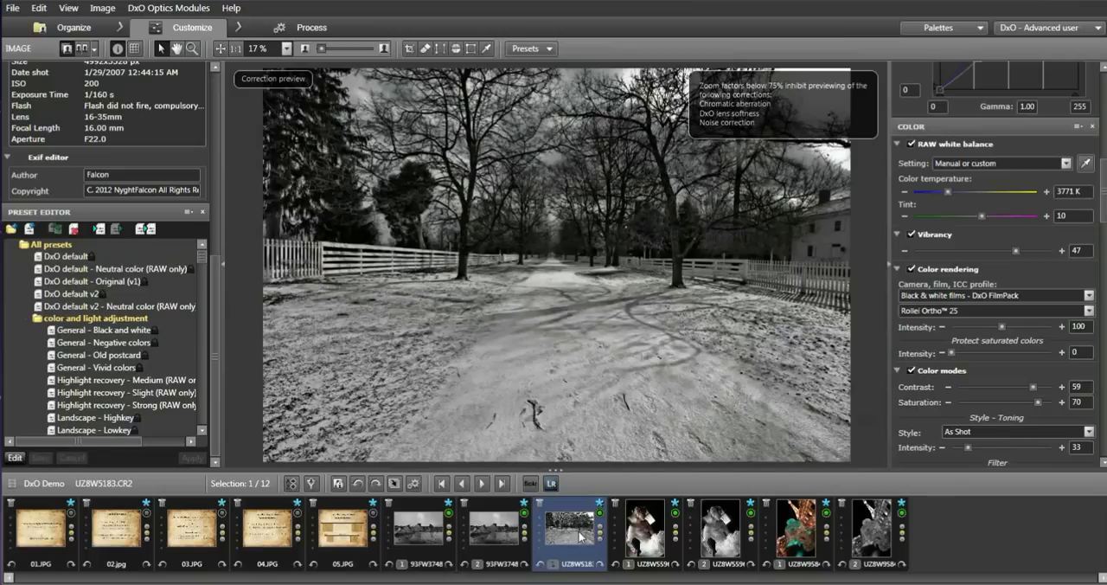
right_click(580, 536)
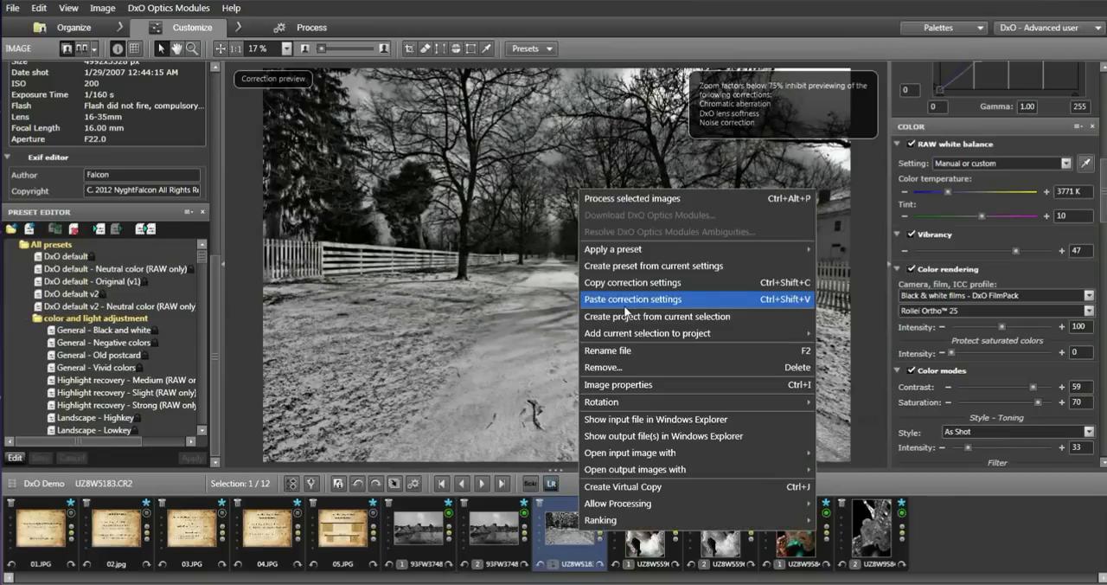
left_click(625, 303)
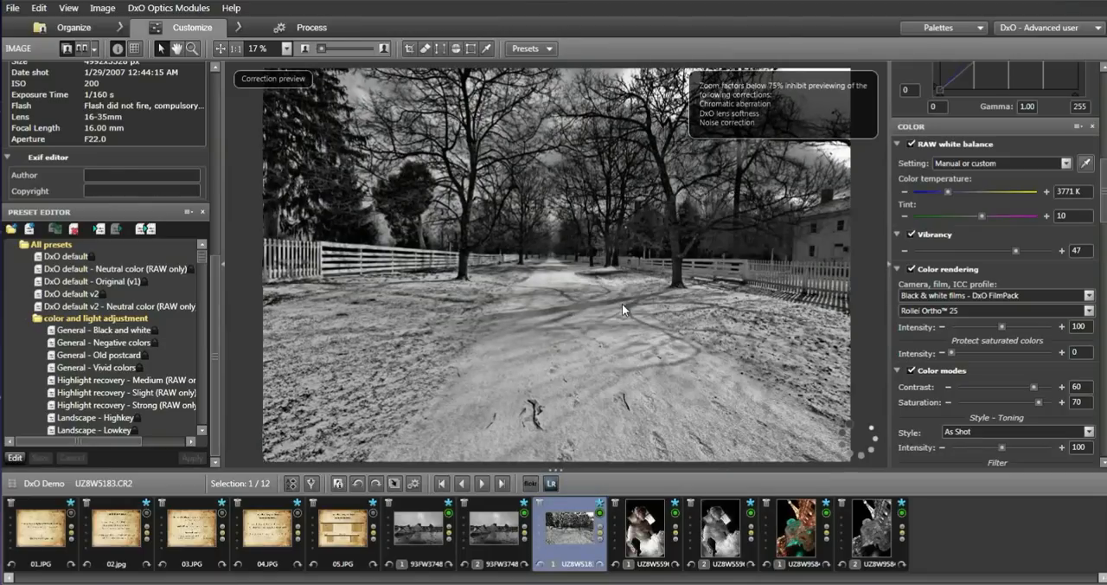
left_click(622, 304)
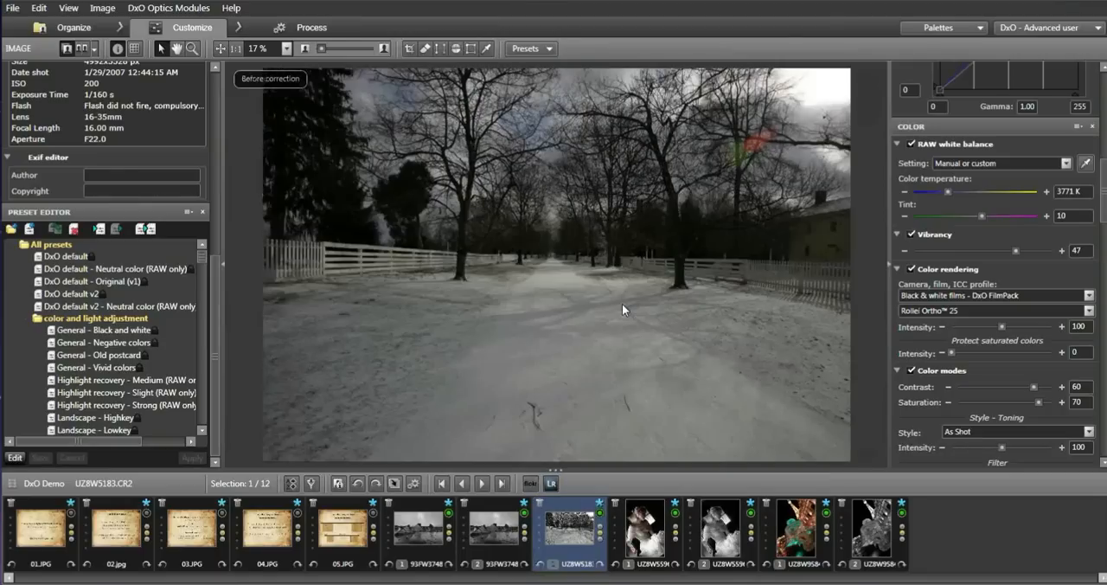
left_click(622, 303)
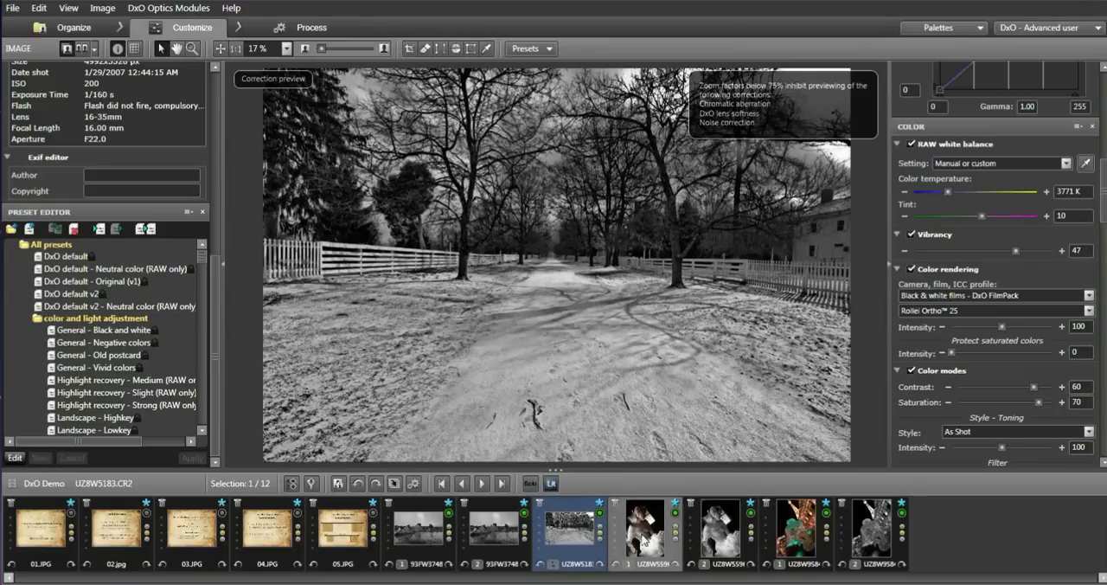
Open the color portrait UZ8W5596.CR2 with the whole picture fitted in view at 11% zoom.
left_click(645, 527)
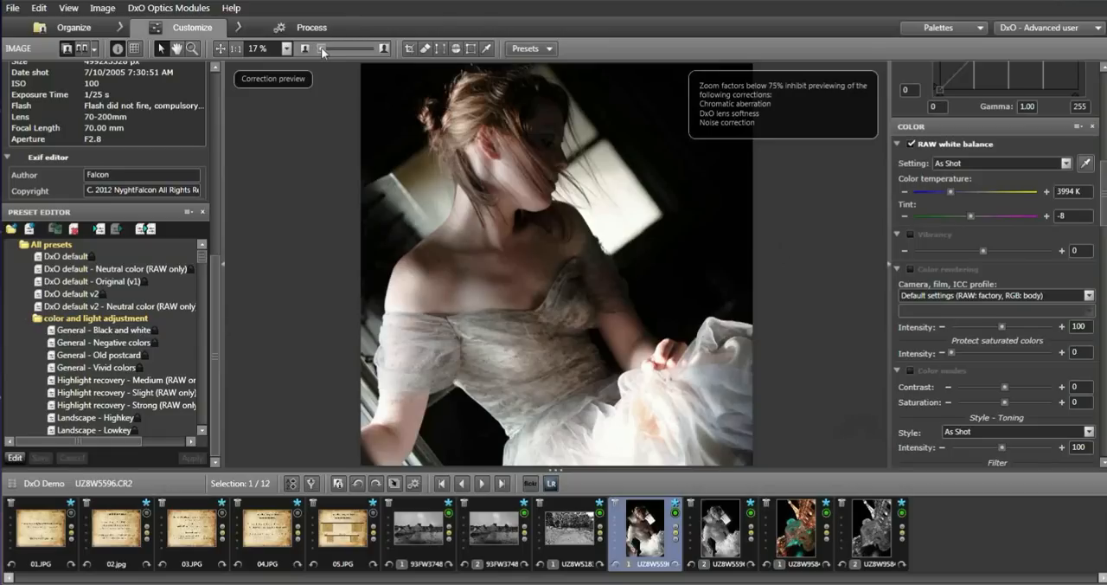
left_click_drag(322, 48, 320, 48)
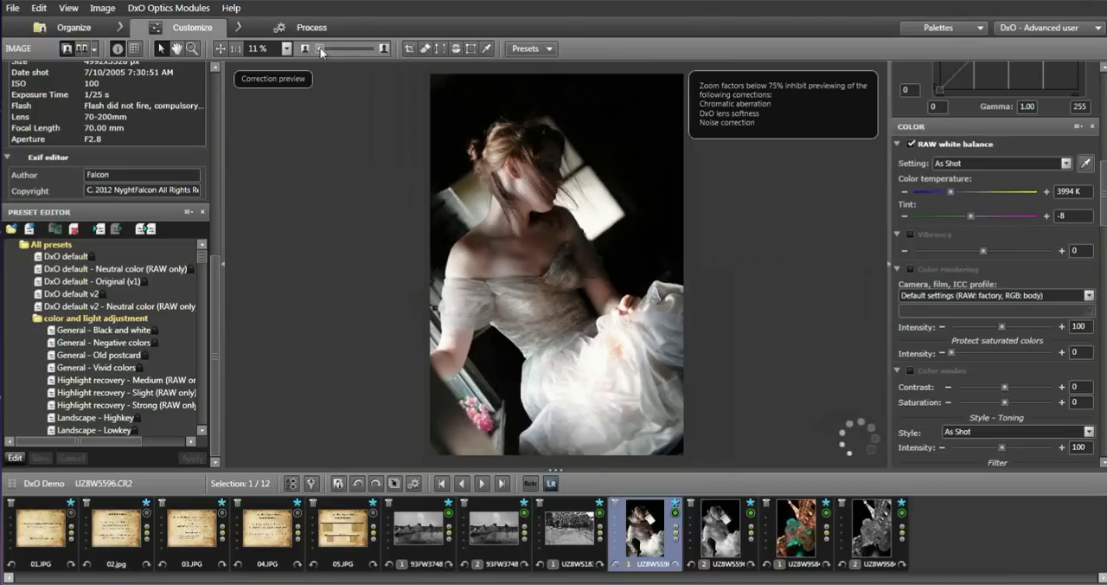
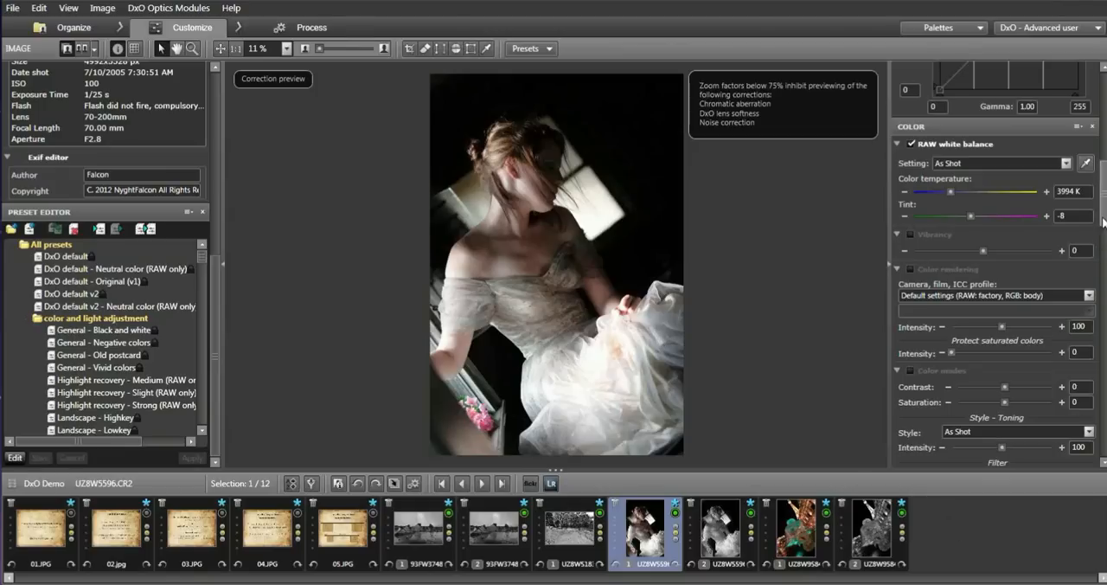
Set the portrait's exposure compensation to -0.50.
left_click_drag(1103, 222, 1098, 87)
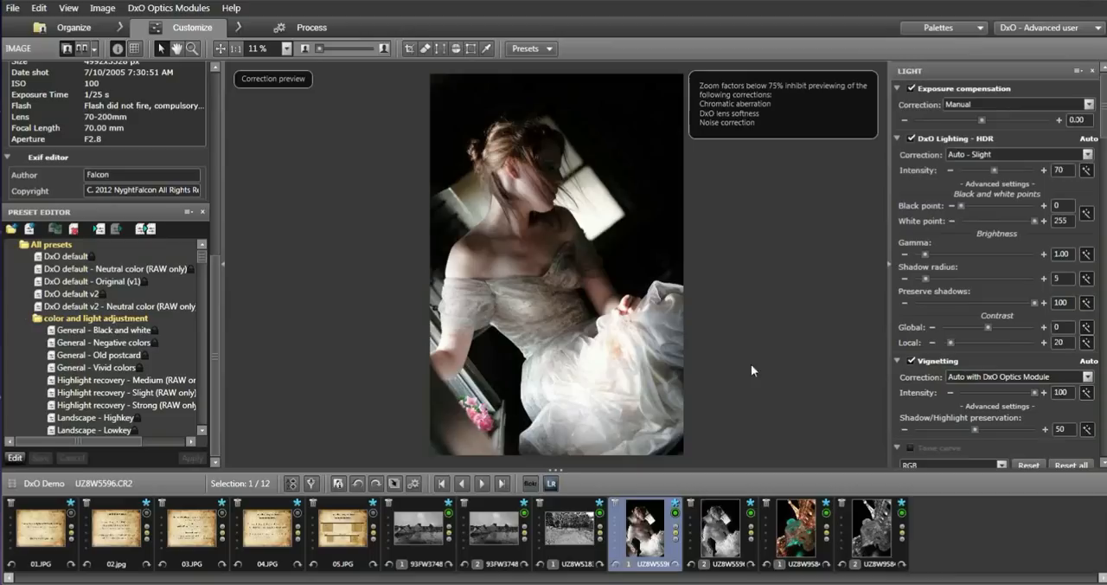
mouse_move(649, 532)
left_click_drag(982, 118, 973, 121)
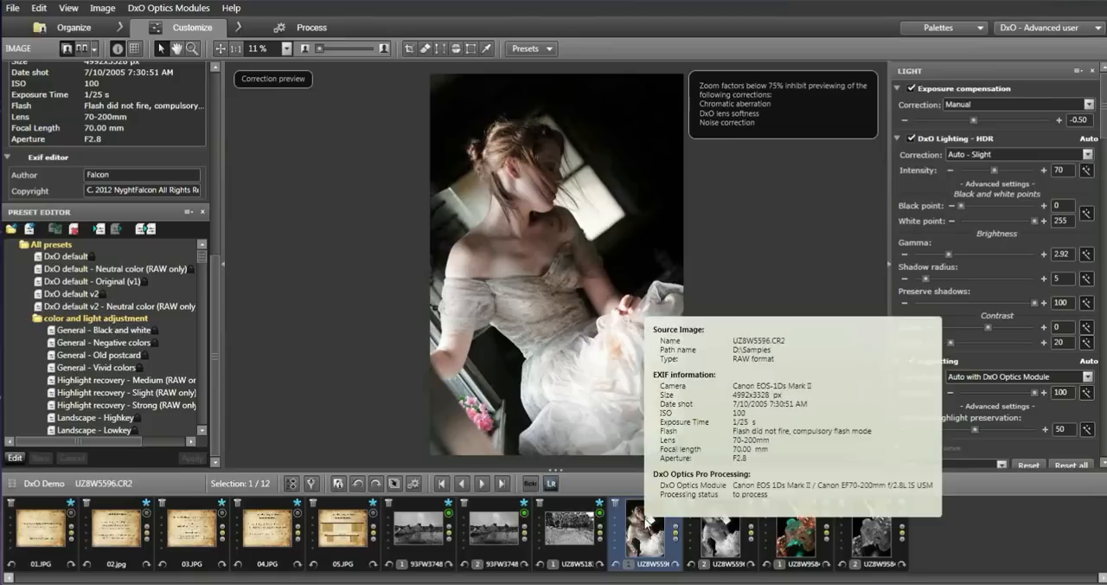
Apply the HDR - Realistic (RAW only) preset from the HDR (Single Shot) group to the portrait UZ8W5596.CR2.
right_click(647, 520)
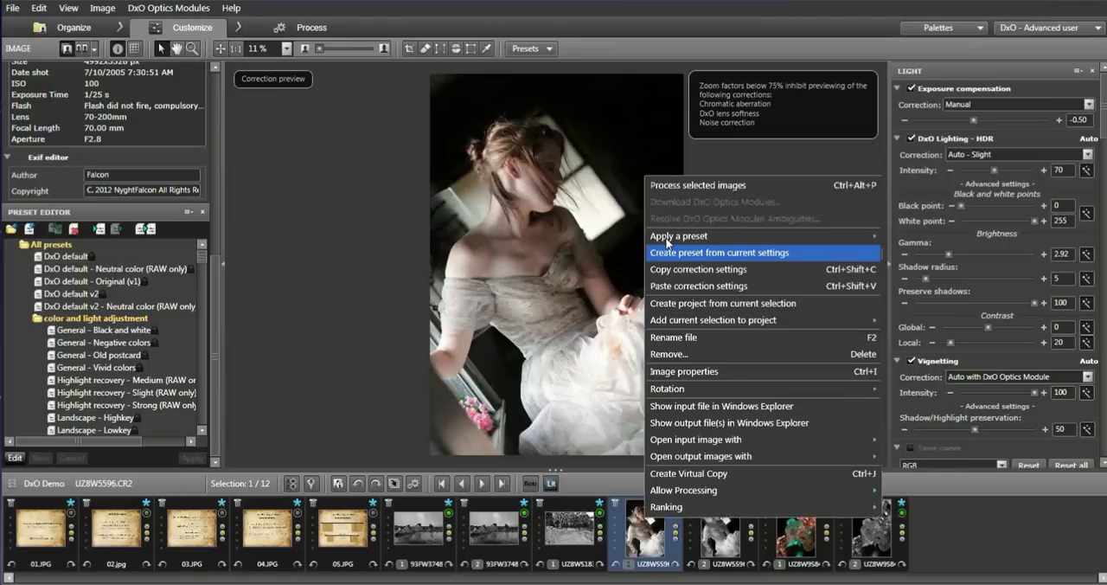
mouse_move(667, 241)
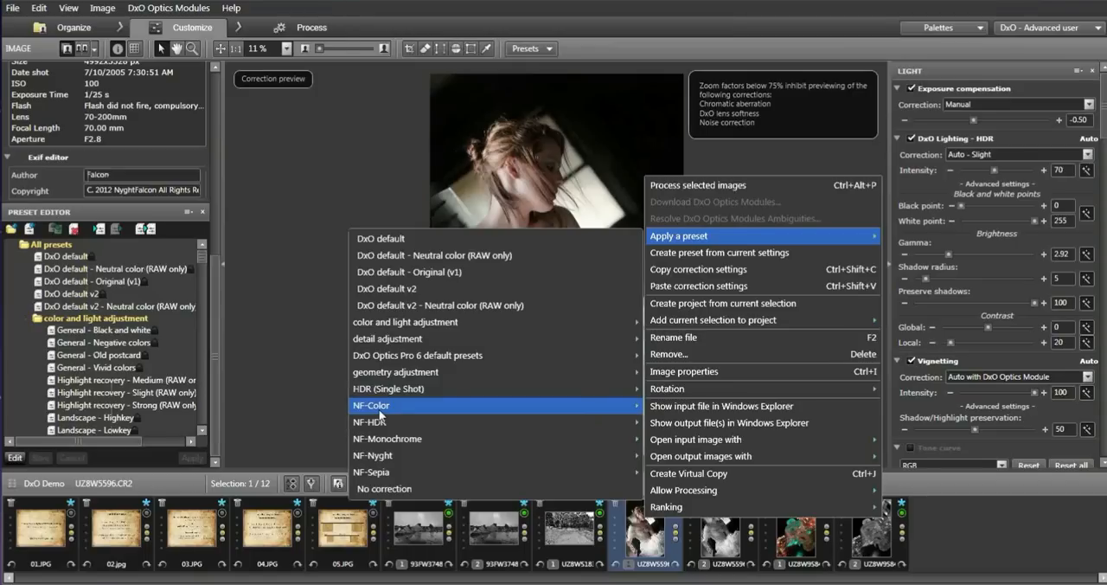
mouse_move(341, 393)
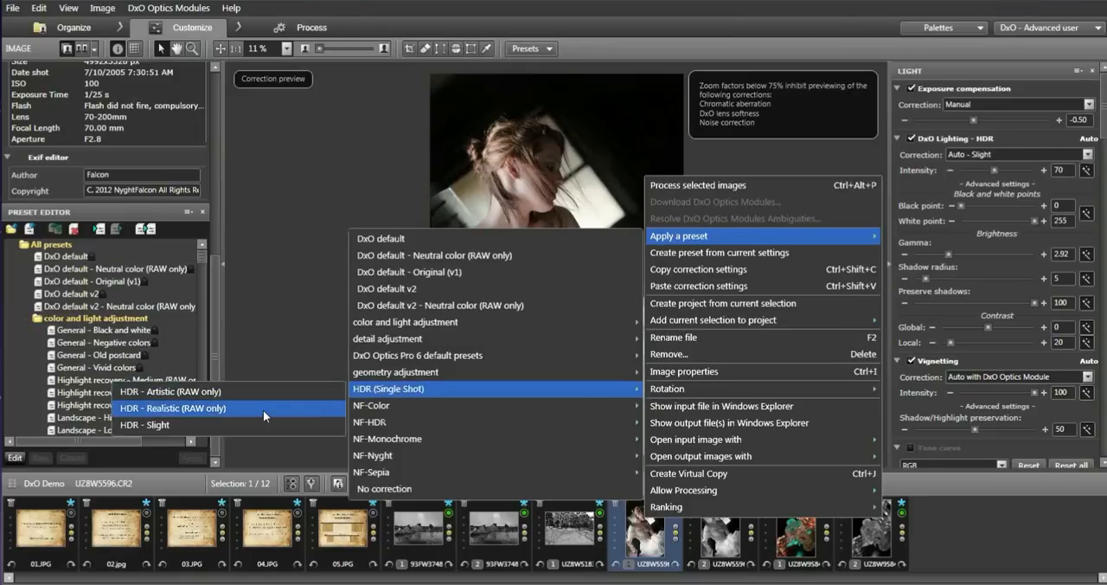
mouse_move(263, 410)
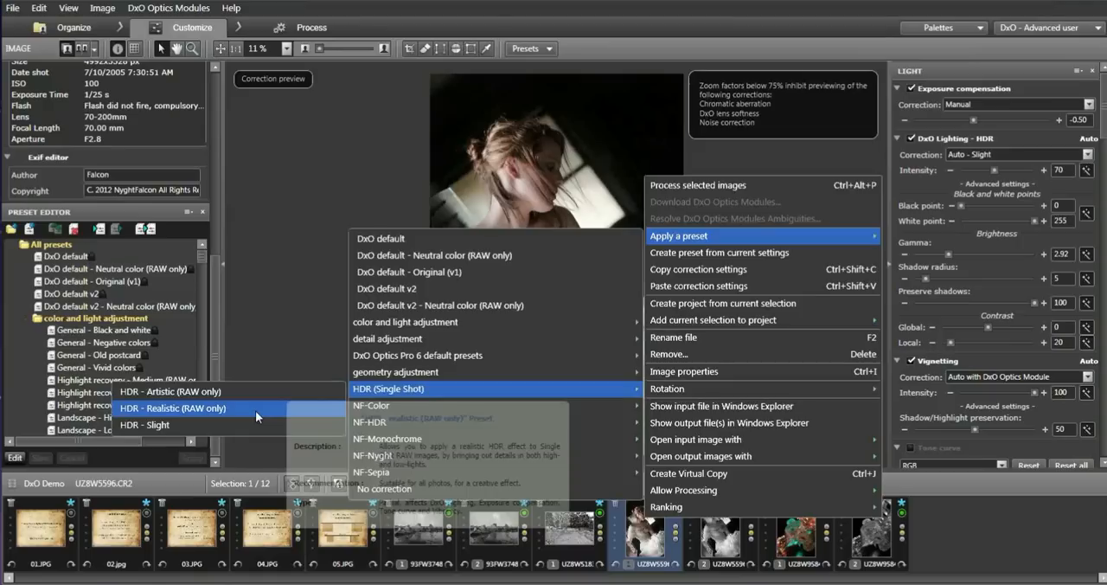
left_click(256, 410)
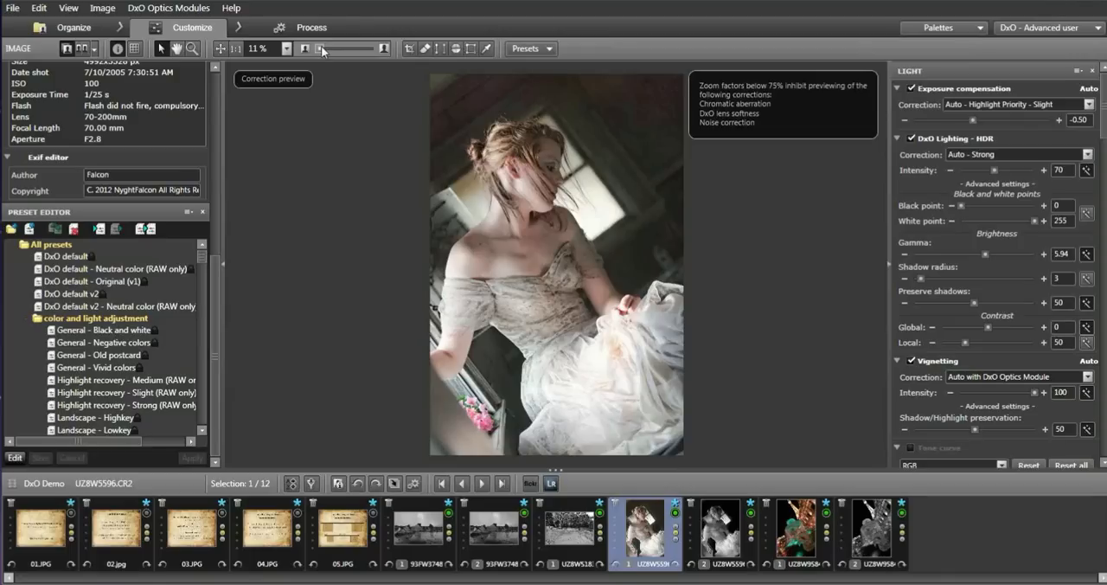
Examine the woman's face and the dark background above her hair at up to 82% zoom, ending with a 12% view.
left_click_drag(321, 48, 324, 48)
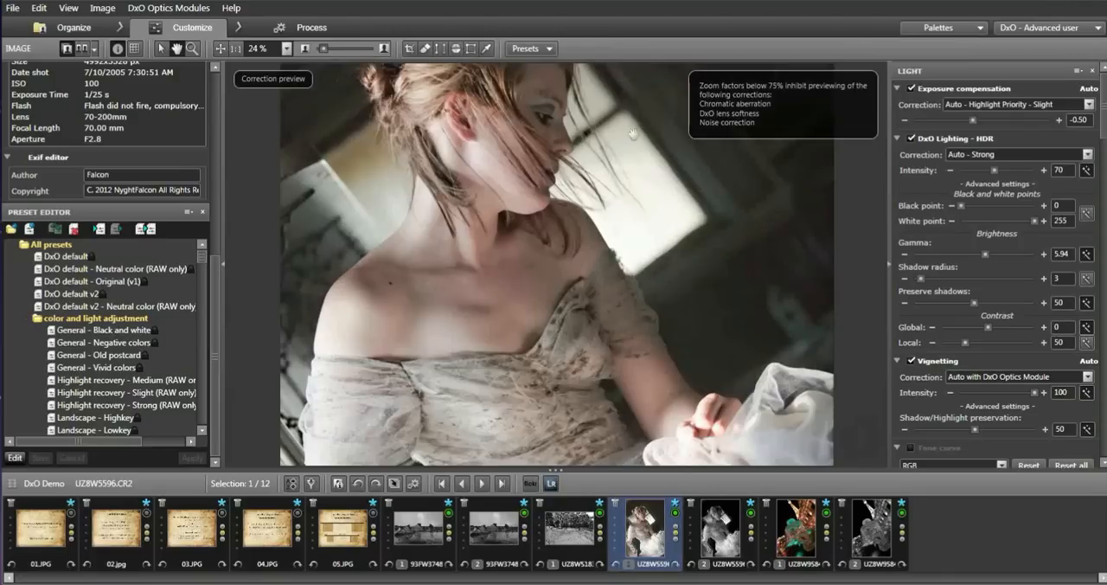
left_click_drag(632, 134, 633, 290)
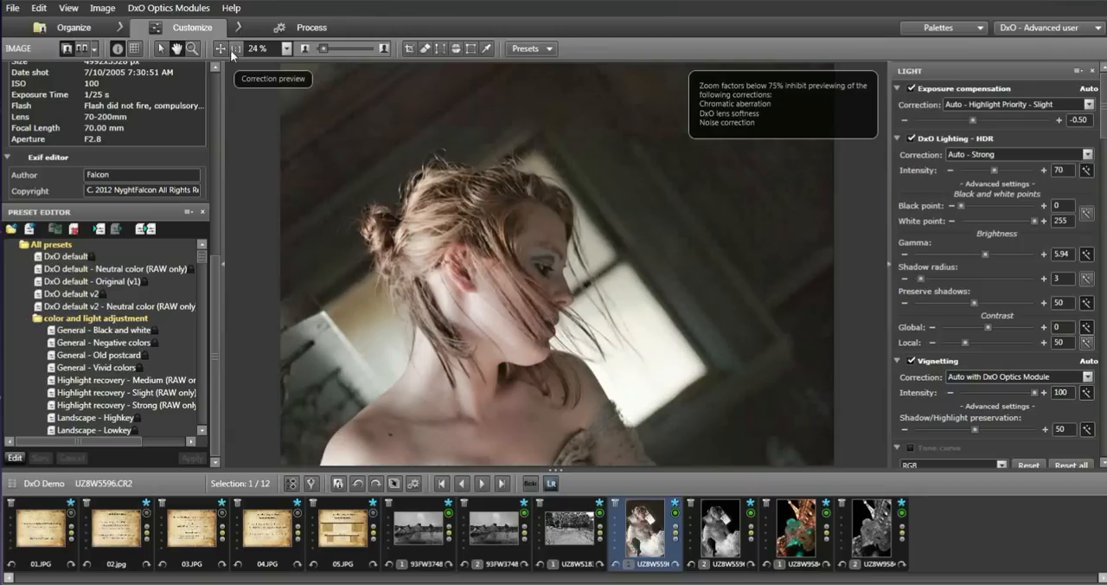
left_click(162, 50)
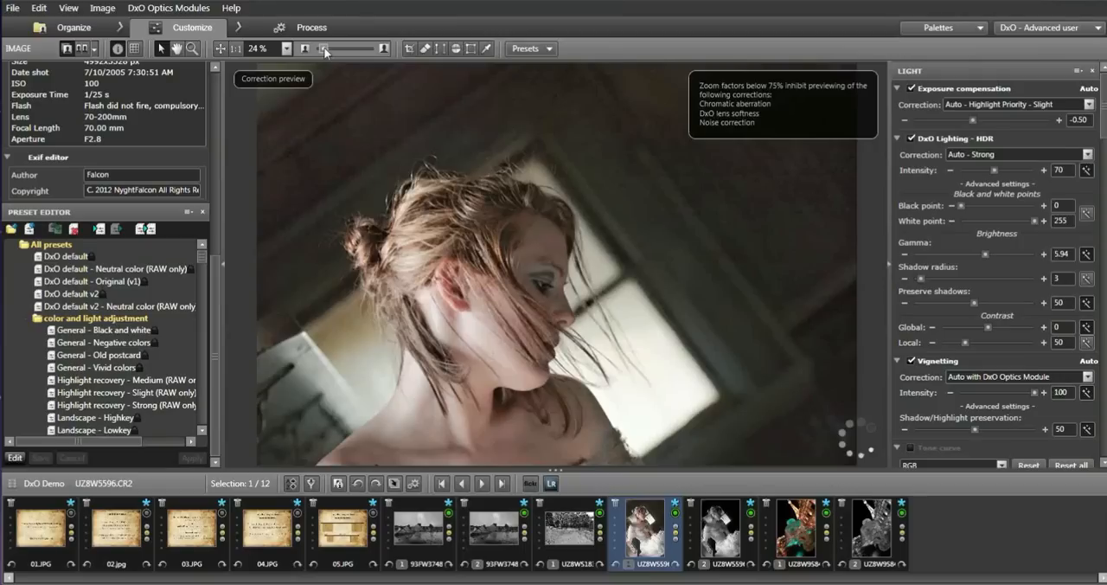
left_click_drag(325, 51, 328, 51)
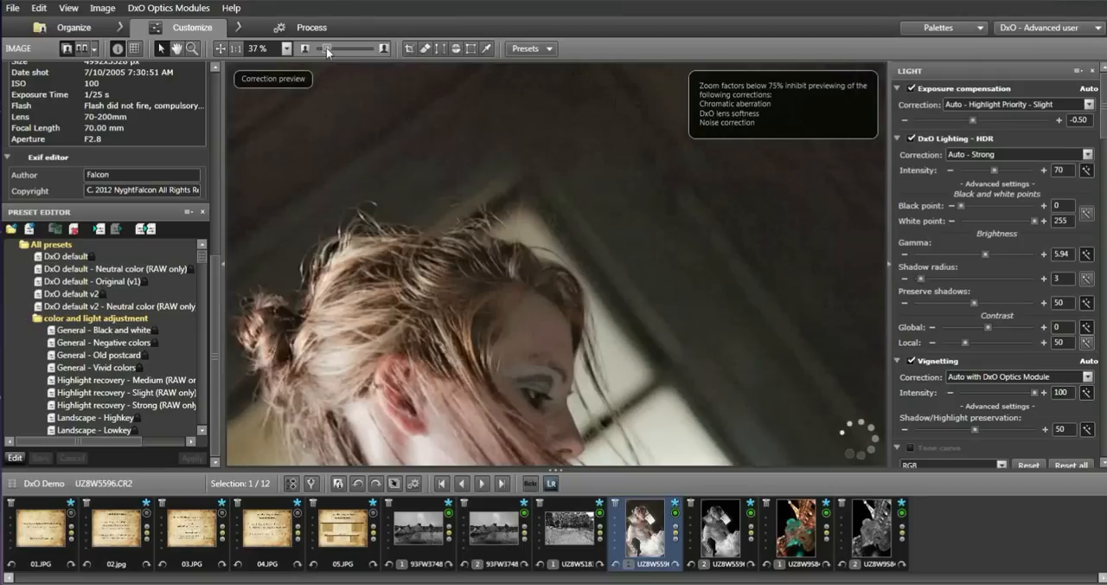
left_click_drag(326, 47, 338, 48)
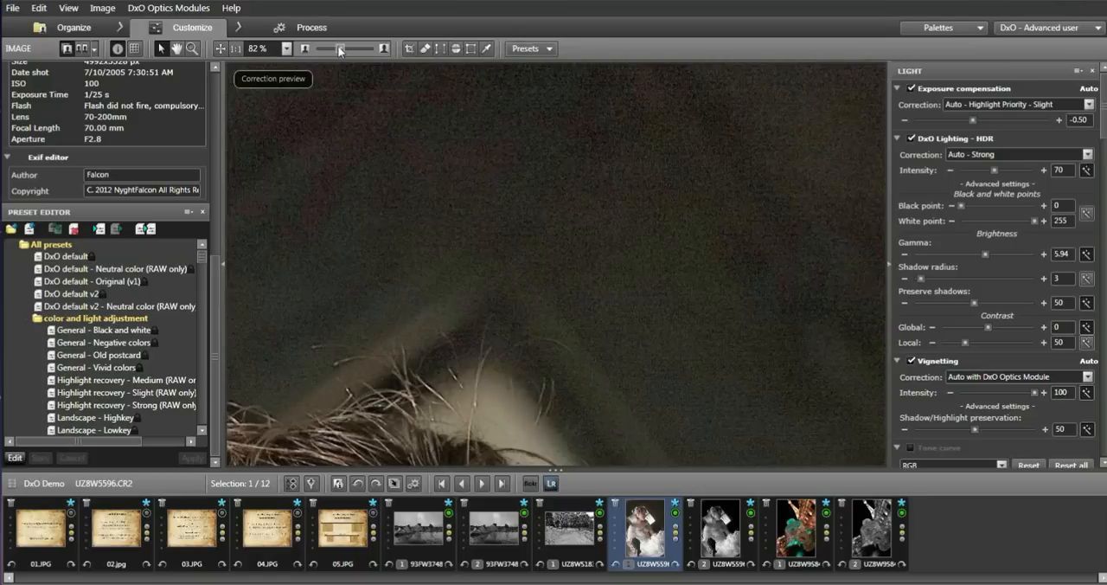
left_click_drag(339, 50, 321, 52)
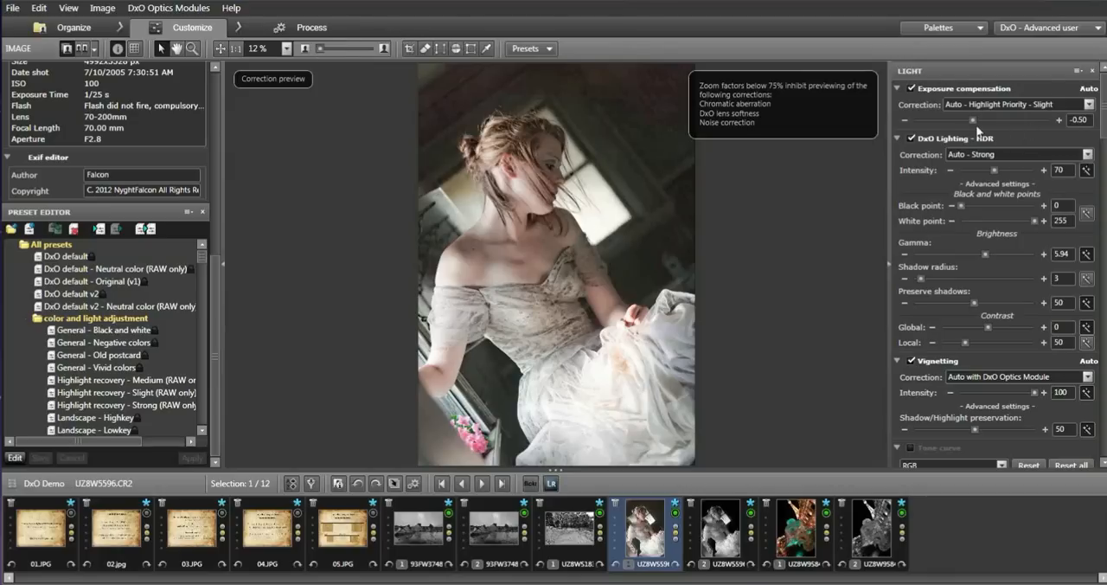
Lower the exposure compensation to -1.00 and set the DxO Lighting black point to 4 and white point to 254.
left_click_drag(973, 121, 966, 122)
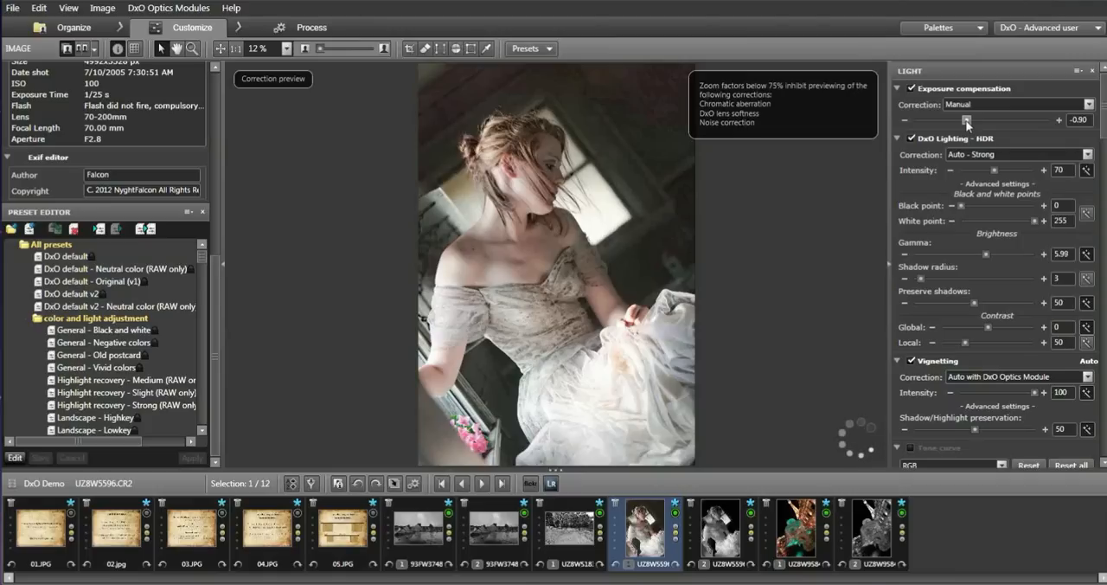
left_click_drag(967, 122, 966, 122)
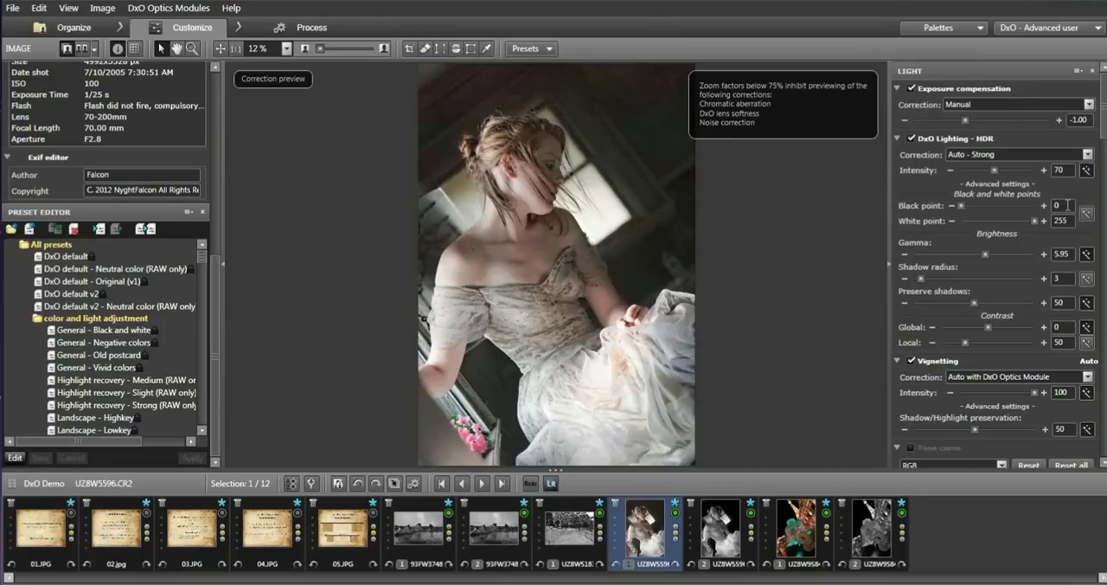
type("4")
key("Return")
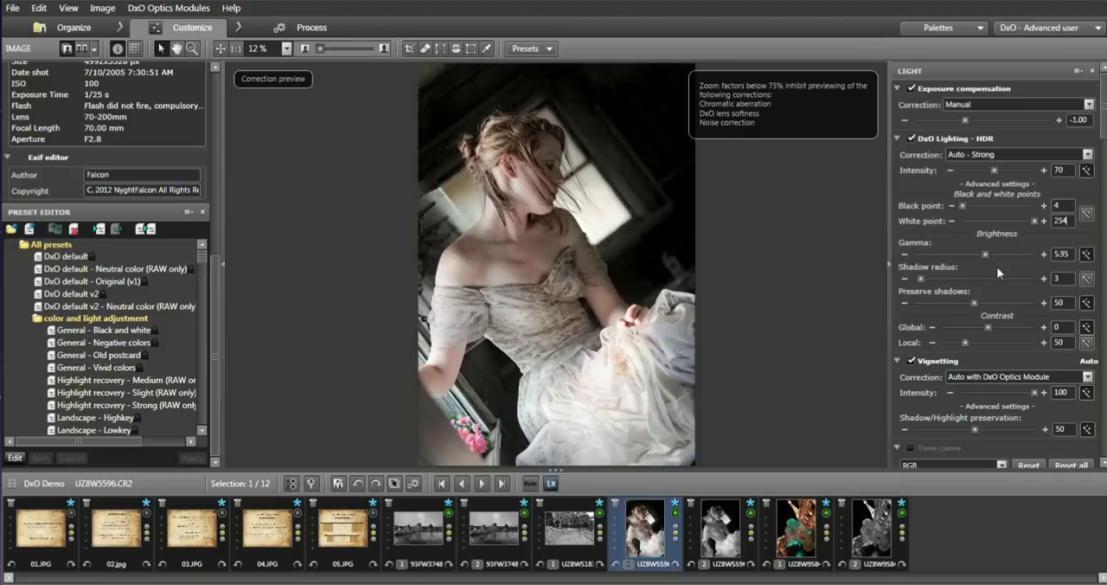
Lower the DxO Lighting gamma to 4.76 and inspect the dark background above the hair at up to 89% zoom.
left_click_drag(984, 255, 980, 257)
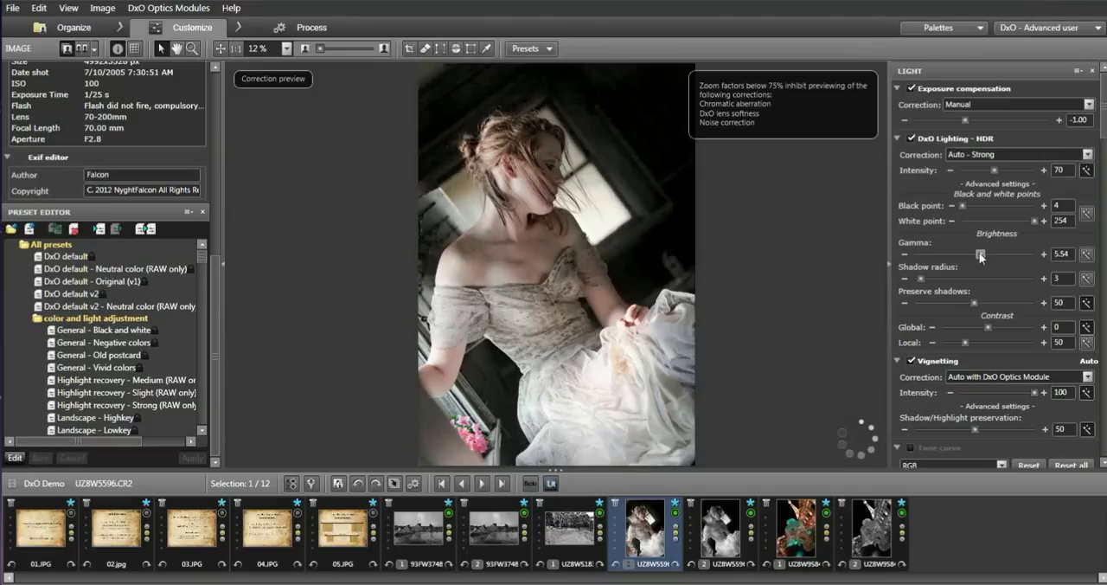
left_click_drag(981, 257, 973, 256)
left_click_drag(971, 255, 970, 254)
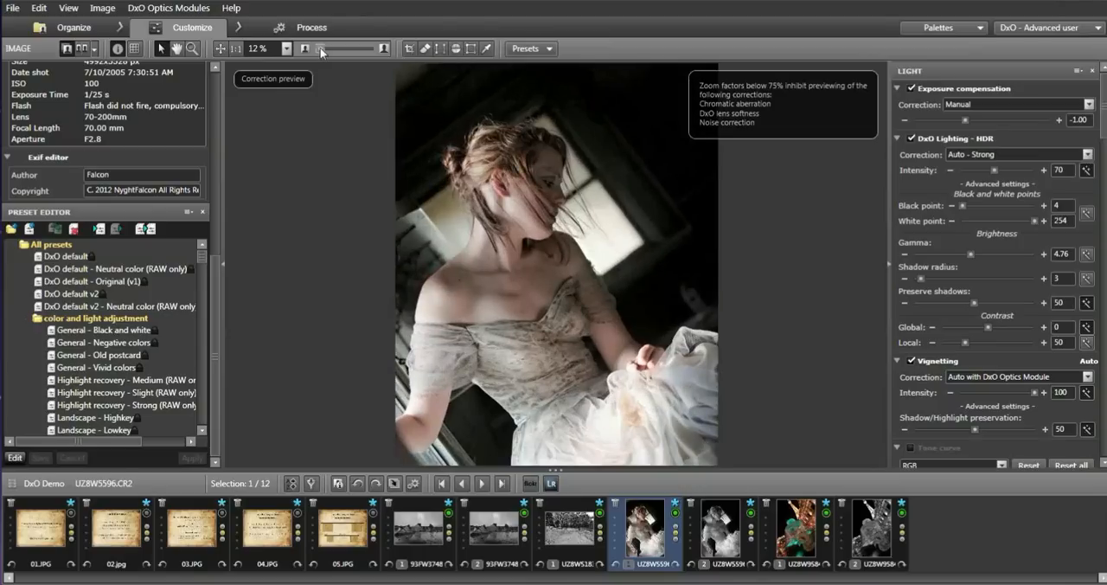
left_click_drag(321, 53, 323, 52)
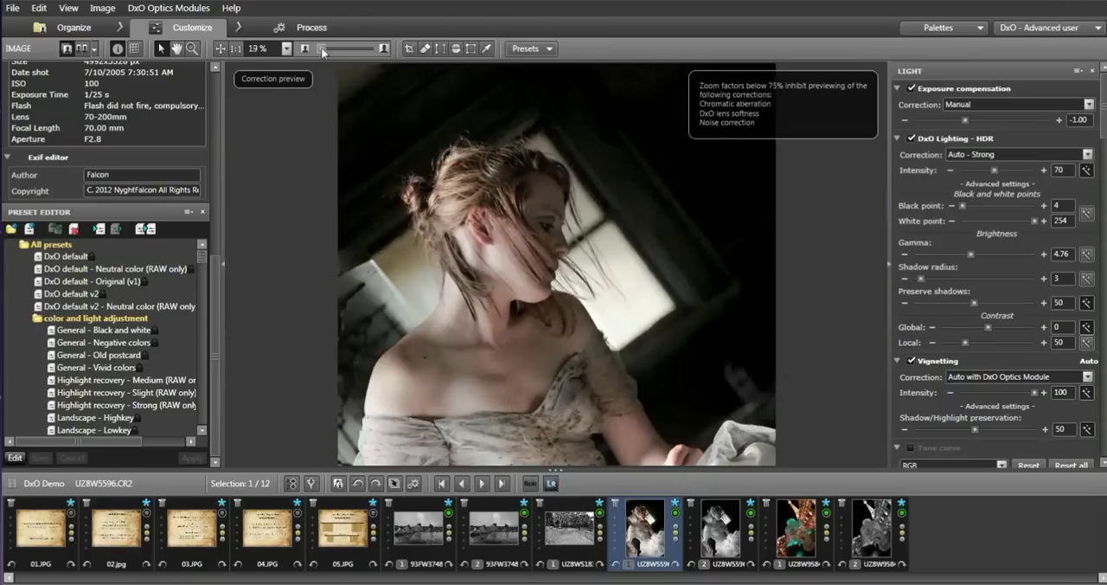
left_click_drag(323, 50, 333, 52)
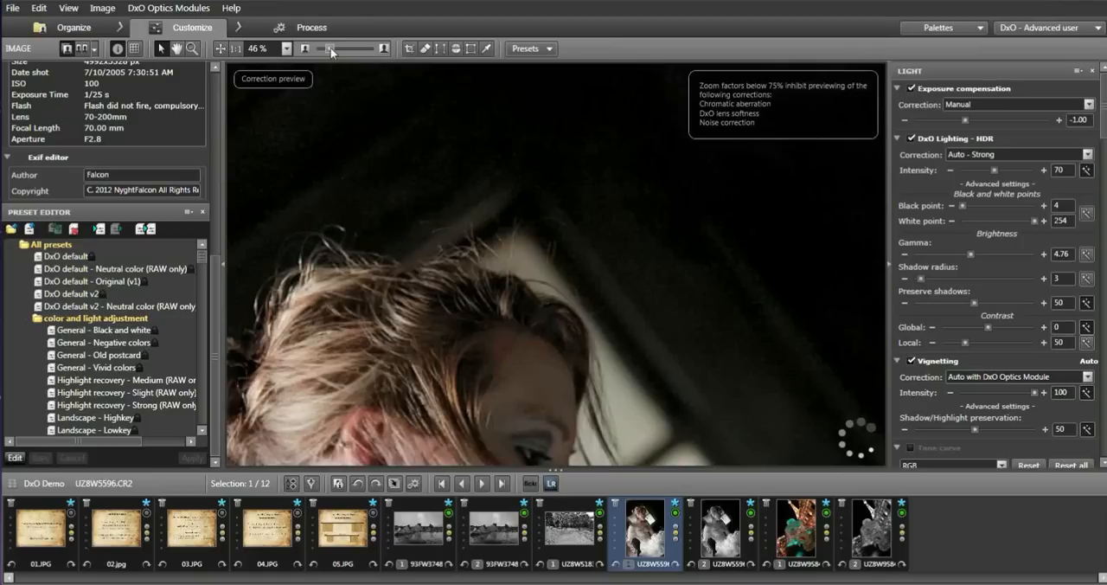
left_click_drag(332, 52, 341, 52)
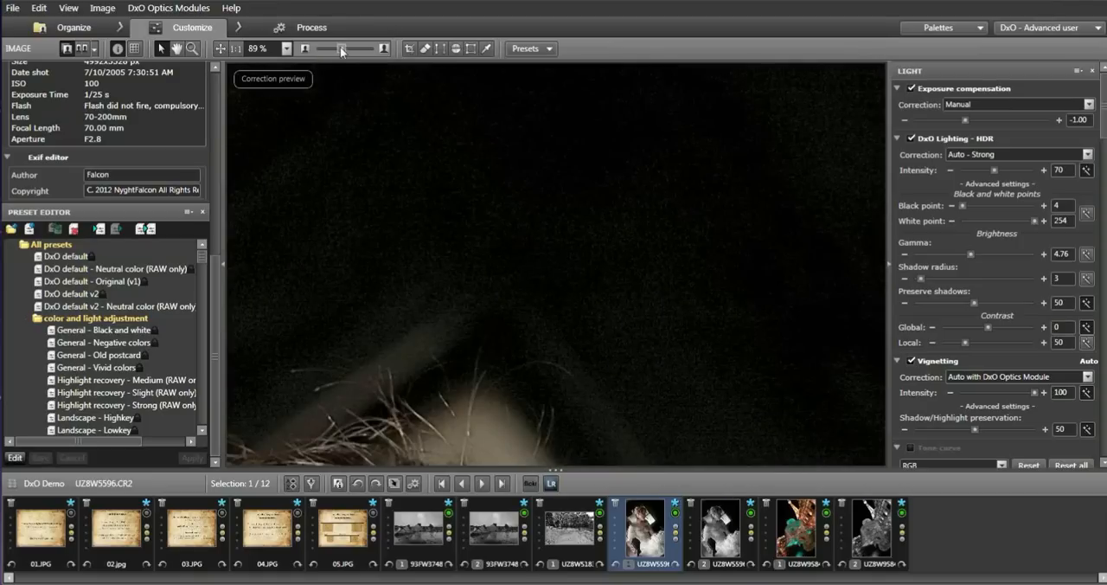
left_click_drag(339, 51, 320, 49)
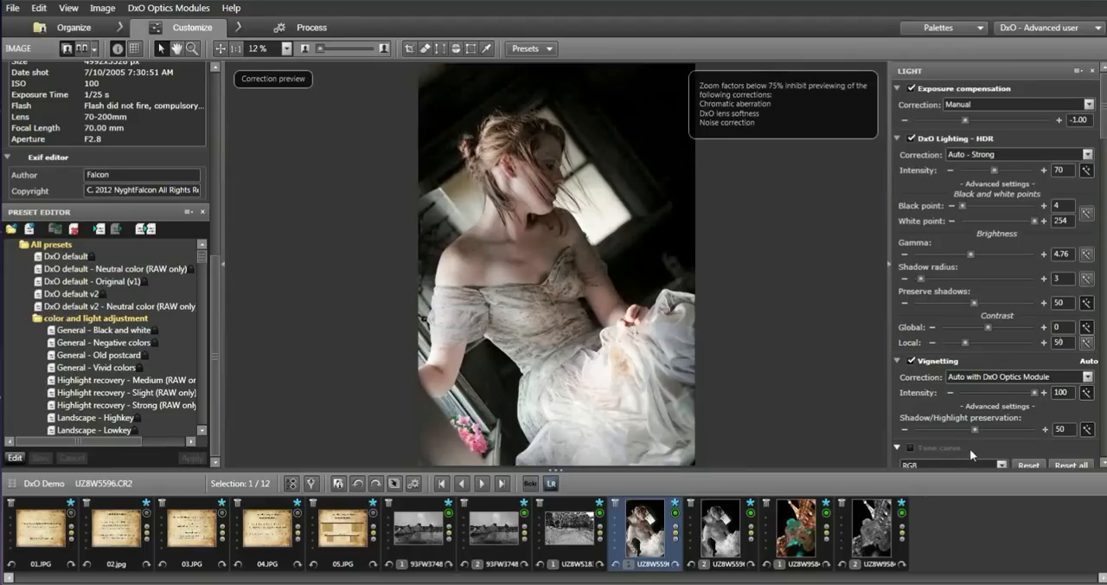
Enable the tone curve and pull the RGB curve slightly down at a point in the highlights, at about the upper quarter.
left_click(910, 447)
left_click(1105, 464)
left_click(1105, 465)
left_click(1105, 465)
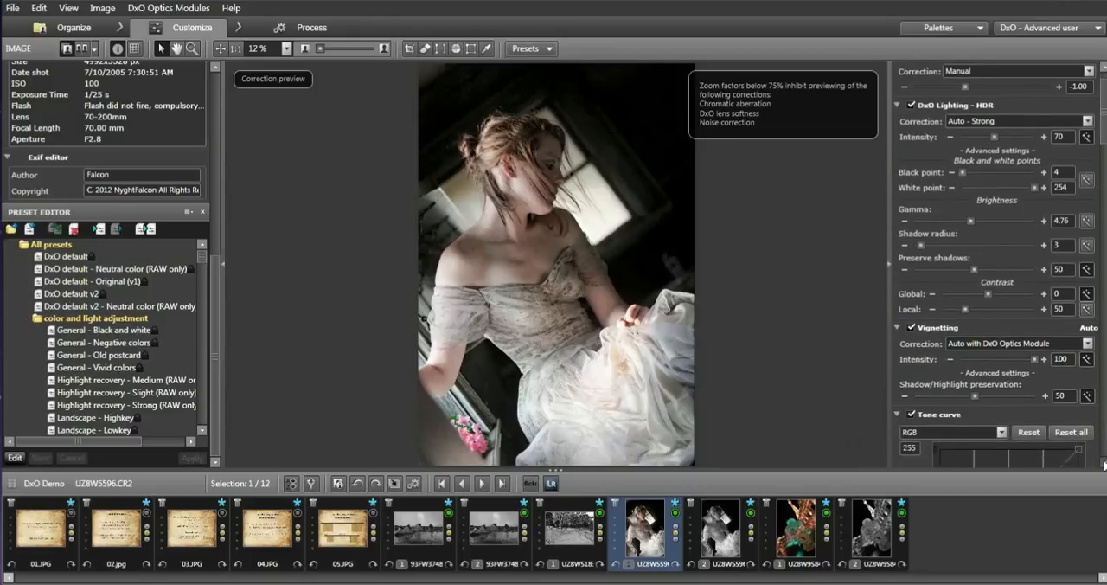
left_click(1105, 464)
left_click(1105, 465)
left_click(1105, 465)
left_click(1105, 464)
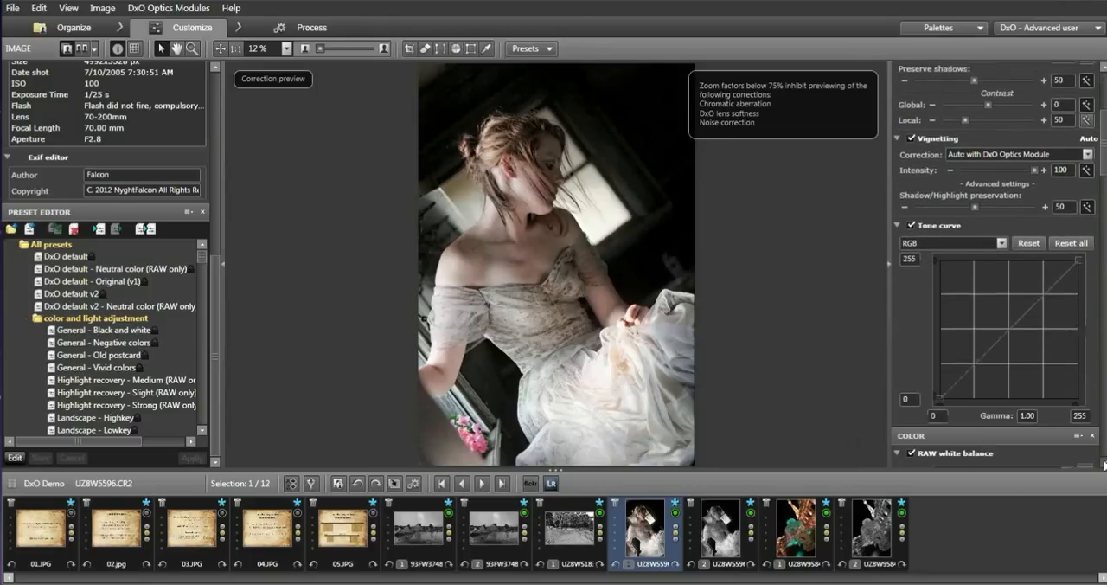
left_click(1105, 465)
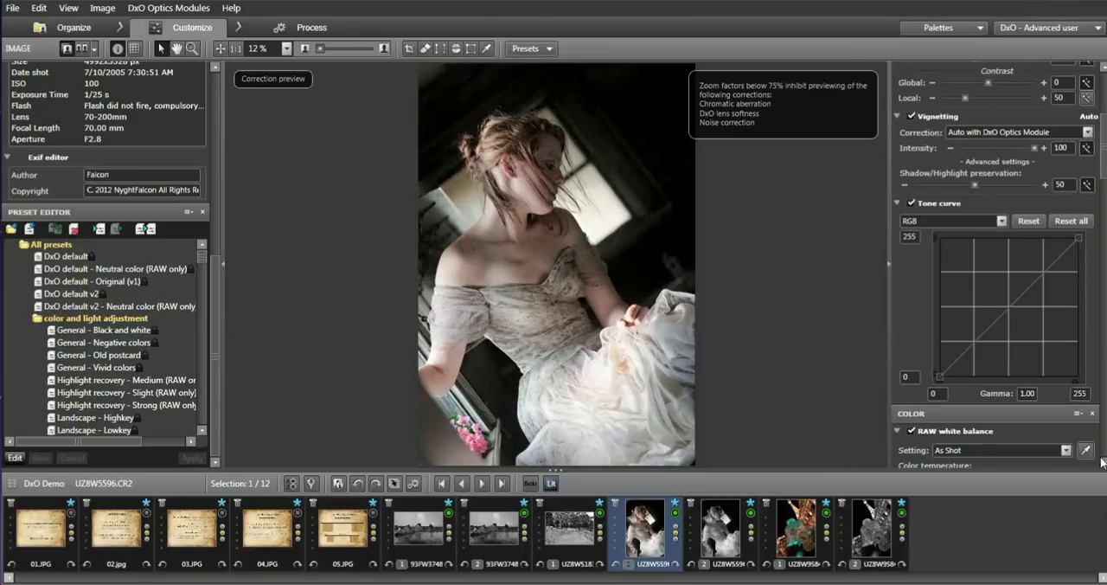
left_click(1043, 271)
left_click_drag(1044, 270, 1047, 273)
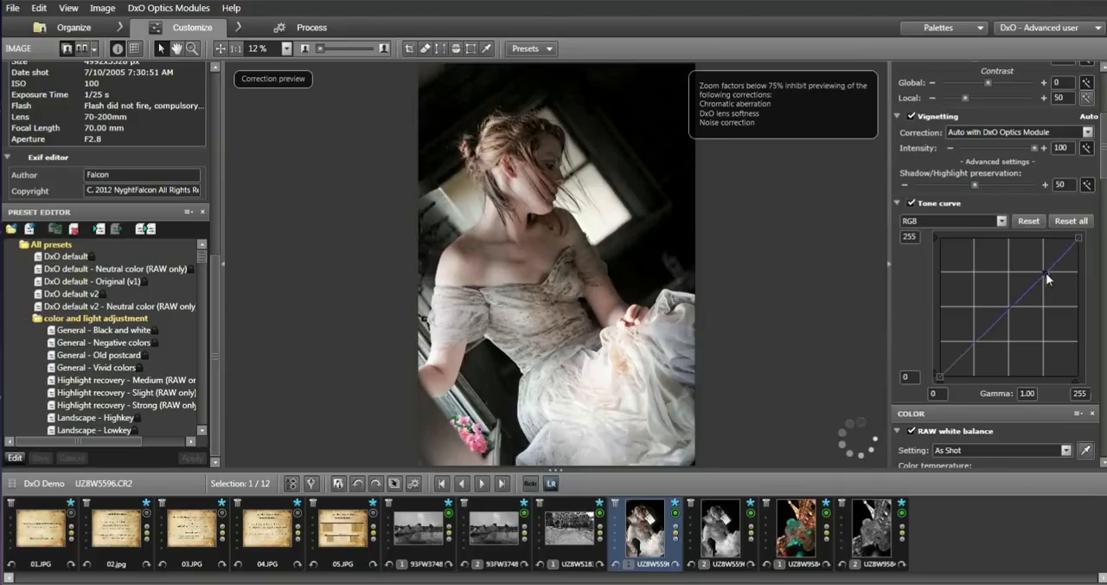
left_click_drag(1046, 274, 1049, 275)
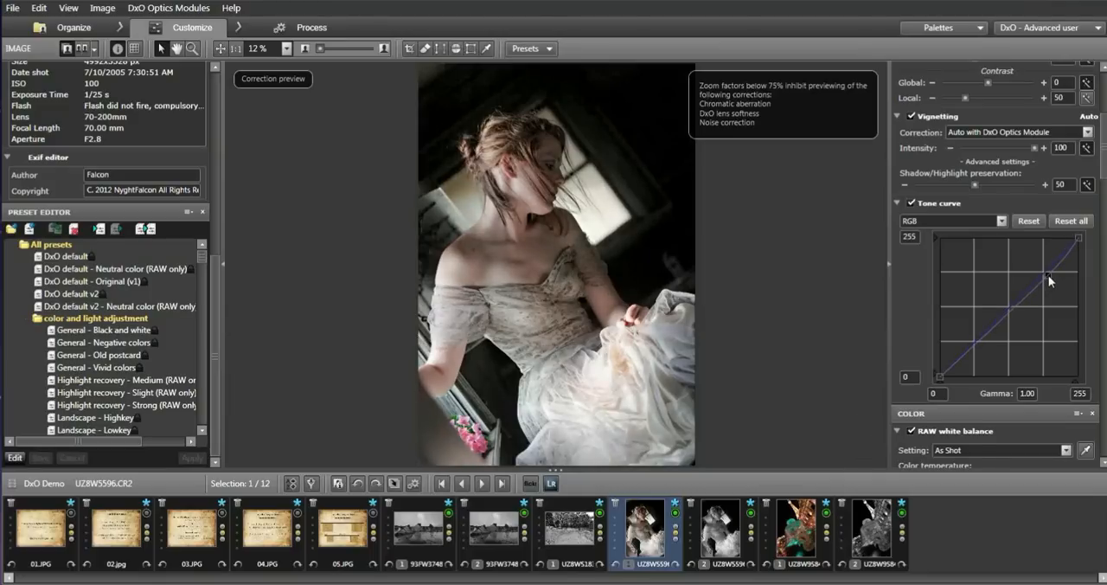
Lift the RGB curve slightly at a point in the shadows and check the bright window's RGB values at the histogram.
left_click(977, 343)
left_click_drag(214, 273, 211, 97)
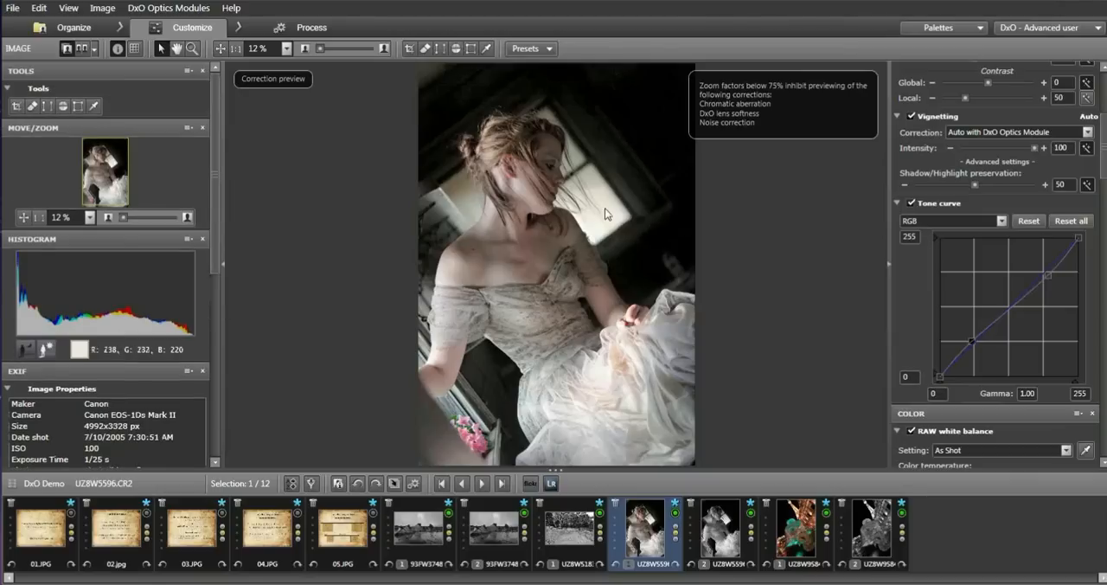
left_click(605, 207)
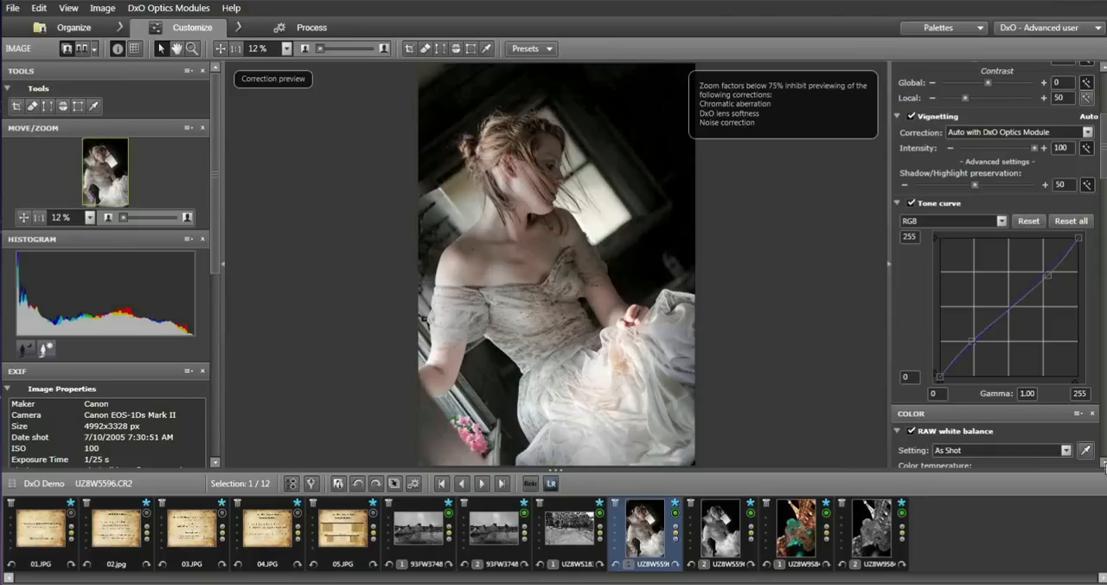
Enable the Vibrancy correction and set it to 33.
scroll(1105, 464, "down", 5)
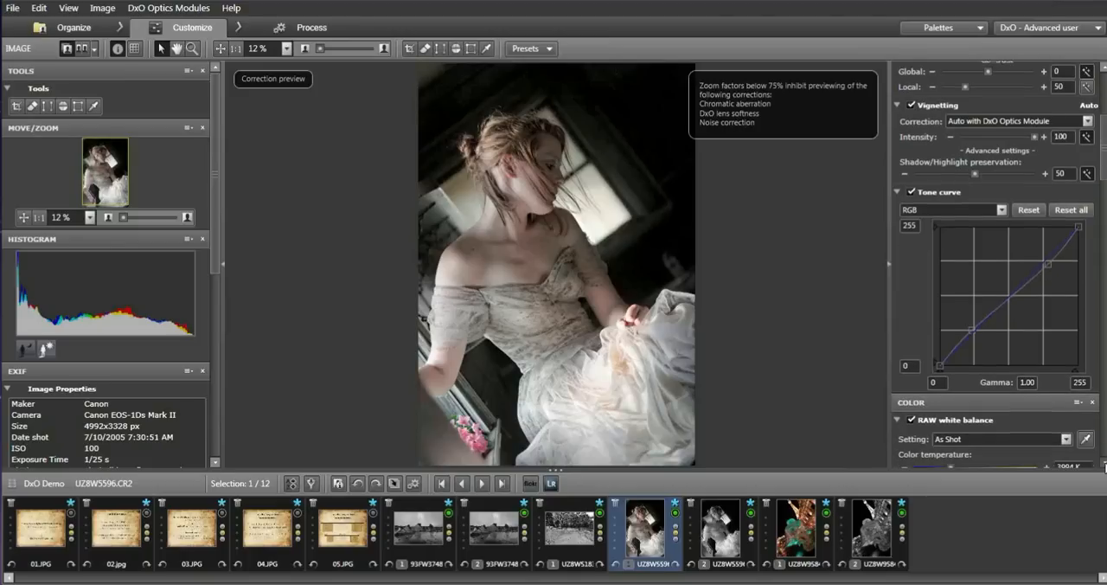
scroll(1105, 464, "down", 1)
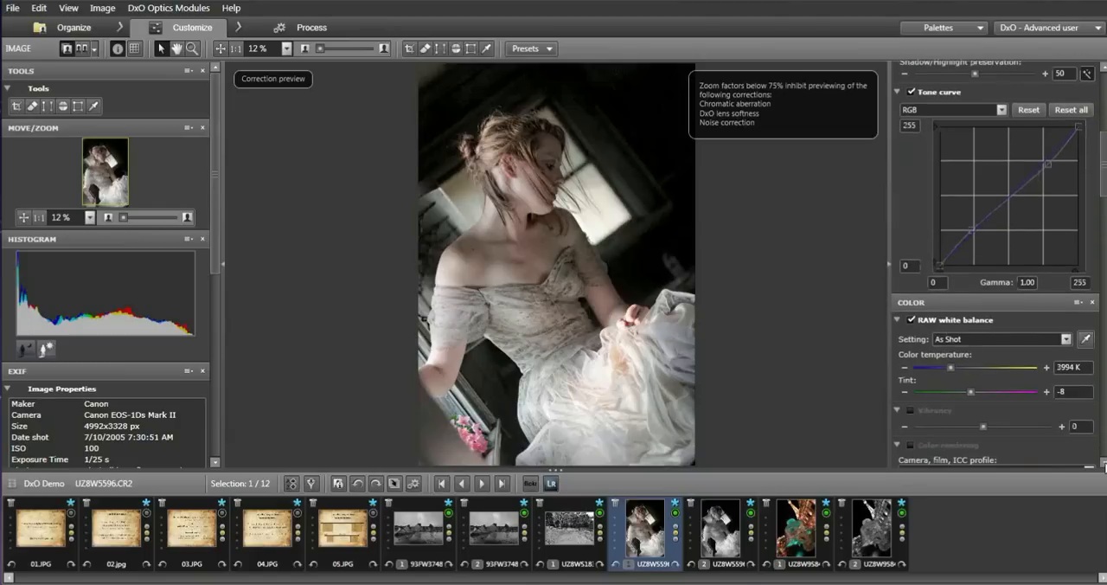
scroll(1105, 465, "down", 3)
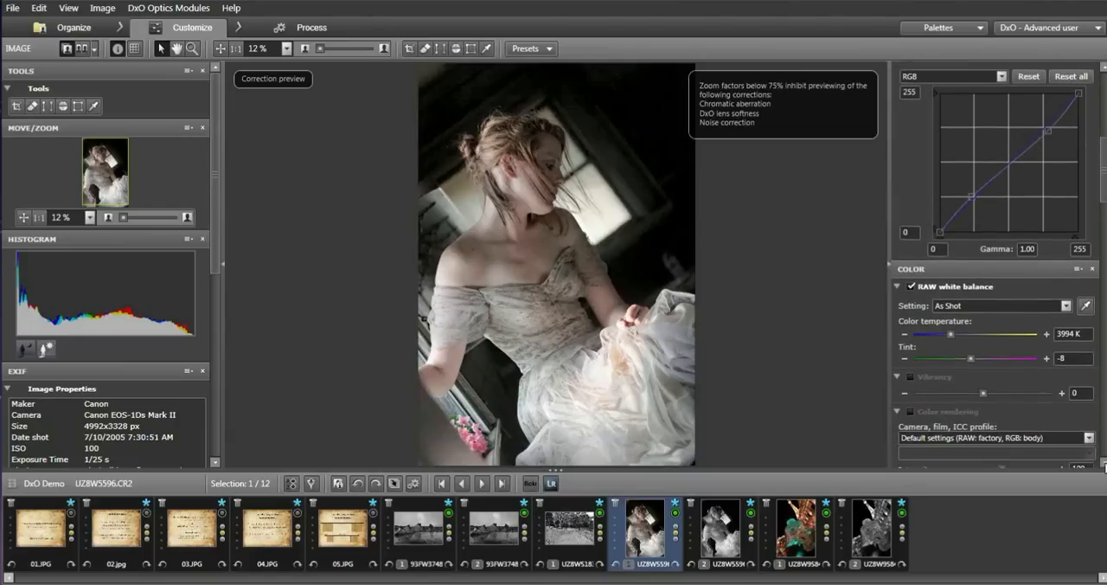
scroll(1105, 464, "down", 1)
left_click(912, 356)
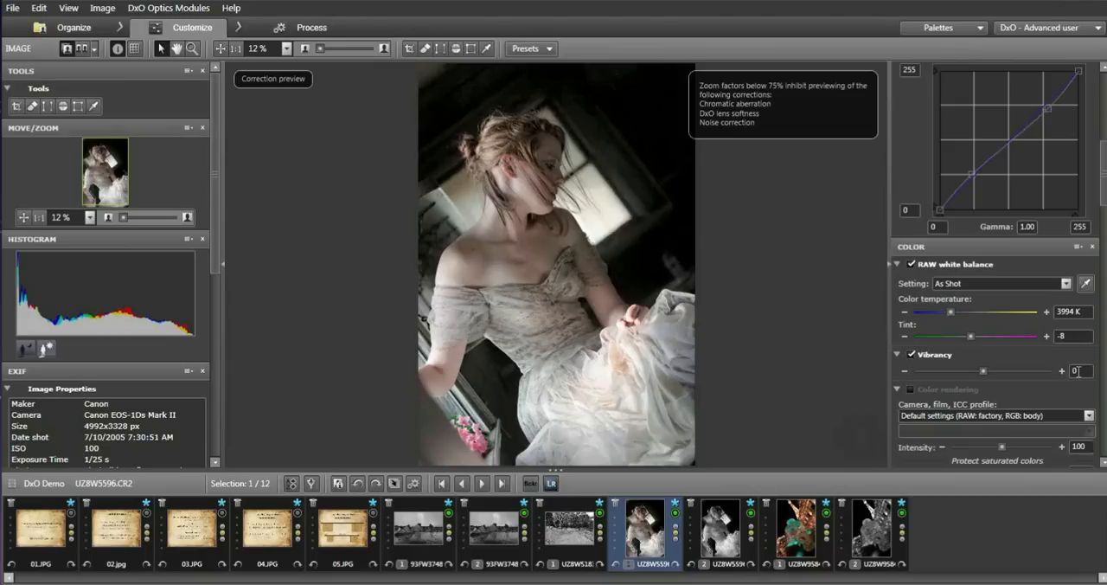
type("30")
left_click(1079, 338)
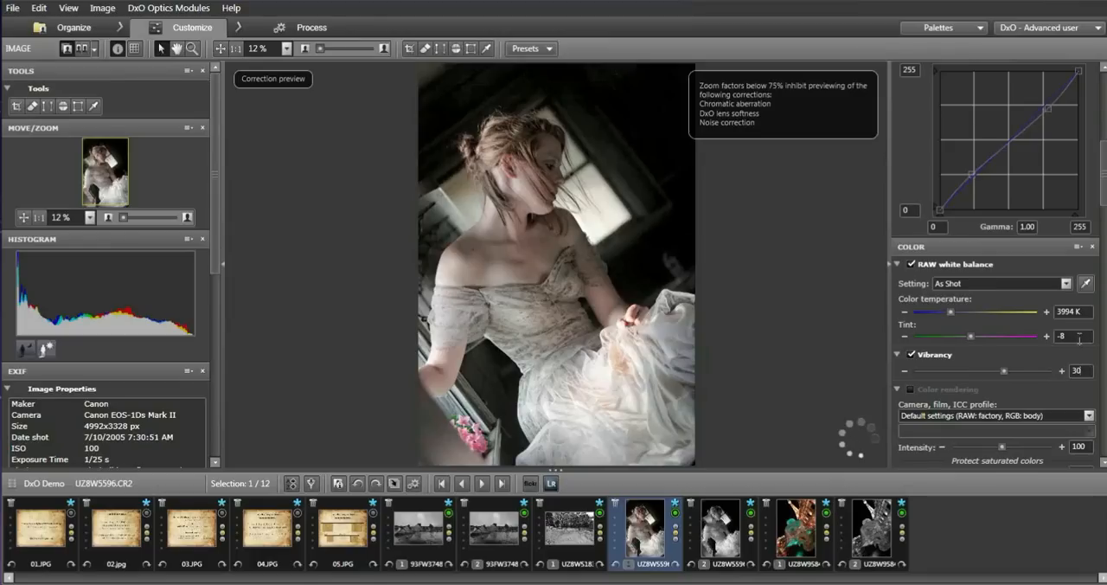
left_click_drag(1004, 370, 1006, 370)
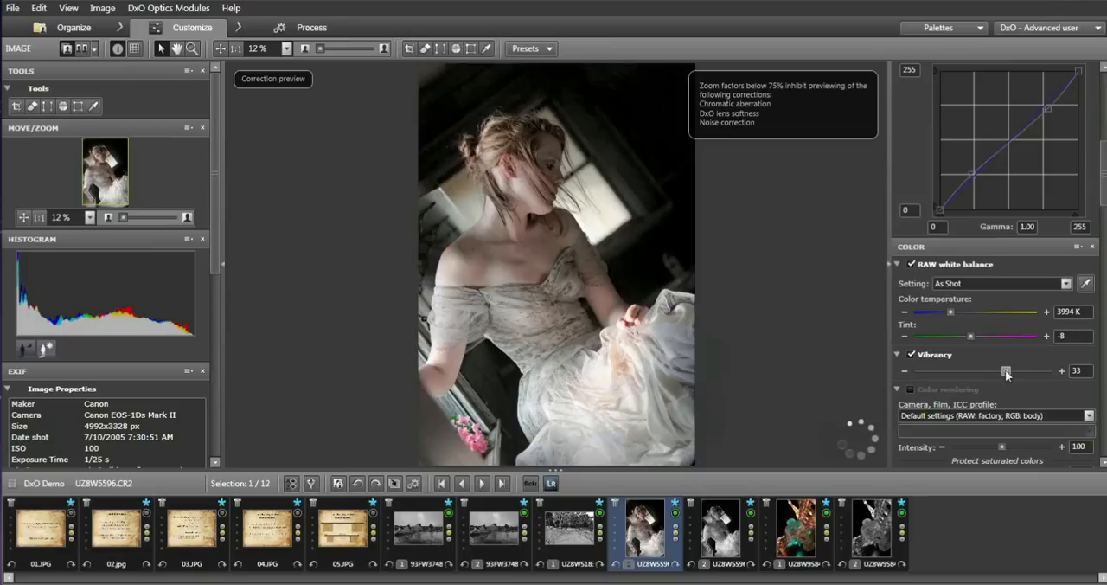
Set Vibrancy to 37 and warm the RAW white balance to a color temperature of 5094 K.
left_click_drag(1006, 374, 1010, 375)
left_click_drag(950, 311, 961, 309)
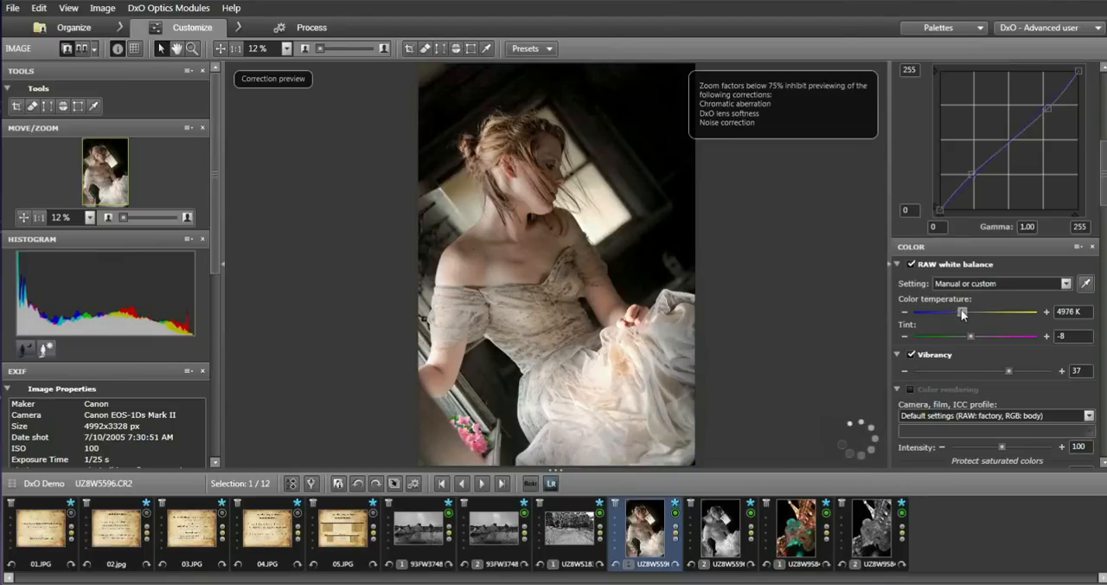
left_click_drag(961, 309, 966, 309)
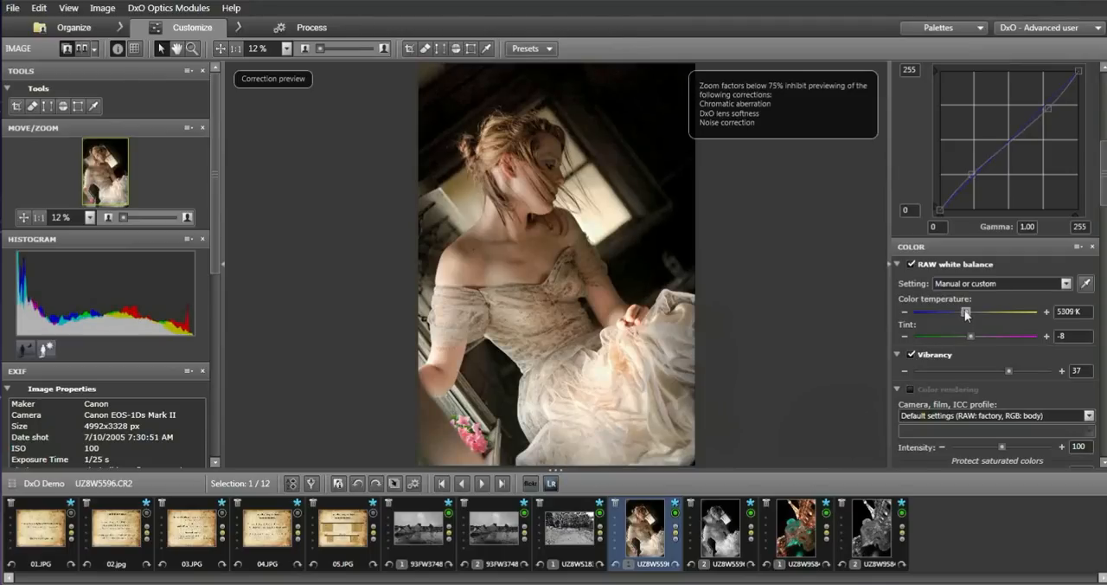
left_click_drag(965, 310, 963, 314)
left_click(1075, 311)
key("BackSpace")
key("BackSpace")
type("94")
key("Tab")
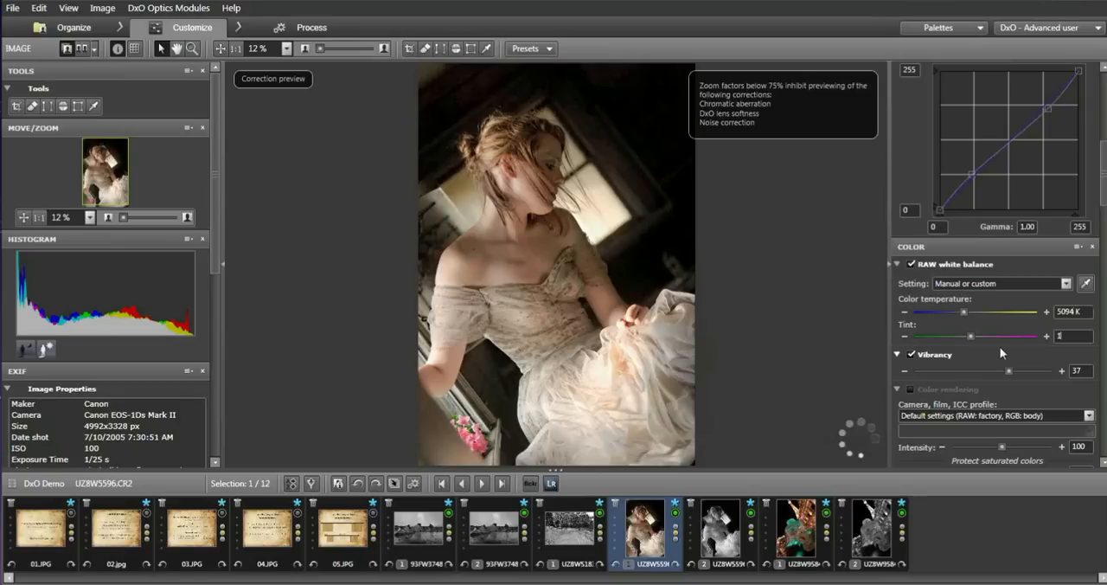
Shift the RAW white balance tint toward magenta, first to 10 and finally to 30.
type("10")
key("Tab")
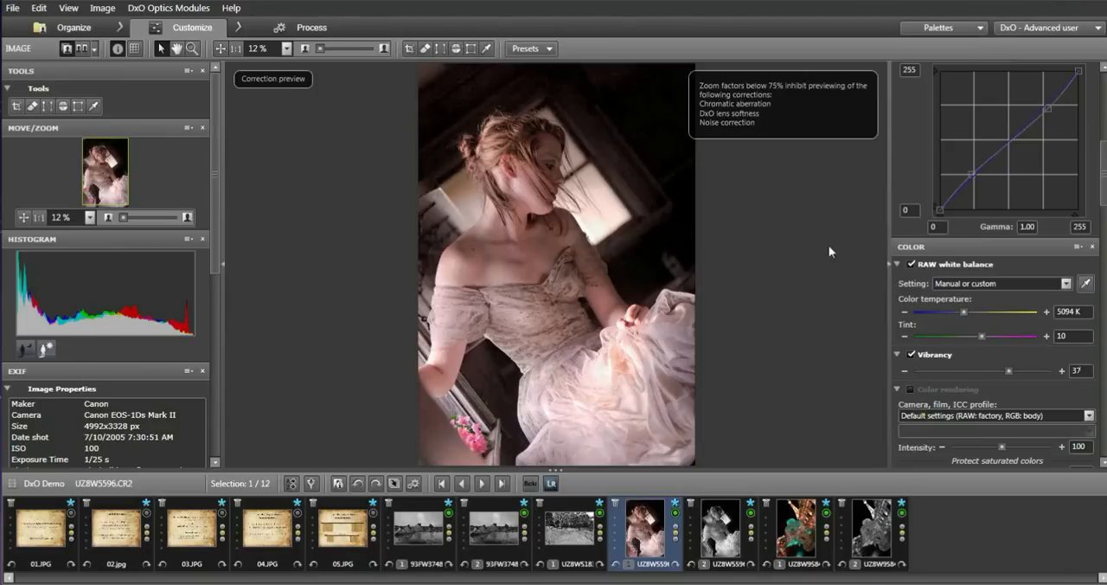
left_click_drag(983, 336, 993, 340)
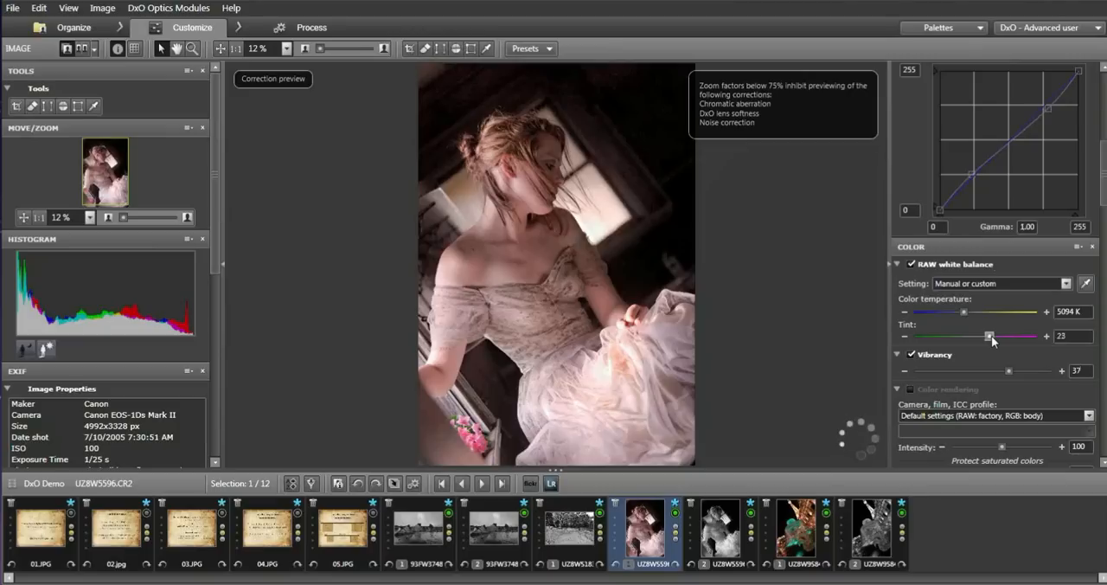
left_click_drag(993, 336, 997, 336)
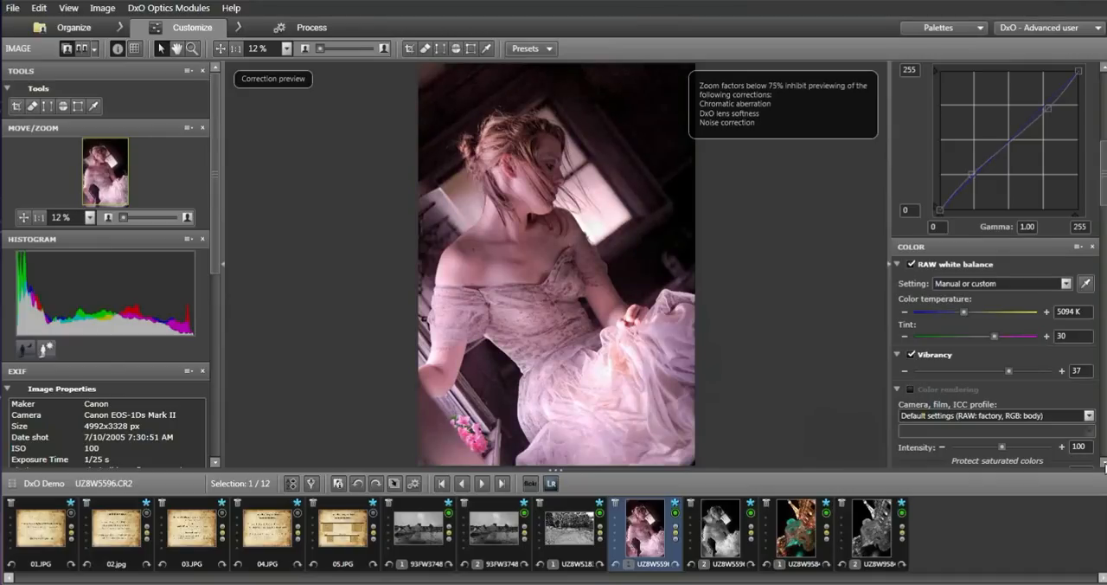
Apply the "Warm tone - DxO FilmPack" filter in the Color modes correction.
scroll(1105, 464, "down", 3)
scroll(1105, 465, "down", 3)
scroll(1105, 465, "down", 6)
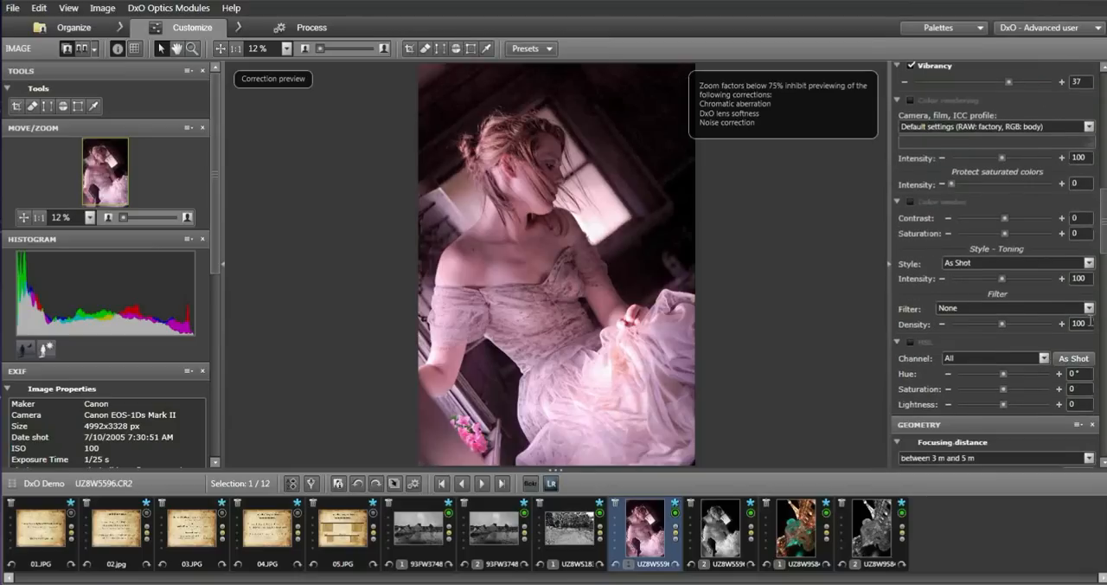
left_click(1089, 308)
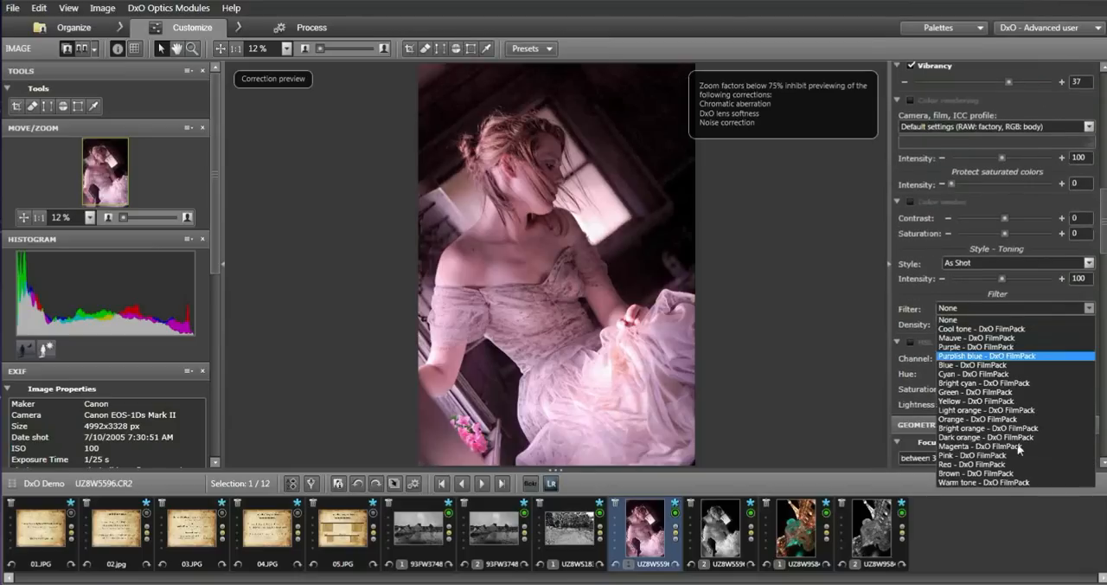
left_click(1004, 482)
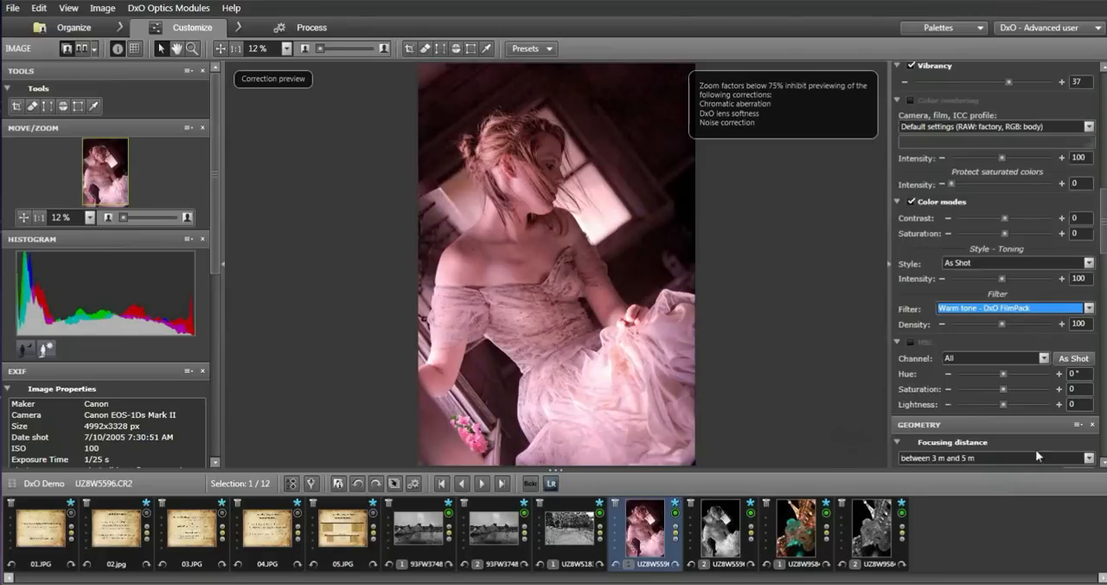
Enable the Color rendering correction and show its profile and intensity settings.
scroll(904, 262, "up", 5)
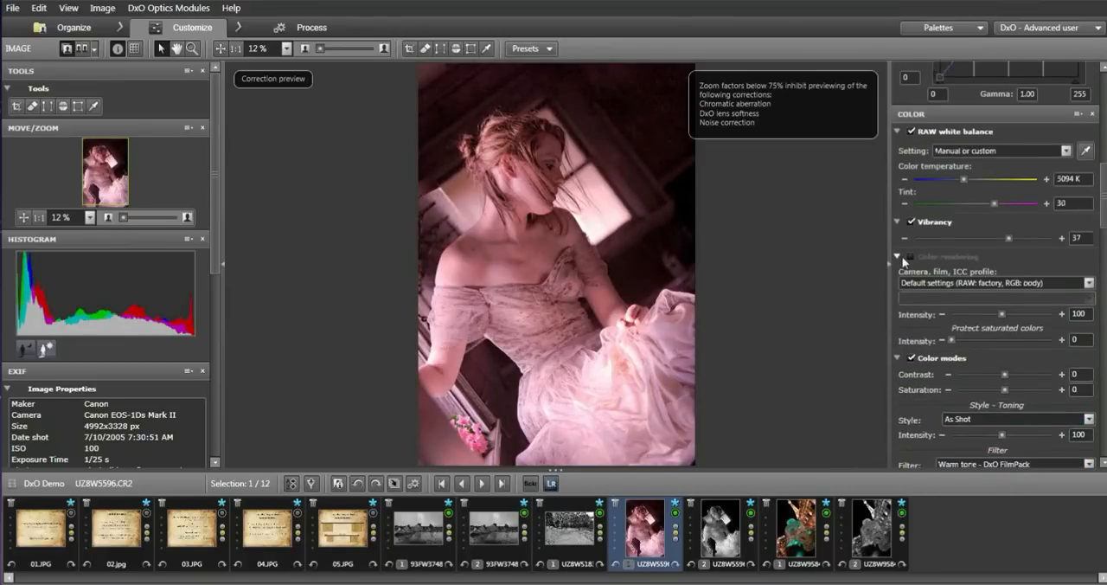
left_click(900, 257)
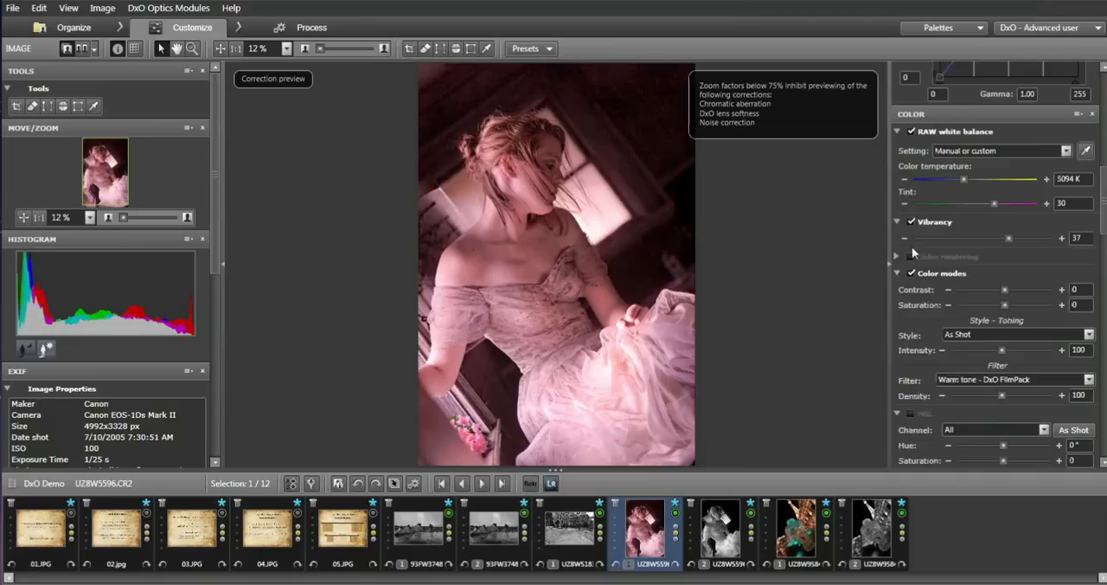
left_click(911, 257)
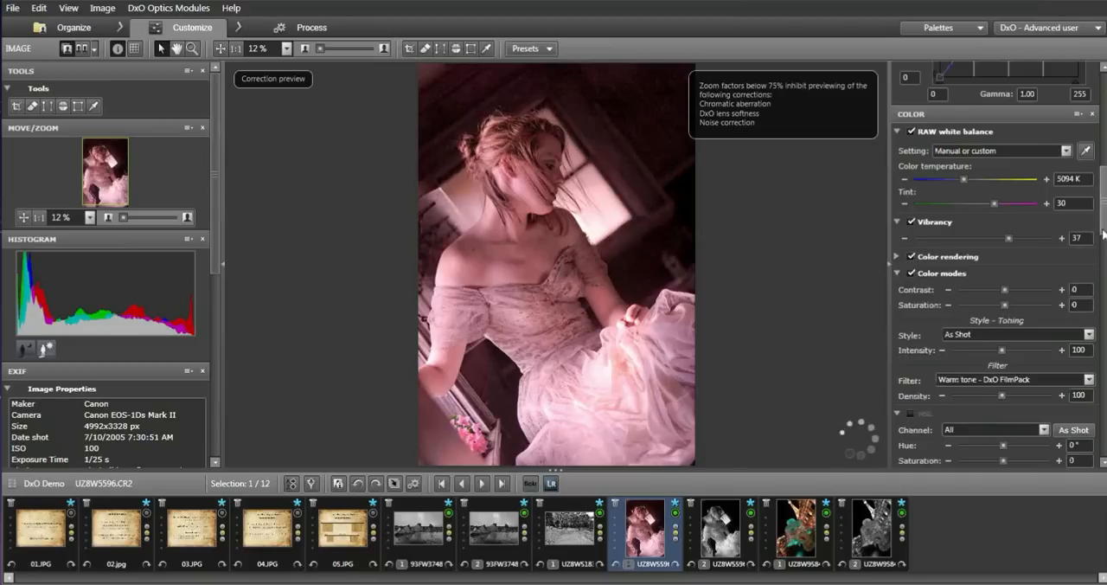
scroll(1104, 235, "down", 1)
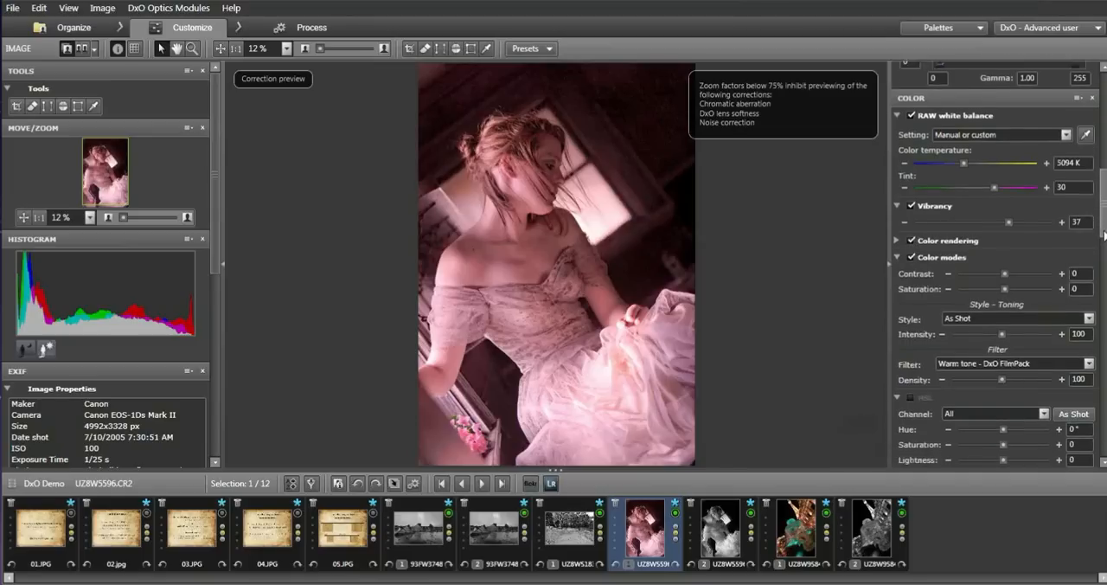
left_click(897, 232)
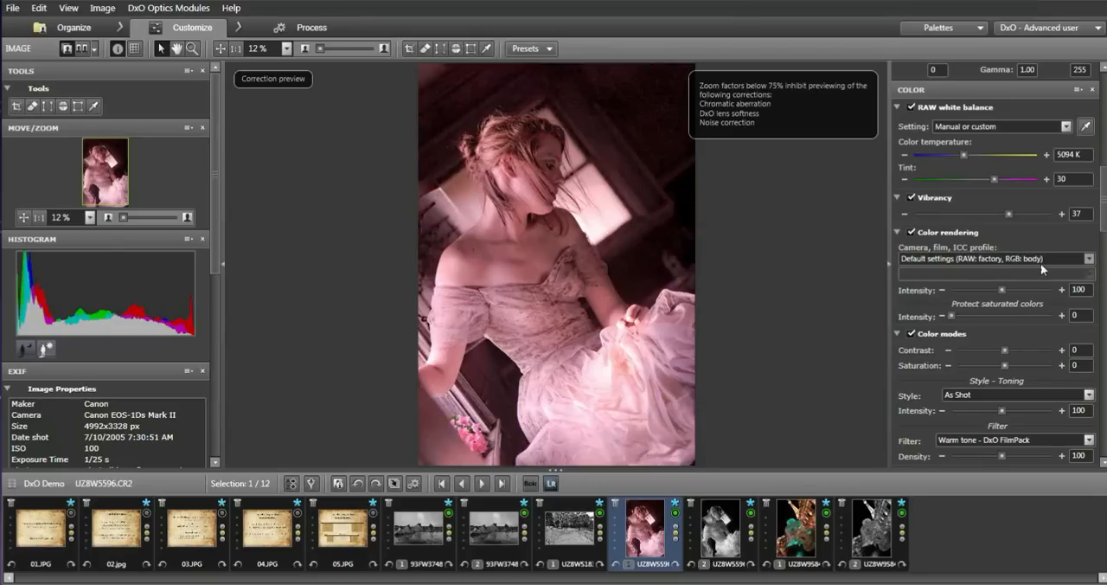
Set the Color modes saturation to 100 and contrast to 18.
left_click_drag(1006, 362, 1061, 364)
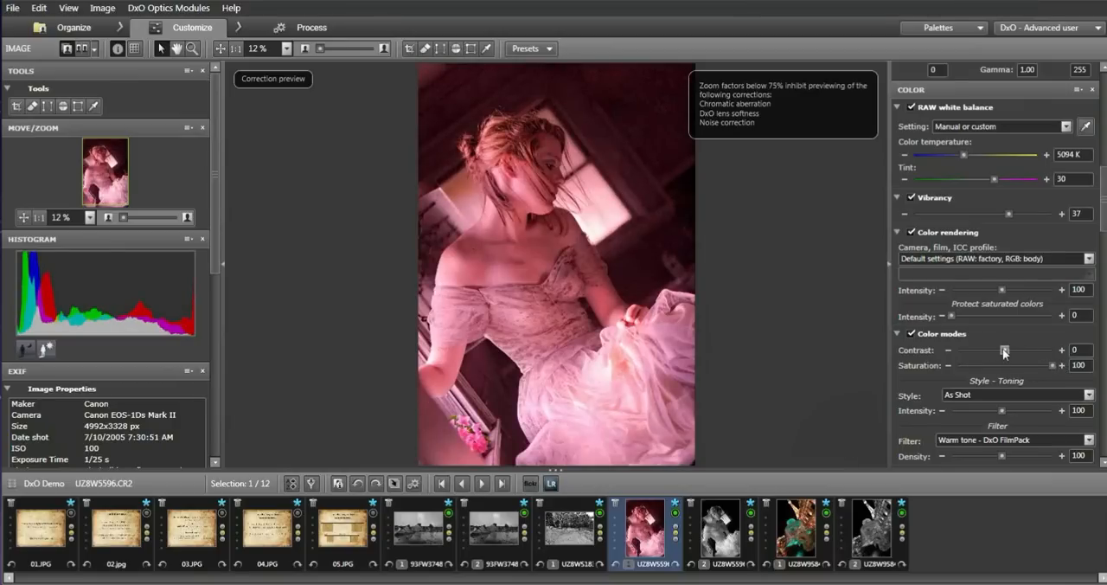
left_click_drag(1003, 348, 1014, 351)
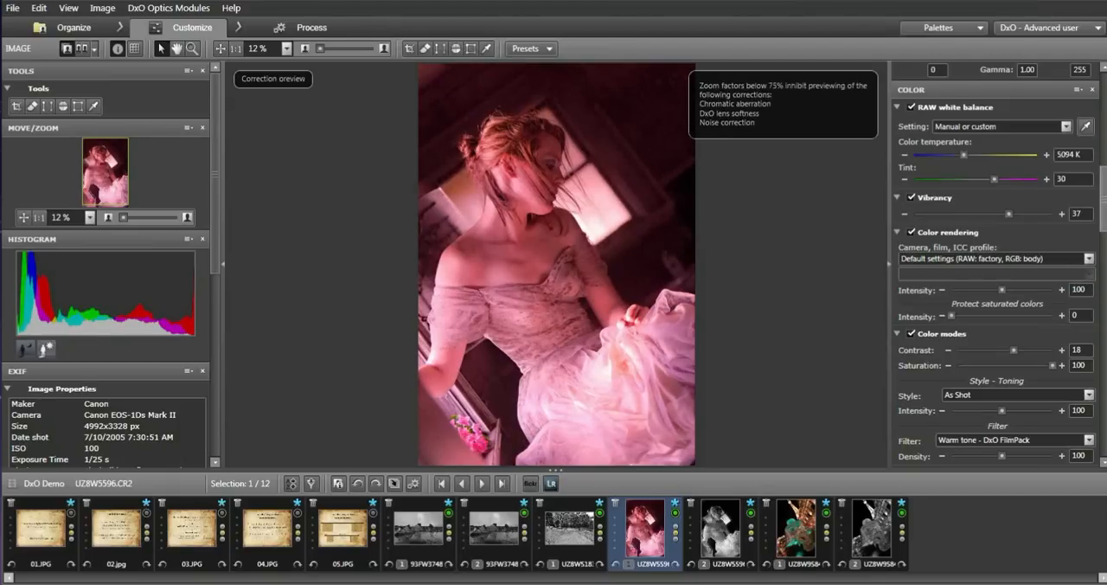
Enable the HSL correction and set its saturation to 9 for all channels.
scroll(996, 263, "down", 3)
scroll(995, 263, "down", 1)
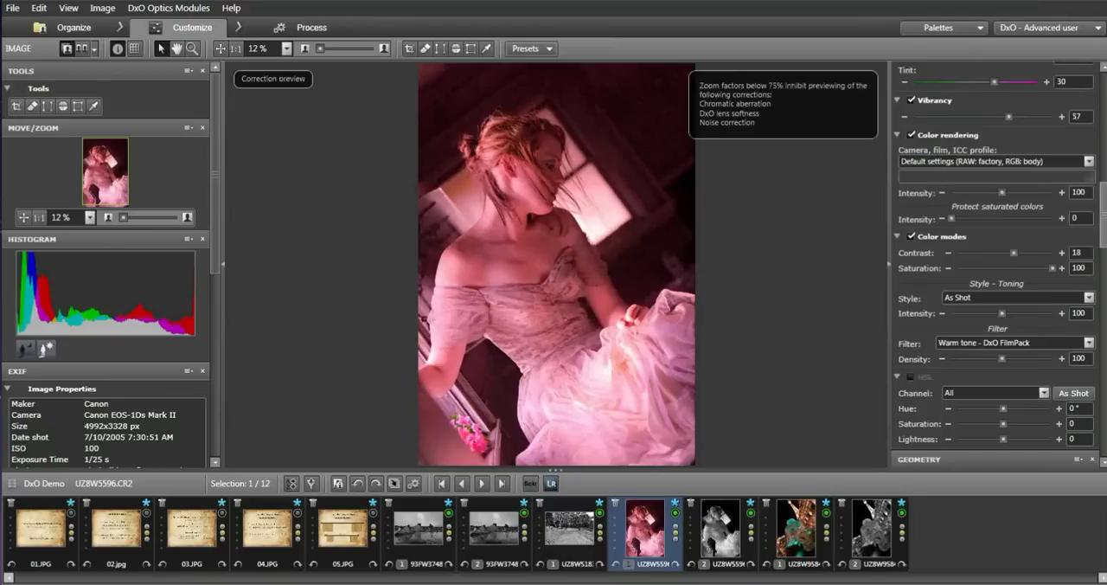
scroll(935, 217, "down", 5)
left_click(913, 250)
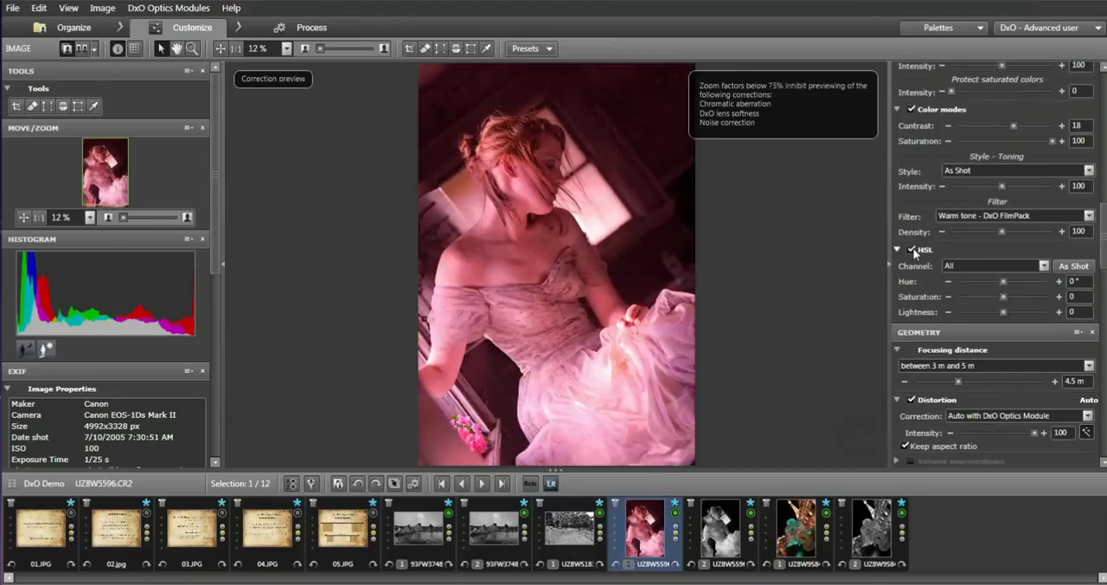
left_click_drag(1004, 299, 1008, 301)
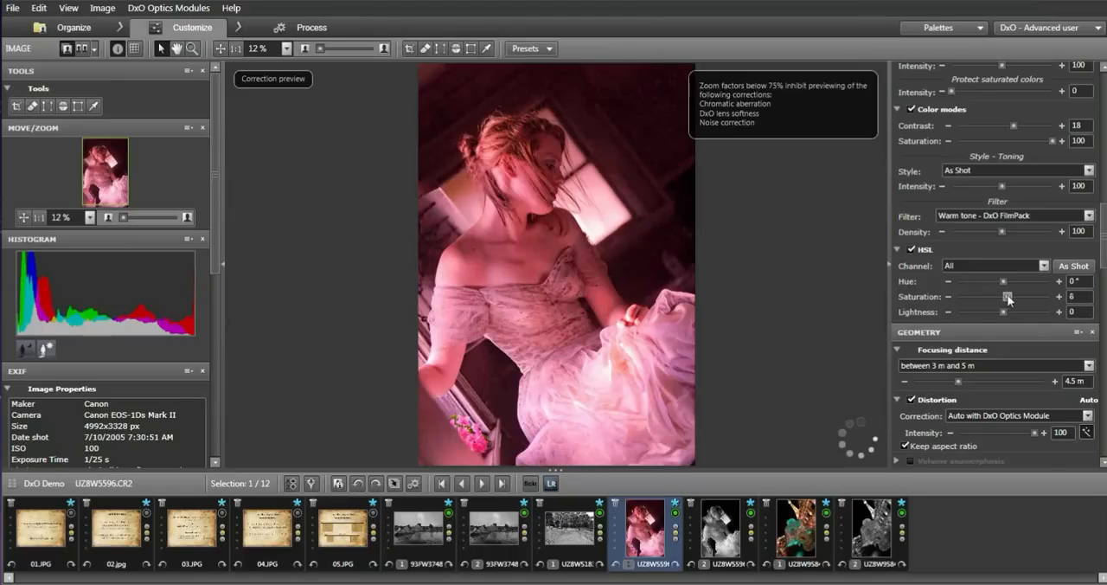
left_click_drag(1009, 300, 1007, 299)
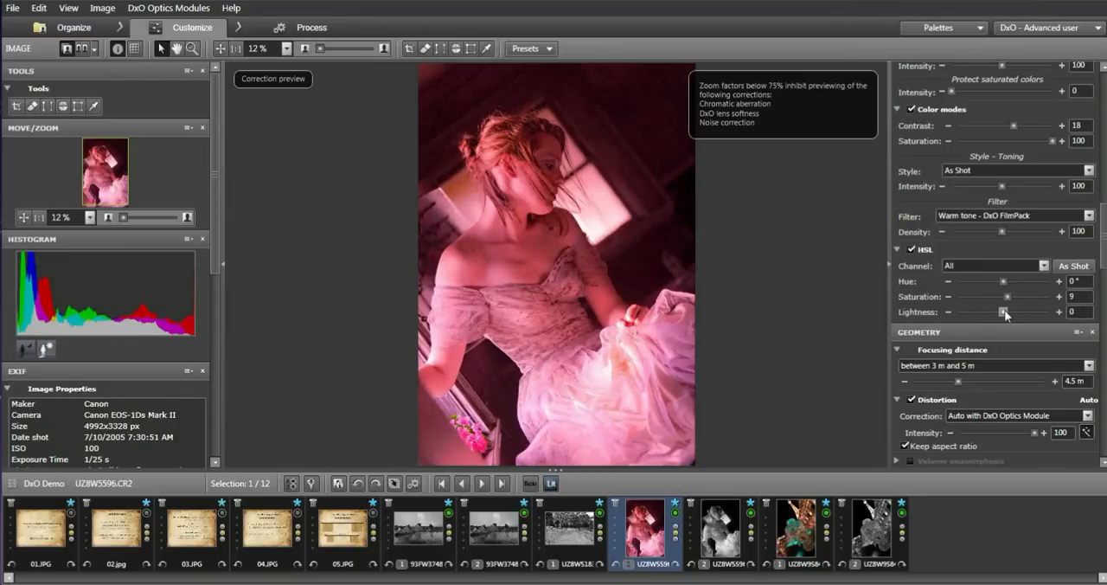
Lower the HSL lightness to -6 and check the woman's face and hair at 36% zoom.
left_click_drag(1004, 313, 1003, 314)
left_click_drag(1003, 310, 1003, 310)
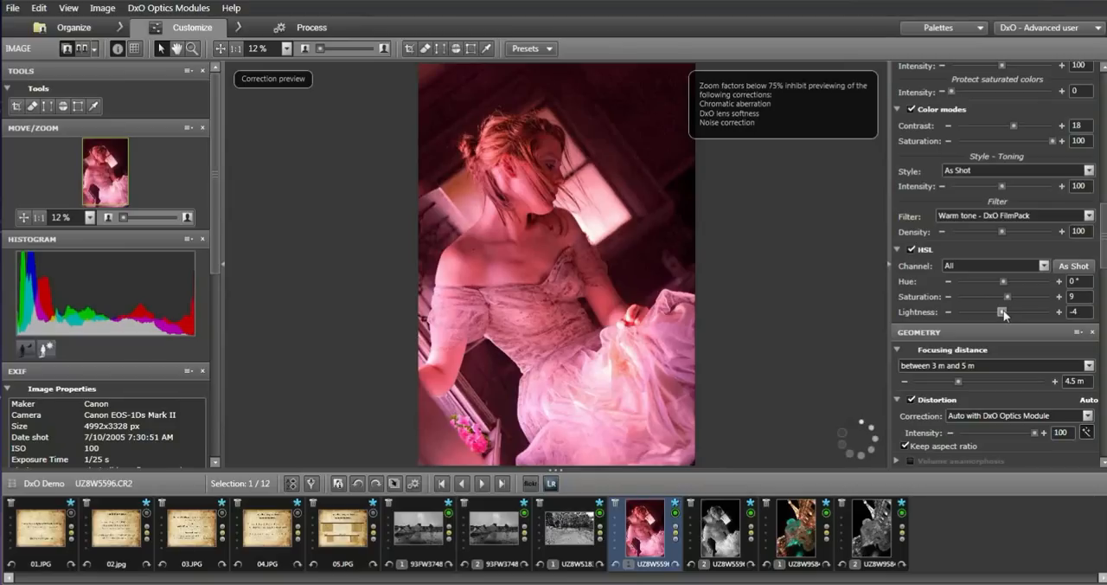
left_click_drag(1003, 309, 1002, 309)
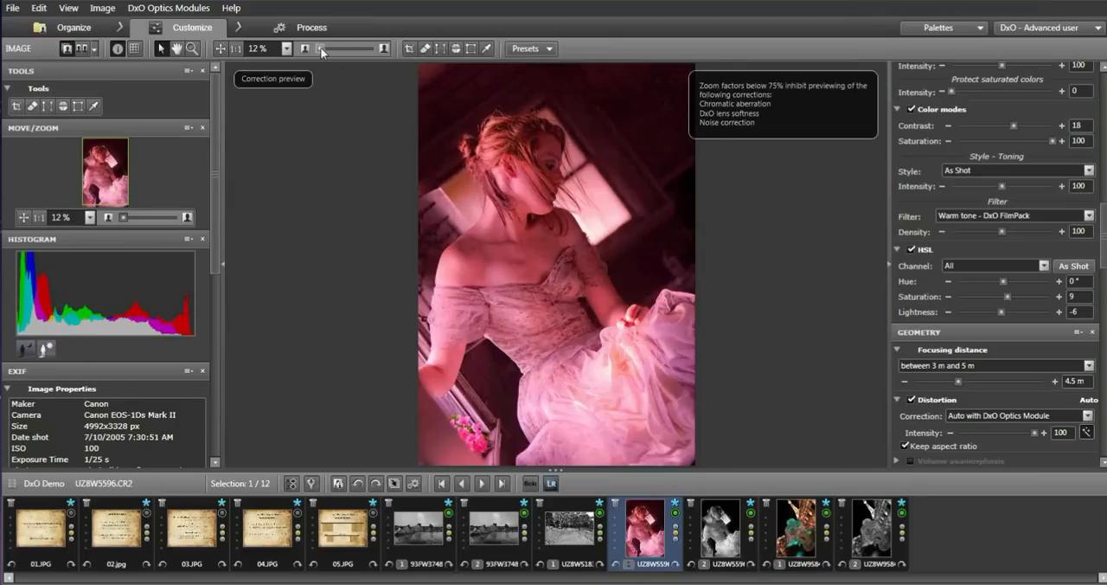
left_click_drag(321, 48, 326, 47)
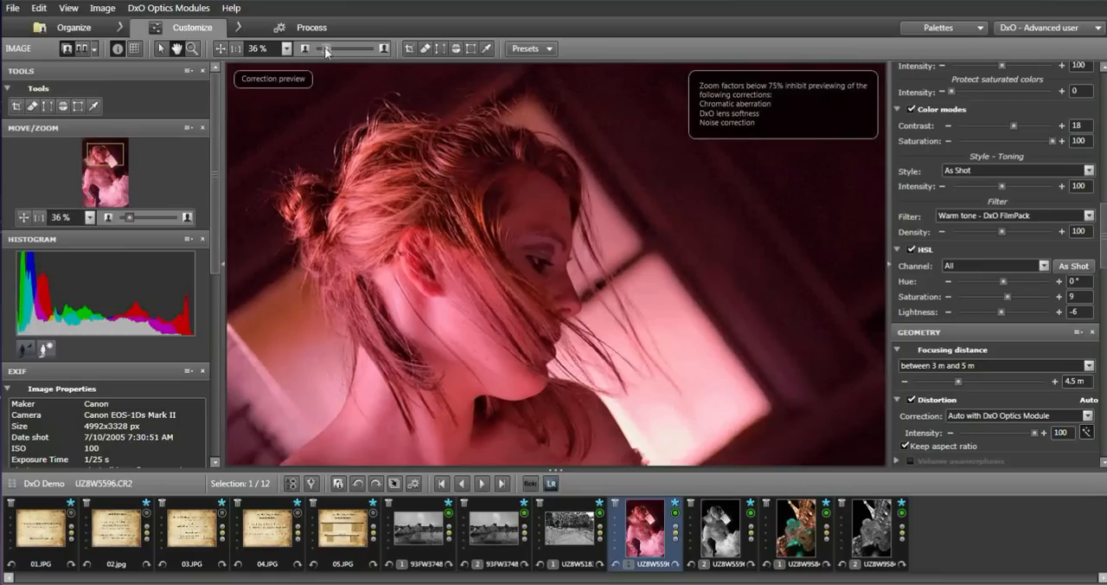
left_click_drag(325, 47, 318, 50)
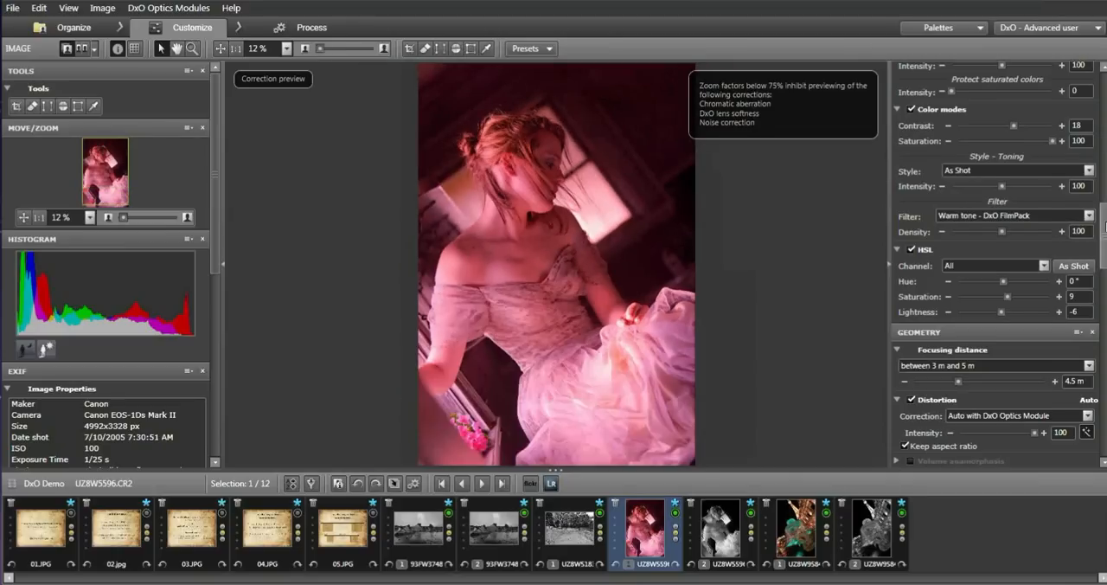
Set the RAW noise correction to luminance detail 78, luminance contrast 80 and chrominance 81.
scroll(1105, 226, "down", 3)
scroll(995, 260, "down", 10)
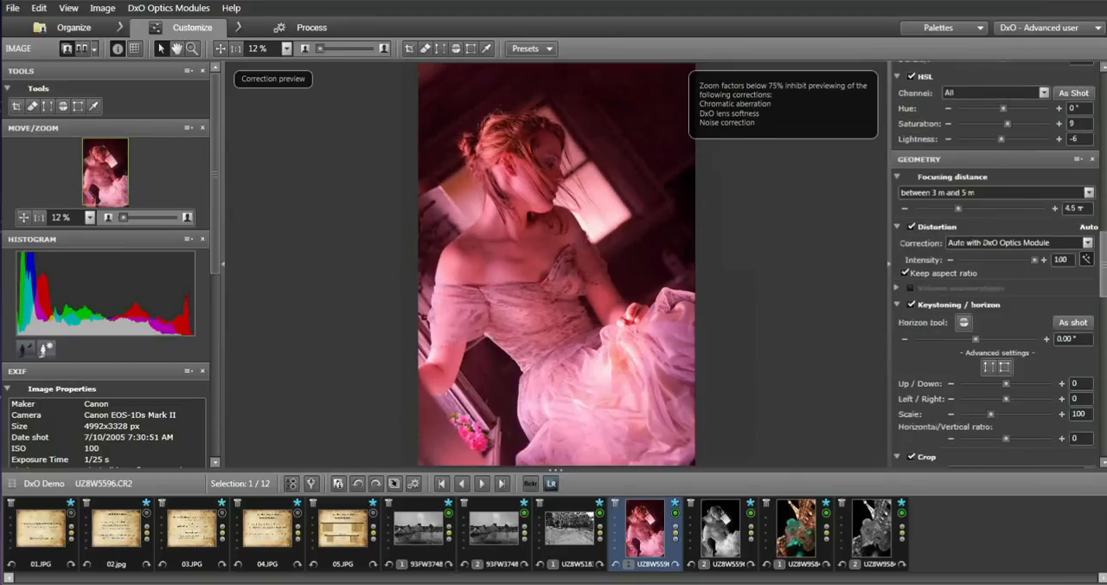
scroll(995, 260, "down", 4)
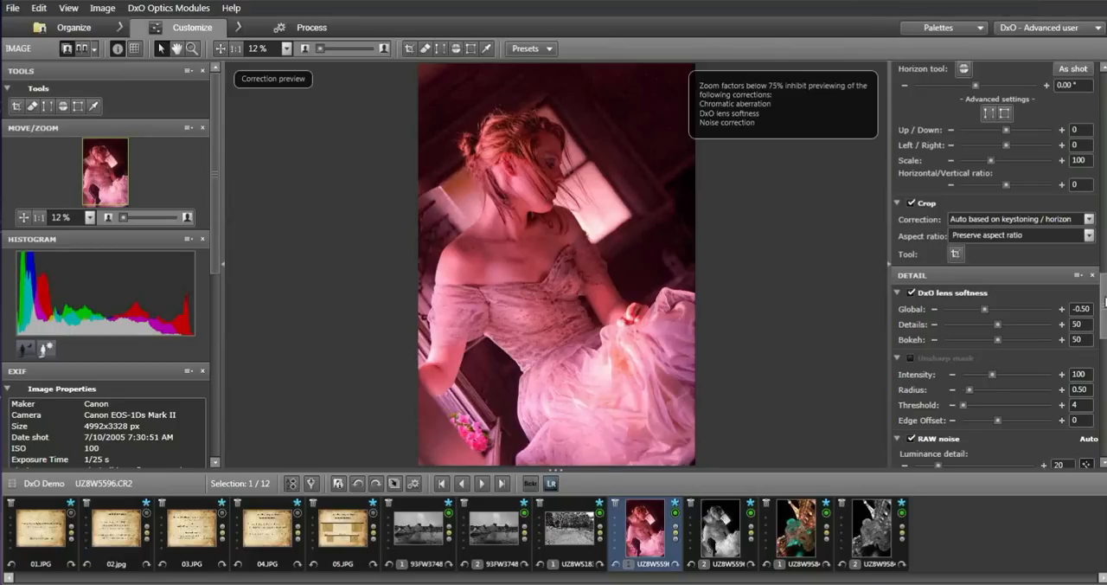
scroll(1105, 299, "down", 4)
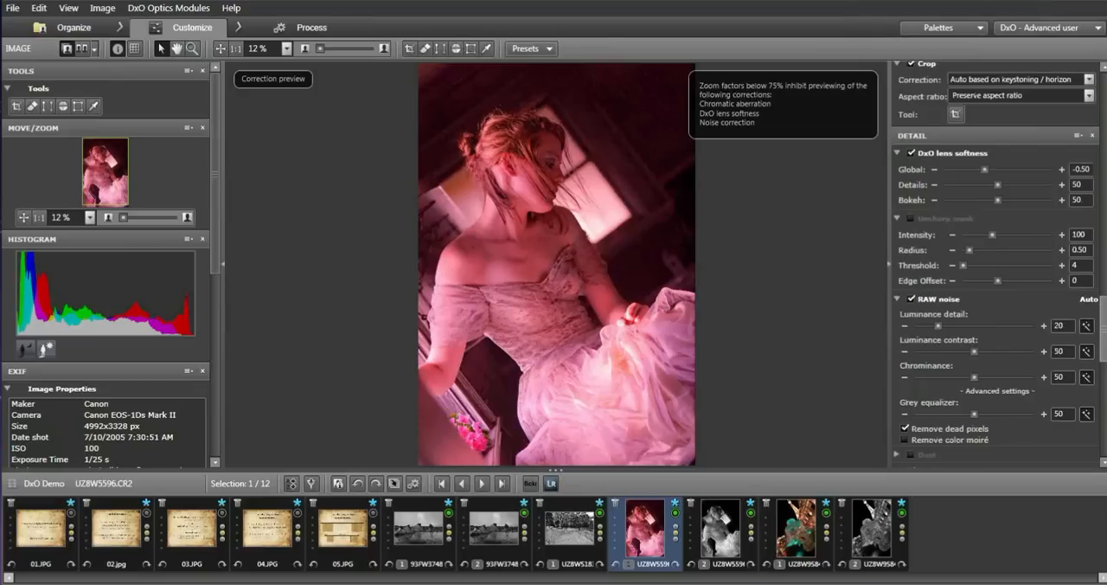
left_click_drag(939, 327, 1003, 352)
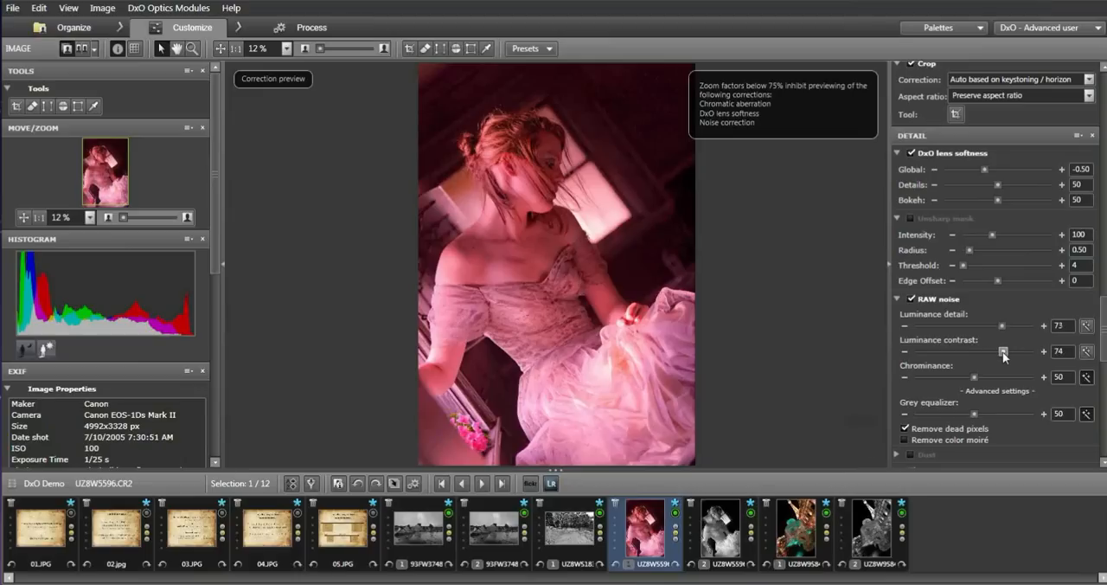
left_click_drag(1003, 352, 1011, 355)
left_click_drag(975, 381, 1015, 380)
left_click_drag(1002, 326, 1008, 329)
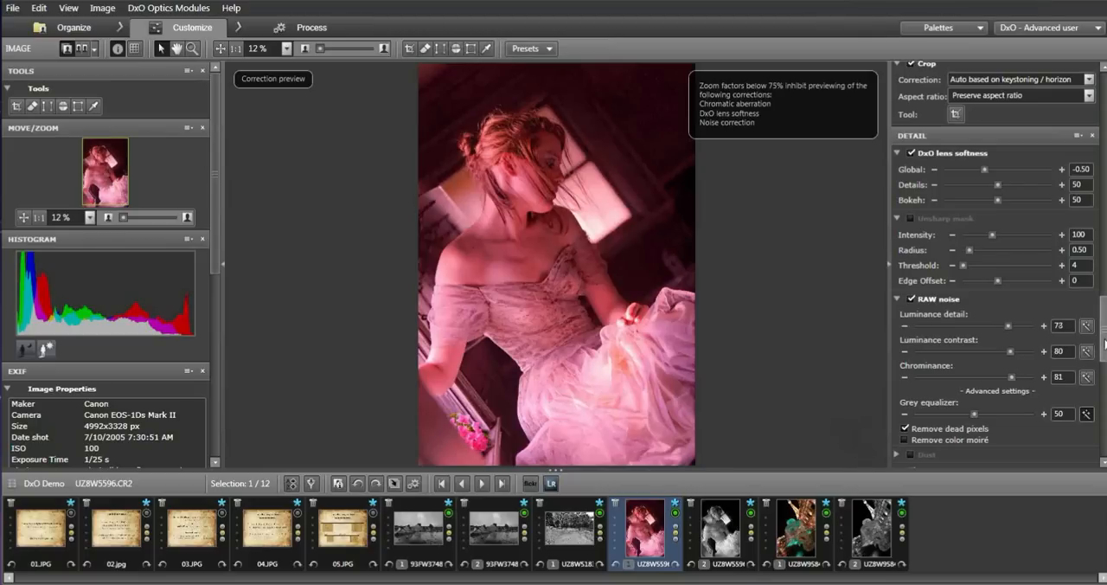
Enable color moiré removal in the RAW noise correction.
scroll(1104, 344, "down", 5)
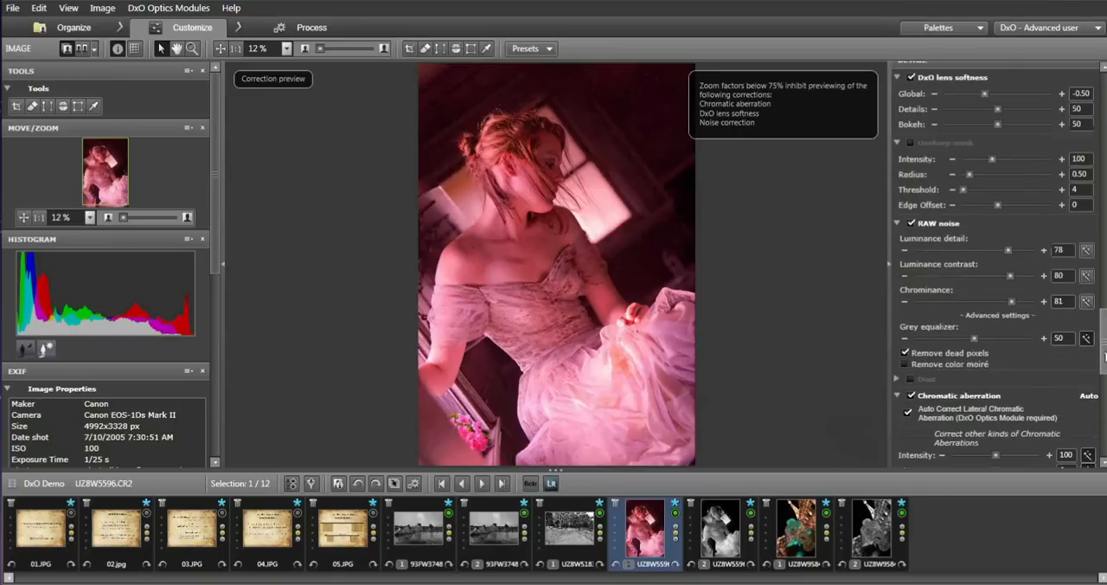
left_click(905, 267)
scroll(911, 326, "down", 1)
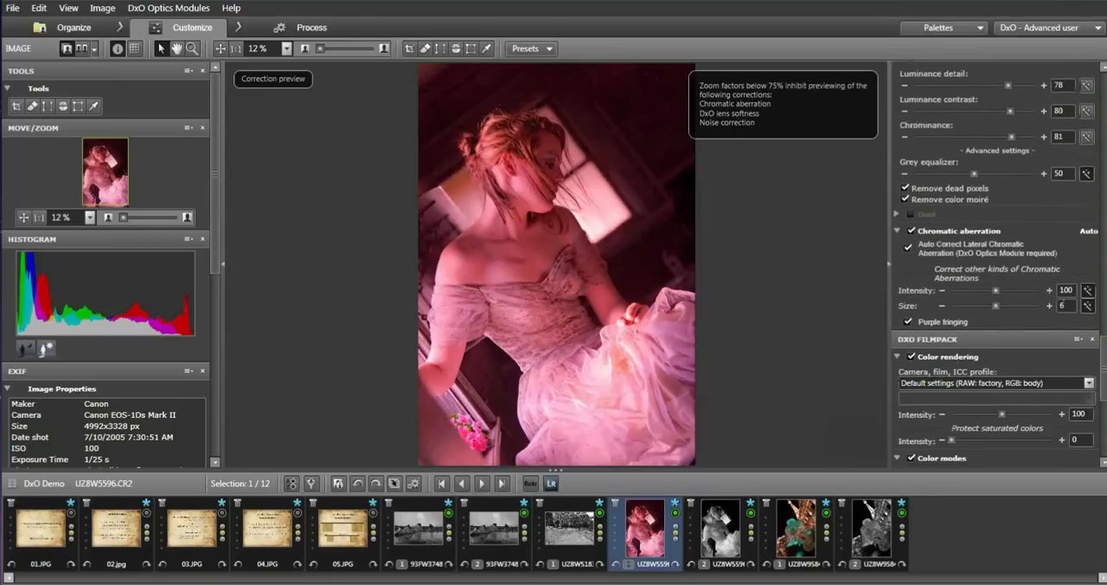
Change the portrait's color rendering profile category to Black & white films - DxO FilmPack.
scroll(1102, 346, "down", 5)
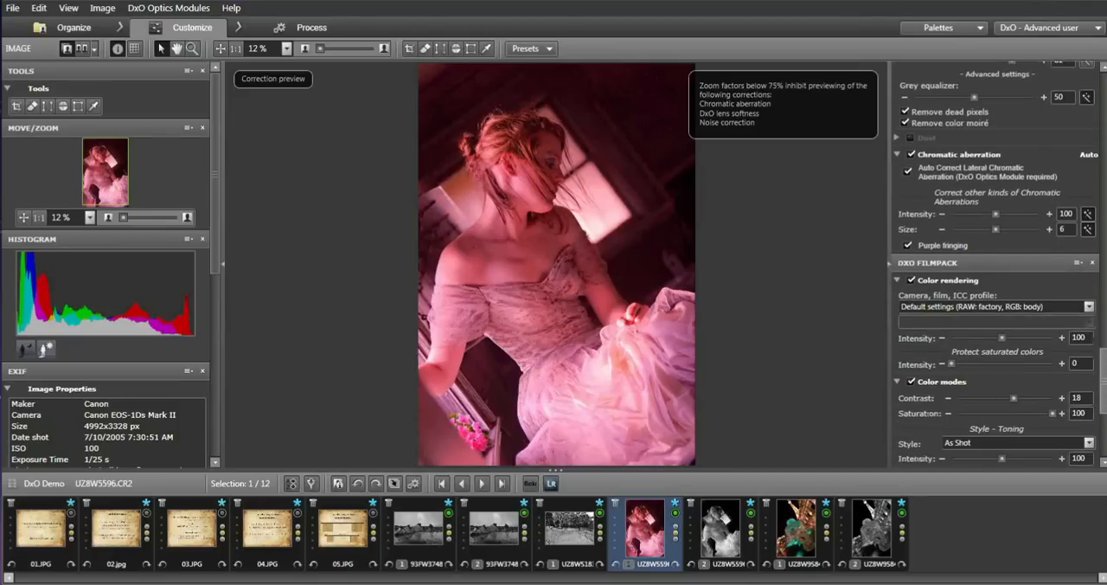
scroll(1103, 346, "down", 1)
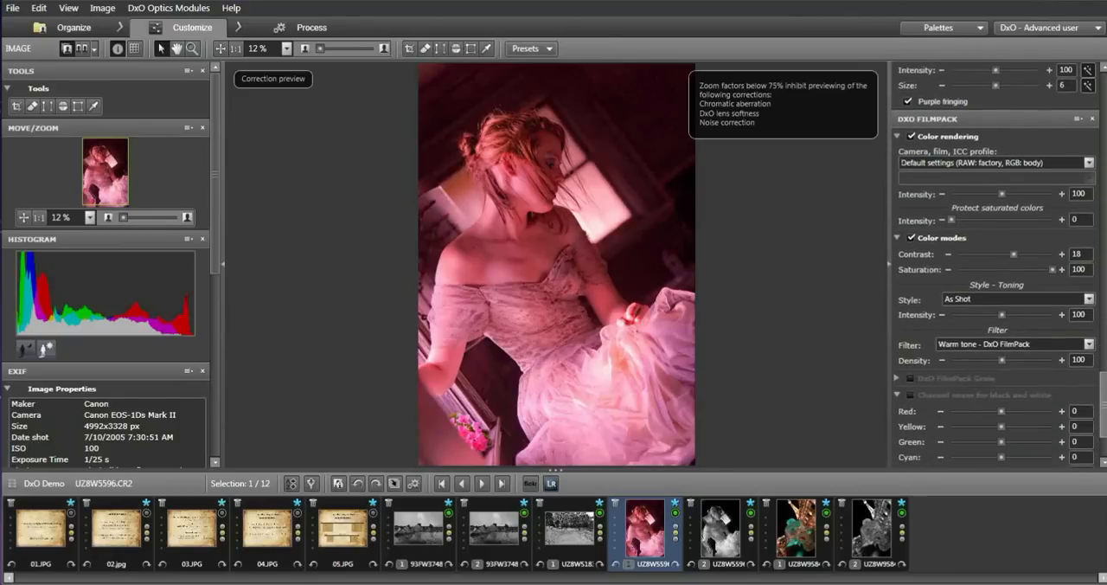
scroll(1105, 370, "up", 3)
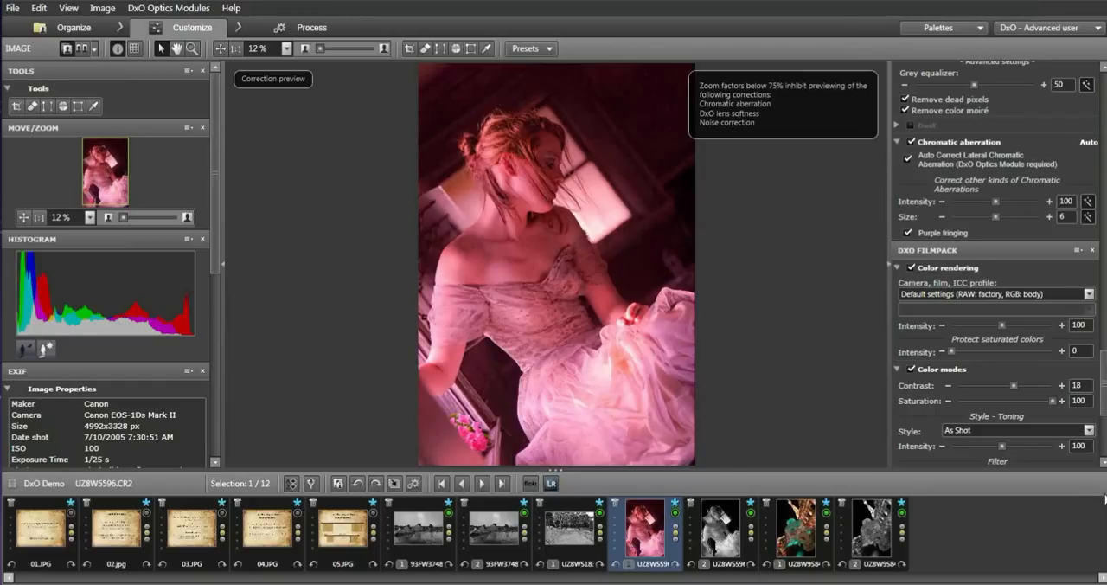
left_click(1090, 294)
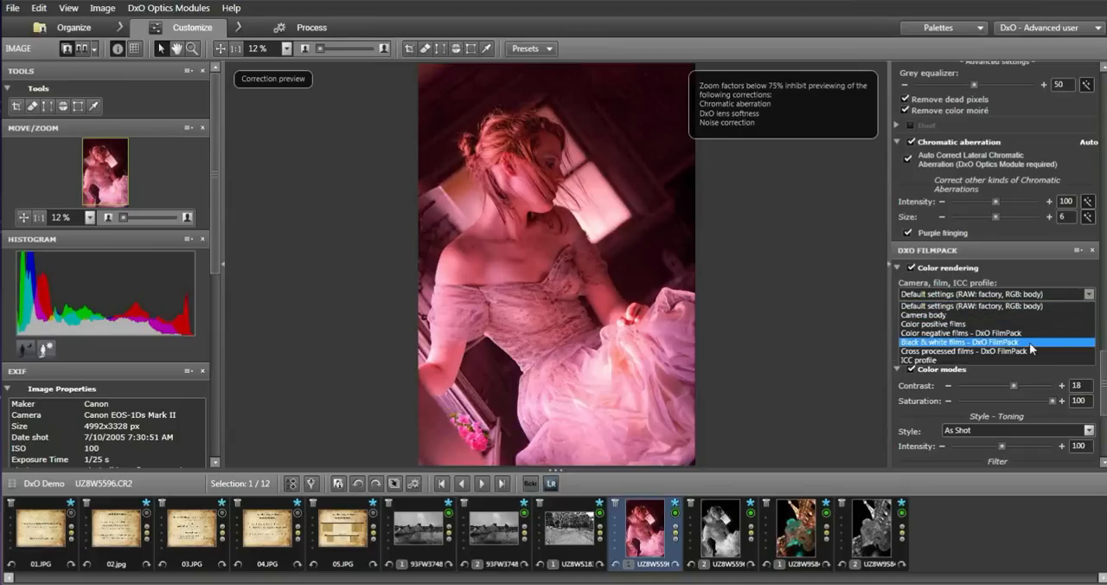
left_click(1032, 343)
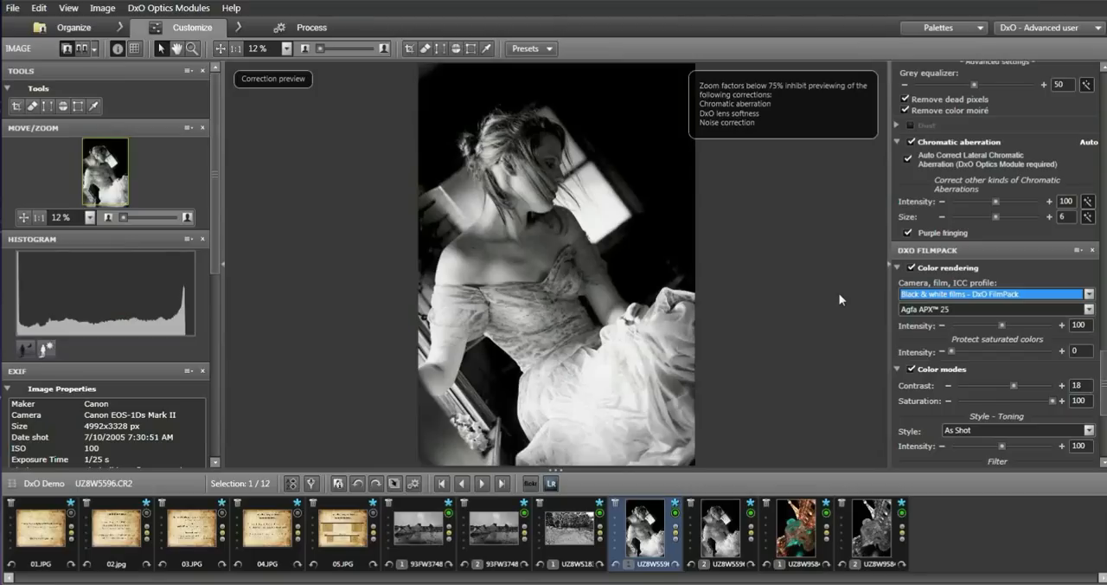
Try the Kodak T-Max 400, Polaroid 672 and Ilford Delta 400 film renderings on the portrait.
left_click(1091, 310)
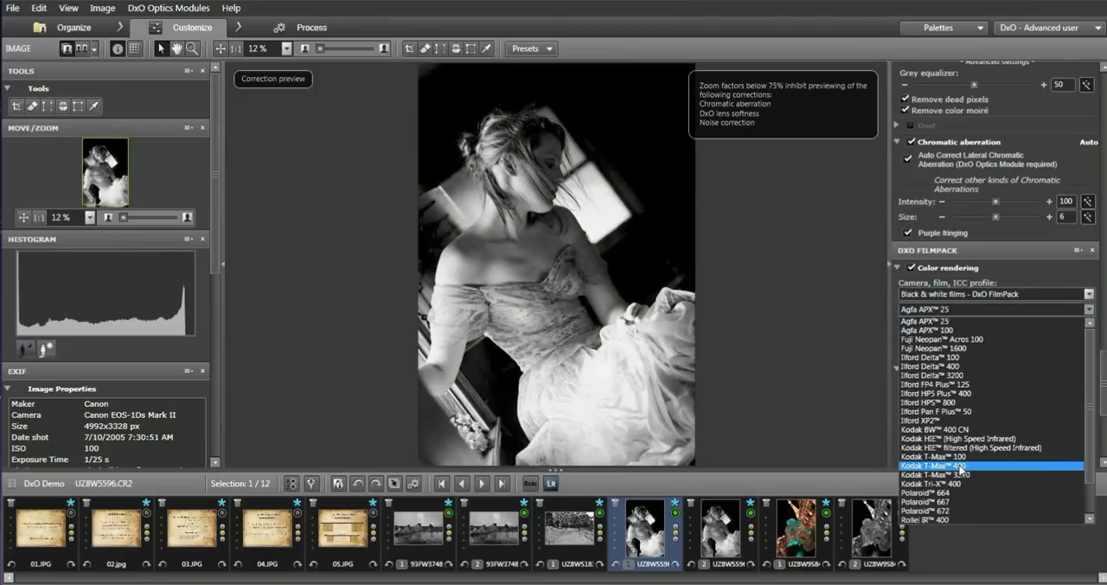
left_click(958, 466)
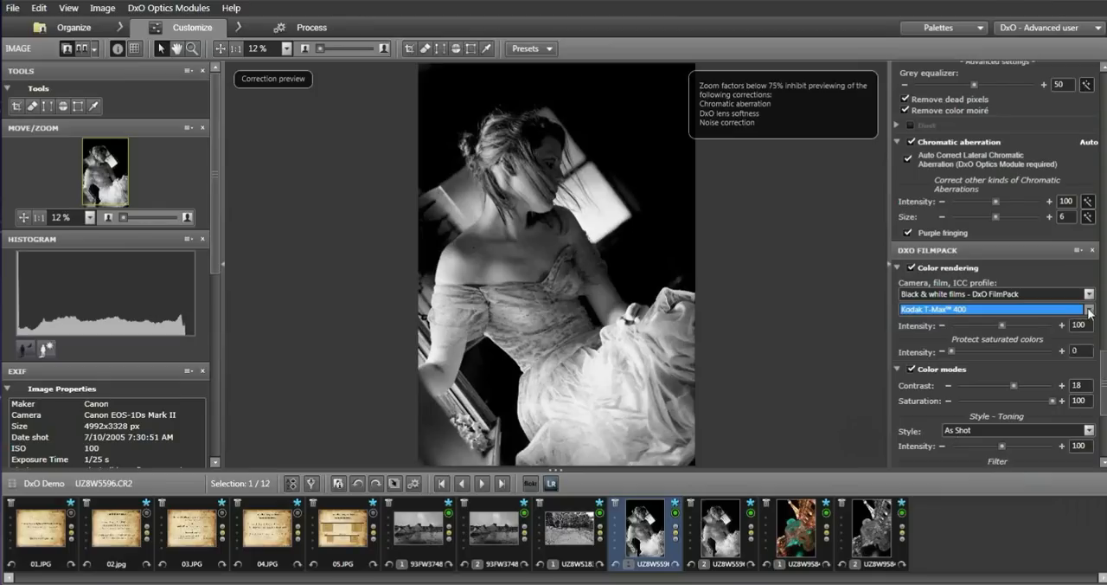
left_click(1089, 313)
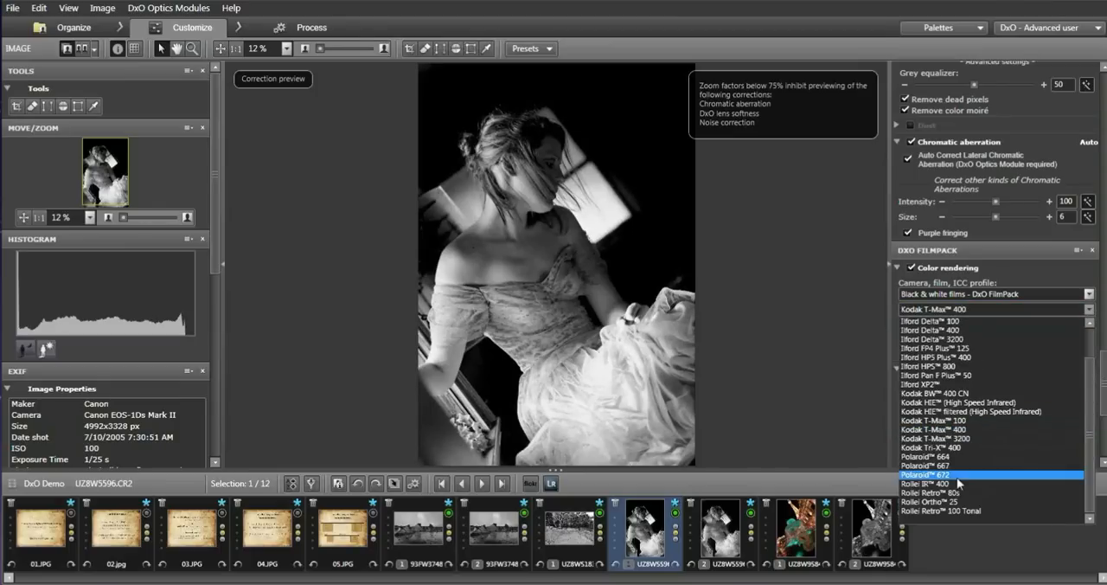
left_click(952, 473)
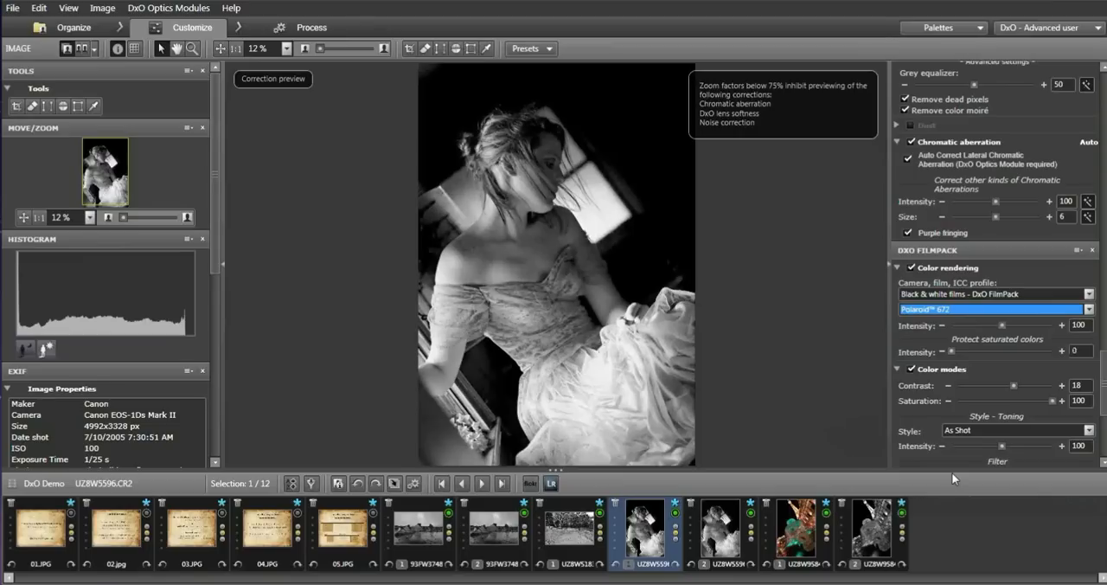
left_click(1090, 309)
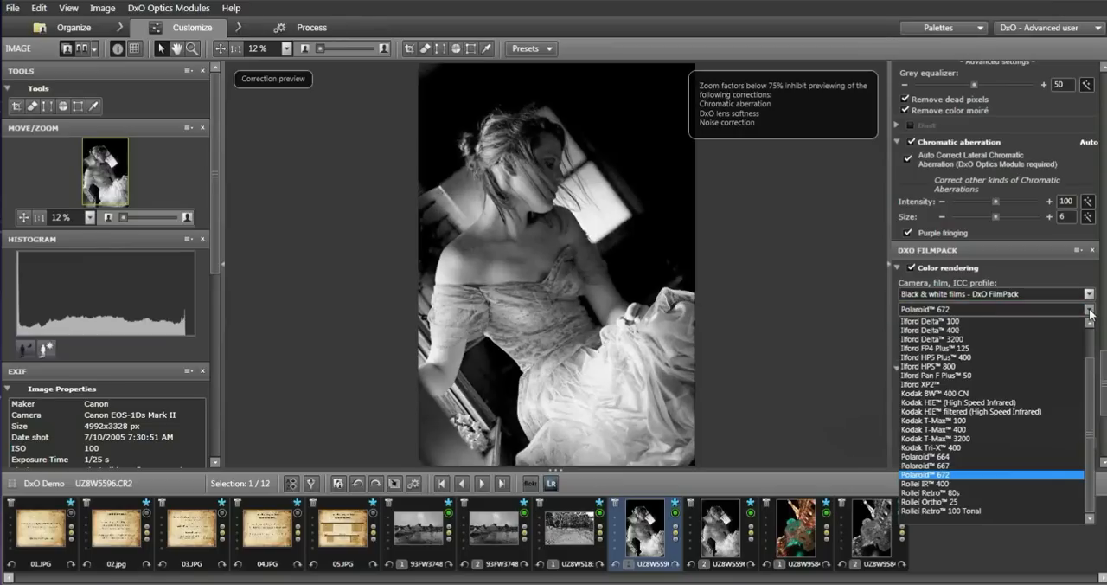
left_click(928, 329)
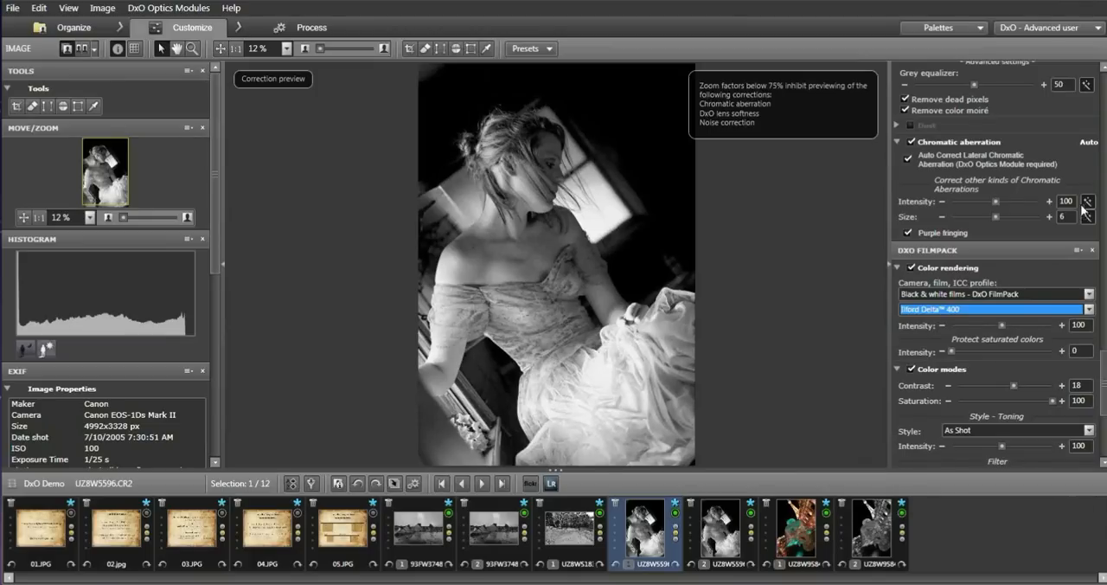
Apply the Fuji Neopan Acros 100 film rendering and compare the portrait with its second version.
left_click(1090, 309)
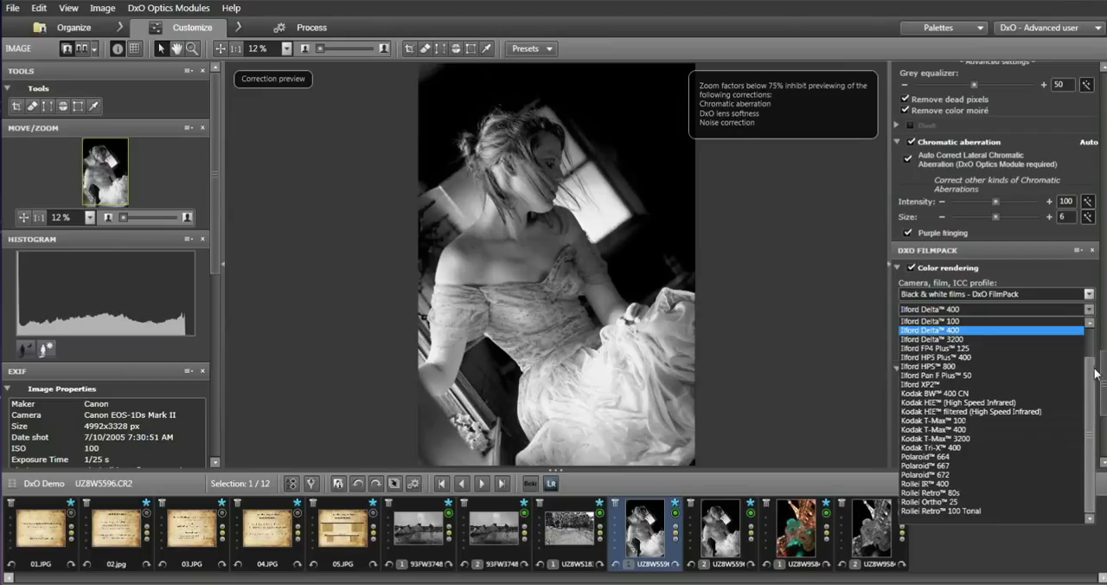
scroll(1094, 362, "up", 2)
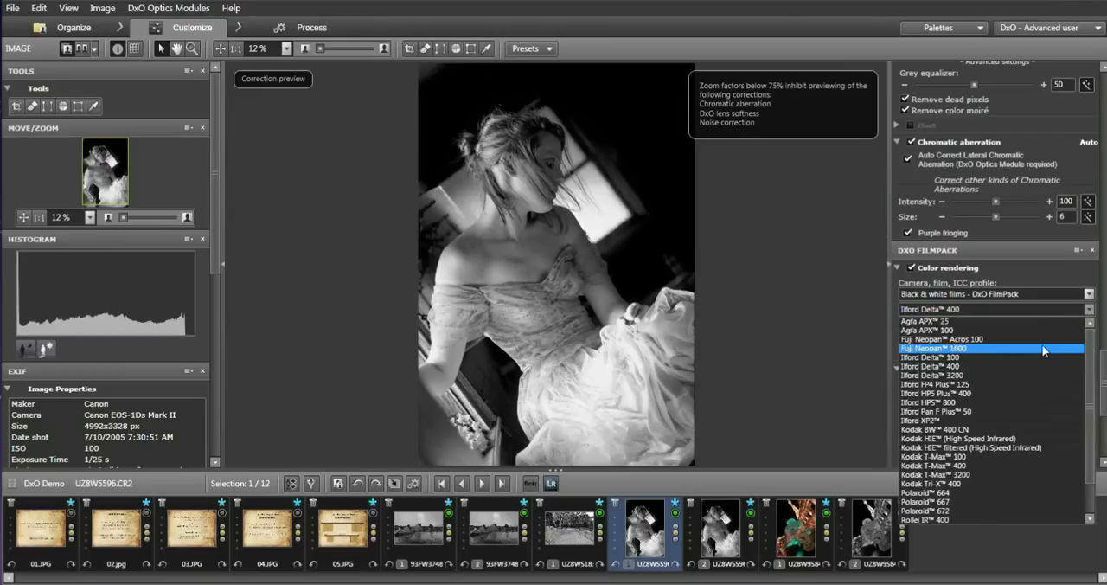
left_click(987, 342)
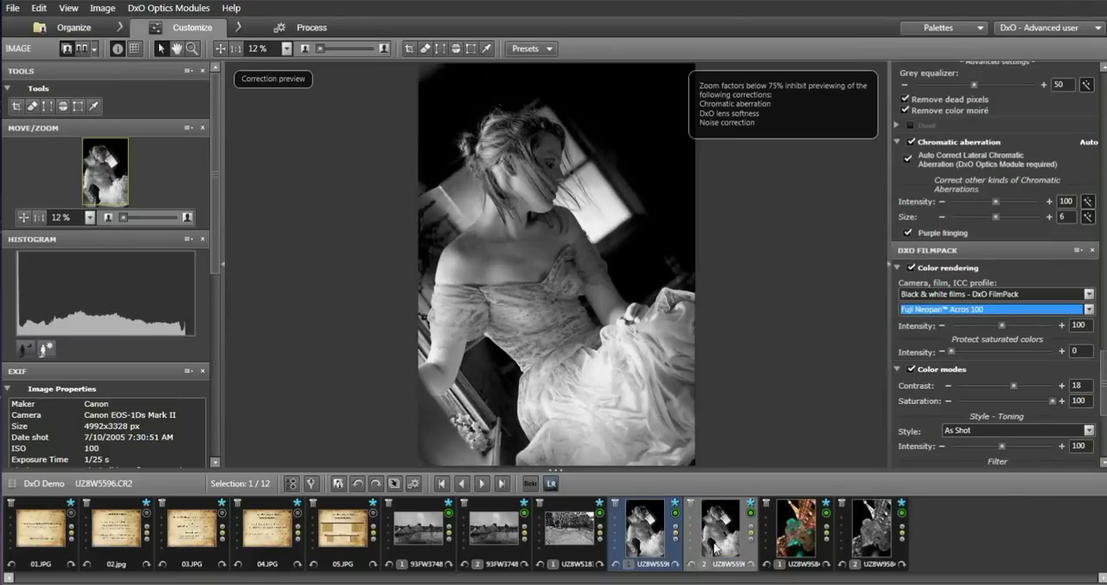
mouse_move(715, 547)
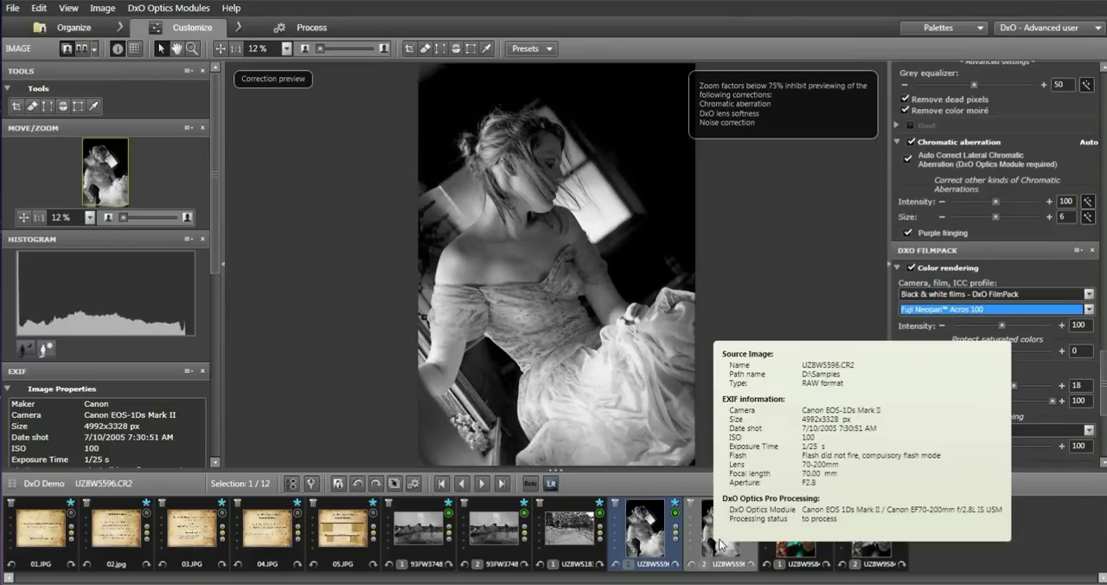
left_click(721, 543)
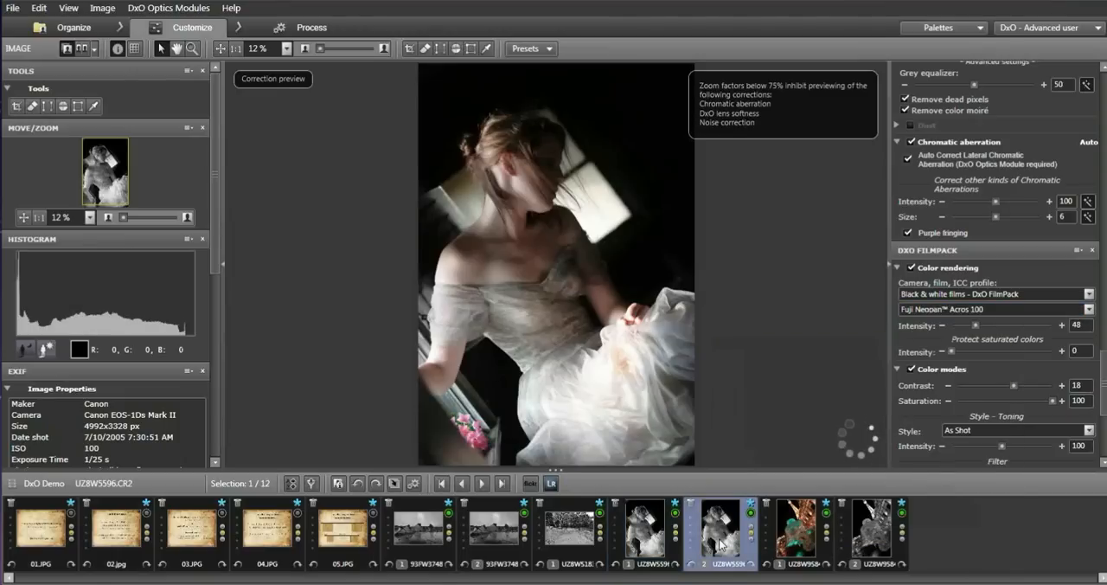
left_click(645, 543)
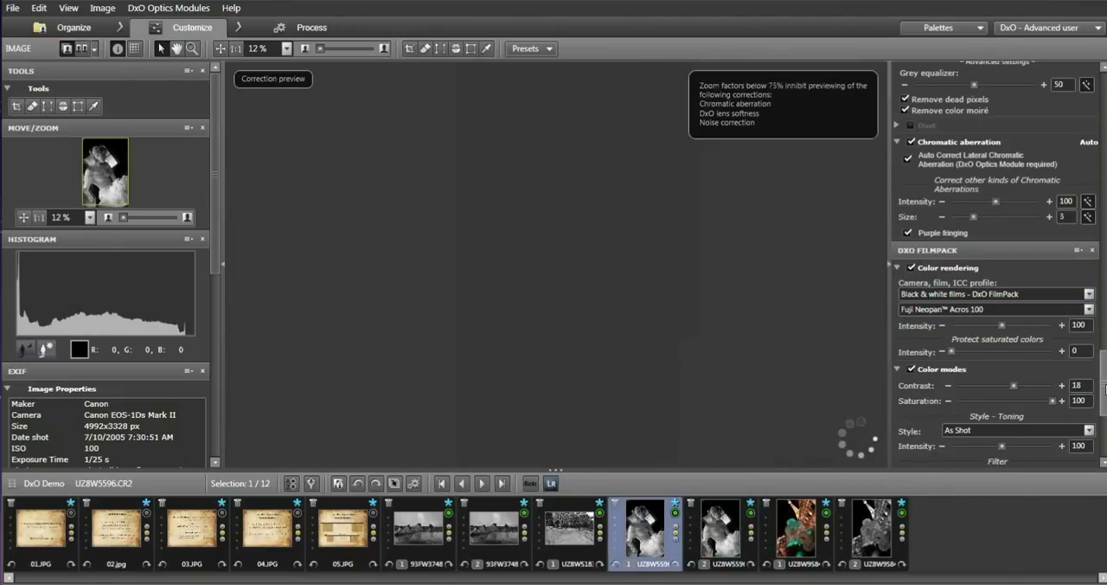
Enable the channel mixer for black and white on the first portrait version, with blue at 13 and red at -6.
scroll(1106, 388, "down", 3)
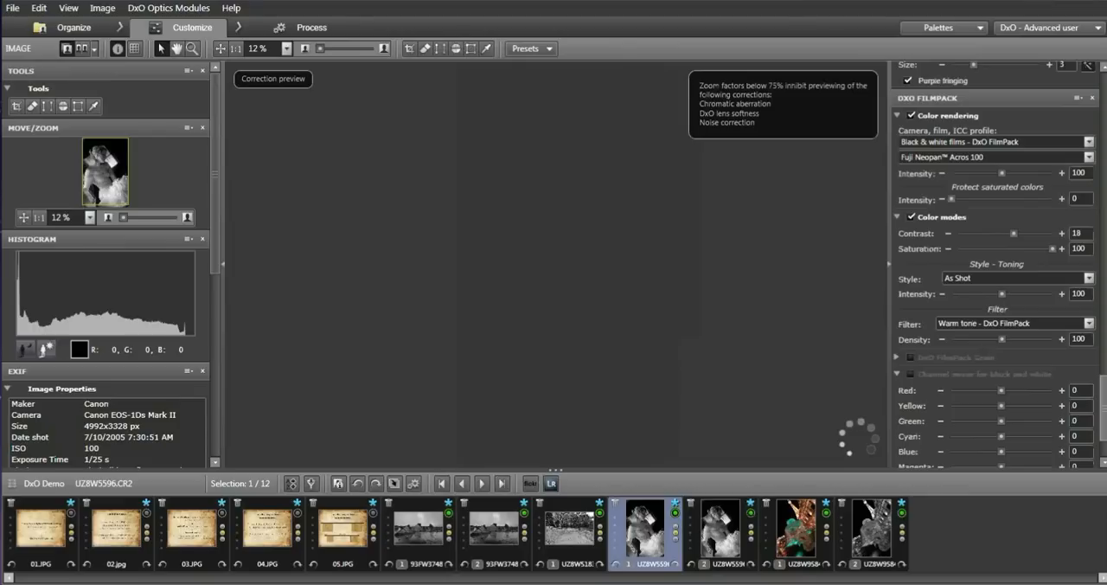
left_click_drag(1104, 408, 1104, 424)
left_click(912, 283)
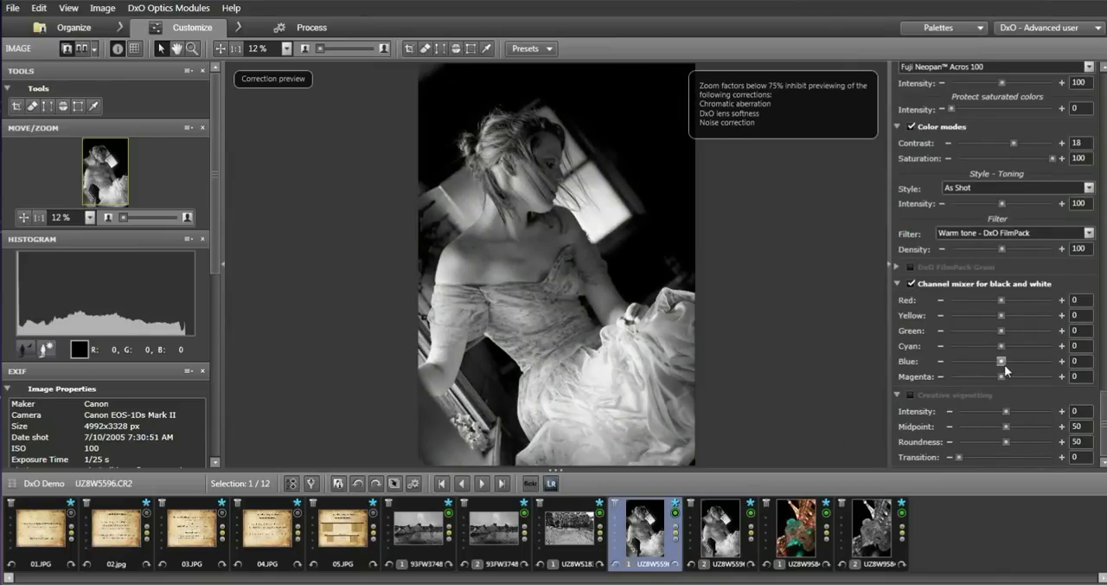
left_click_drag(1005, 369, 1011, 367)
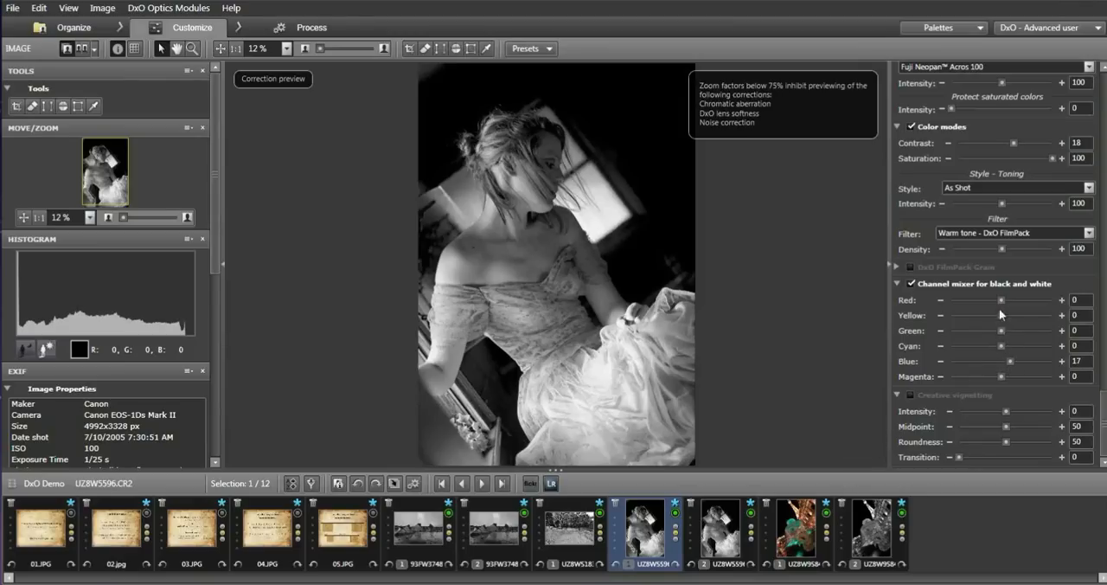
left_click_drag(1002, 300, 998, 301)
type("3")
left_click(1091, 377)
left_click(629, 340)
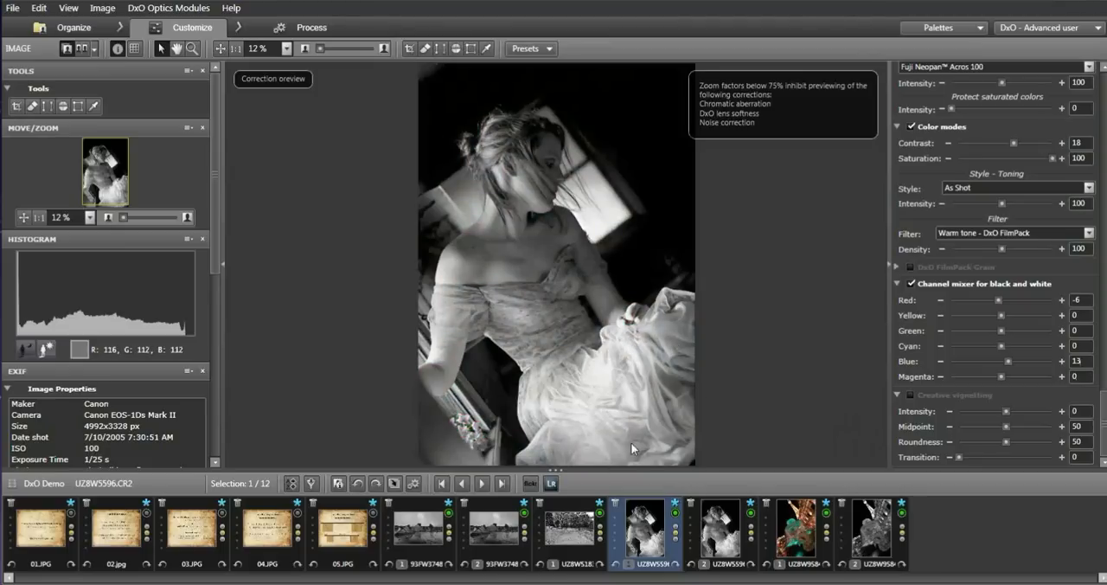
Review the portrait's second version and both the color and black-and-white versions of the fountain photo UZ8W9584.CR2.
left_click(731, 536)
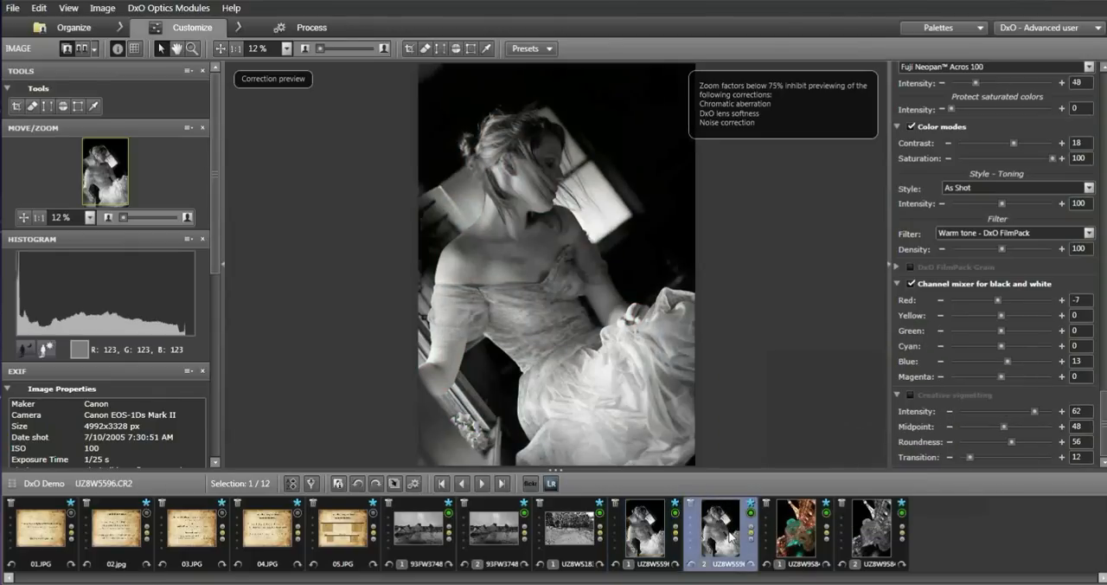
left_click(629, 361)
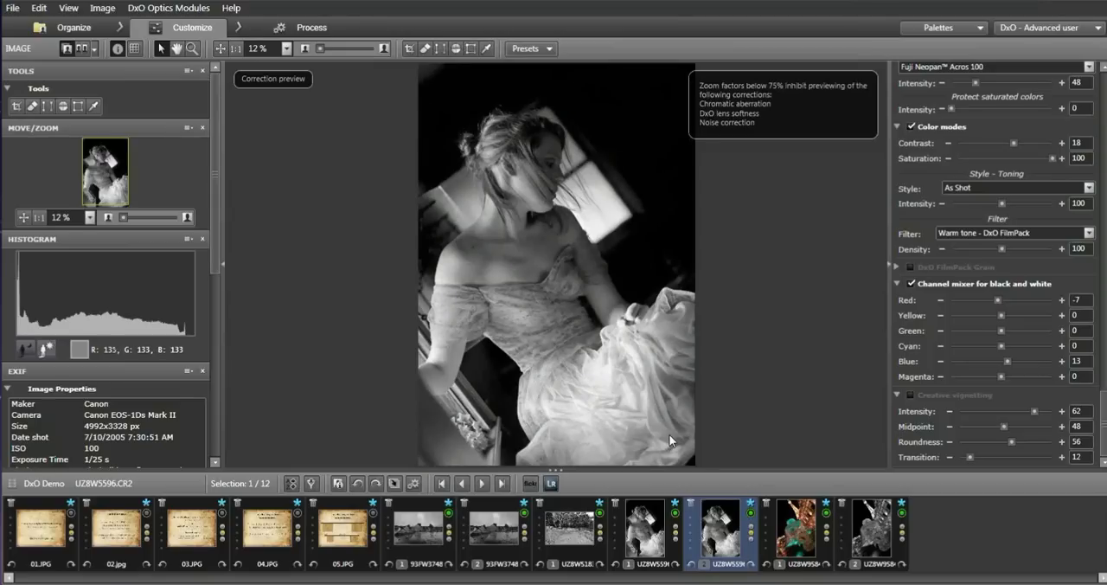
left_click(802, 532)
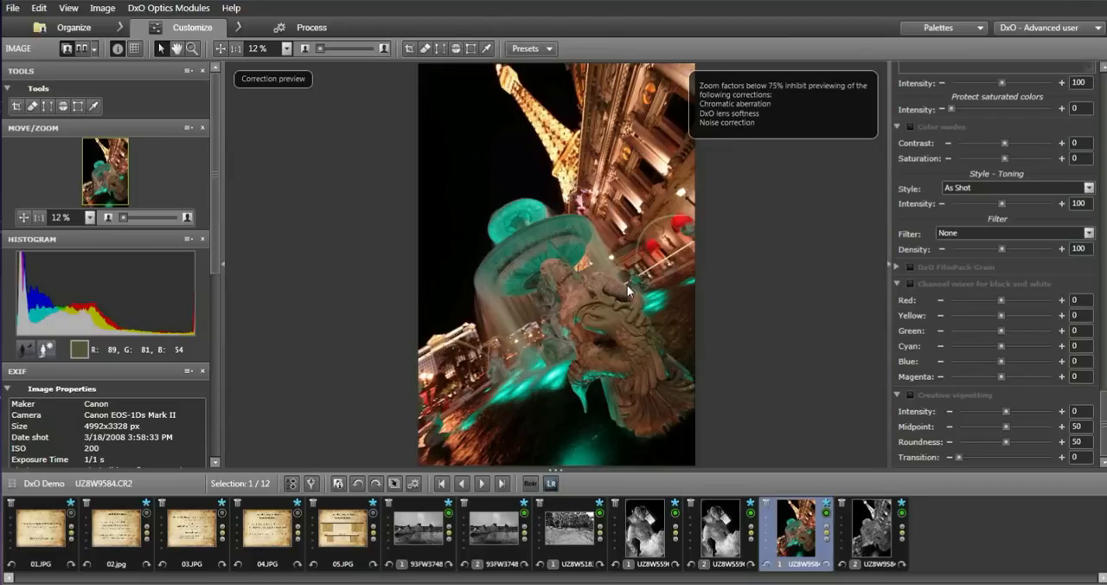
left_click(880, 533)
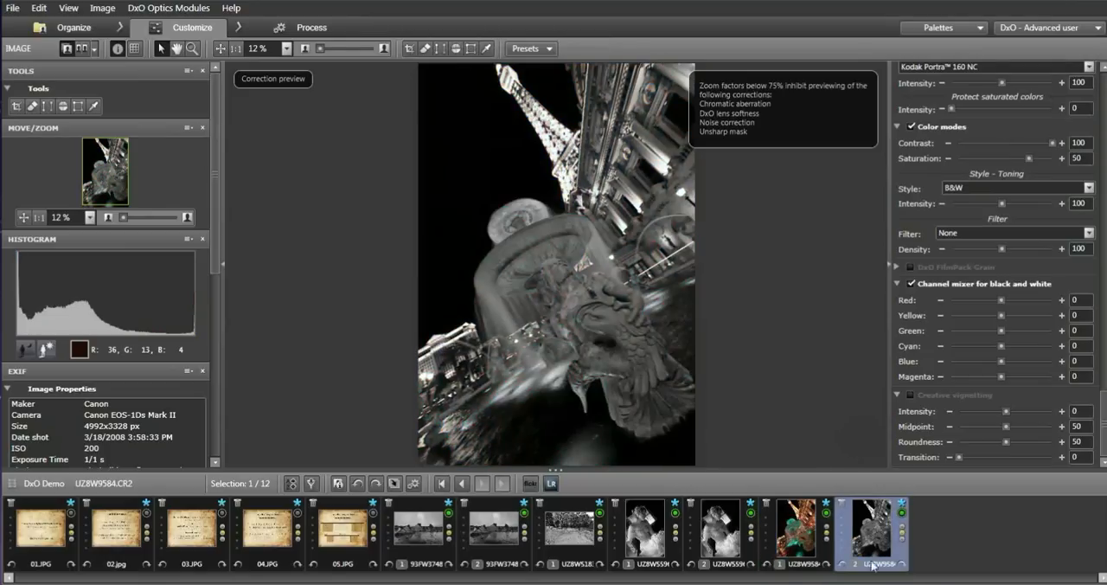
On the color version of UZ8W9584.CR2, set exposure compensation to -0.65 and DxO Lighting - HDR to Auto - Medium.
left_click(805, 530)
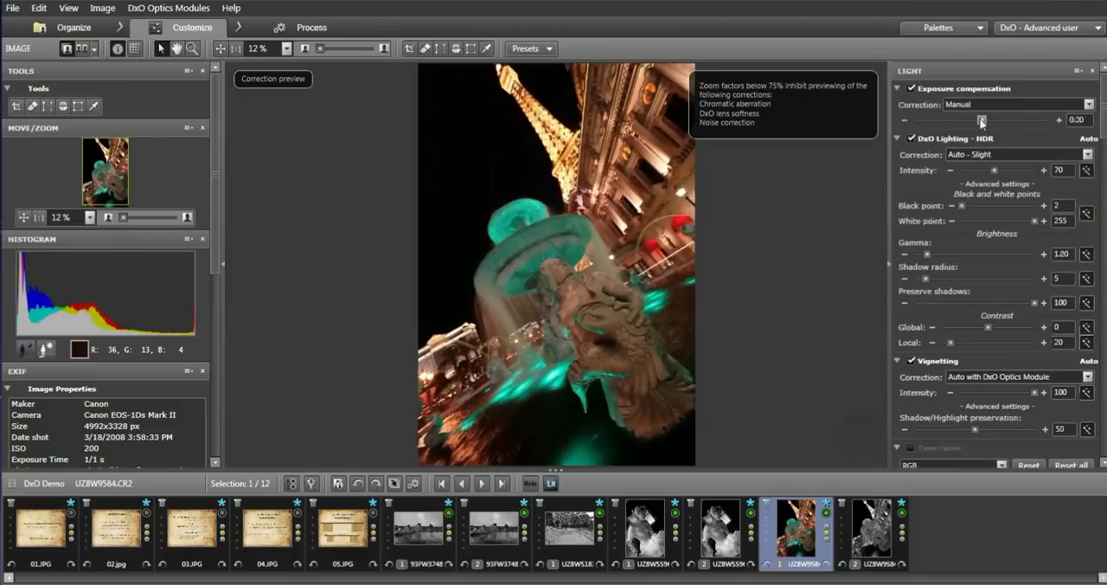
left_click_drag(981, 122, 970, 122)
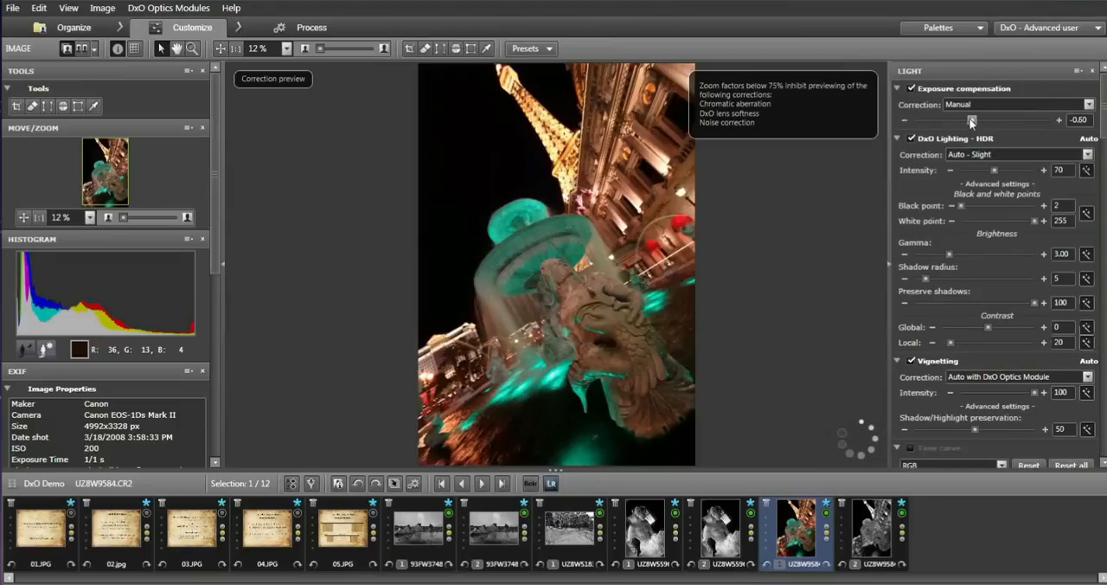
left_click_drag(972, 121, 970, 122)
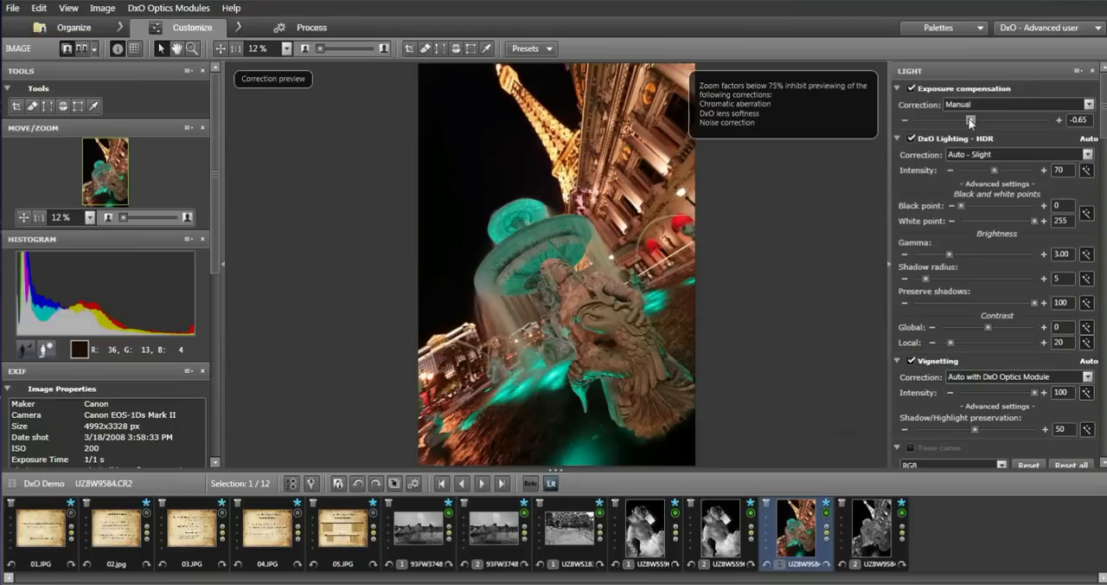
left_click(1088, 154)
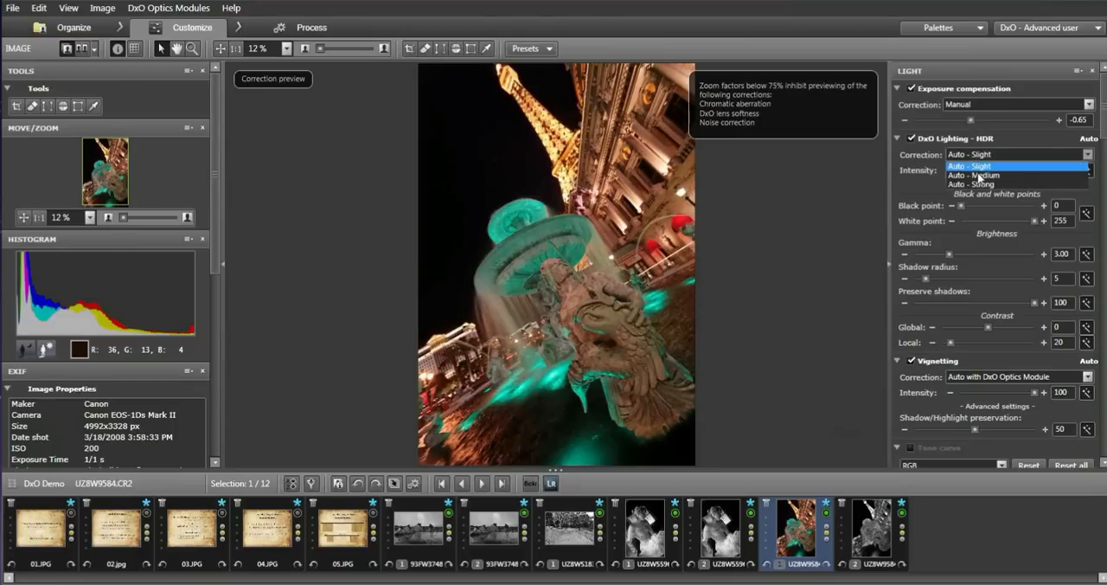
left_click(979, 176)
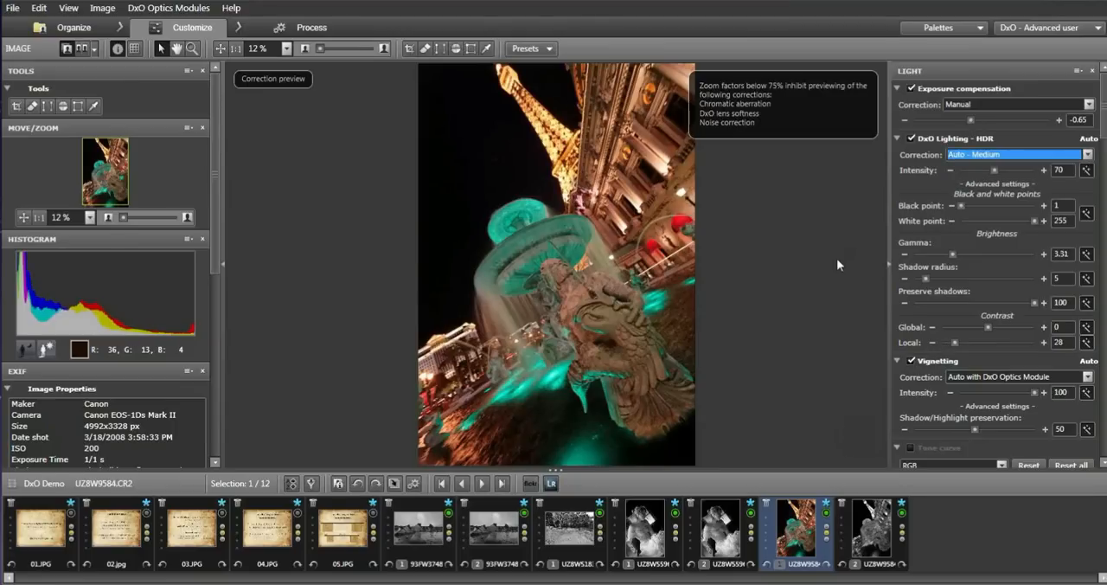
Set the DxO Lighting black point to 4, white point to 247 and gamma to 3.25.
left_click_drag(1067, 207, 1035, 206)
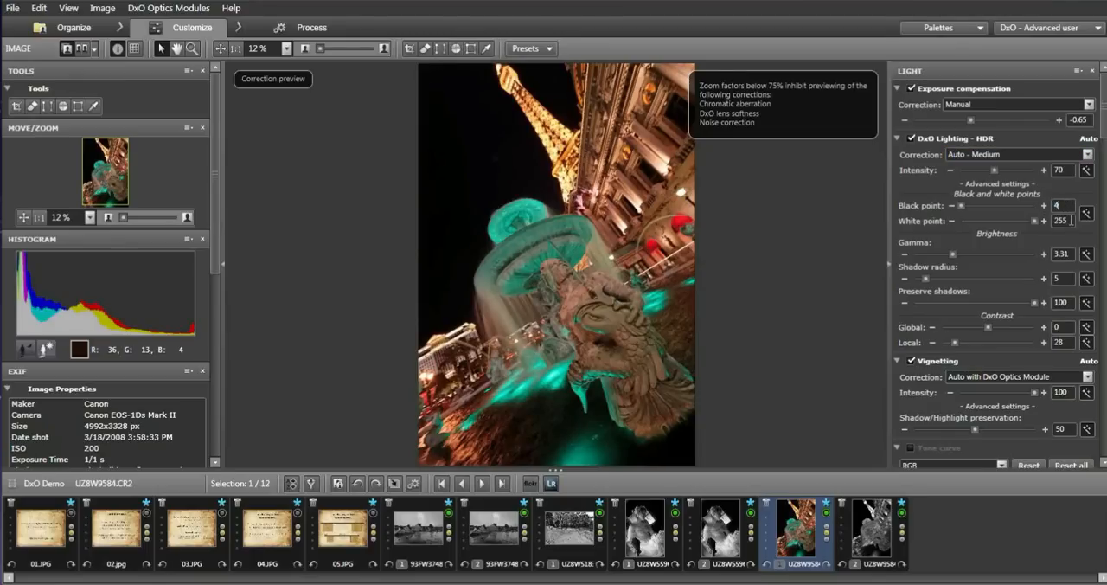
left_click(1073, 220)
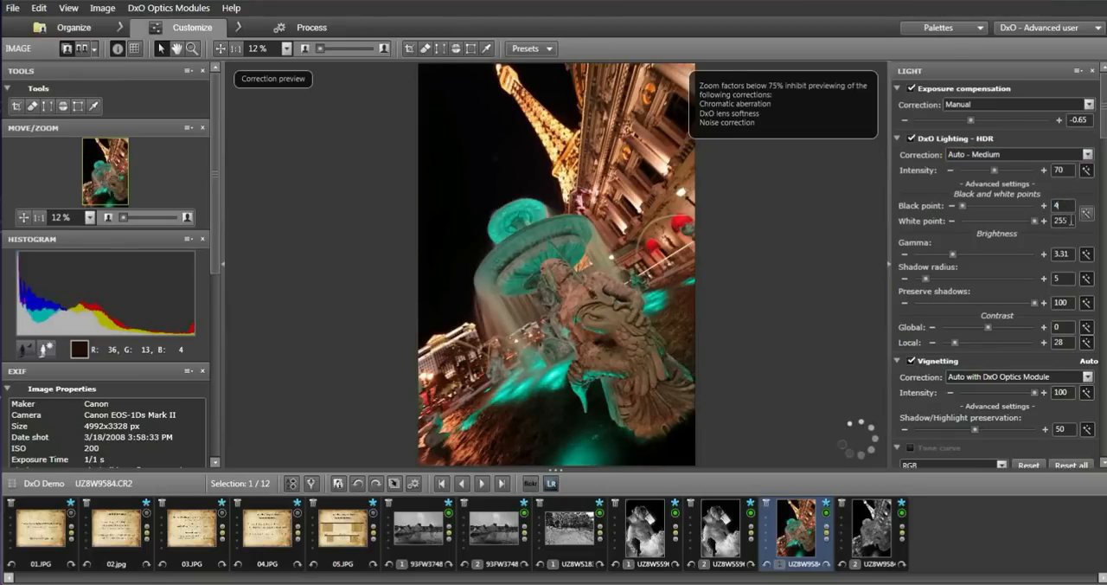
key("BackSpace")
key("BackSpace")
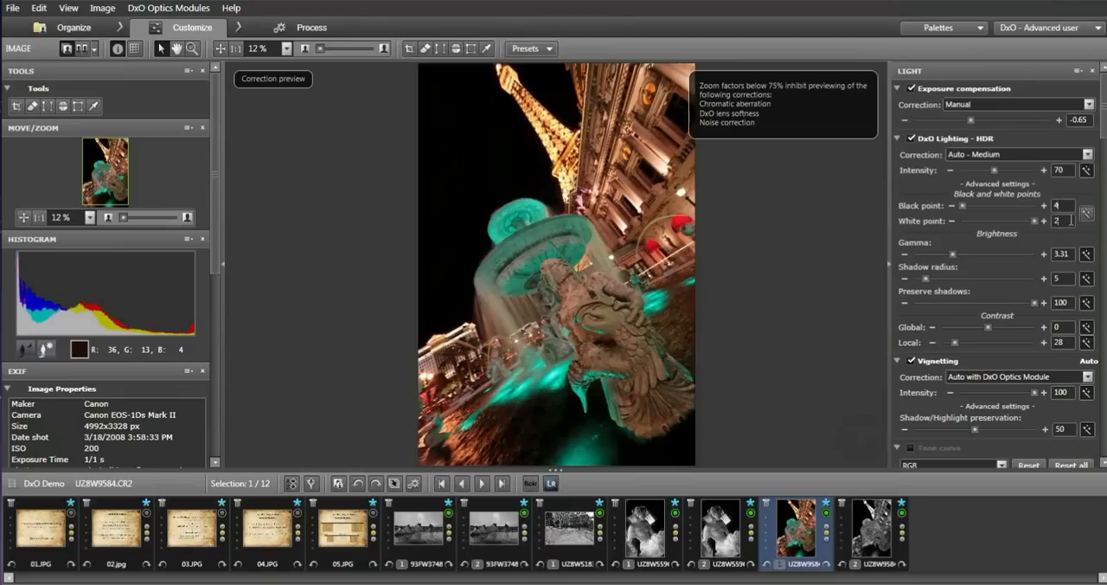
type("47")
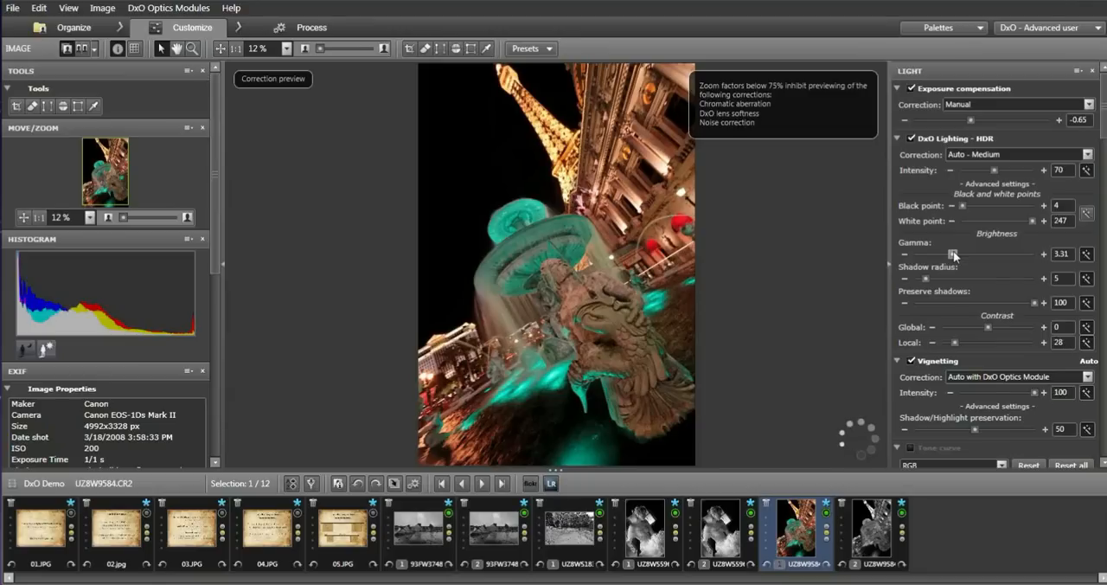
left_click_drag(955, 253, 955, 257)
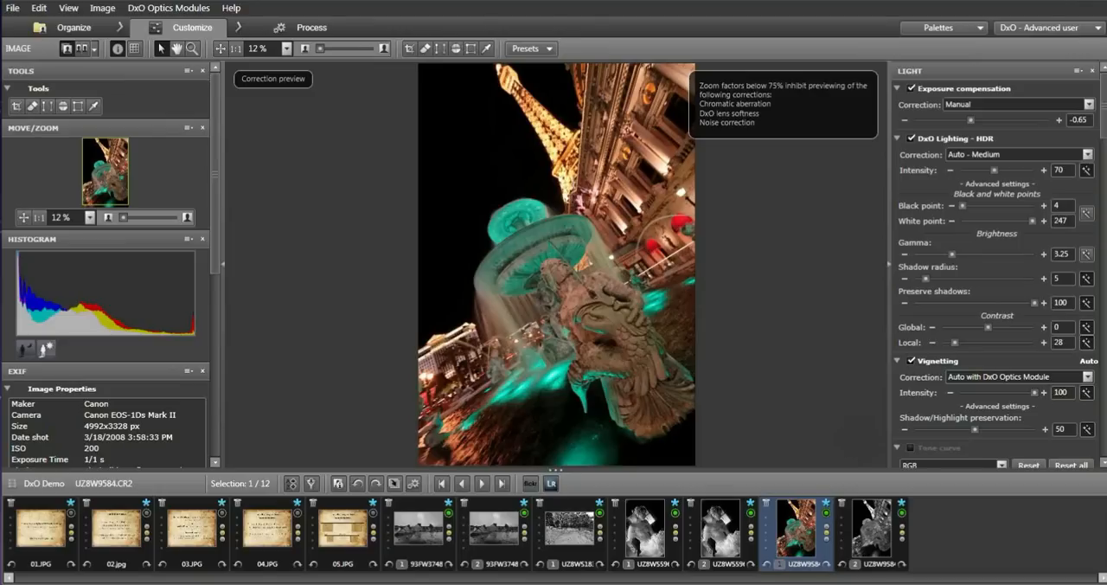
Enable the Tone curve correction for the color version of UZ8W9584.CR2.
left_click(911, 447)
left_click(1104, 466)
left_click(1104, 466)
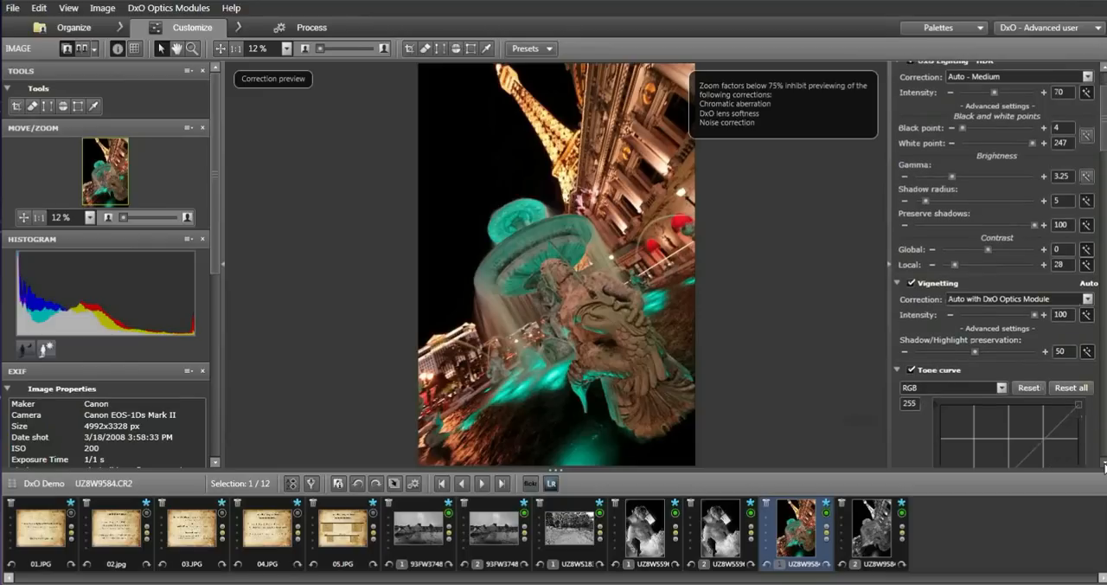
left_click(1104, 466)
left_click(1104, 466)
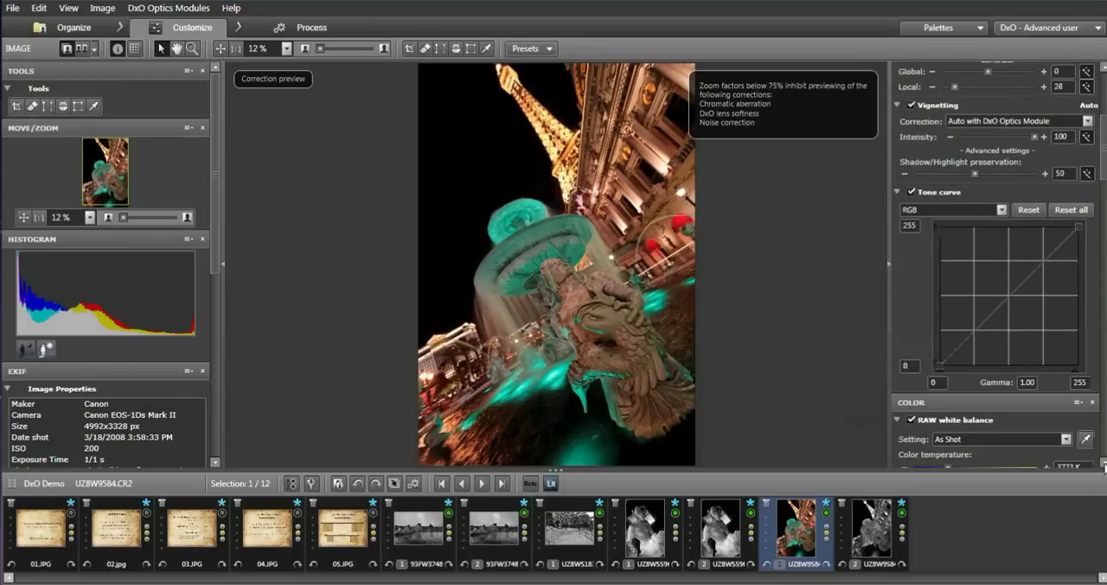
Try a slight midpoint adjustment on the RGB tone curve and reset the curve.
left_click(1012, 297)
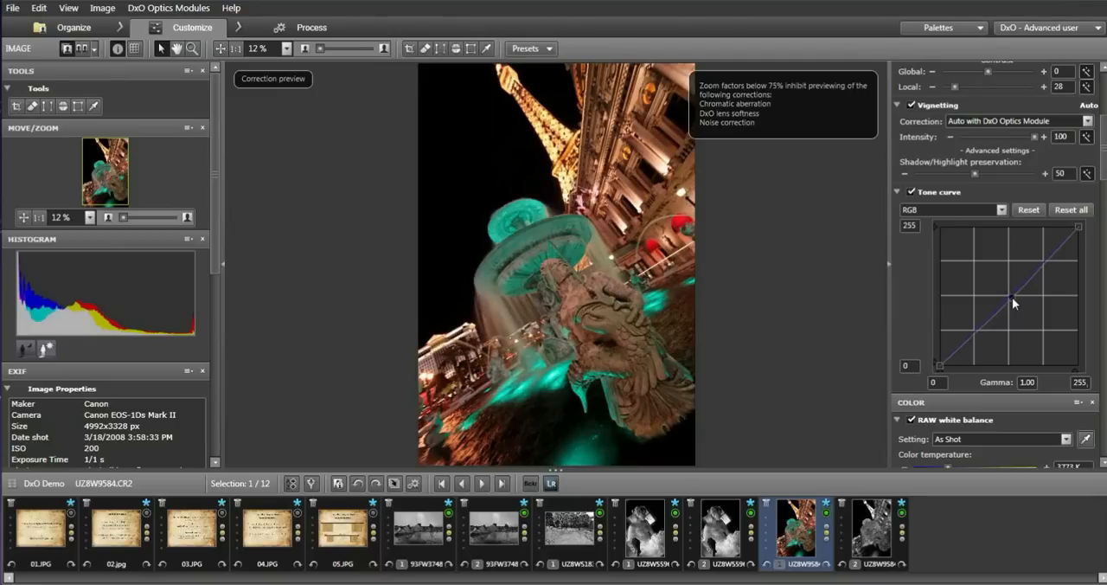
left_click_drag(1012, 296, 1013, 298)
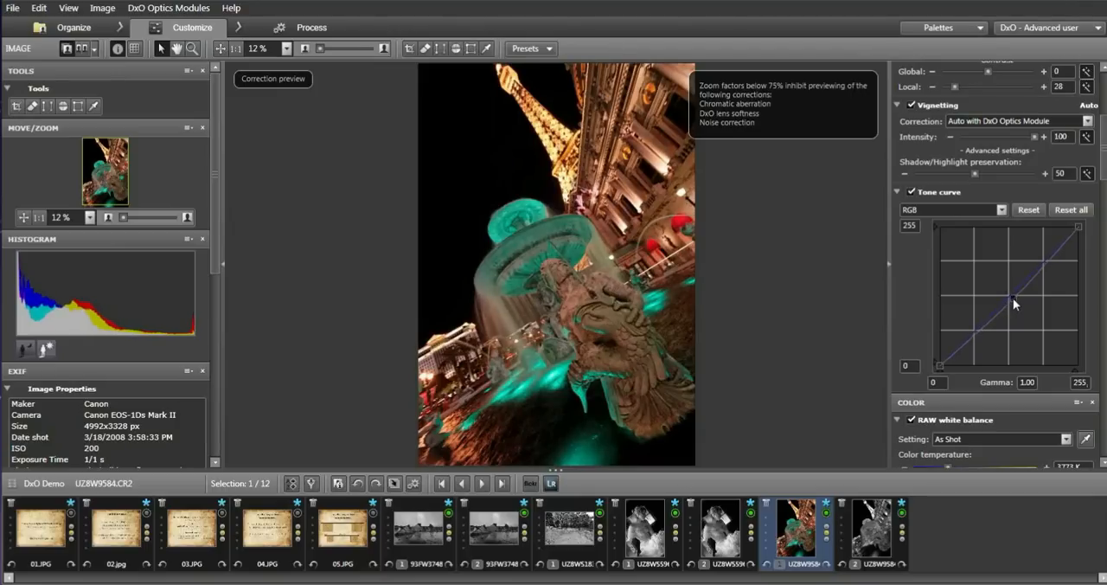
left_click(1028, 210)
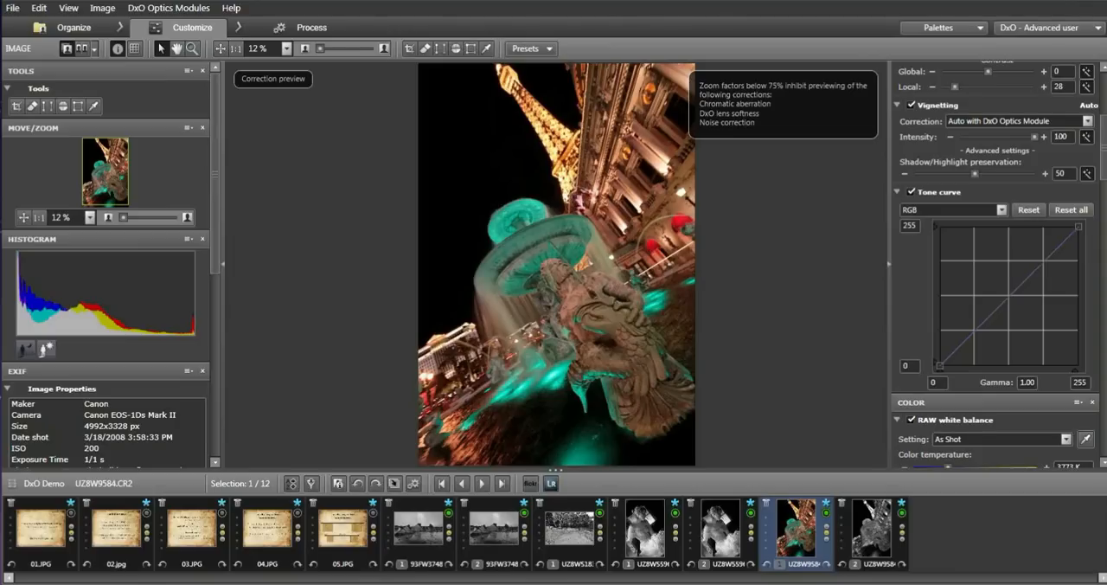
Enable Vibrancy with a value of 25 and turn on the Color rendering correction.
left_click(1104, 464)
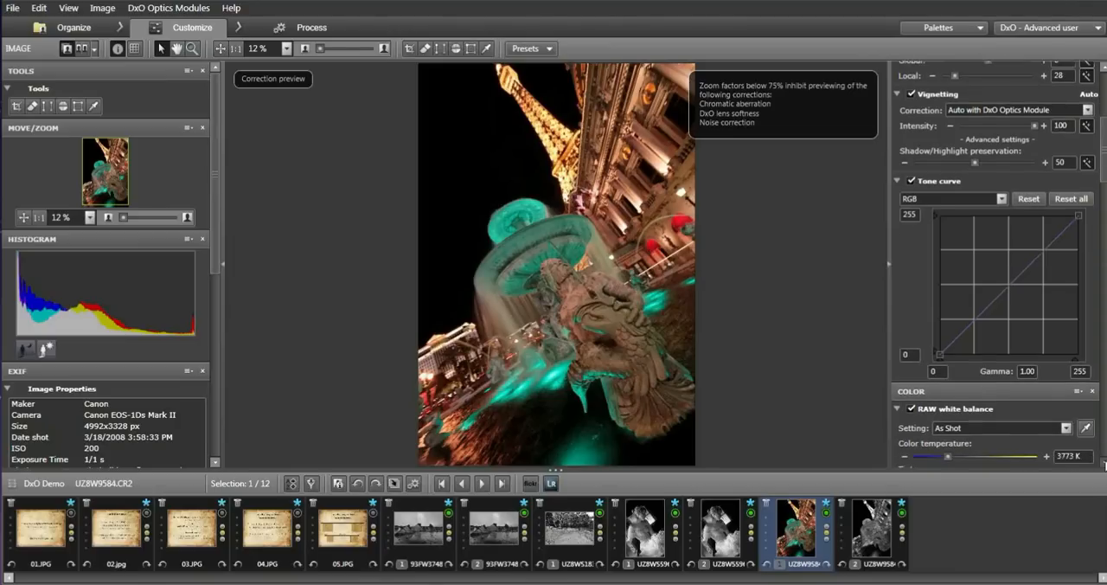
left_click(1104, 464)
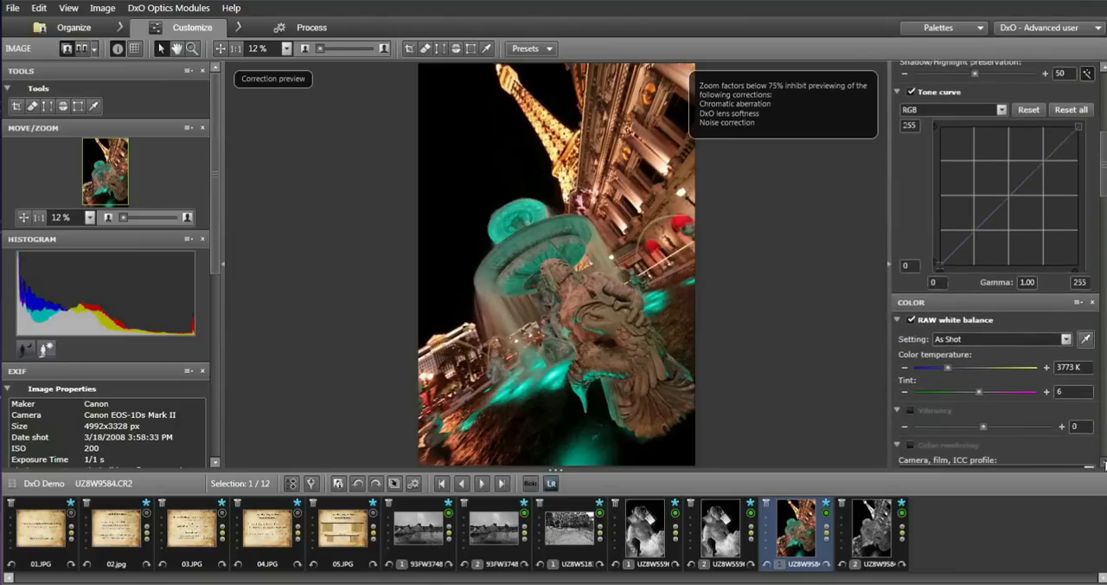
left_click(1104, 463)
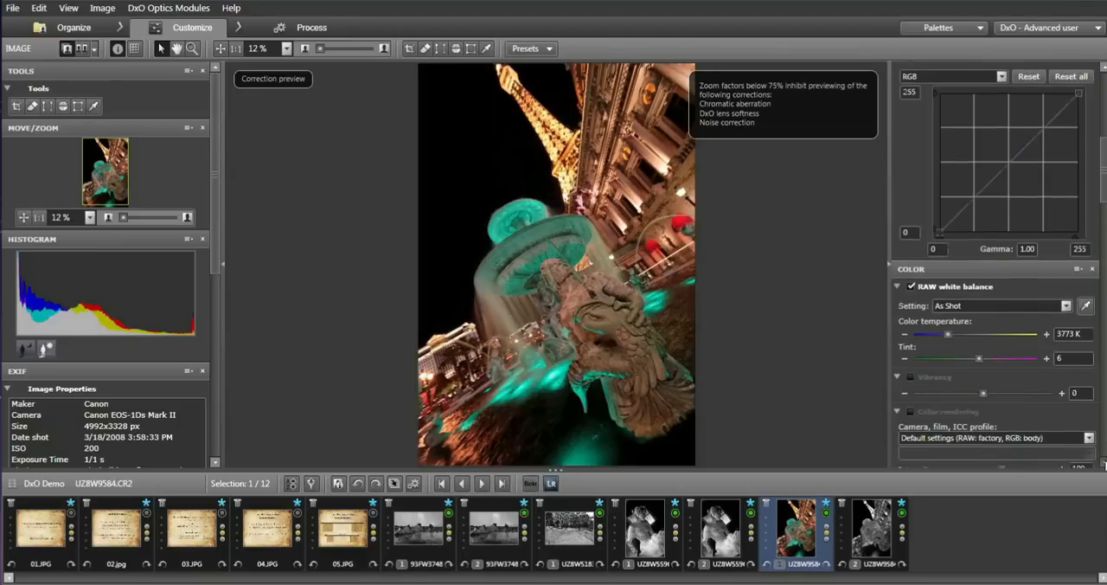
left_click(911, 343)
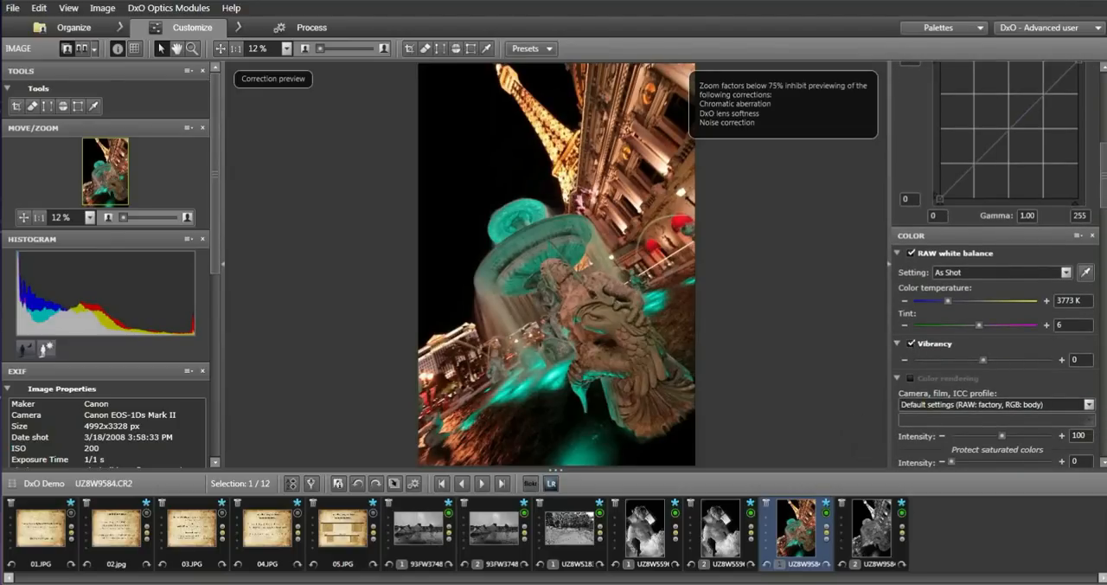
left_click(985, 352)
left_click(1080, 324)
left_click(912, 379)
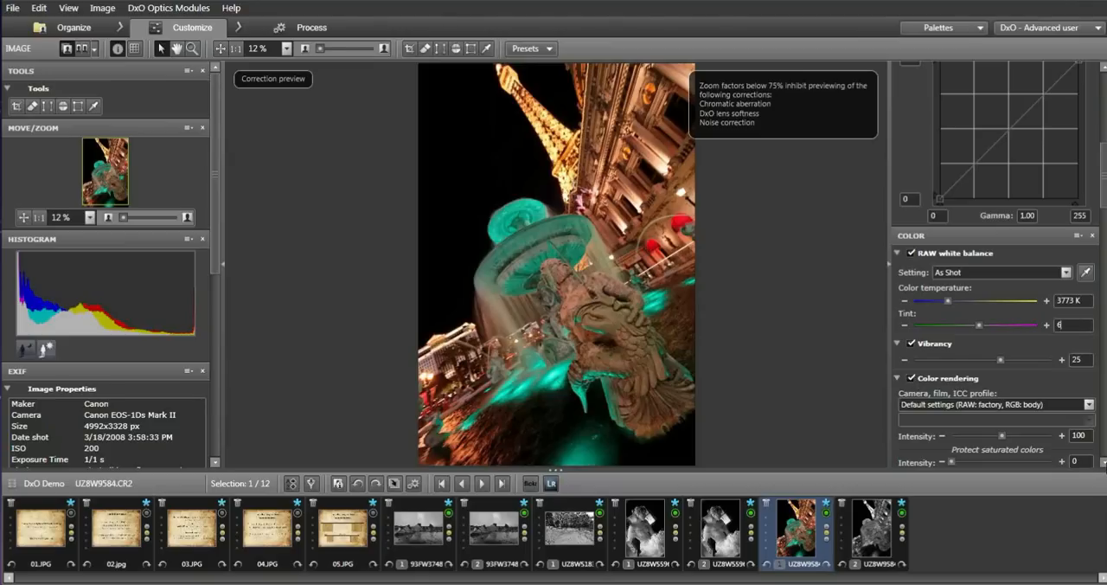
Enable Color modes with contrast at 100 and saturation at 50, and compare the fountain image with its original.
scroll(999, 265, "down", 3)
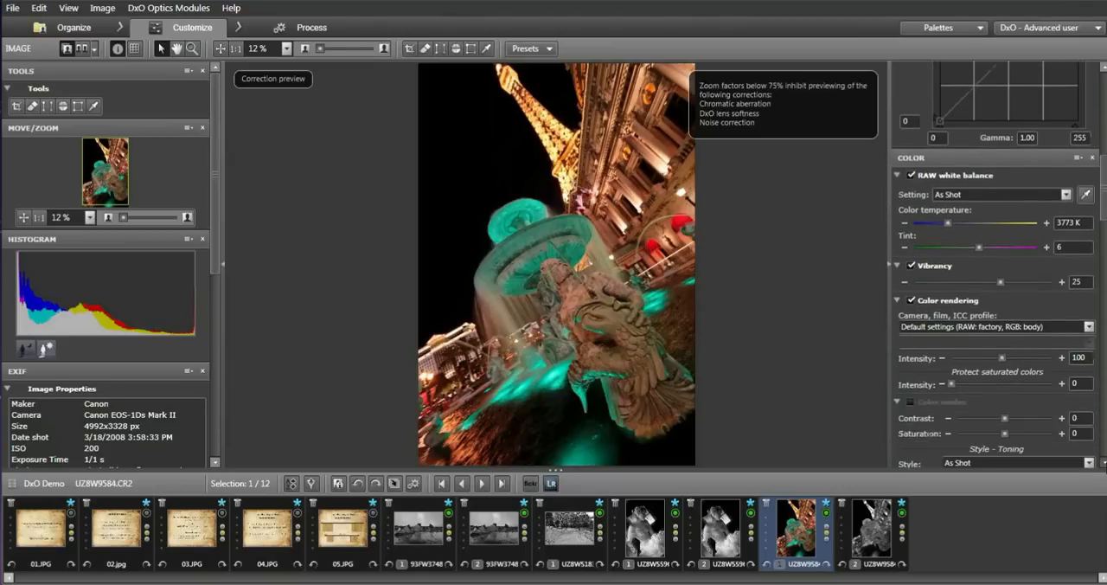
scroll(914, 370, "down", 1)
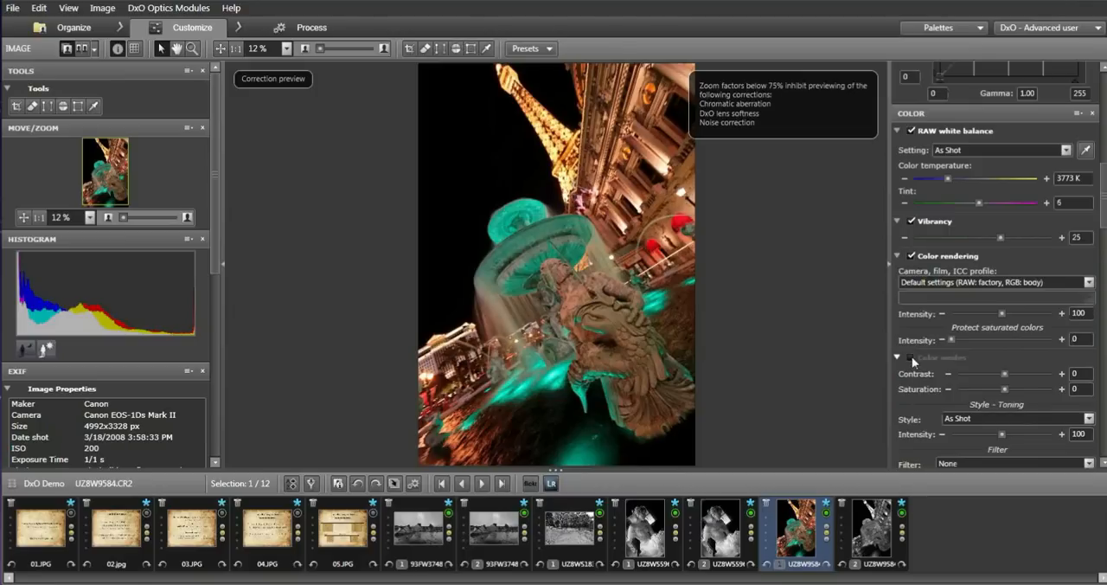
left_click(912, 356)
left_click_drag(1004, 374, 1053, 374)
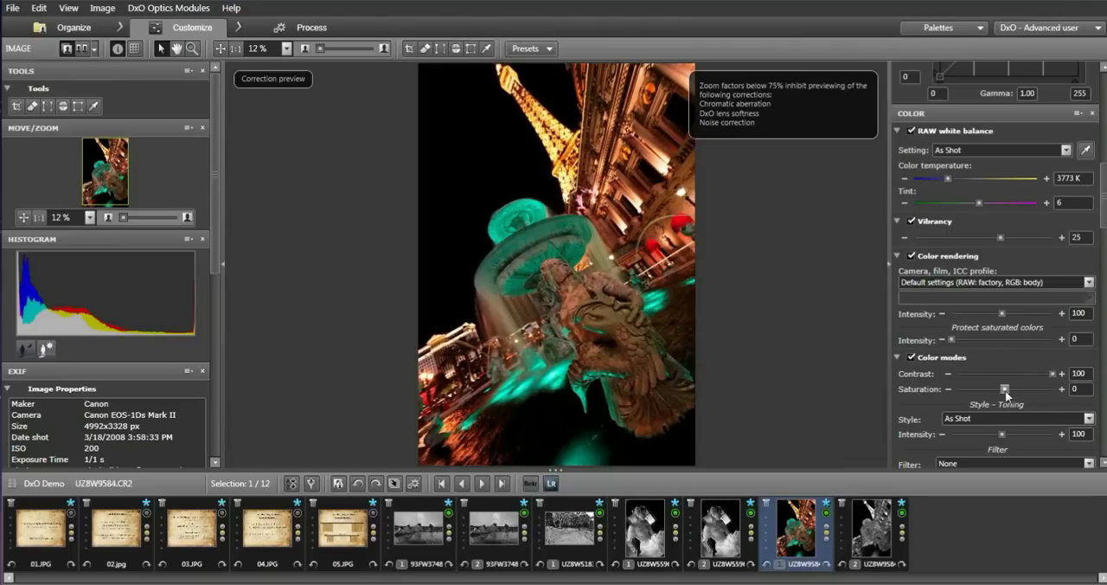
left_click_drag(1005, 390, 1031, 390)
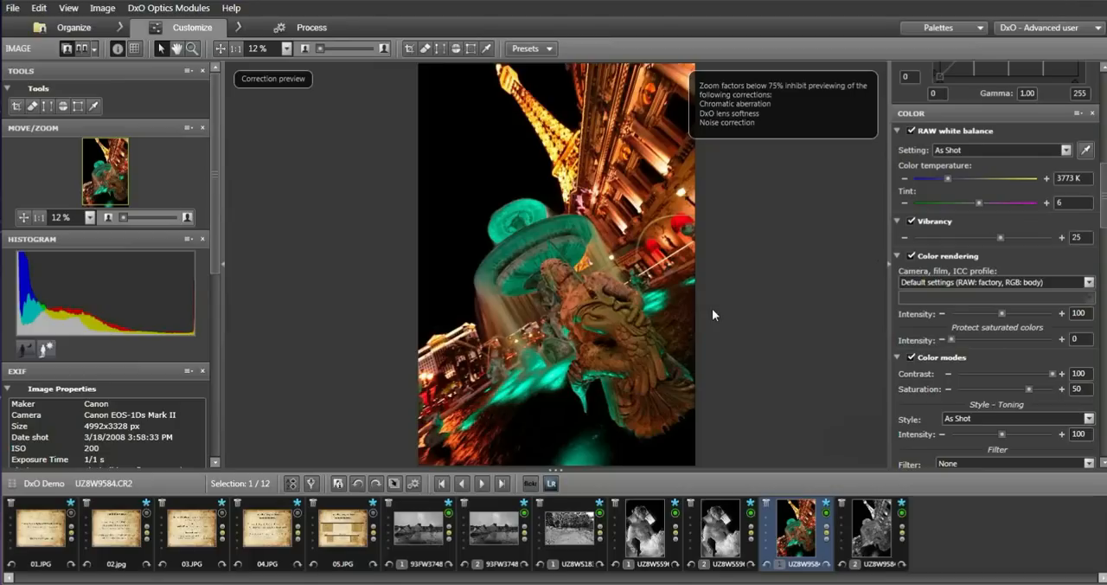
left_click(610, 301)
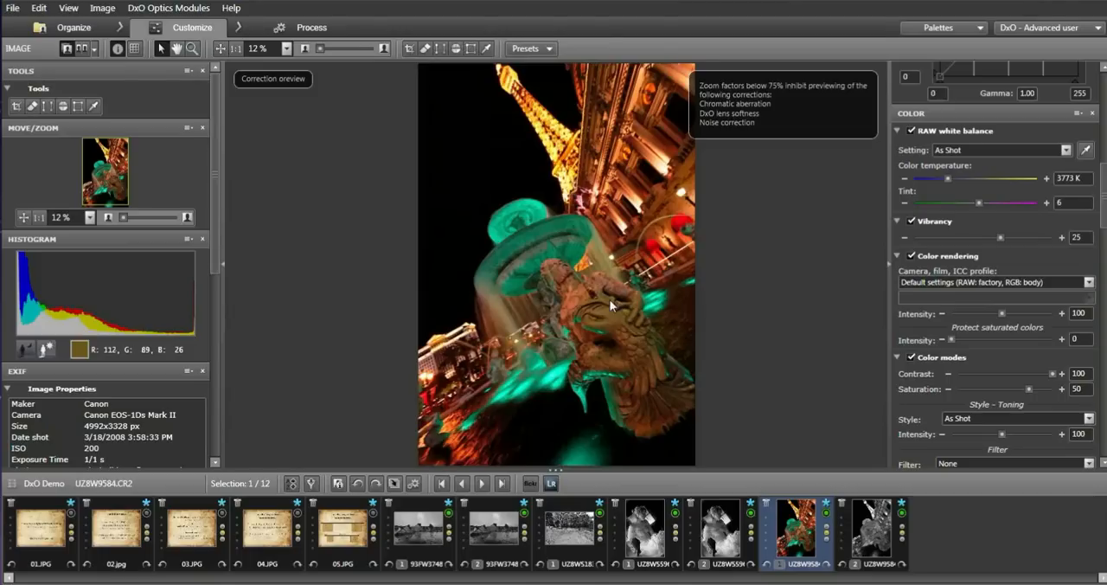
Enable the HSL correction for all channels with saturation at 6.
left_click_drag(1106, 225, 1106, 283)
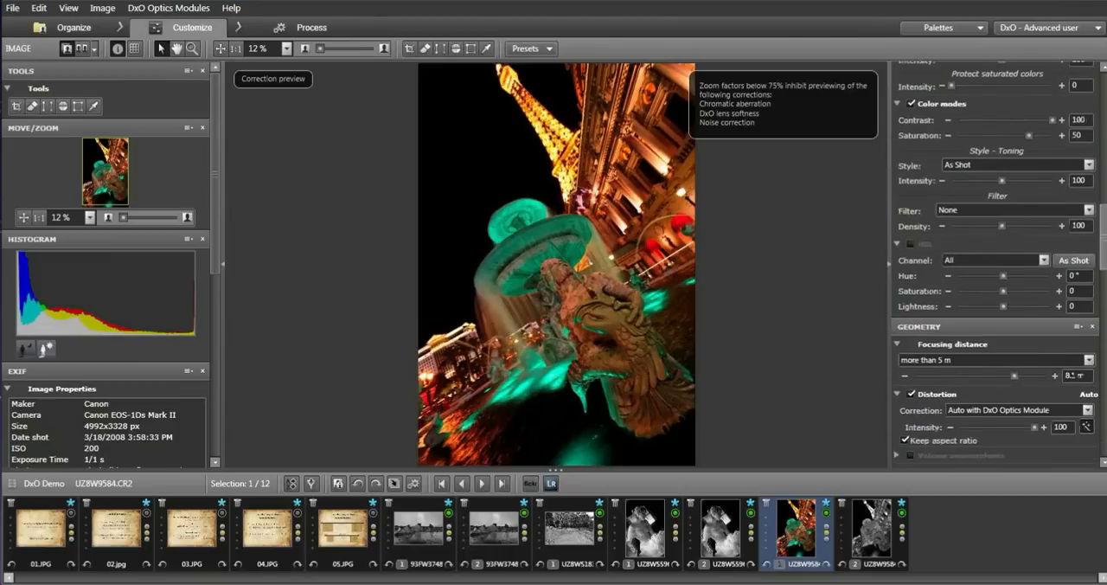
left_click(1060, 292)
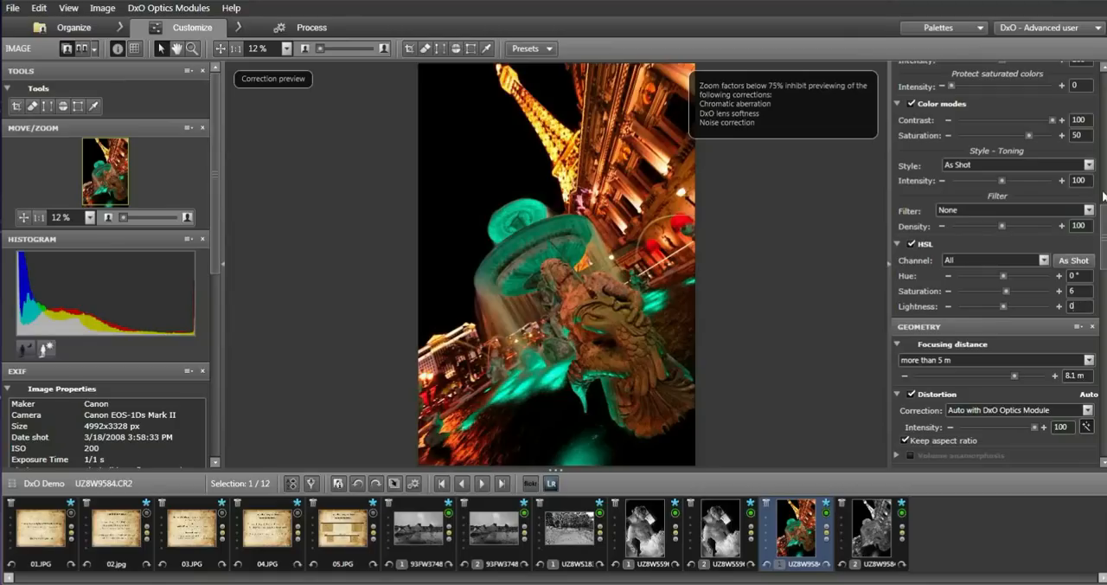
Set RAW noise luminance detail to 74, luminance contrast to 76 and chrominance to 76, and enable color moiré removal.
scroll(995, 259, "down", 1)
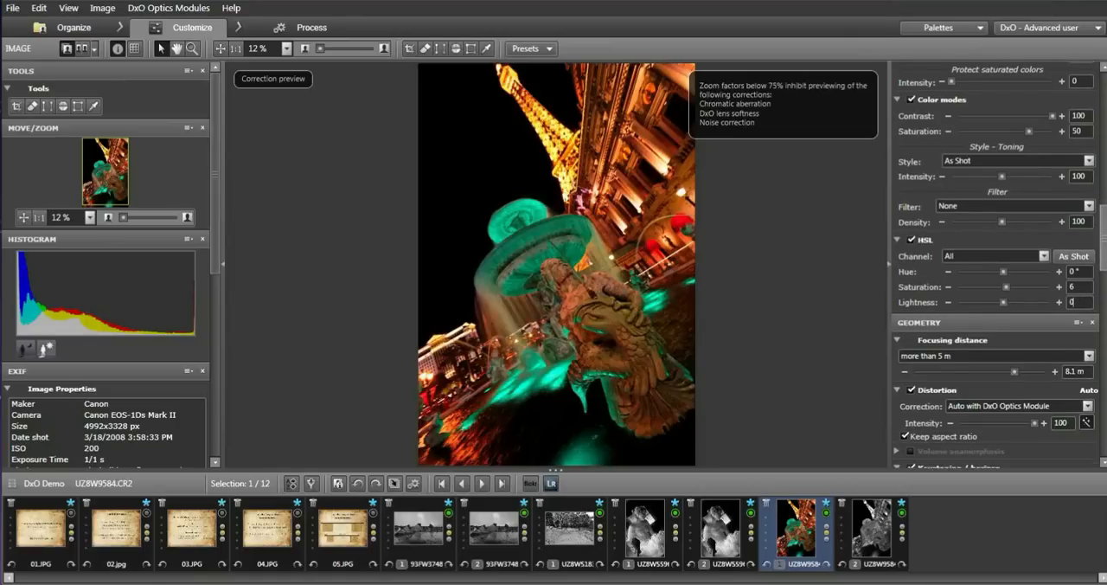
scroll(995, 268, "down", 2)
scroll(995, 268, "down", 5)
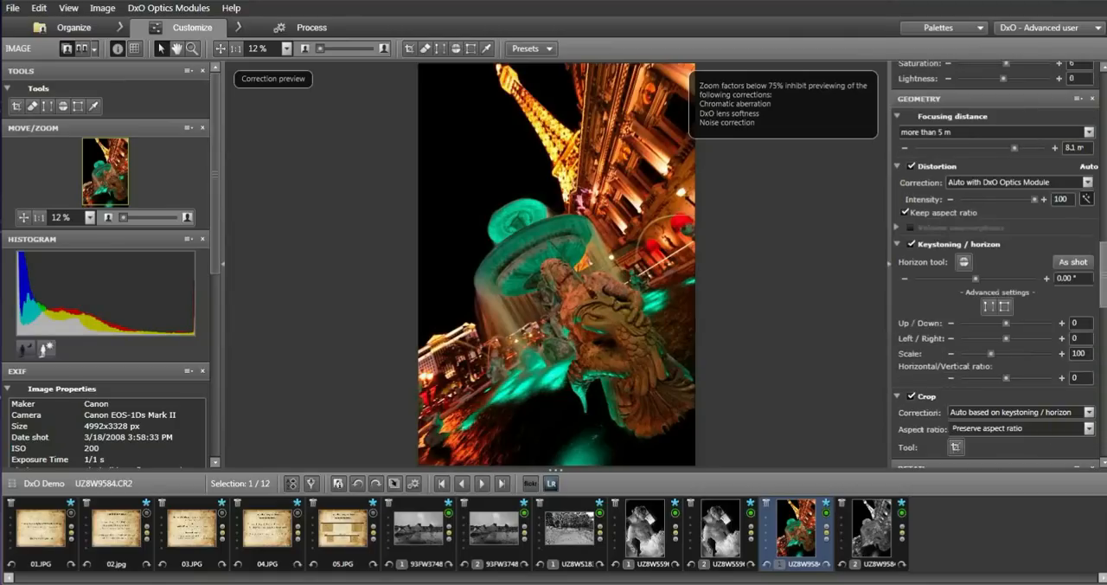
scroll(995, 263, "down", 6)
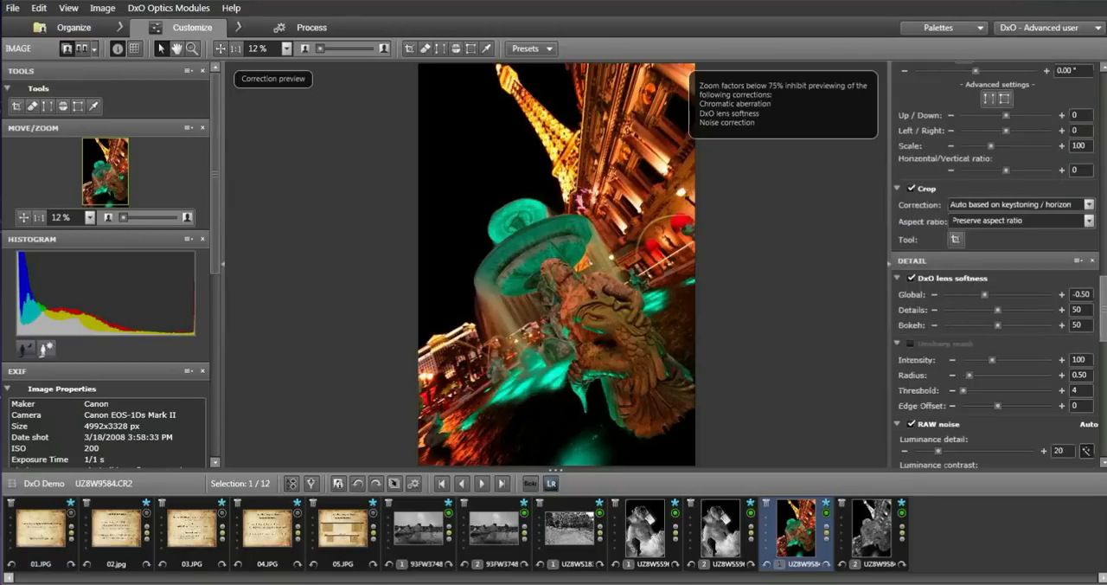
scroll(995, 264, "down", 2)
scroll(939, 282, "down", 3)
left_click_drag(940, 282, 992, 282)
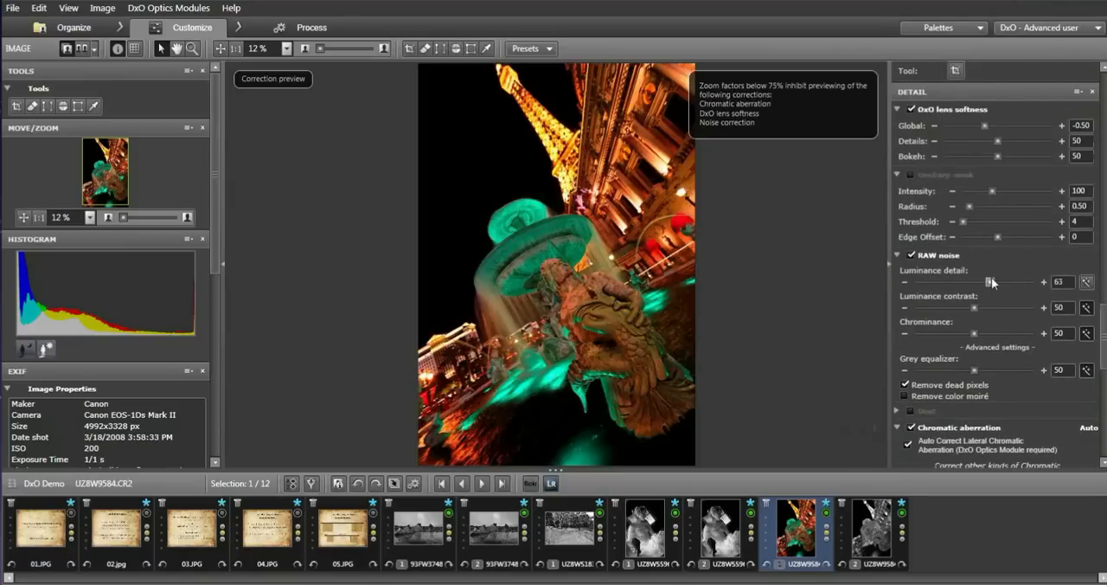
left_click_drag(992, 280, 1006, 334)
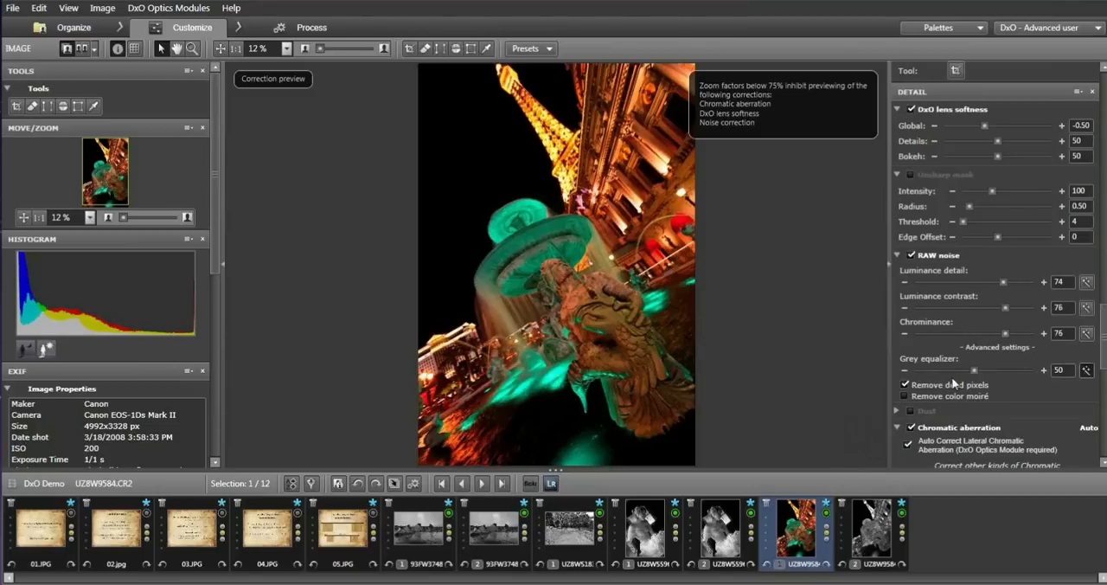
left_click(905, 396)
Set the DxO FilmPack color rendering profile to Color negative films - DxO FilmPack.
scroll(1104, 342, "down", 5)
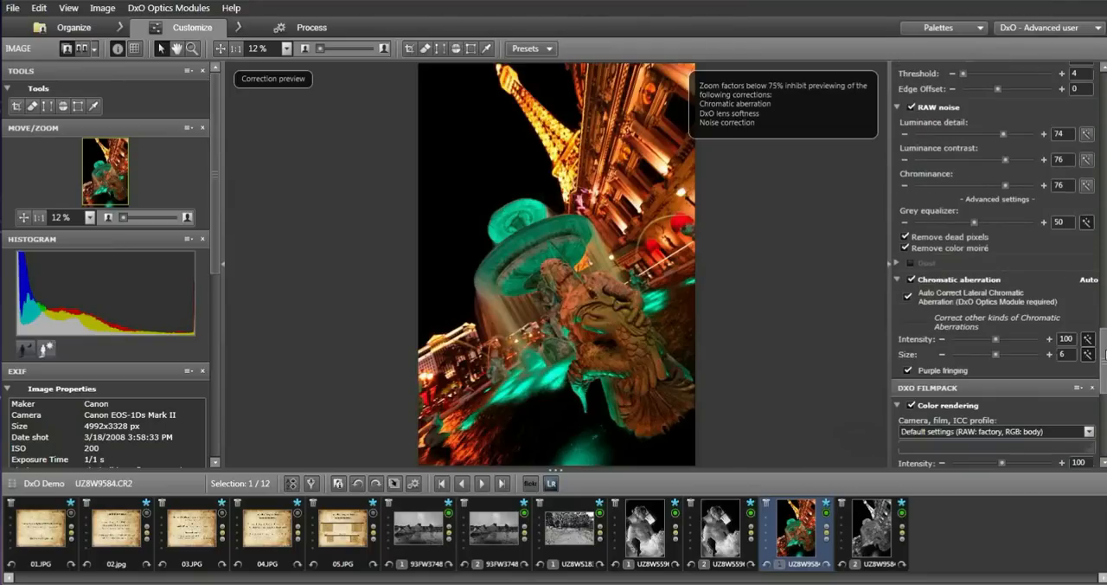
scroll(1105, 353, "down", 5)
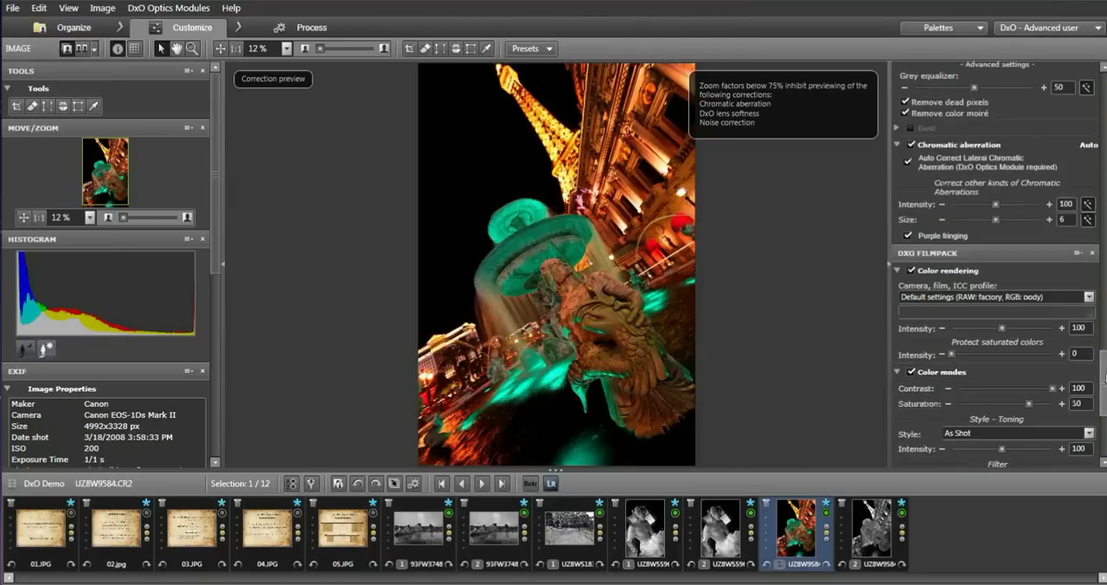
scroll(1105, 377, "down", 1)
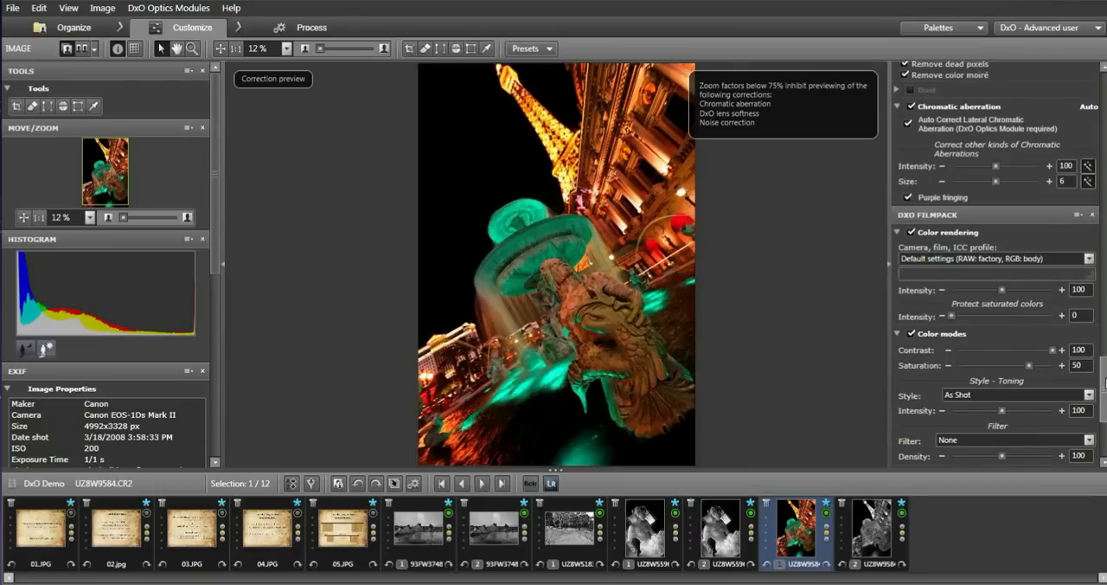
left_click(1089, 259)
left_click(1038, 276)
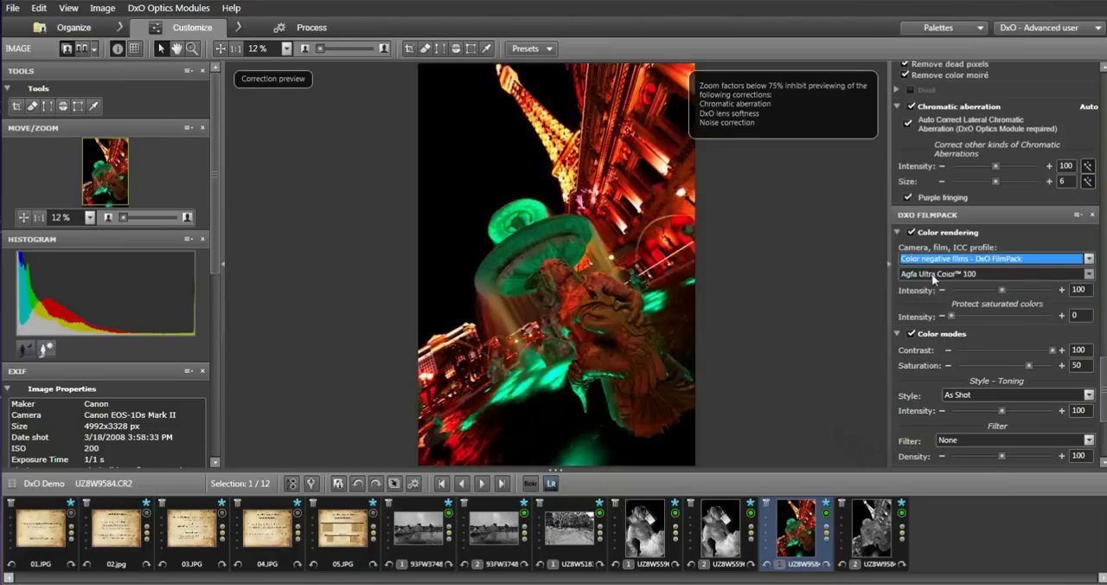
Try the Kodak Elite Color 400 and Lomography Redscale 100 film renderings on the fountain photo.
left_click(932, 274)
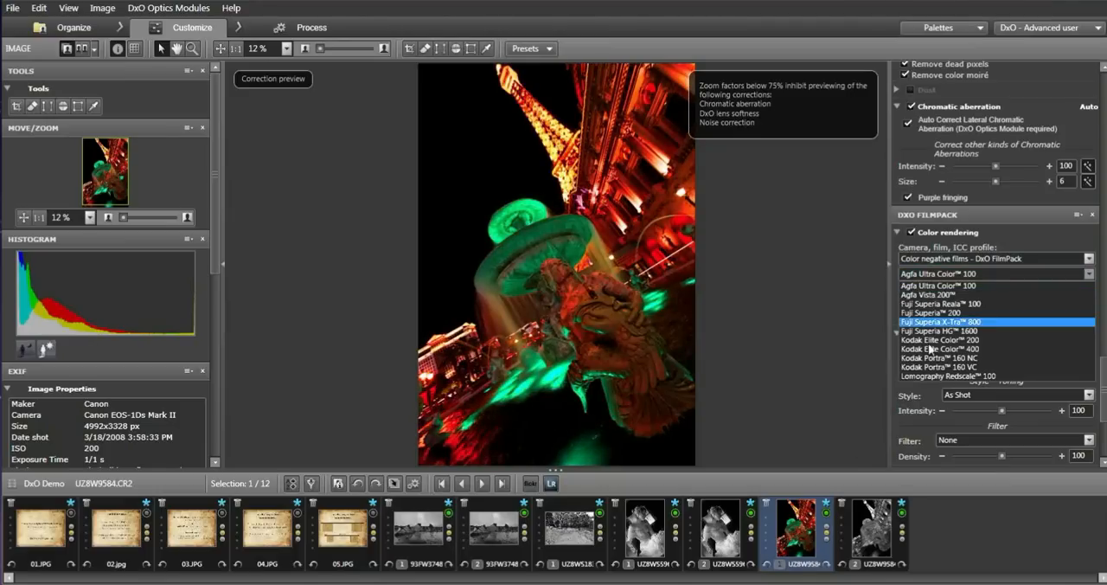
left_click(931, 350)
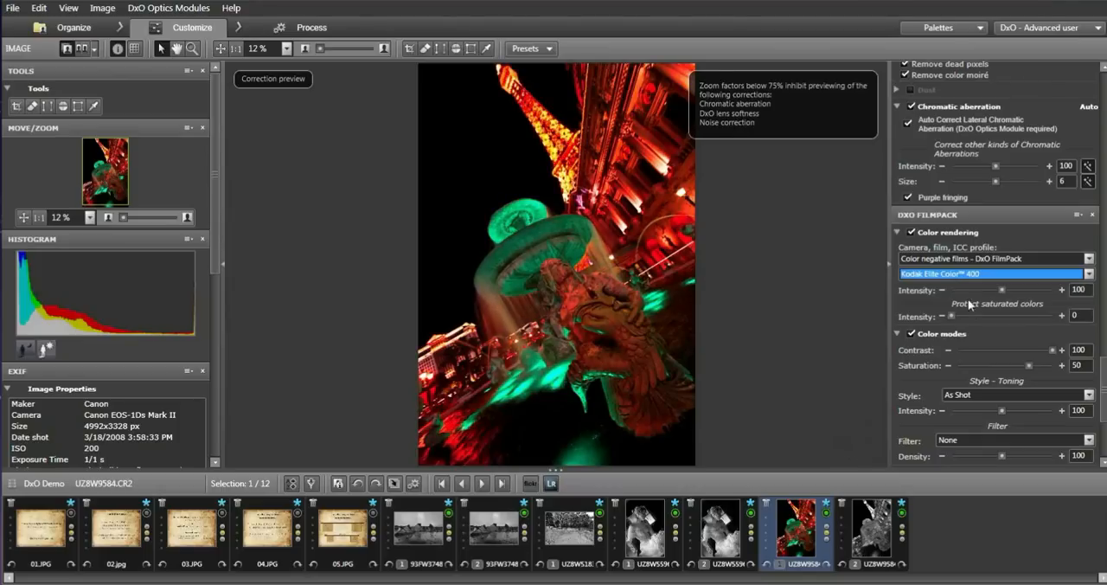
left_click(941, 277)
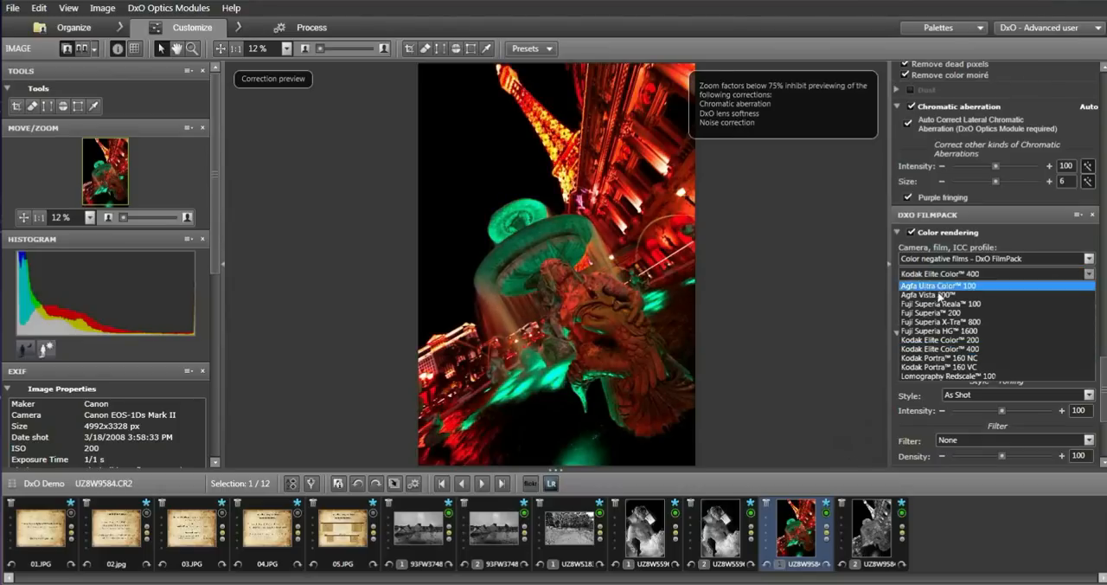
left_click(936, 375)
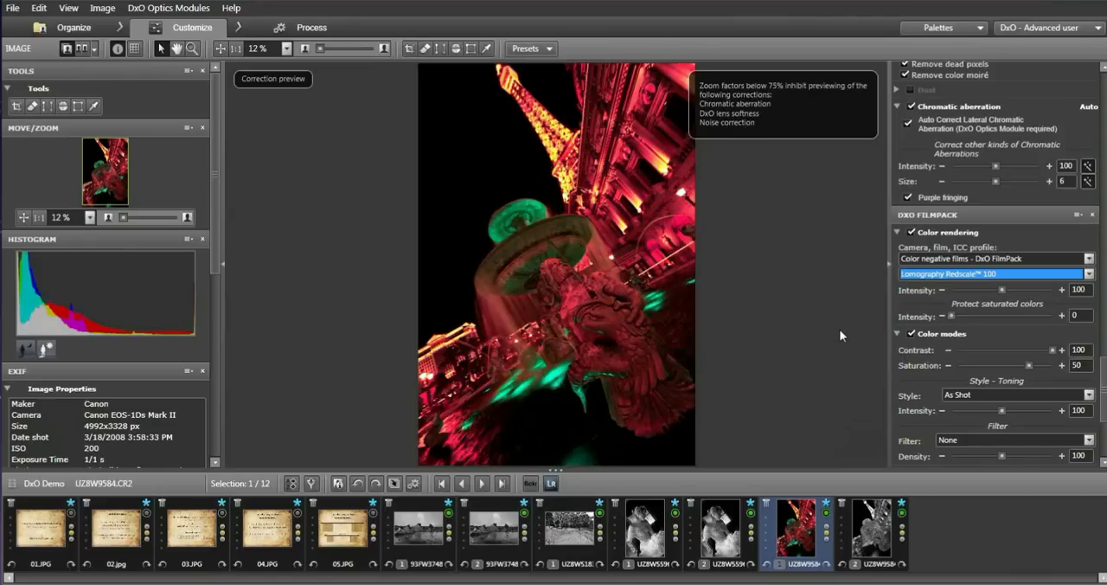
Apply the Kodak Portra 160 NC film rendering to the fountain photo.
left_click(1089, 273)
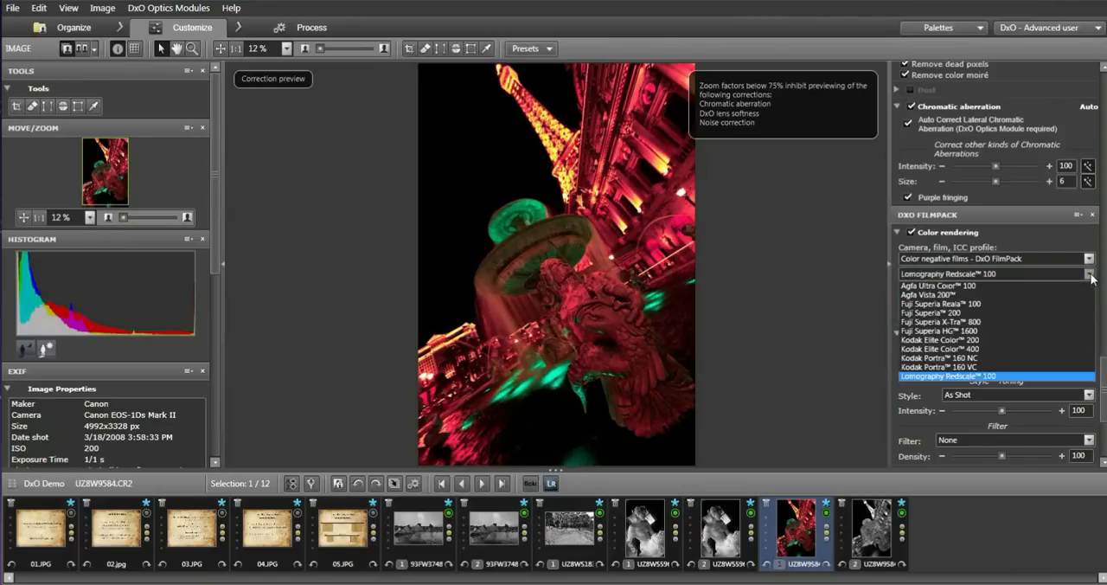
left_click(976, 356)
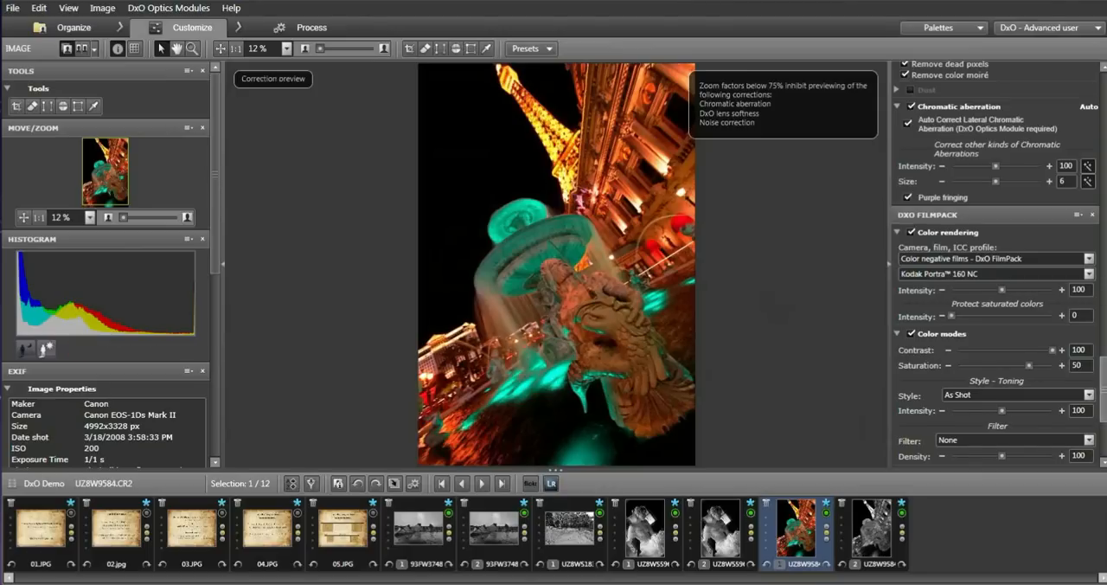
Set the Color modes toning style of the fountain photo to B&W.
scroll(995, 265, "down", 3)
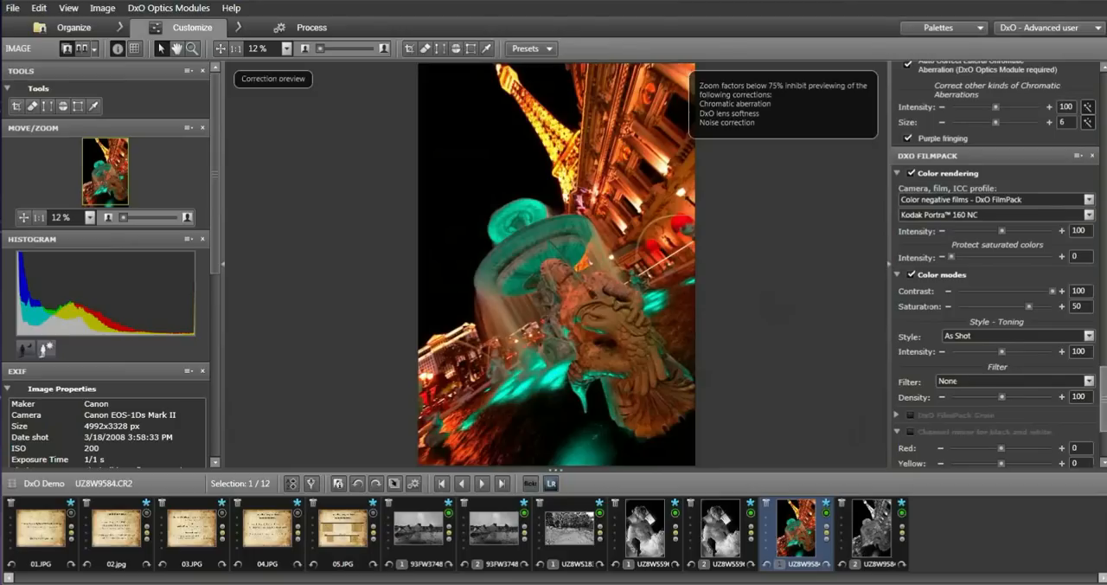
left_click(1038, 336)
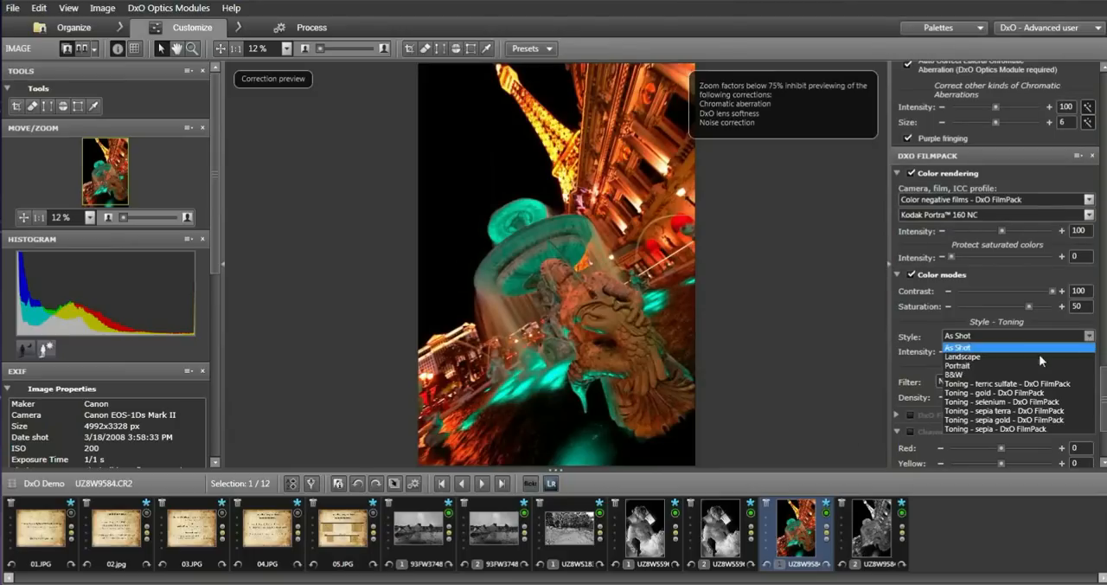
left_click(986, 377)
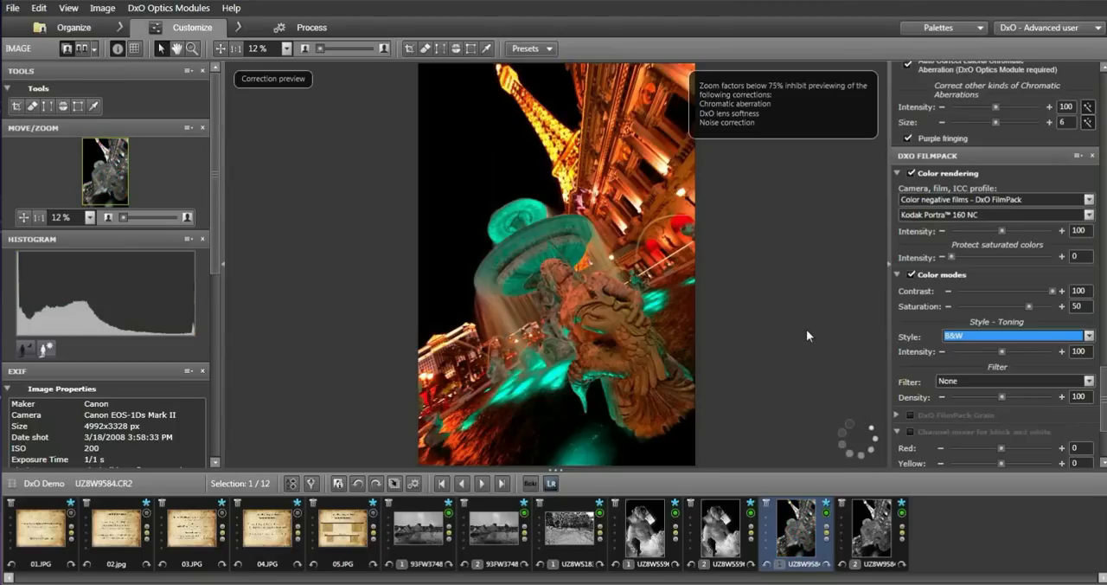
Compare the black-and-white fountain photo with its original and examine the tower, basin and statue details up close.
left_click(612, 321)
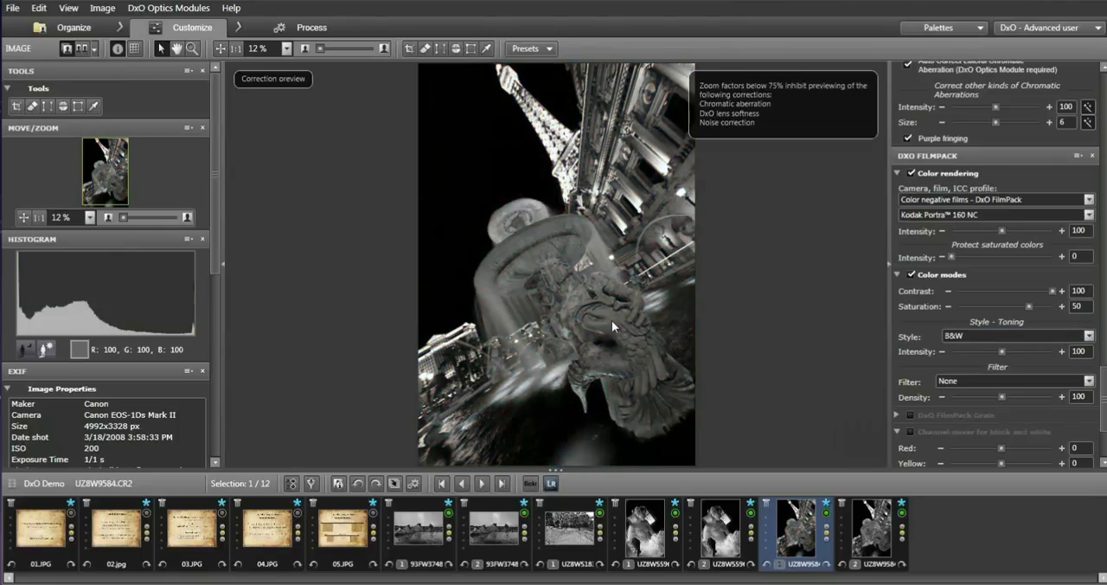
left_click(612, 320)
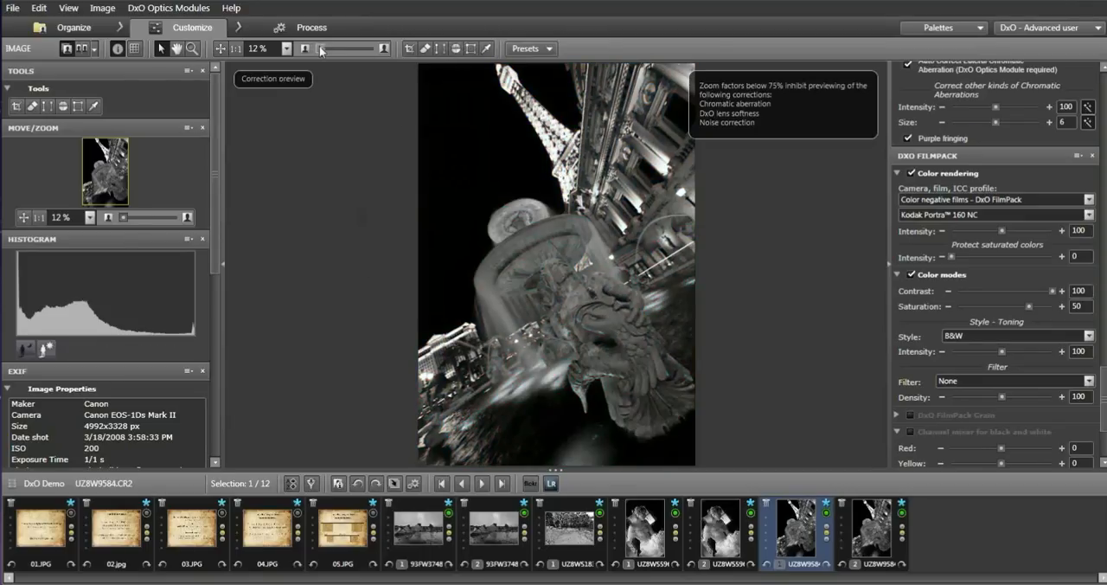
left_click_drag(321, 50, 331, 49)
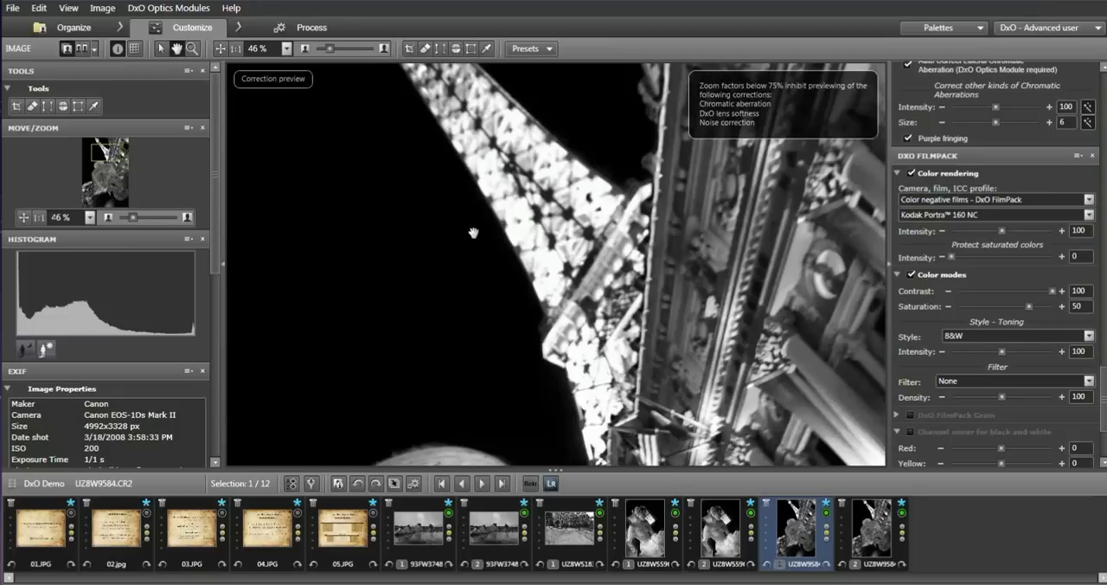
left_click_drag(640, 404, 556, 92)
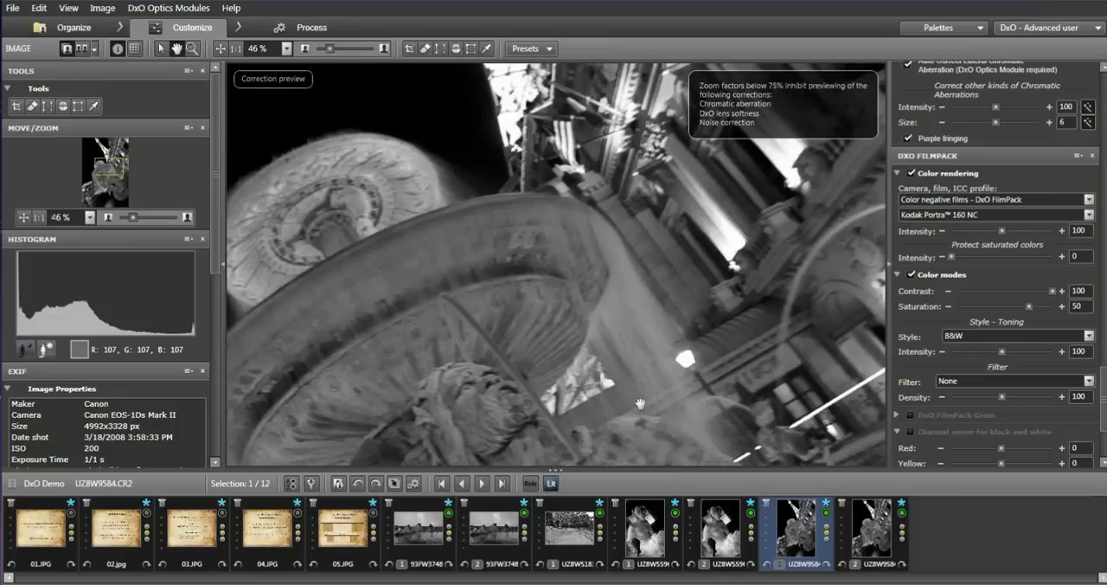
left_click_drag(640, 404, 706, 250)
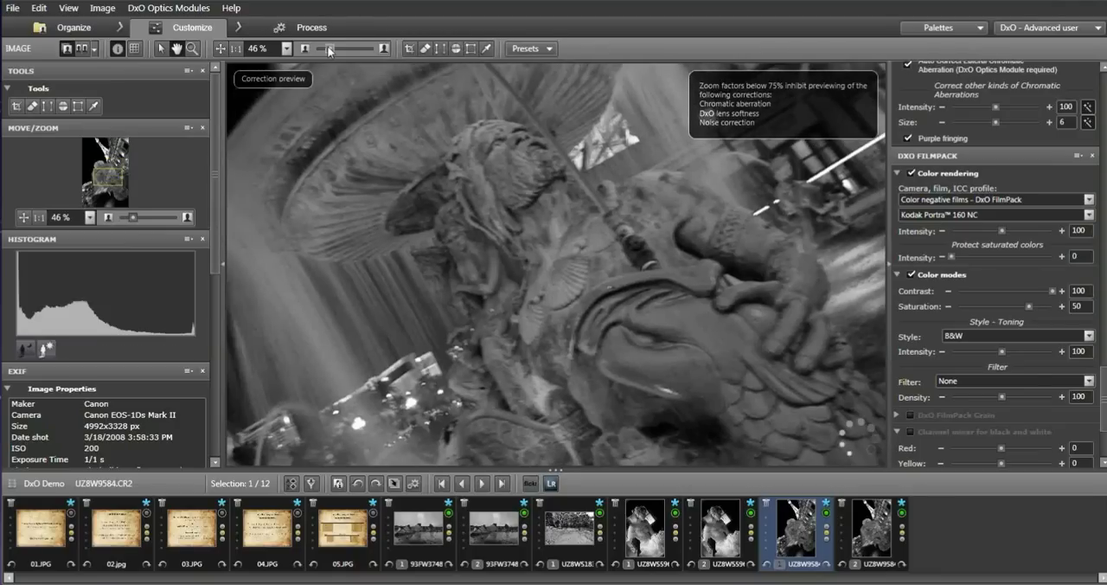
left_click_drag(328, 50, 321, 48)
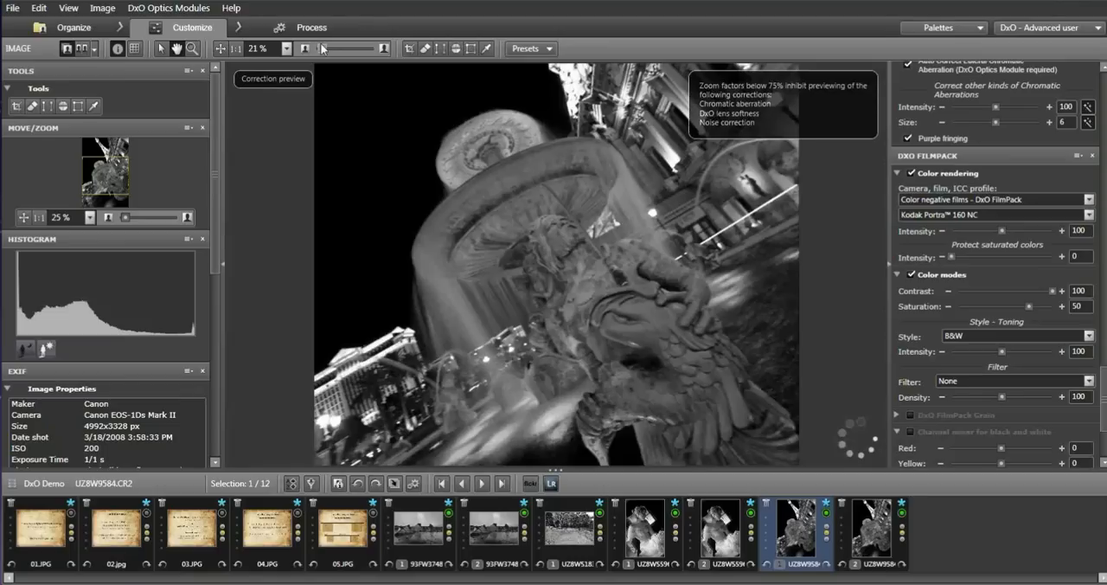
Try the Warm tone - DxO FilmPack filter on the fountain photo and return the filter to None.
left_click_drag(1102, 412, 975, 209)
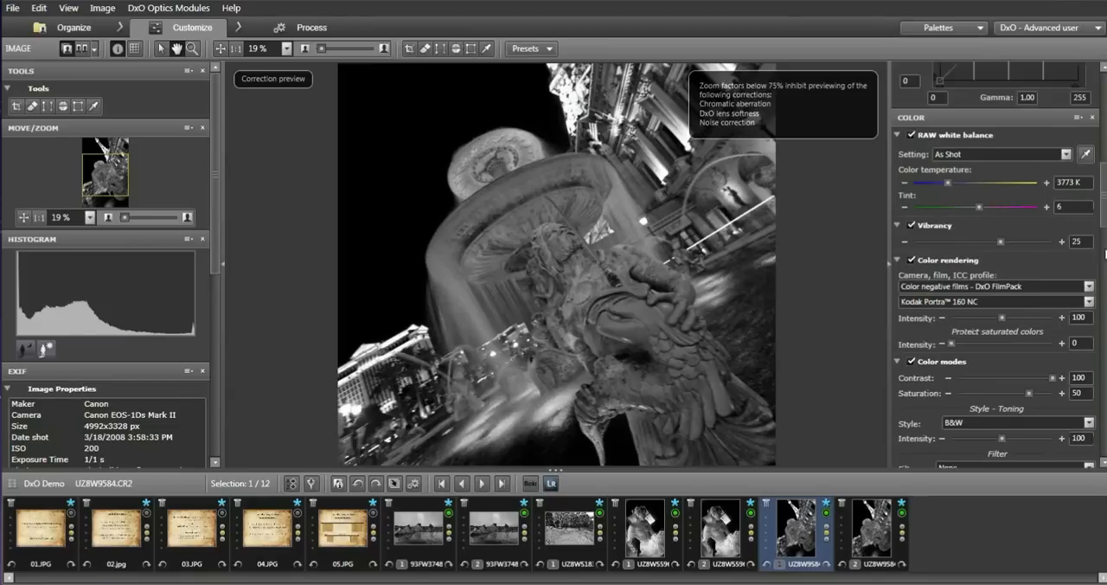
left_click_drag(1103, 221, 1105, 267)
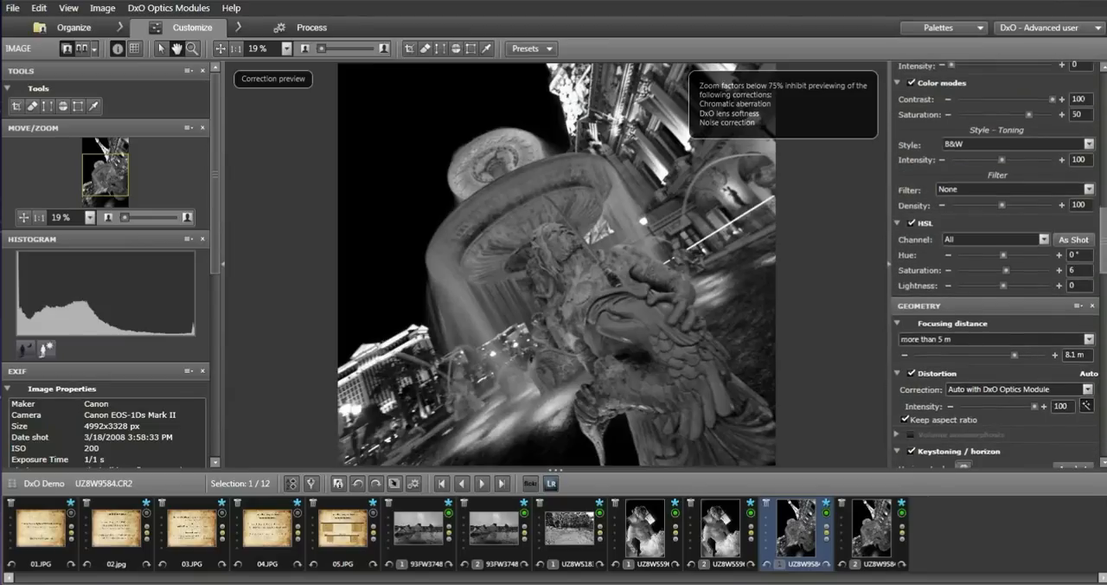
left_click(953, 188)
left_click(981, 328)
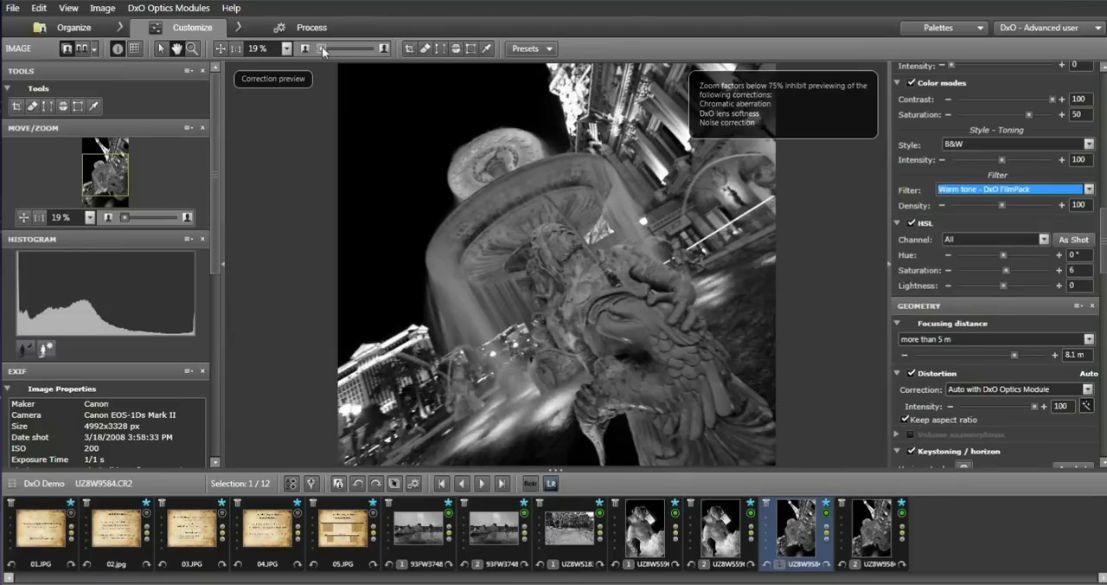
left_click_drag(323, 46, 328, 49)
left_click(1089, 190)
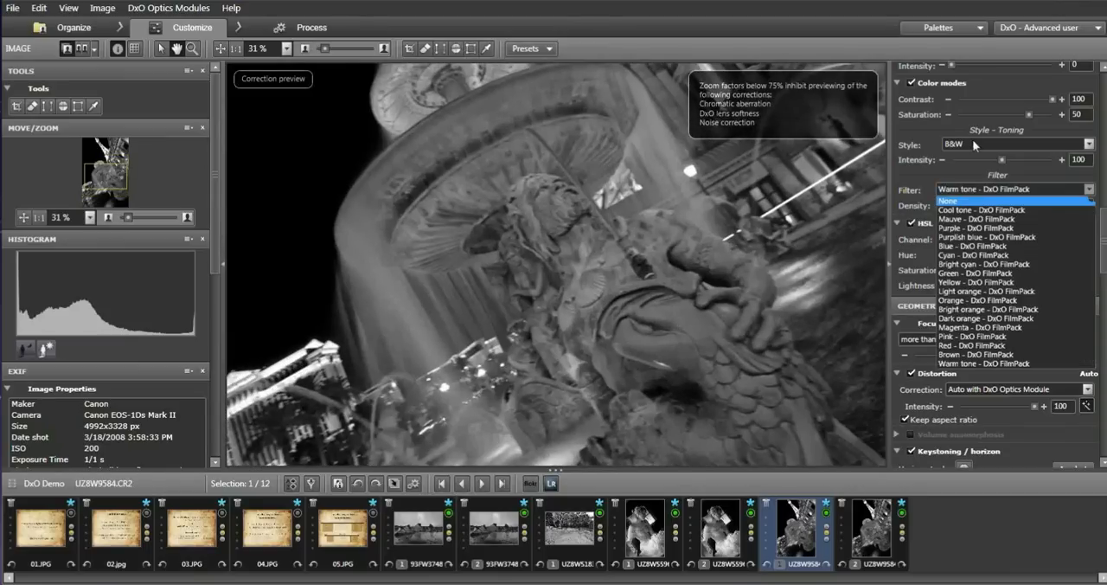
left_click(949, 202)
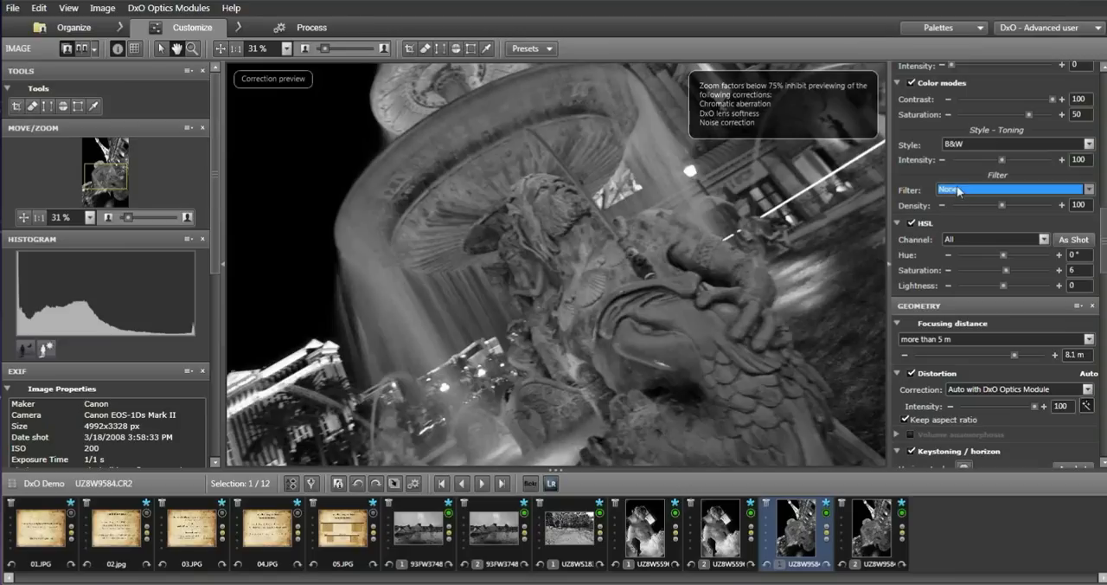
Set the fountain photo's RAW white balance to a color temperature of 2875 K and a tint of -27.
left_click_drag(1104, 253, 1103, 205)
left_click_drag(948, 194, 935, 196)
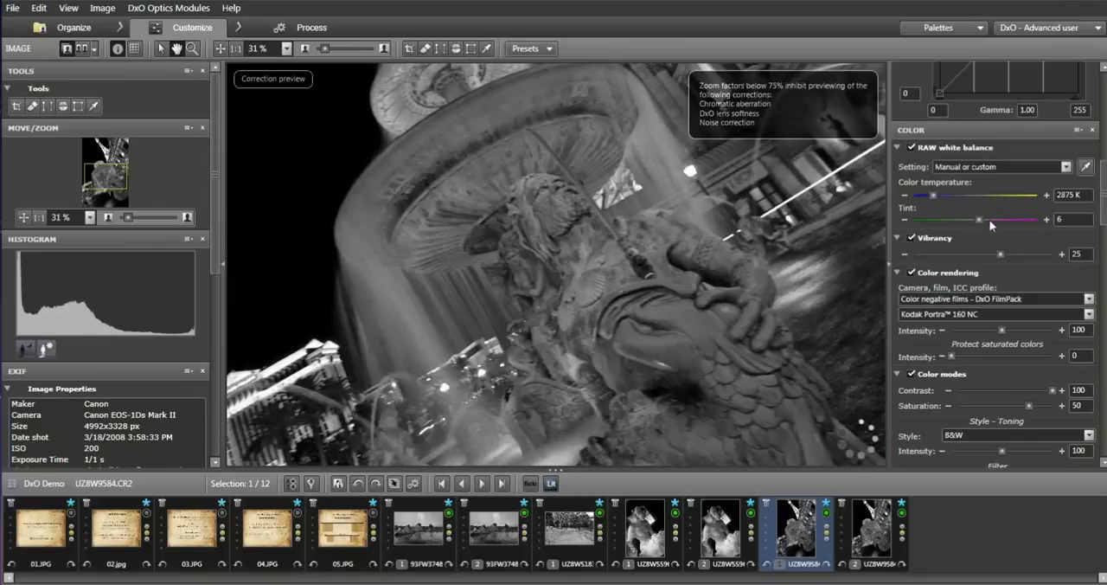
left_click_drag(991, 224, 1000, 218)
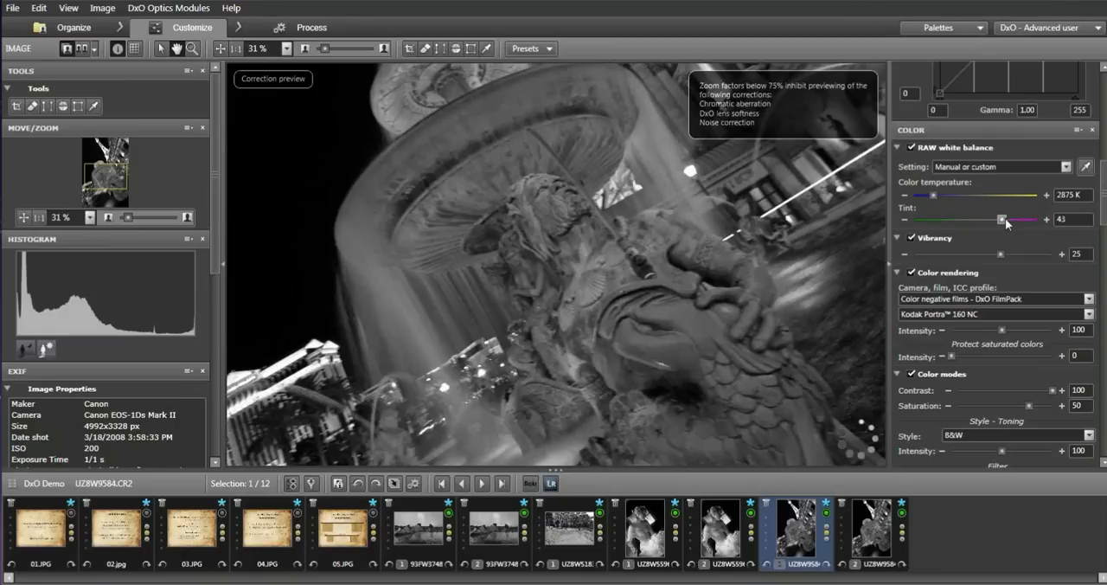
left_click_drag(1007, 222, 962, 223)
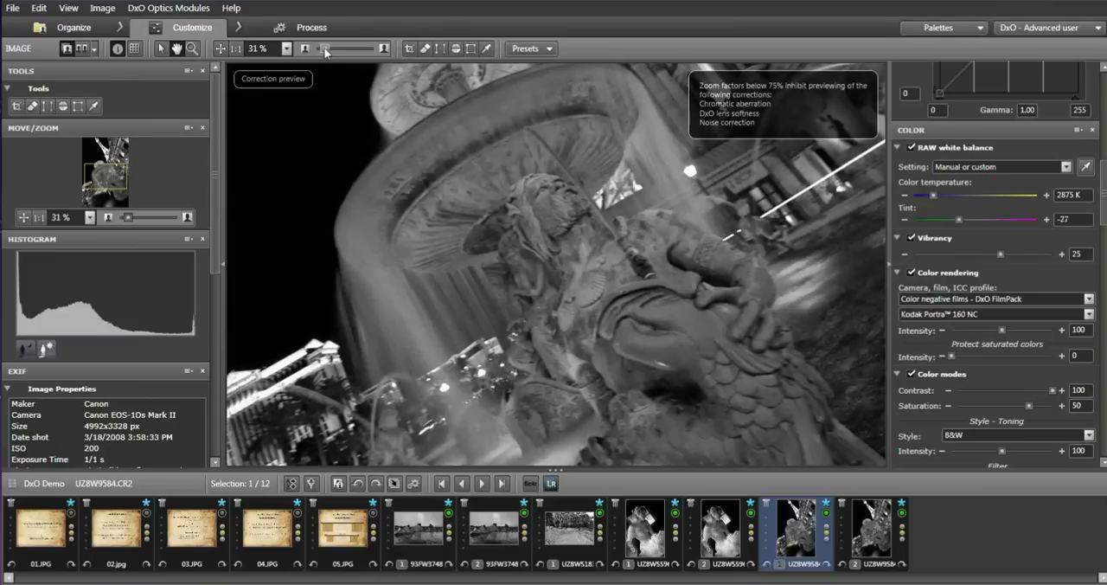
left_click_drag(325, 51, 321, 49)
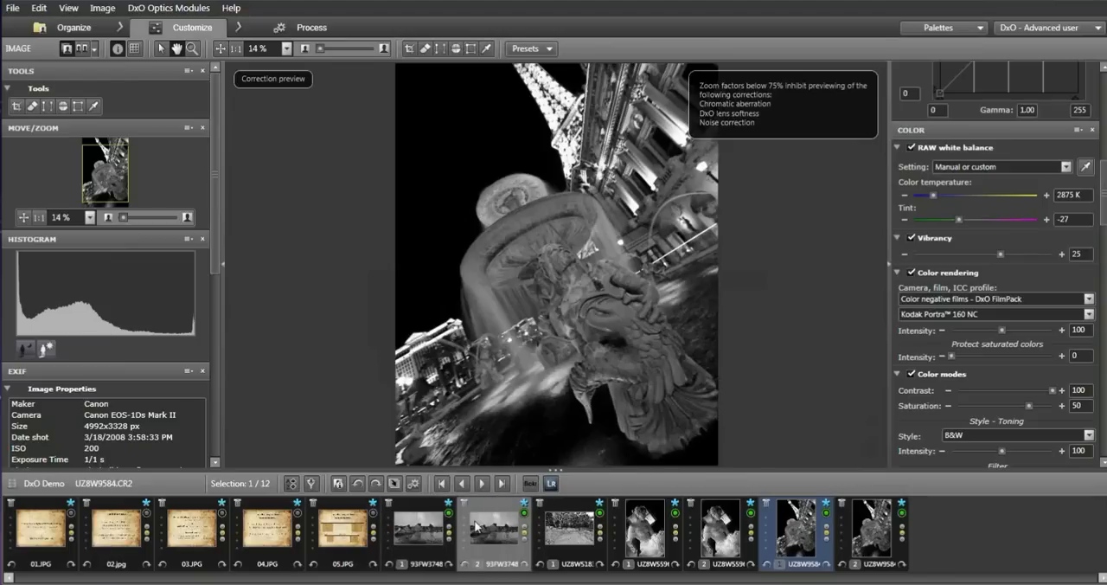
View the black-and-white versions of the pyramid photo 93FW3748.TIF and the tree-lined road photo UZ8W5183.CR2.
mouse_move(482, 525)
left_click(490, 532)
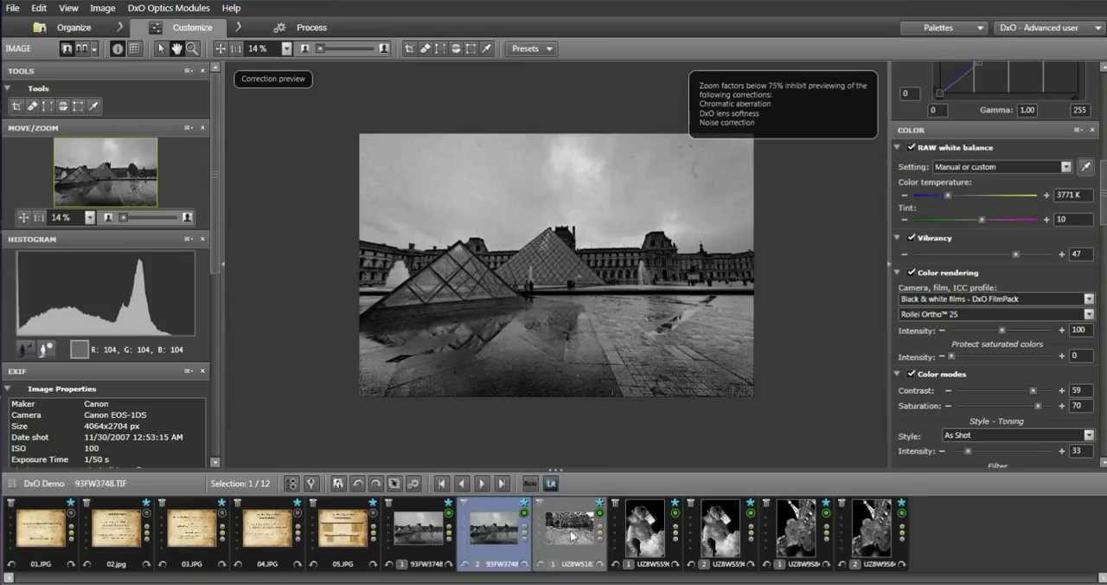
left_click(571, 536)
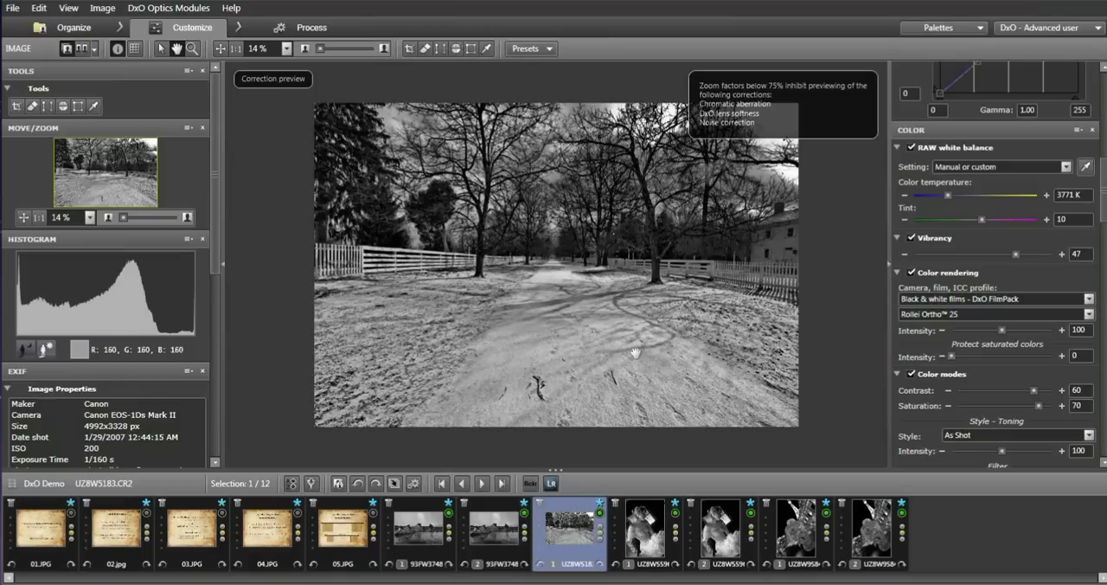
Apply the HDR - Realistic (RAW only) single-shot preset to the portrait photo UZ8W5596.CR2.
left_click(648, 542)
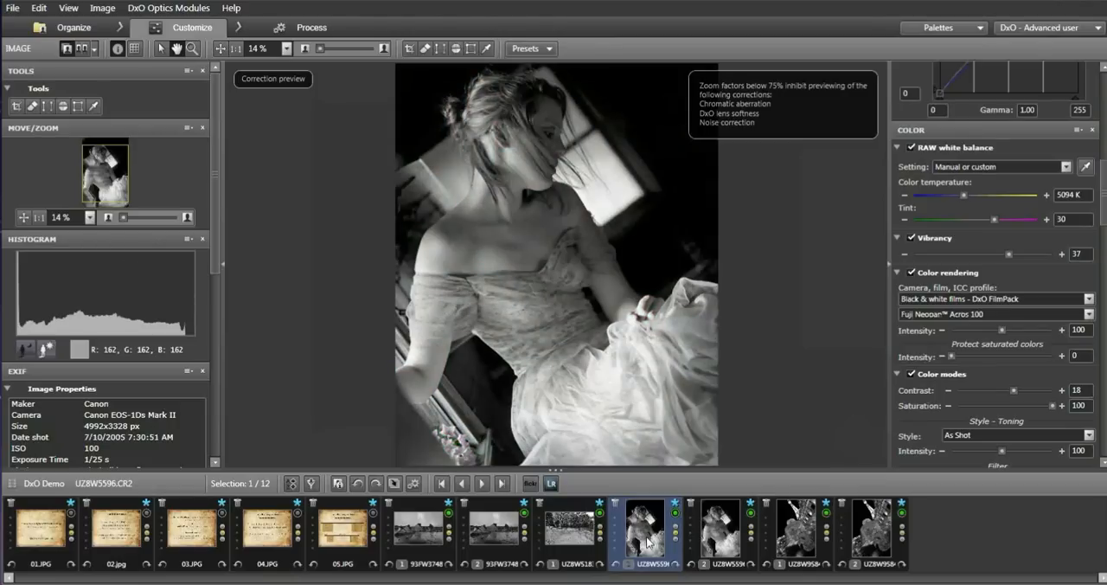
right_click(647, 543)
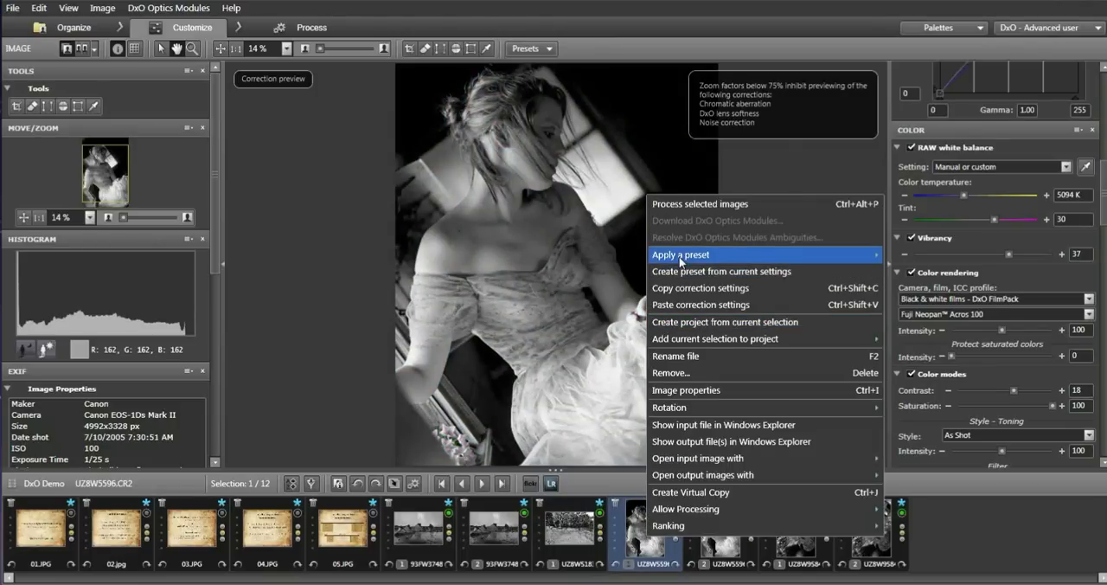
mouse_move(681, 258)
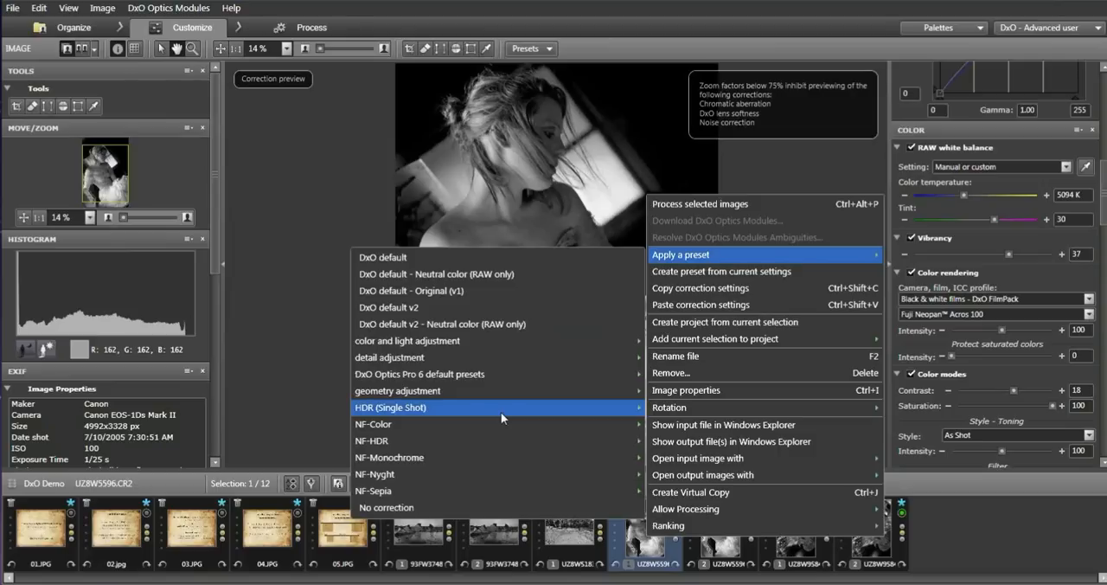
mouse_move(501, 412)
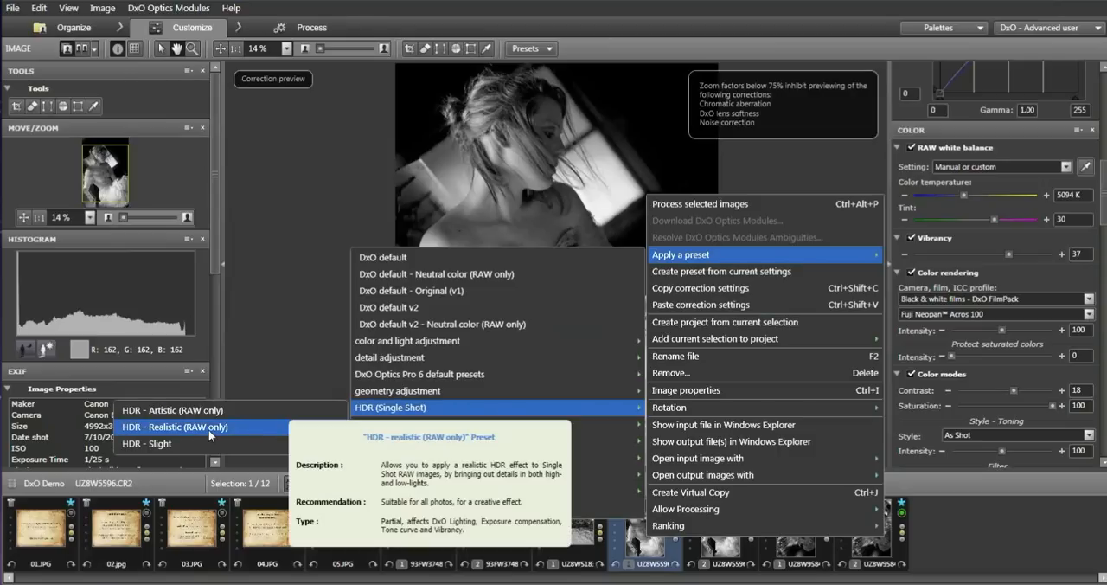
left_click(209, 427)
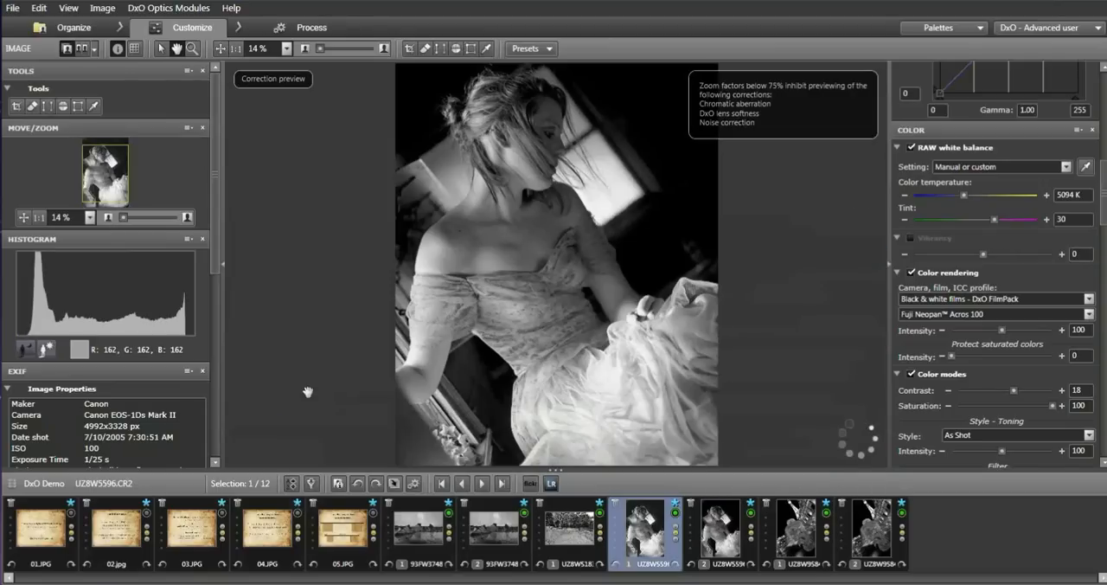
Try the Default settings (RAW: factory, RGB: body) color rendering on the portrait, undoing and redoing it to compare with the black-and-white film version.
left_click(1089, 299)
left_click(969, 313)
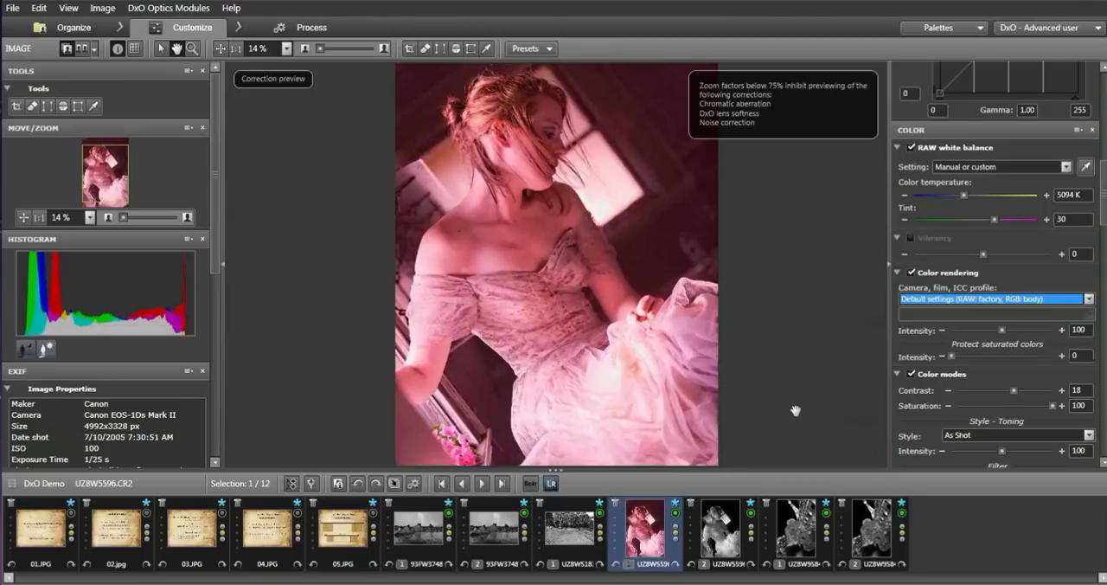
left_click(42, 11)
left_click(43, 26)
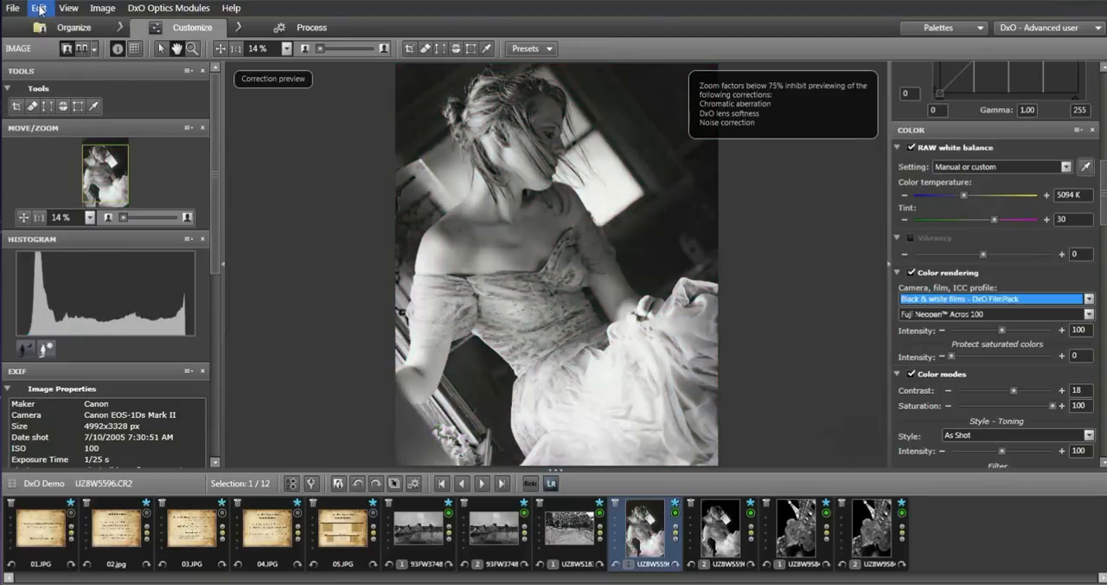
left_click(39, 10)
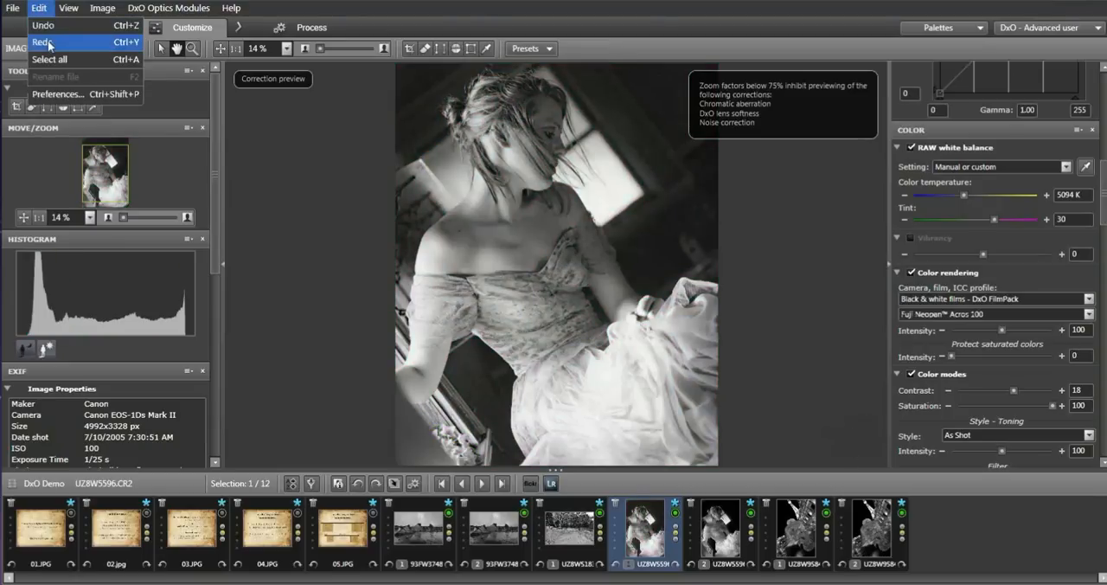
left_click(43, 42)
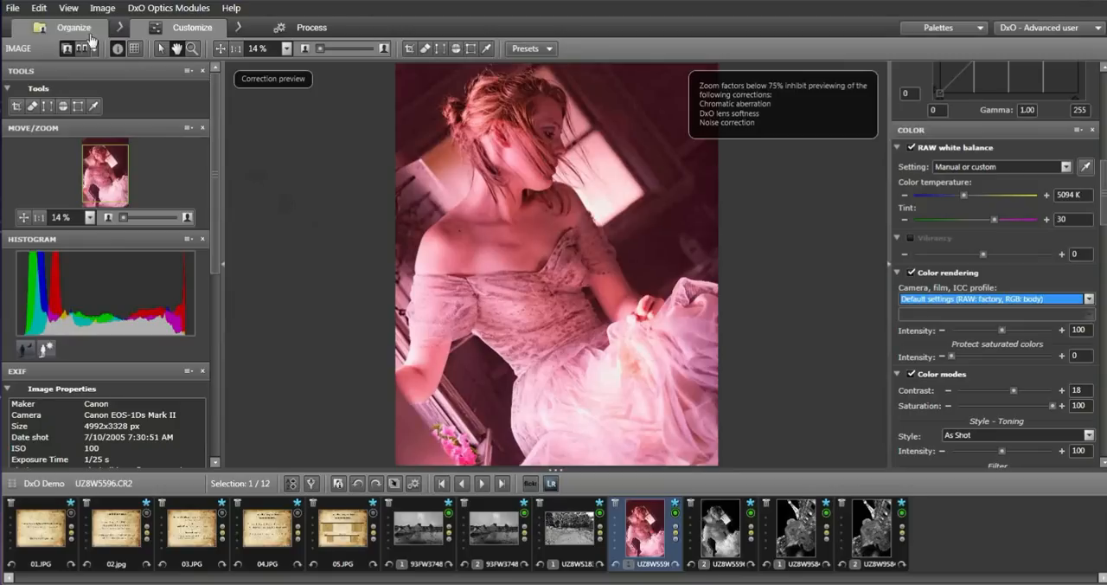
left_click(38, 10)
left_click(43, 27)
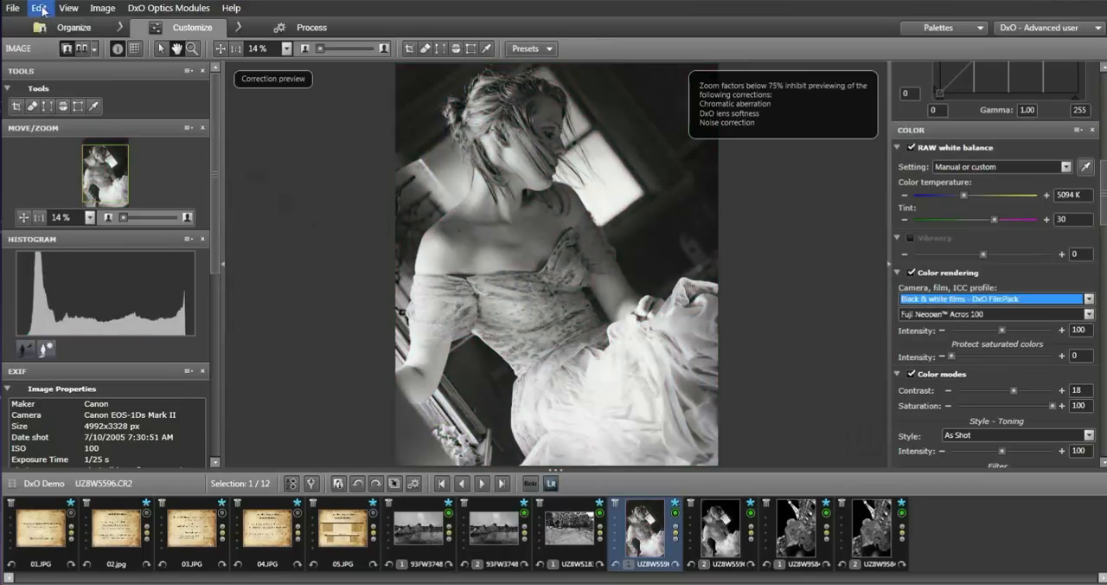
left_click(39, 11)
left_click(43, 43)
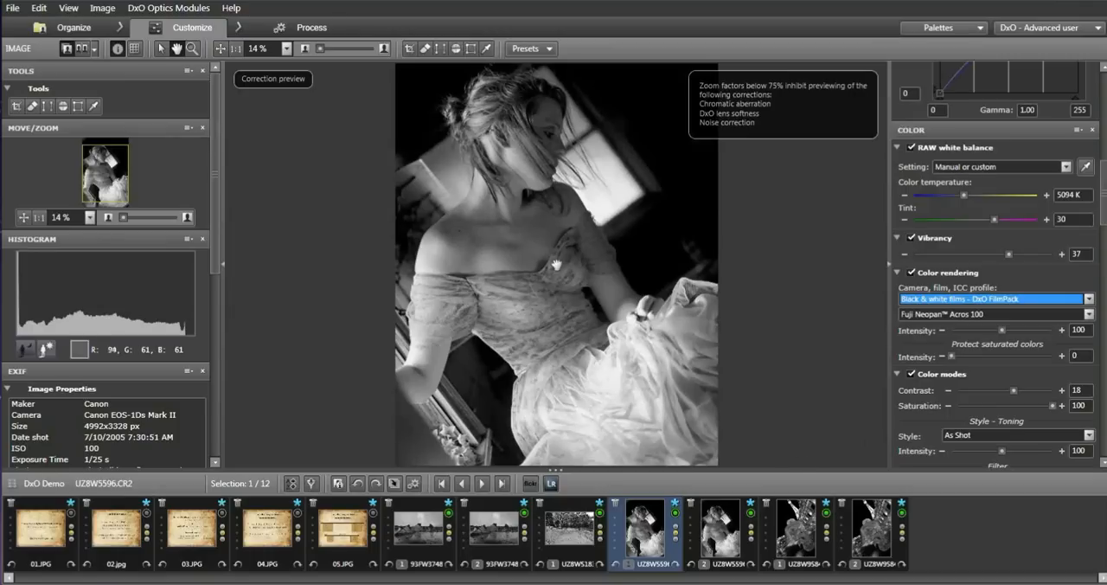
Set the Color modes style of the fountain photo UZ8W9584.CR2 to Toning - sepia terra - DxO FilmPack.
mouse_move(796, 523)
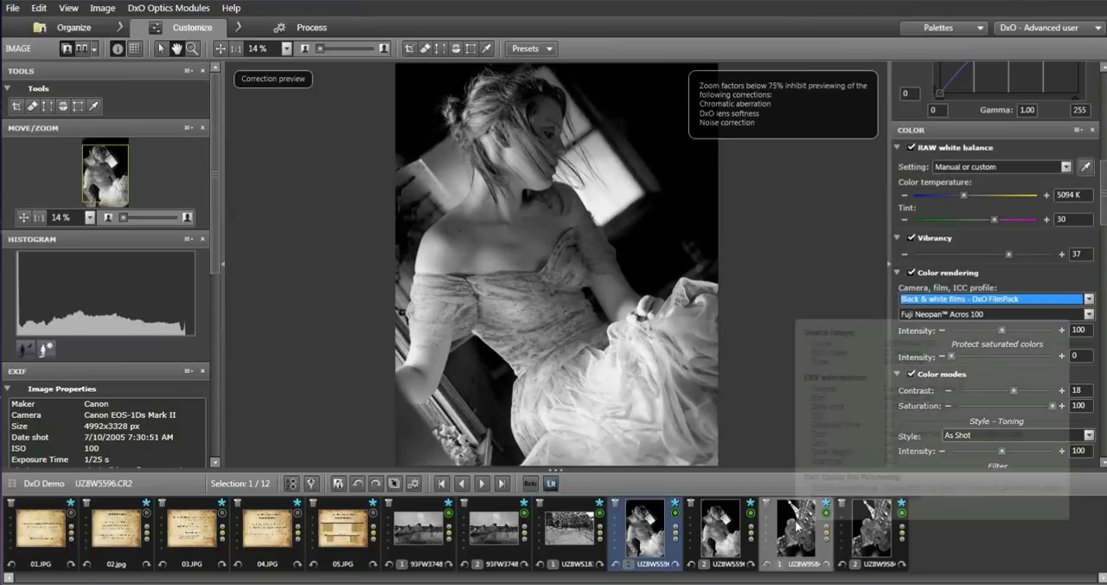
left_click(796, 524)
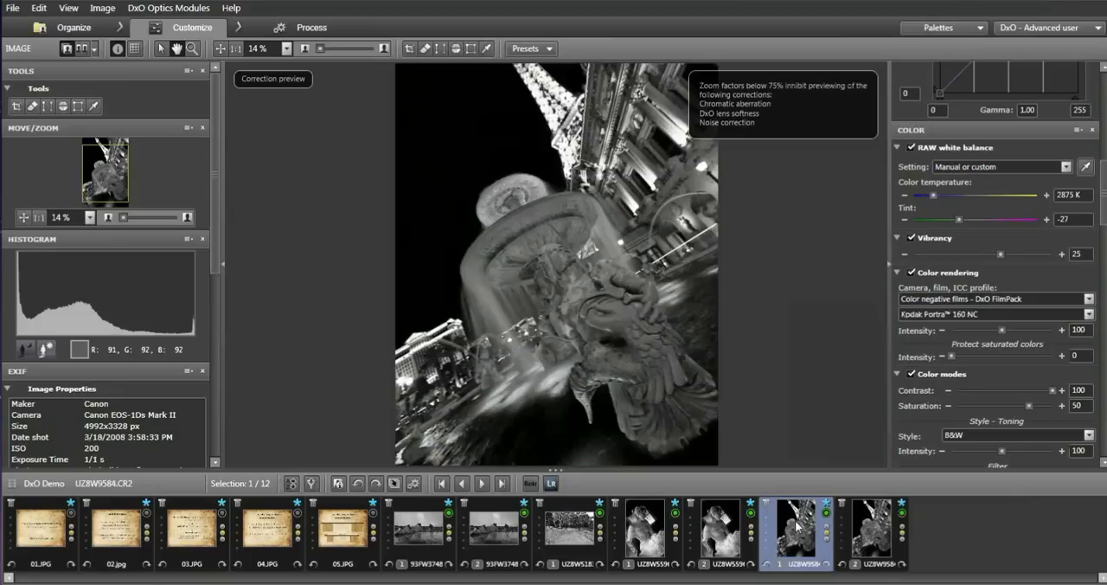
scroll(1104, 220, "down", 1)
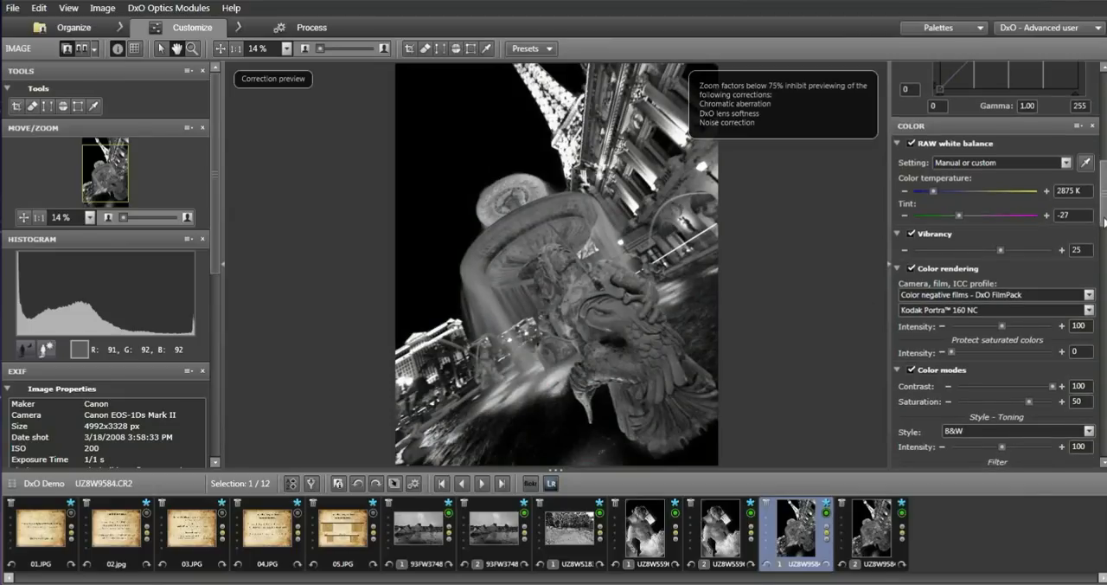
scroll(1104, 220, "down", 5)
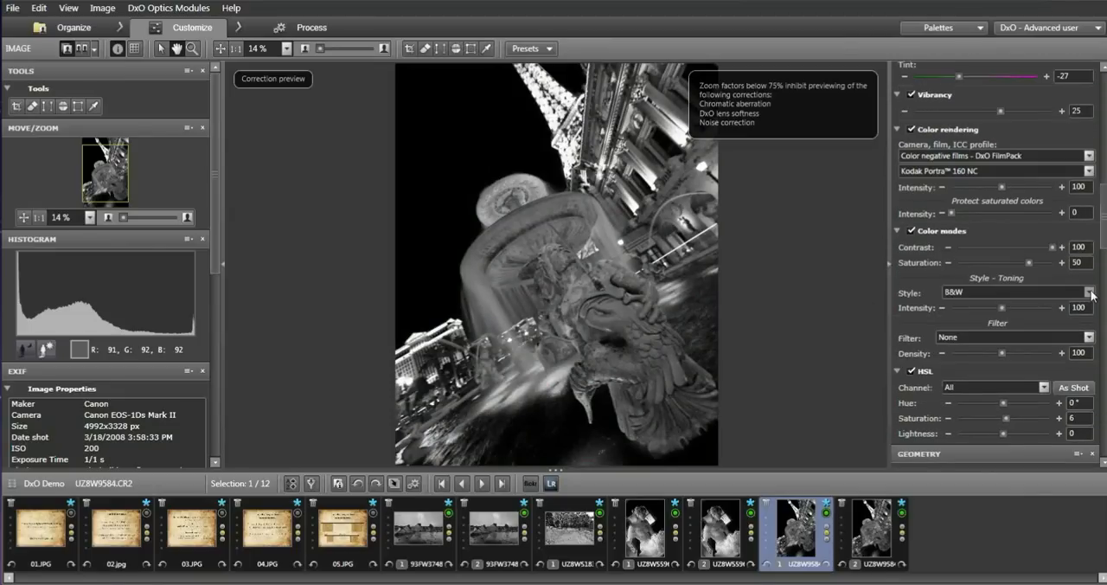
left_click(1090, 293)
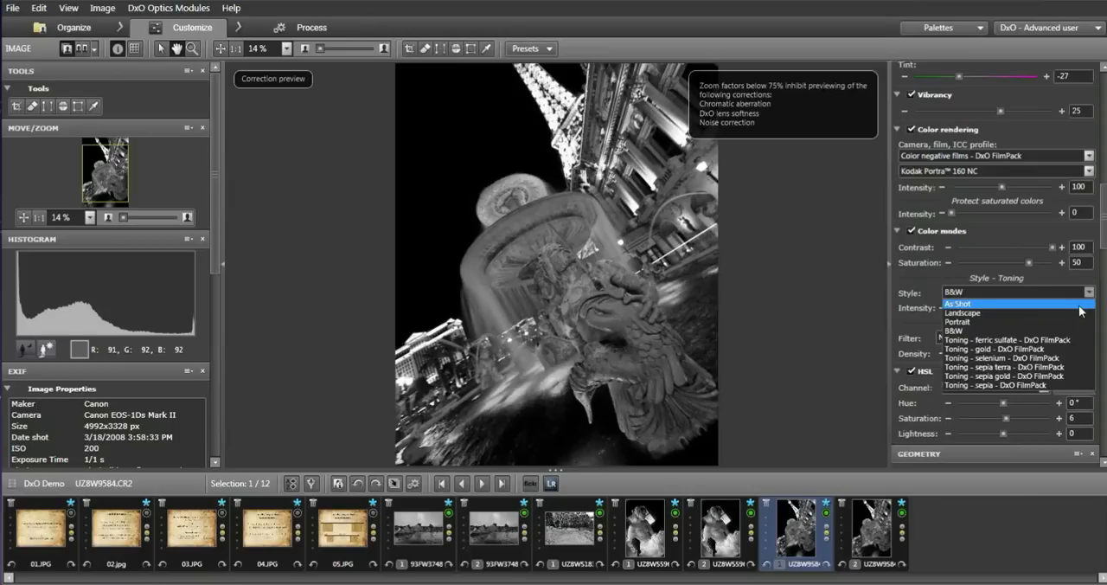
left_click(1032, 367)
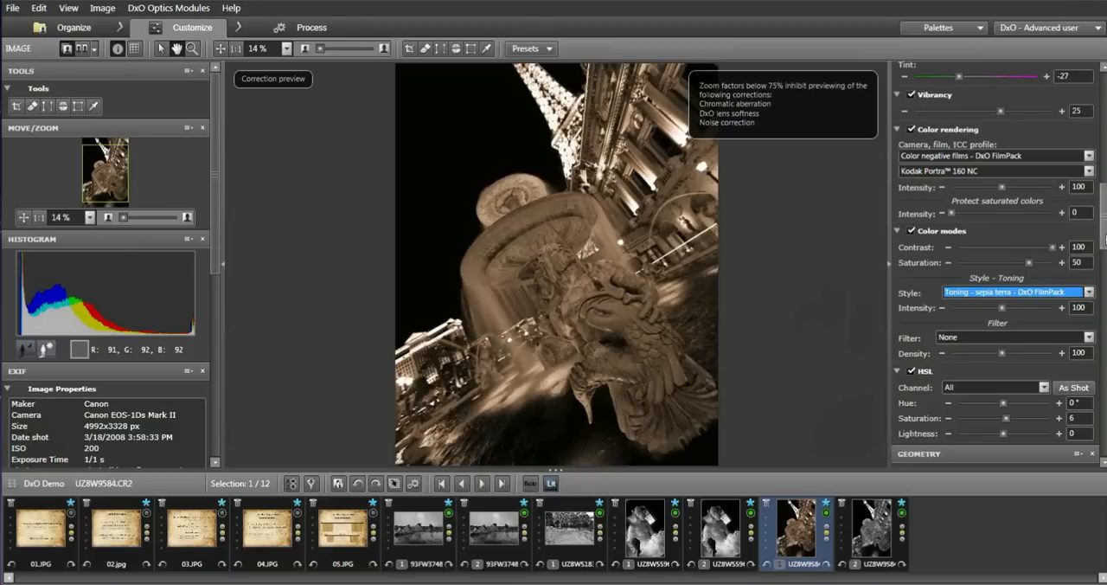
left_click_drag(1105, 227, 1104, 112)
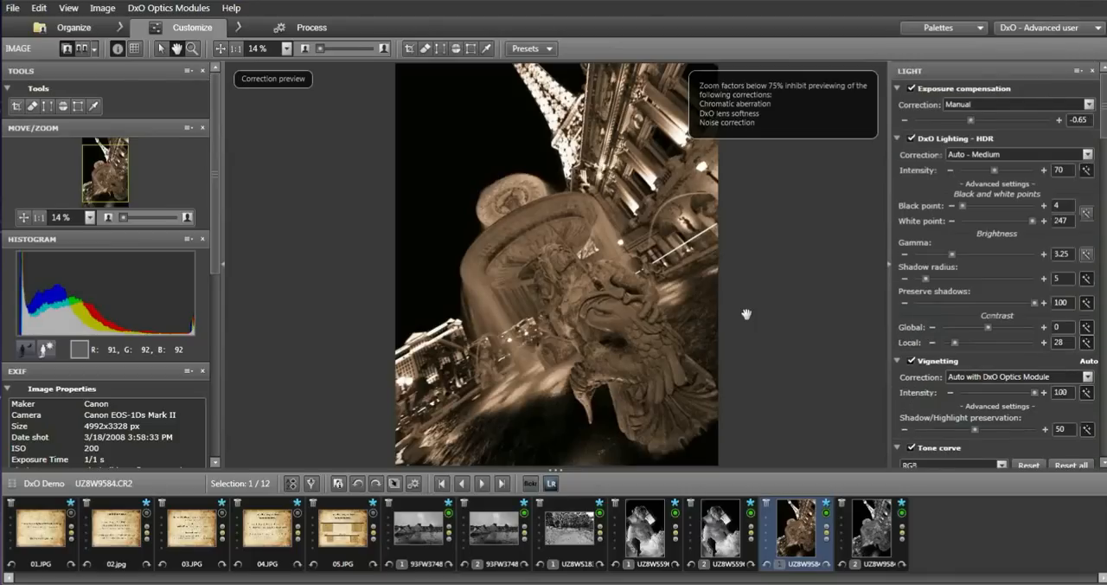
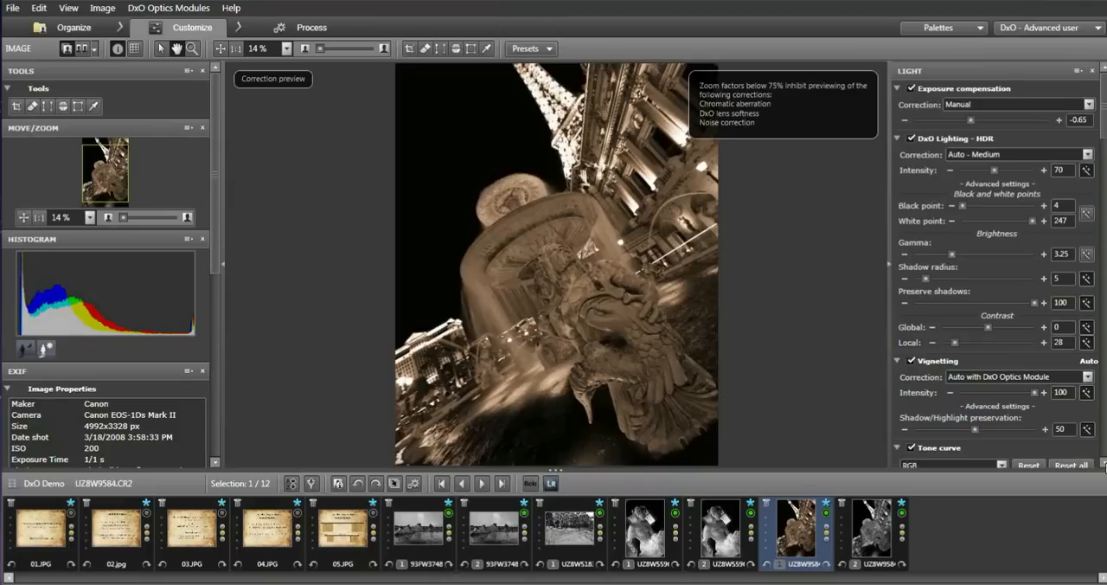
Set the HSL Blues channel of the fountain photo to hue -25°, saturation 17 and lightness 10.
scroll(1104, 465, "down", 5)
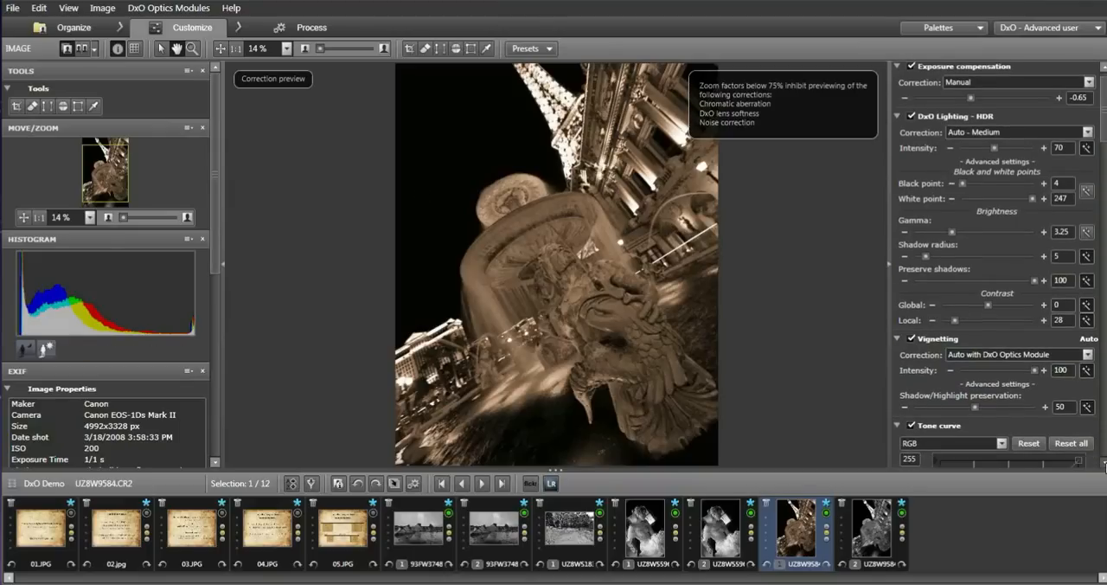
scroll(1104, 465, "down", 4)
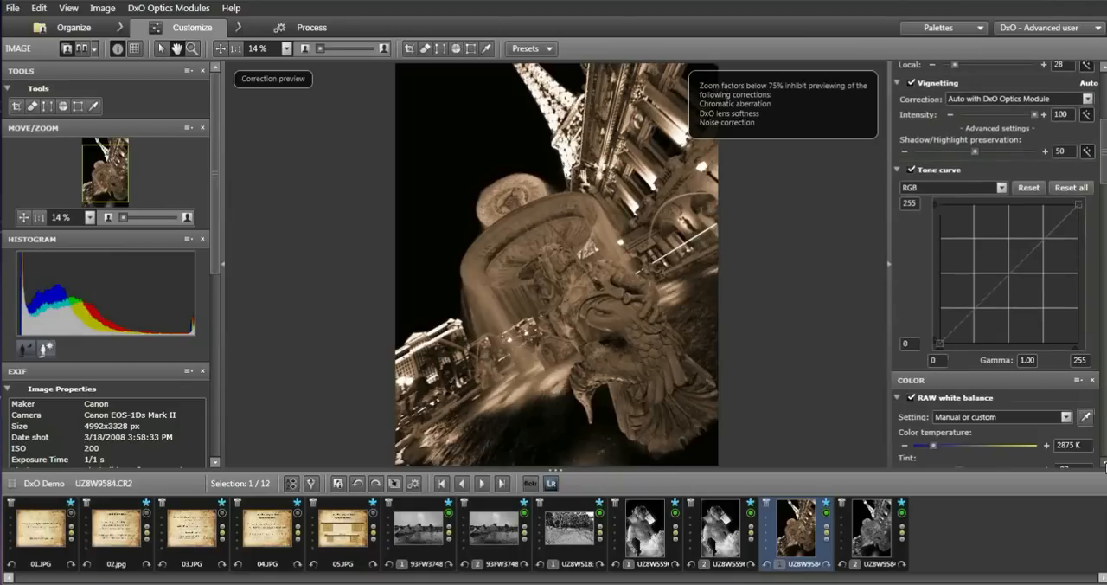
scroll(1104, 465, "down", 1)
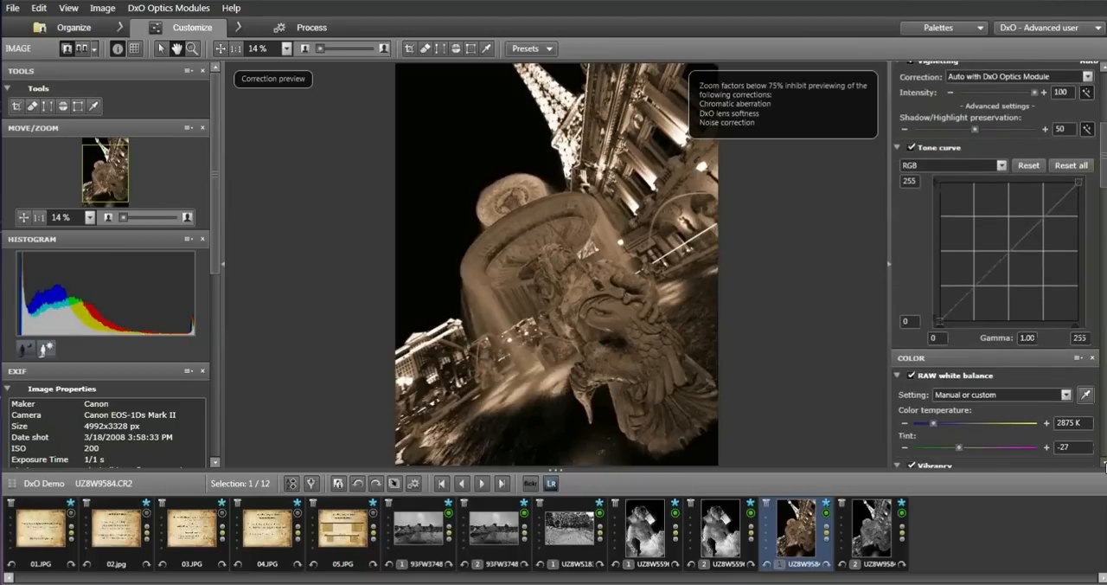
scroll(1104, 465, "down", 7)
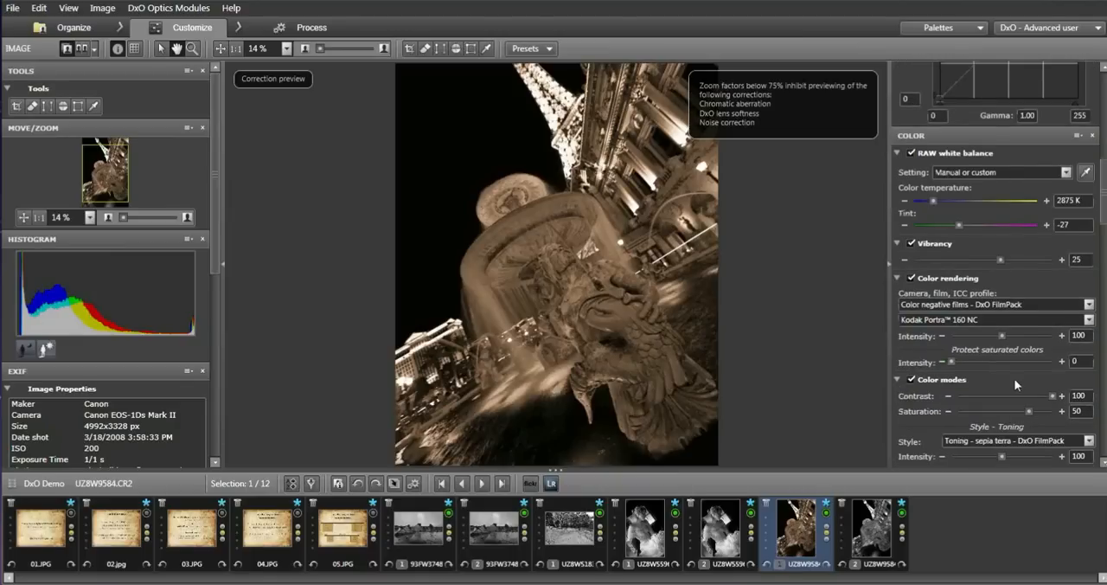
left_click(1103, 465)
left_click(1103, 465)
scroll(1103, 465, "down", 3)
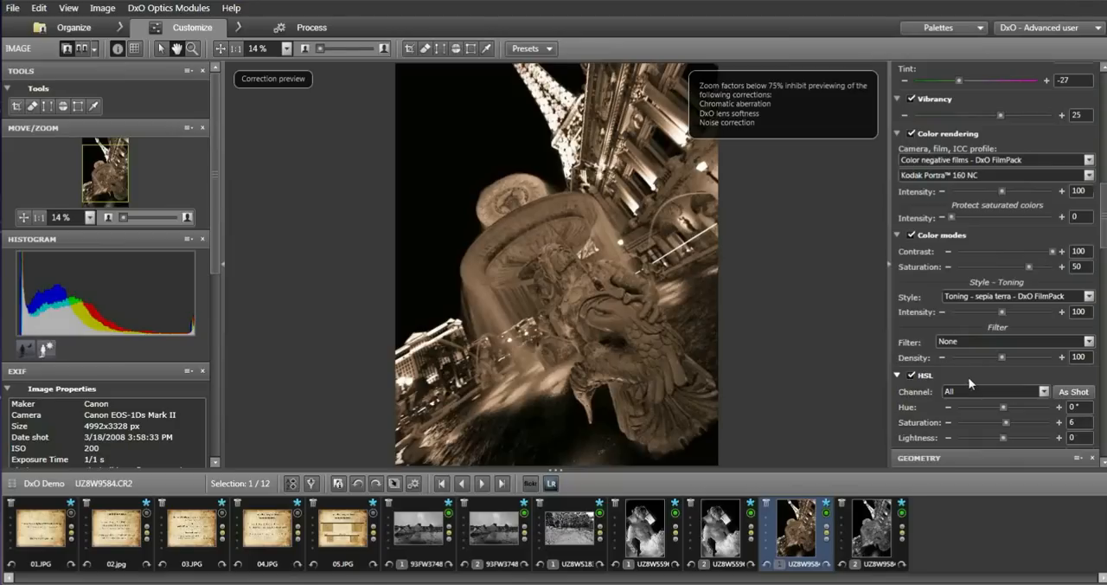
left_click(1044, 392)
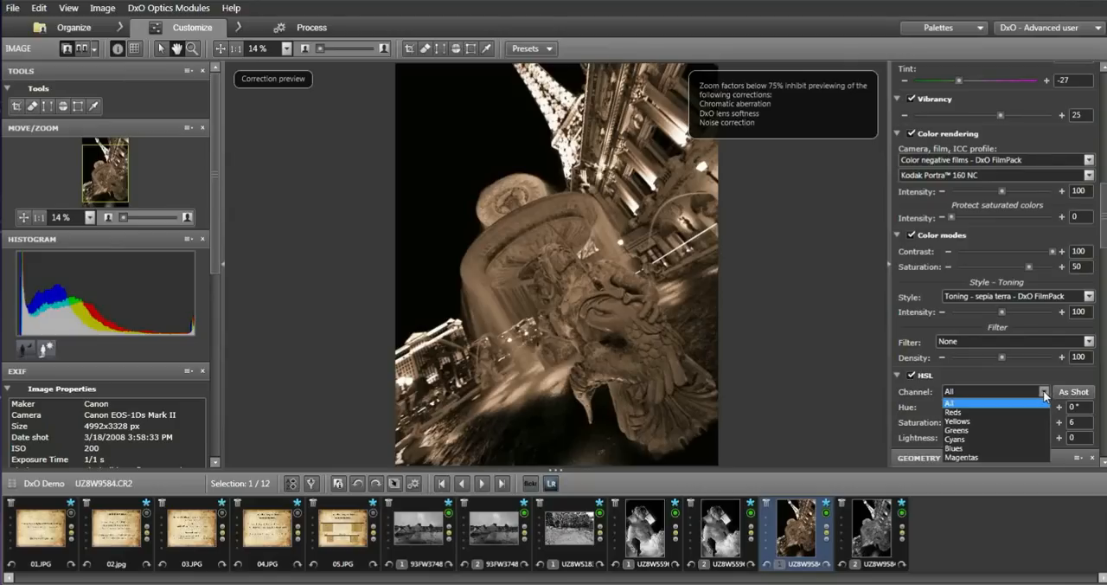
left_click(979, 450)
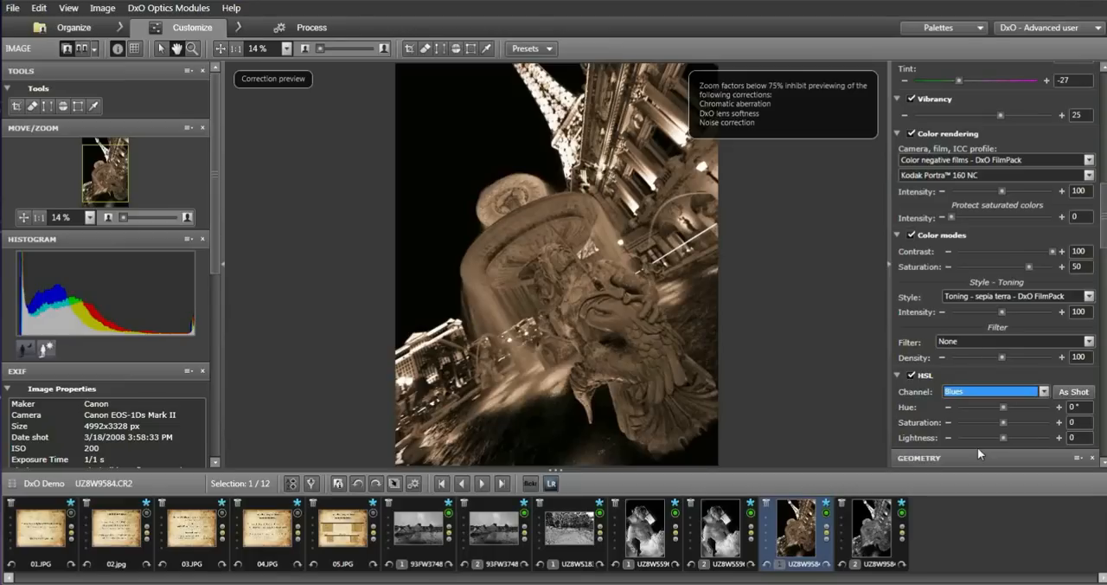
left_click_drag(1004, 422, 1009, 439)
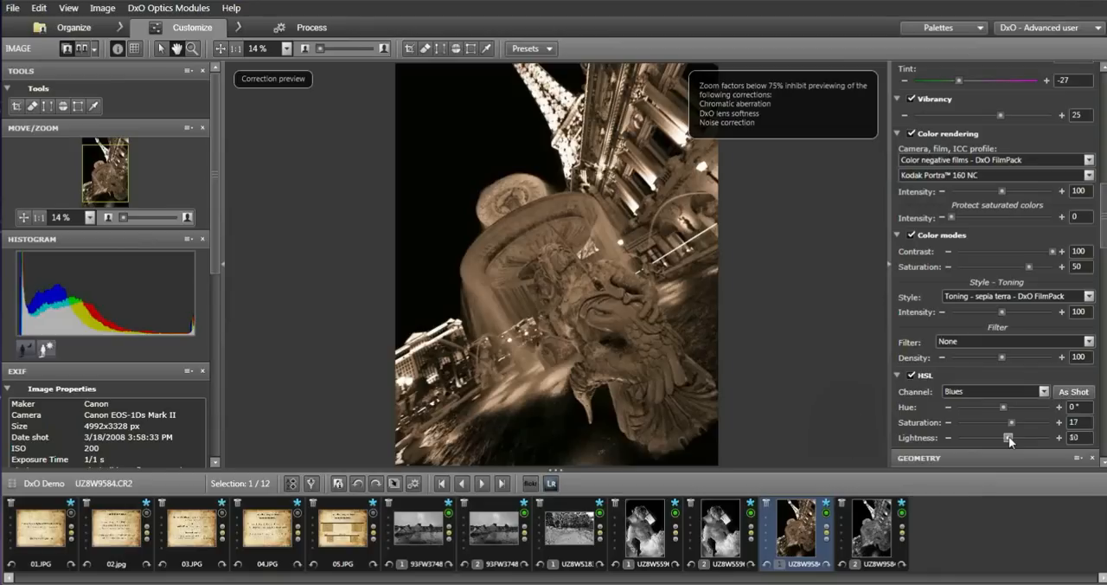
mouse_move(1003, 407)
left_mouse_down()
mouse_move(1017, 405)
mouse_move(1002, 403)
left_mouse_up()
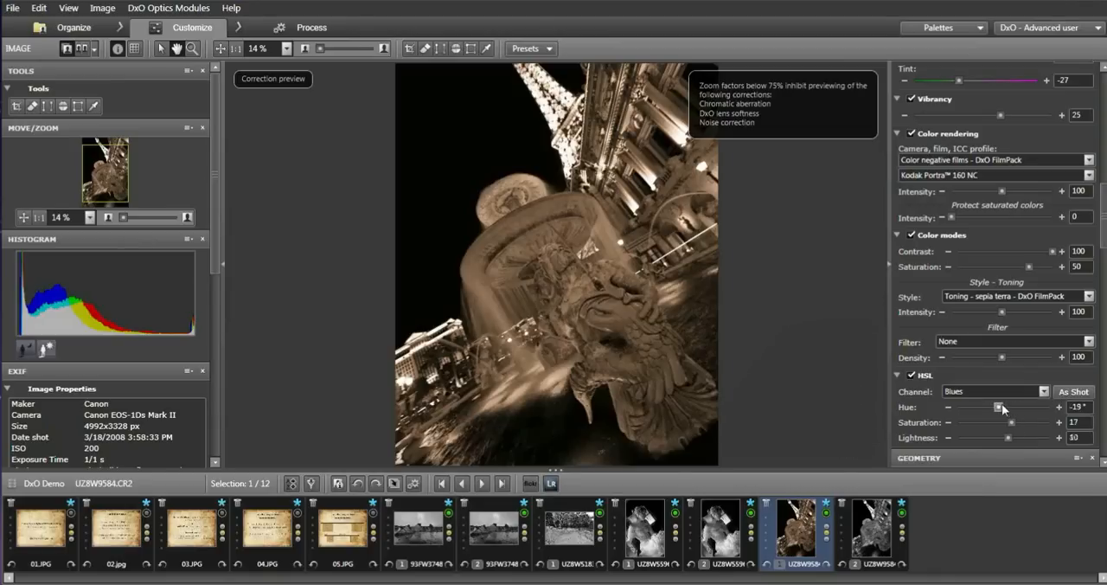
Shift the hue of the HSL Cyans channel to -42° on the fountain photo.
left_click(1045, 390)
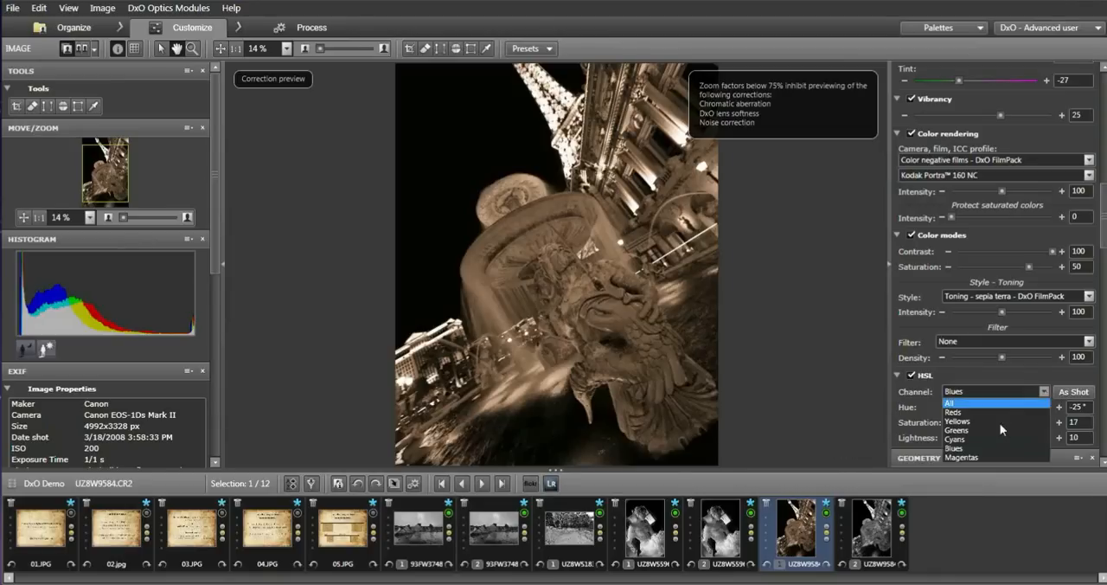
left_click(984, 436)
mouse_move(1003, 407)
left_mouse_down()
mouse_move(1010, 412)
mouse_move(993, 409)
left_mouse_up()
Try a hue of 77° on the HSL Reds channel of the fountain photo, and settle on -53°.
left_click(1041, 390)
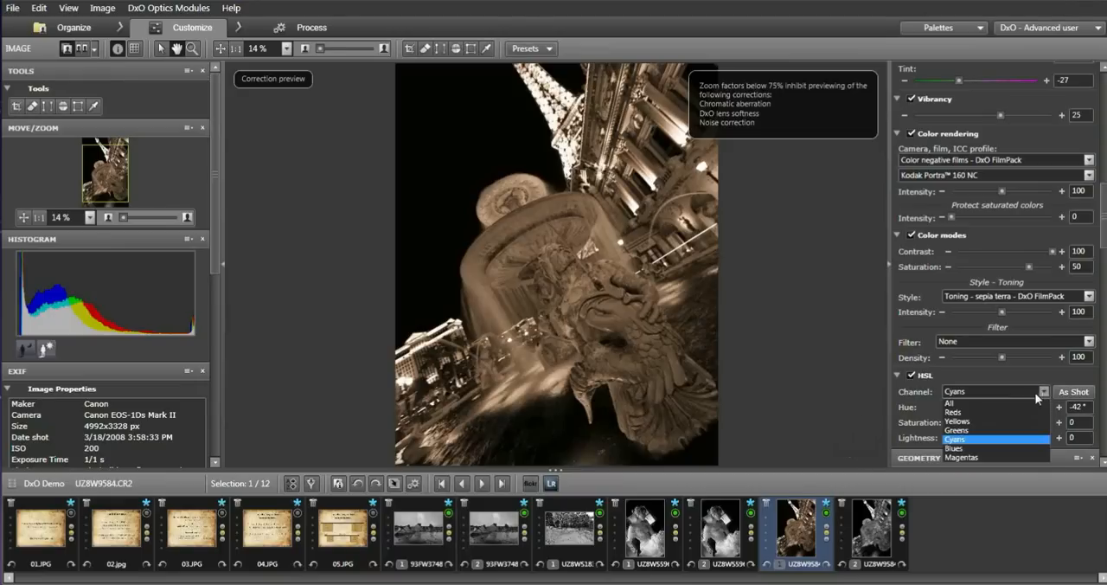
left_click(1010, 411)
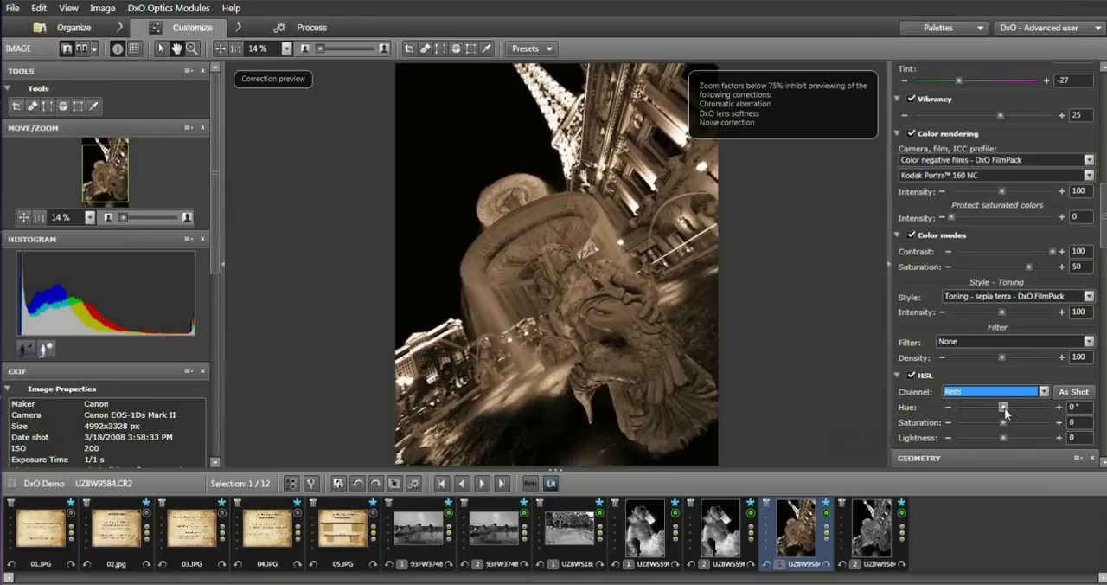
left_click_drag(1003, 409, 1024, 411)
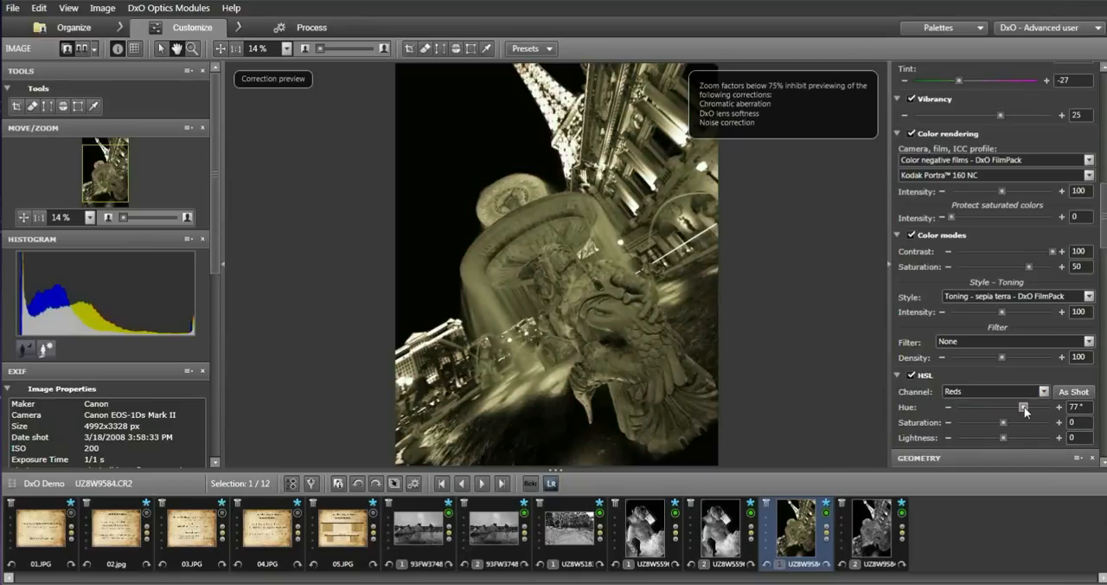
left_click_drag(1025, 406, 991, 409)
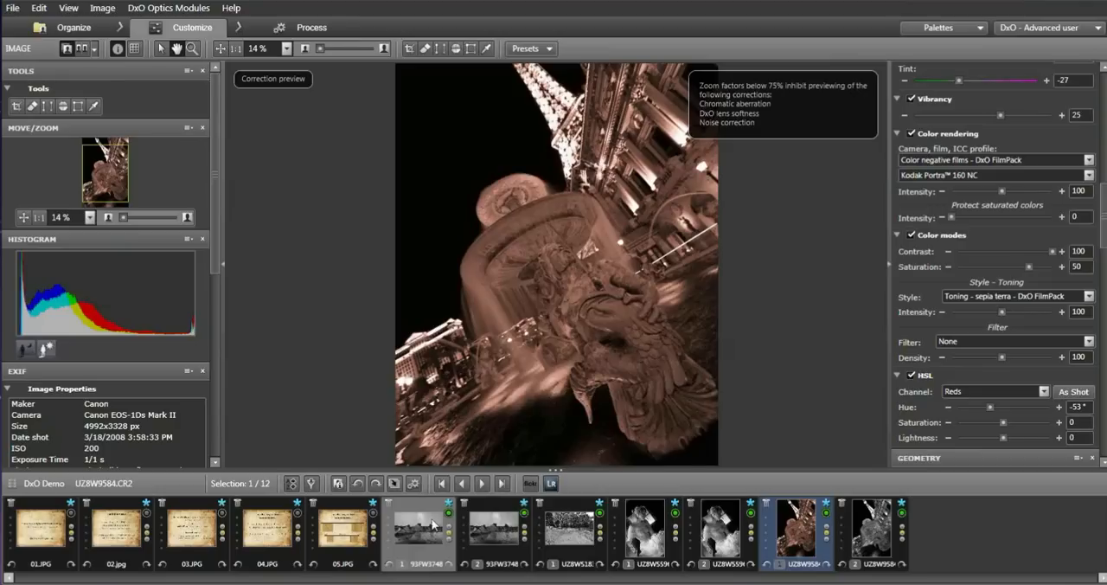
Try the Recover spheres volume anamorphosis correction on the first version of the pyramid photo 93FW3748.TIF, and switch it off again.
mouse_move(430, 522)
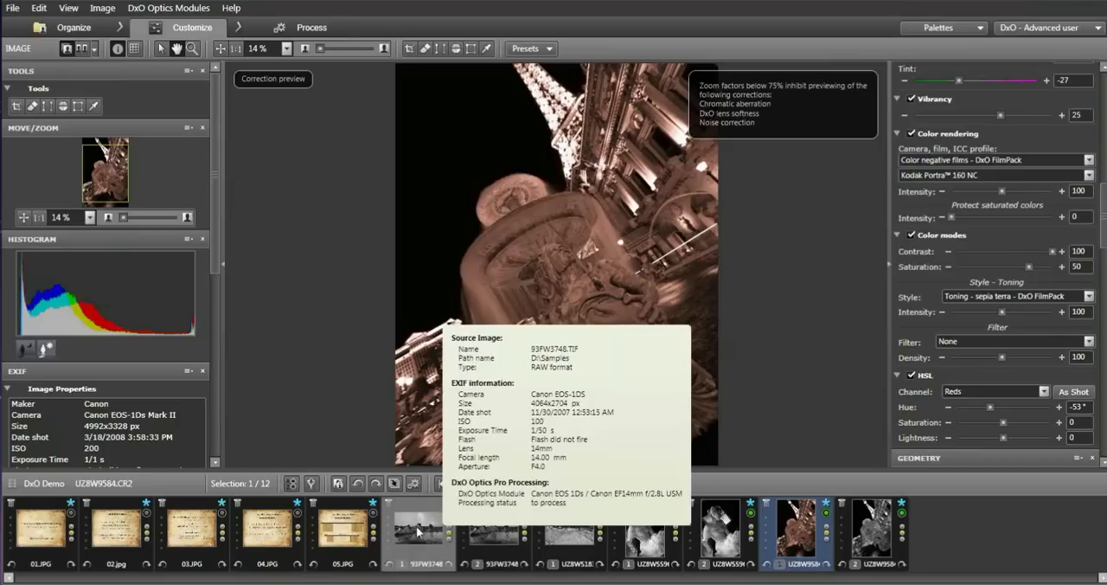
left_click(416, 526)
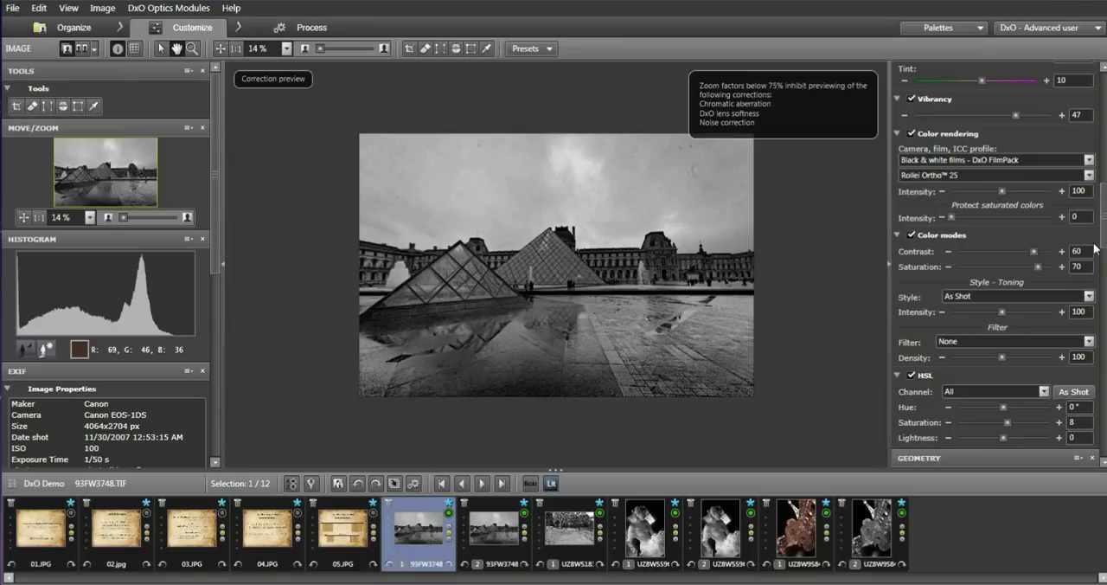
left_click_drag(1106, 231, 1106, 322)
left_click_drag(1105, 281, 1105, 283)
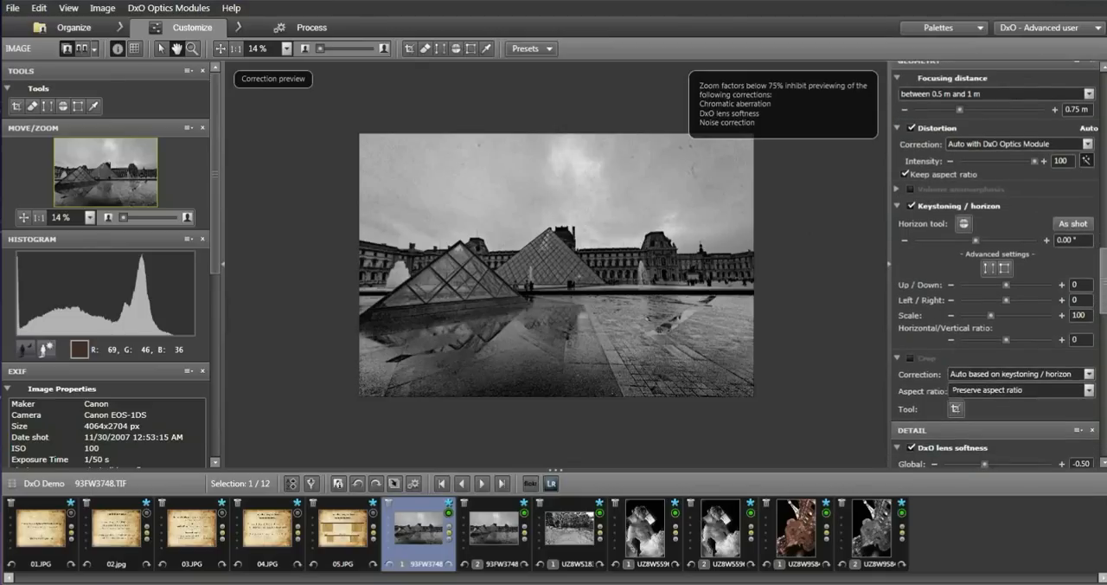
left_click(911, 189)
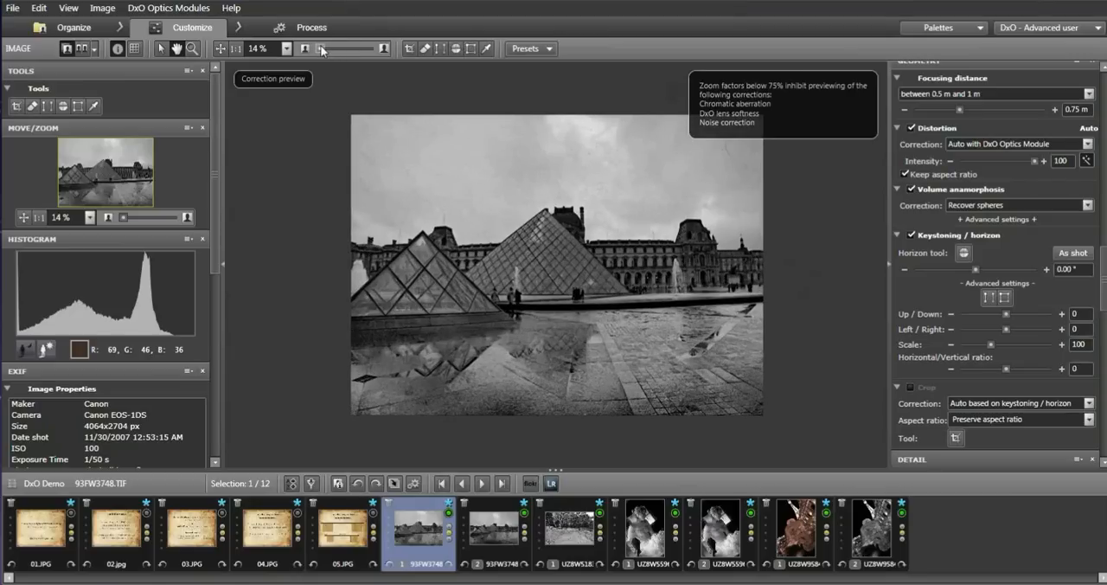
left_click_drag(320, 50, 324, 50)
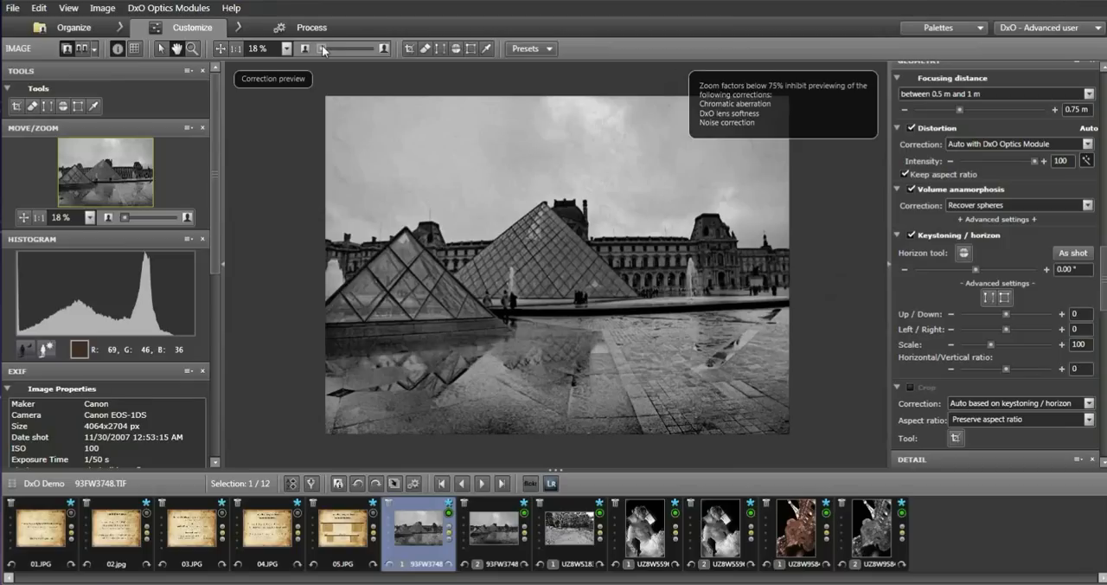
left_click(911, 189)
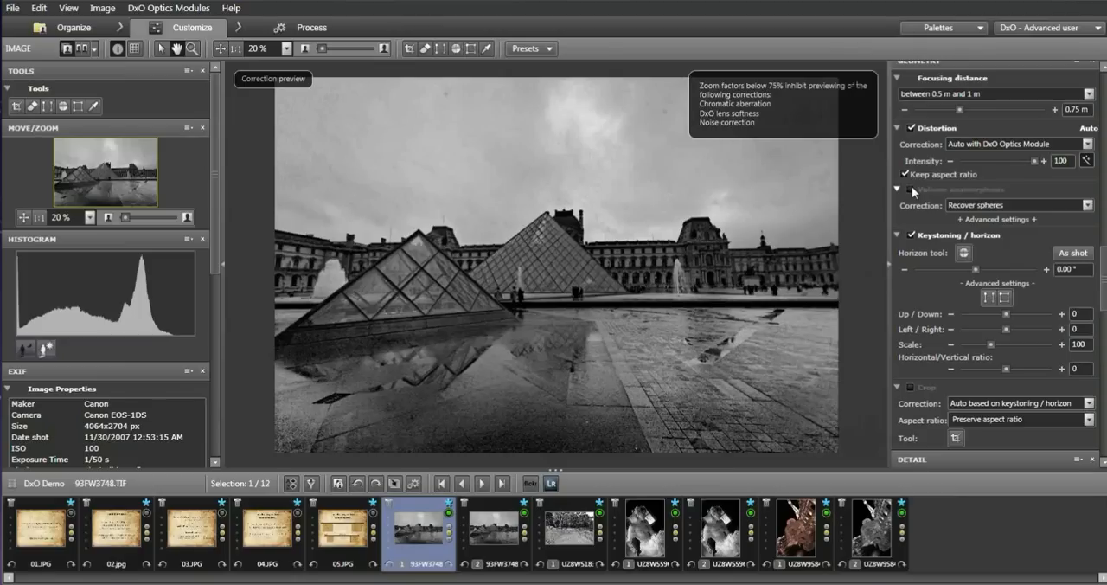
View the tree-lined road photo UZ8W5183.CR2, the portrait UZ8W5596.CR2 at 14 % and the pyramid photo 93FW3748.TIF at 20 %.
right_click(560, 538)
left_click(558, 537)
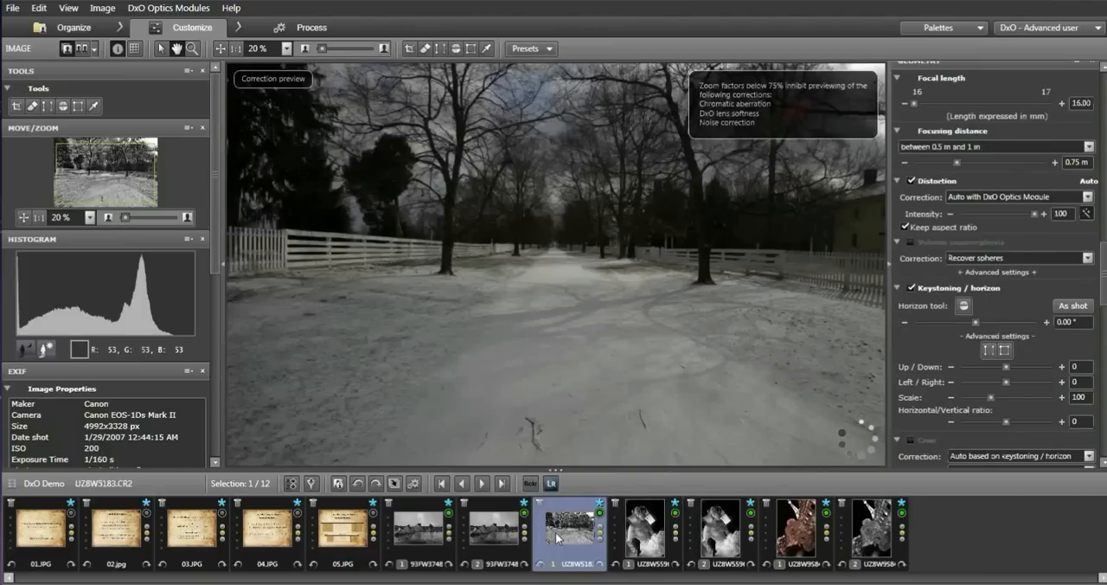
scroll(216, 249, "down", 1)
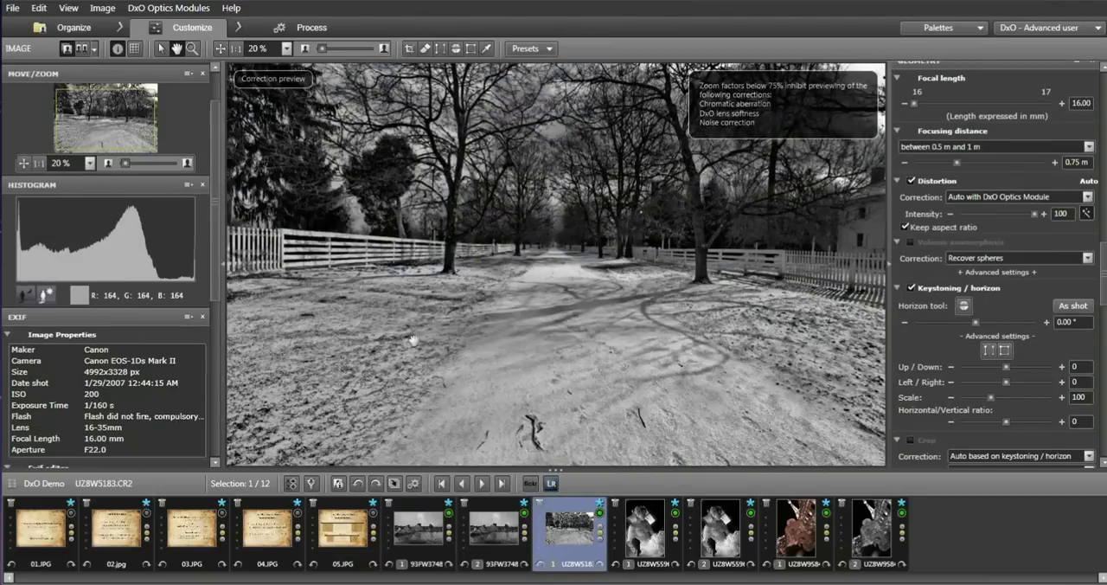
left_click(651, 532)
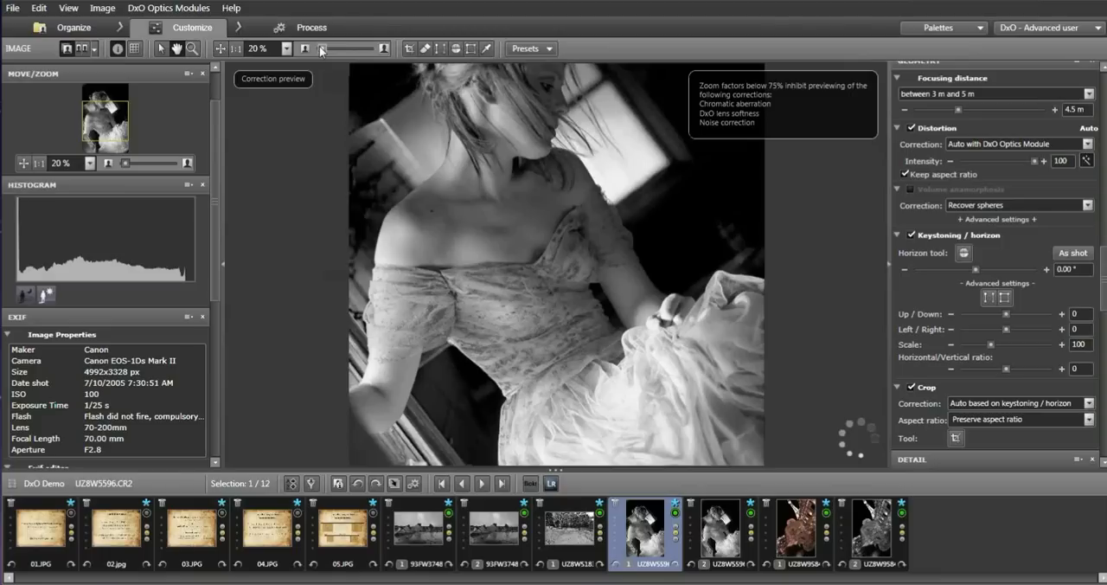
left_click_drag(320, 47, 319, 46)
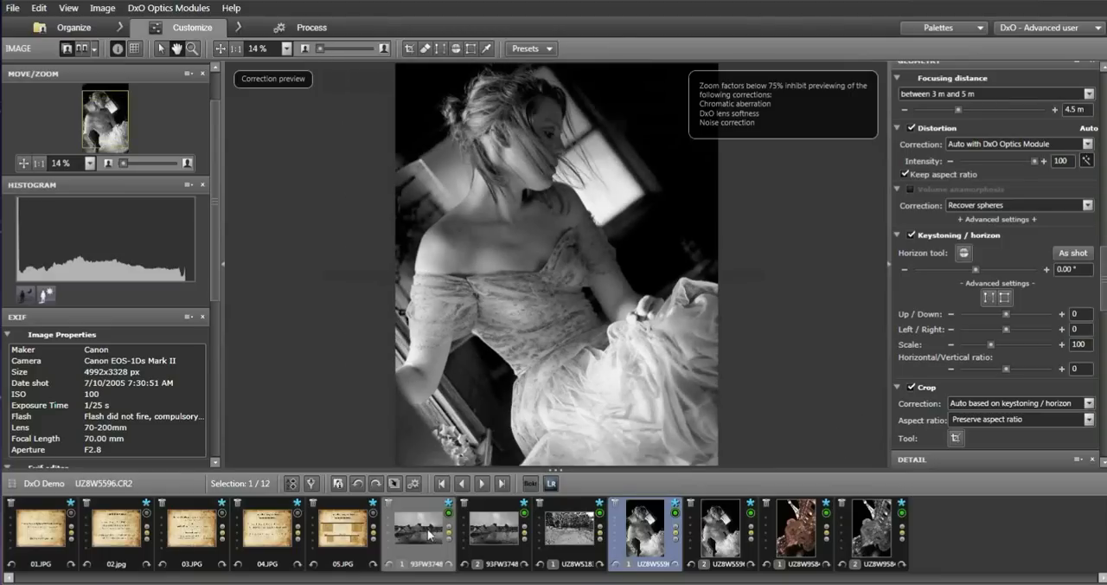
left_click(428, 529)
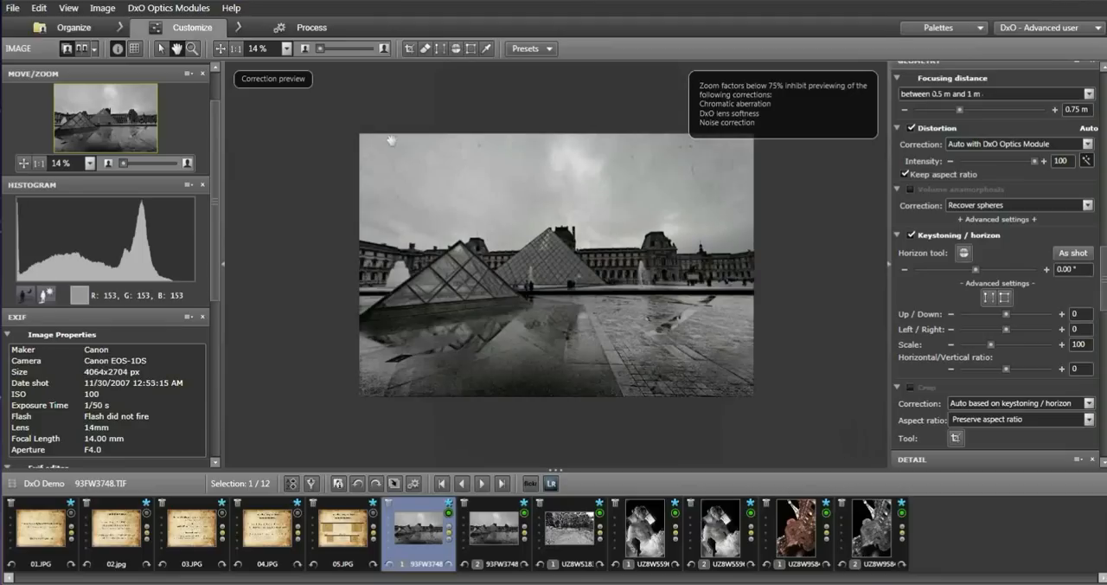
left_click_drag(319, 49, 322, 49)
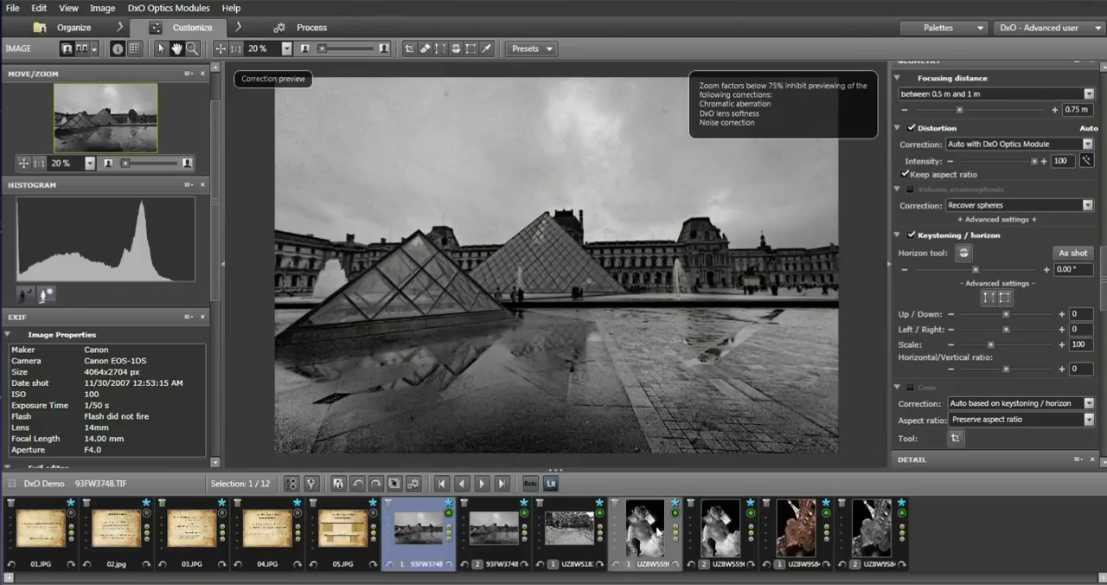
Compare the face in the second and first versions of the portrait UZ8W5596.CR2 at 35 % zoom.
mouse_move(657, 530)
left_click(716, 529)
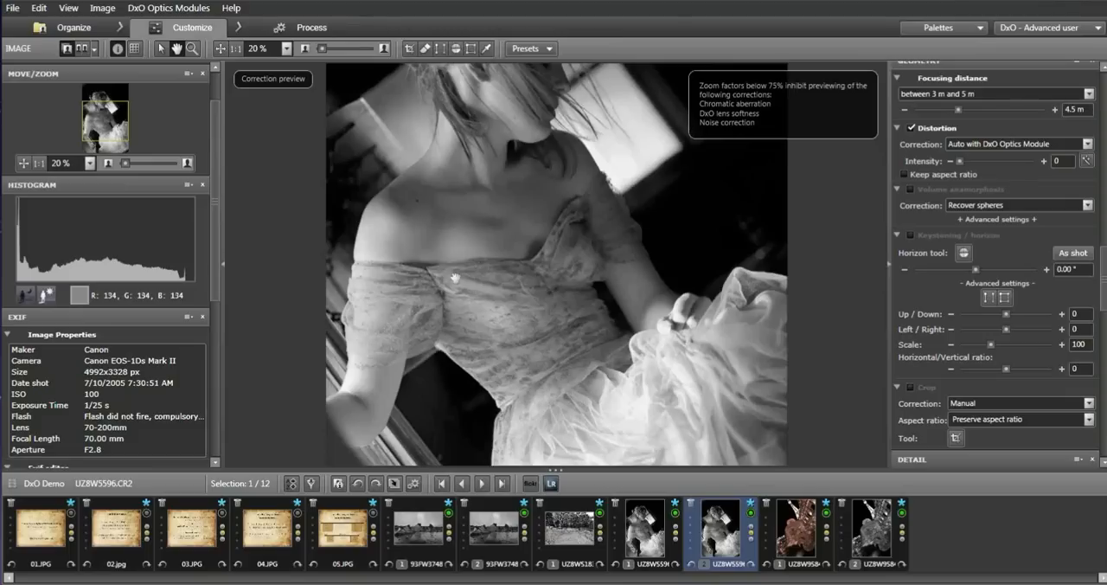
left_click_drag(456, 278, 456, 298)
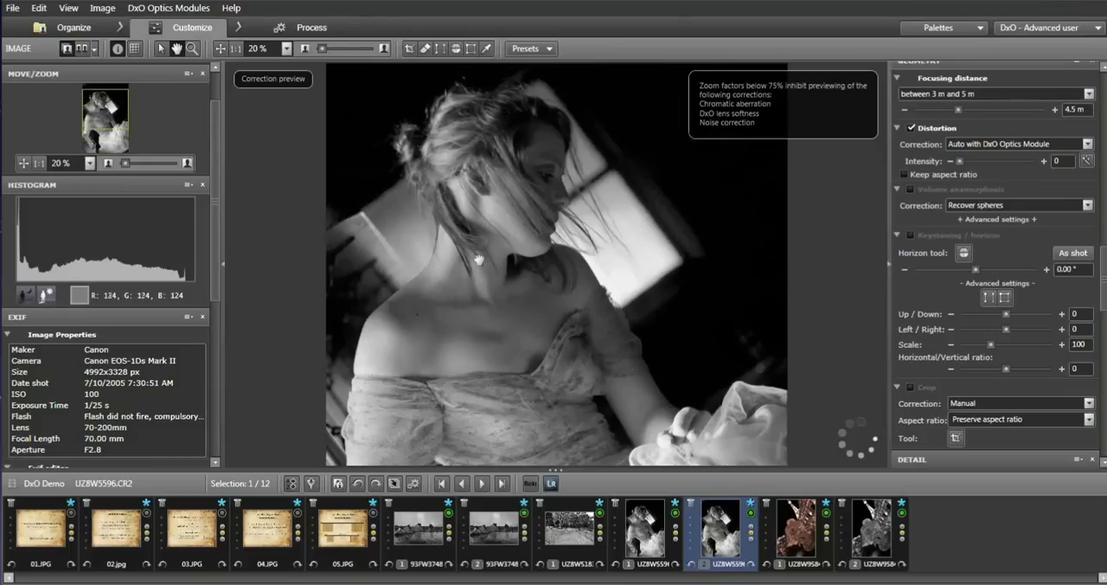
left_click_drag(322, 48, 329, 49)
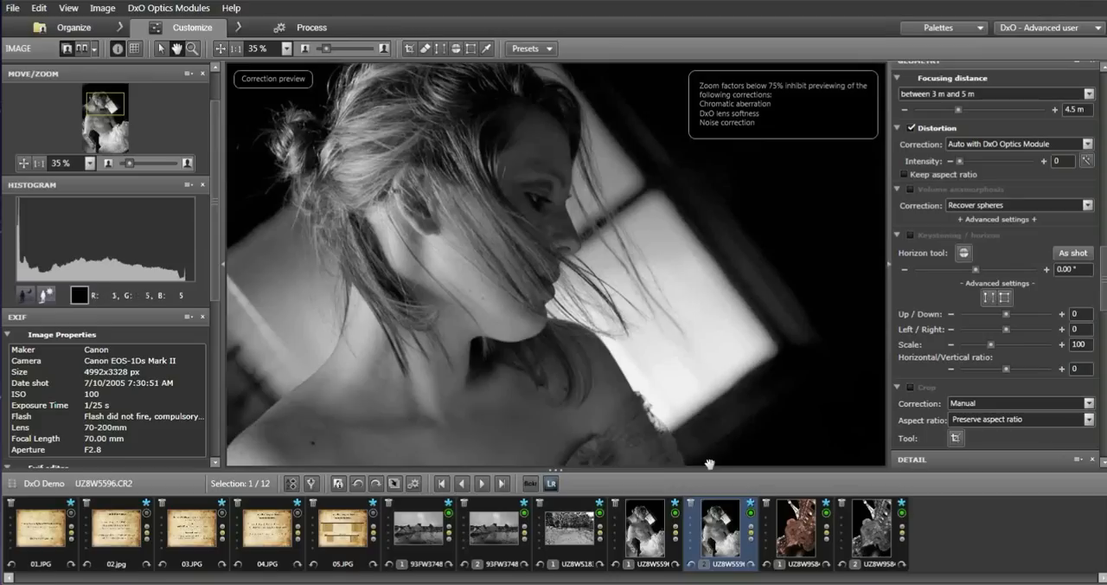
left_click(644, 528)
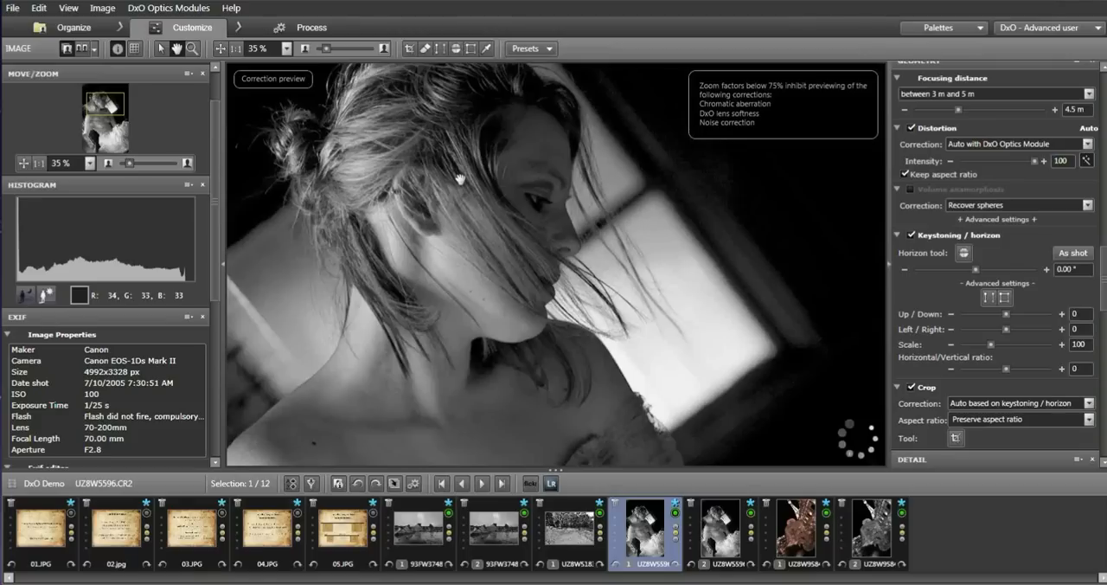
left_click(39, 9)
left_click(43, 28)
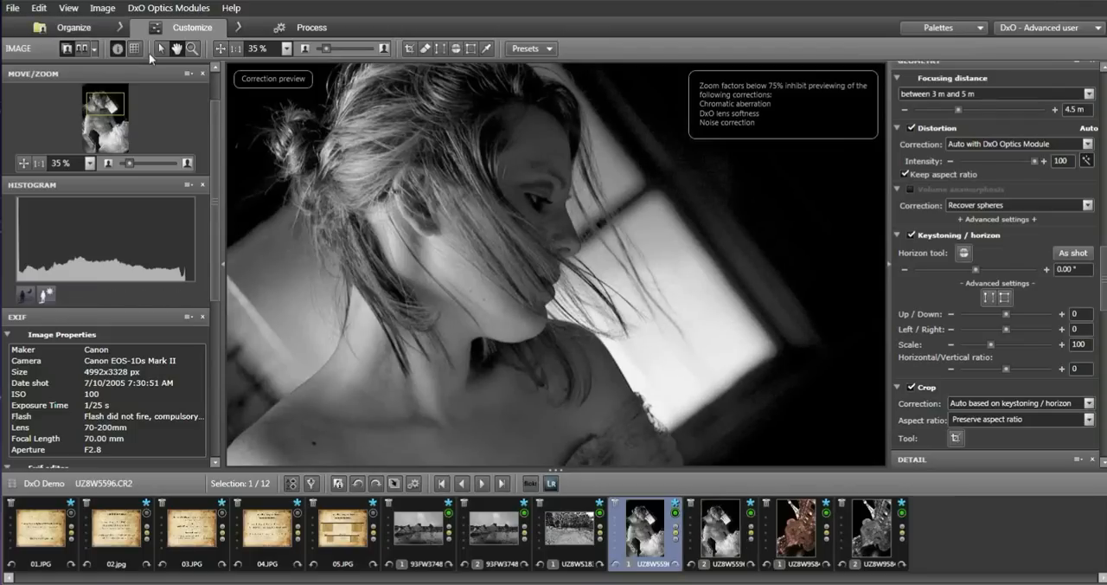
left_click(38, 8)
left_click(43, 26)
Set the portrait's color rendering profile to Default settings (RAW: factory, RGB: body) and view the photo at 14 %.
scroll(1105, 292, "up", 5)
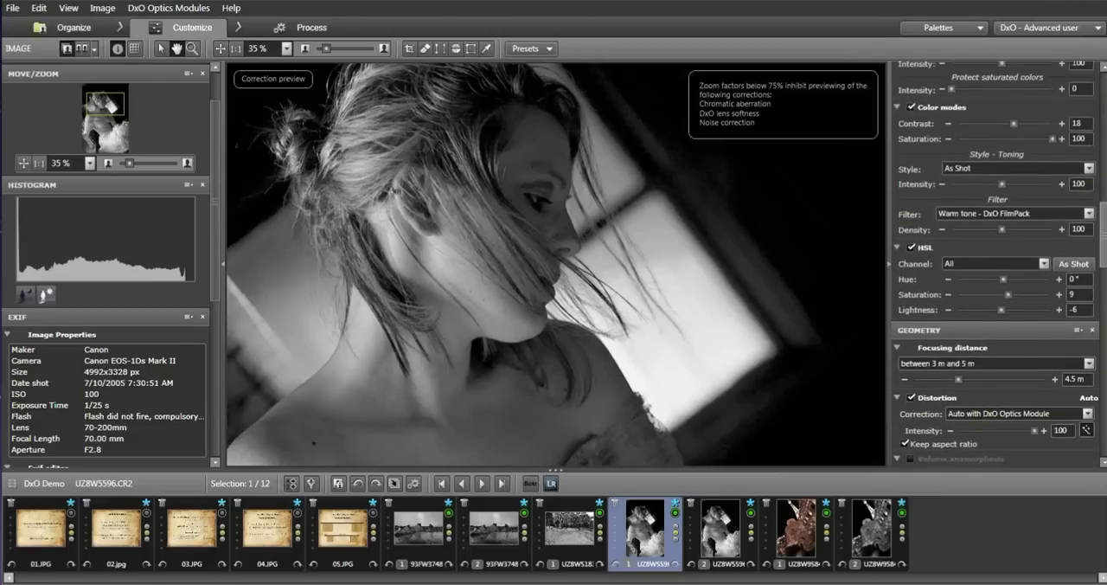
scroll(1024, 234, "up", 3)
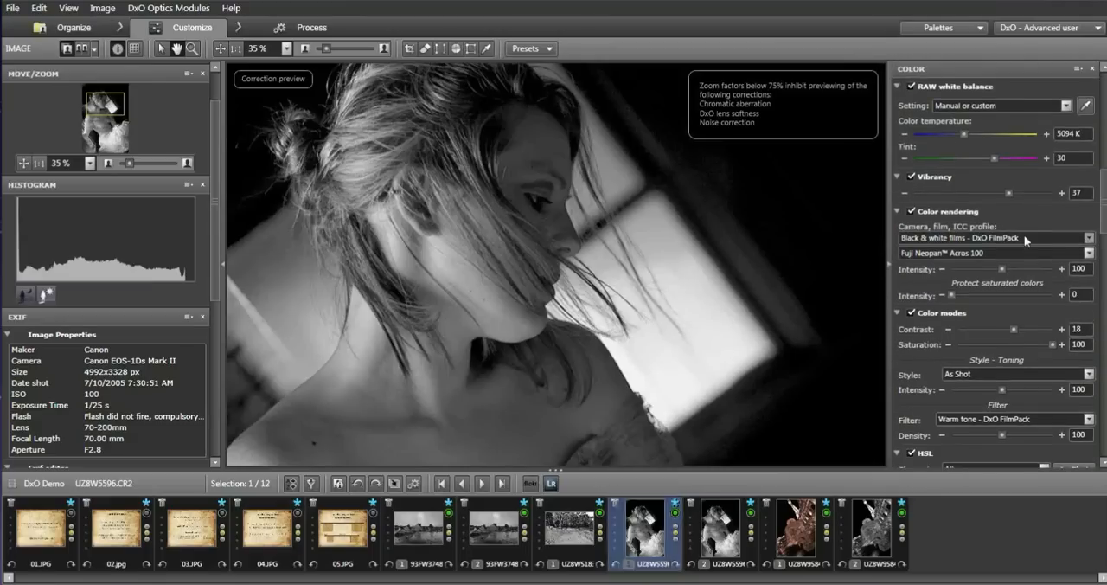
left_click(1021, 237)
left_click(1011, 249)
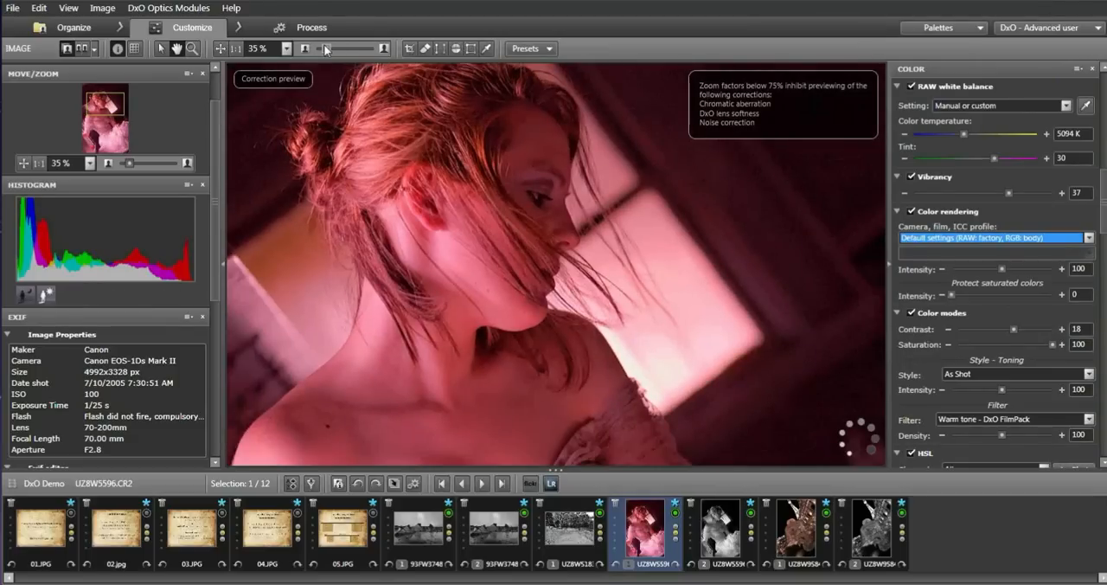
left_click_drag(324, 44, 317, 44)
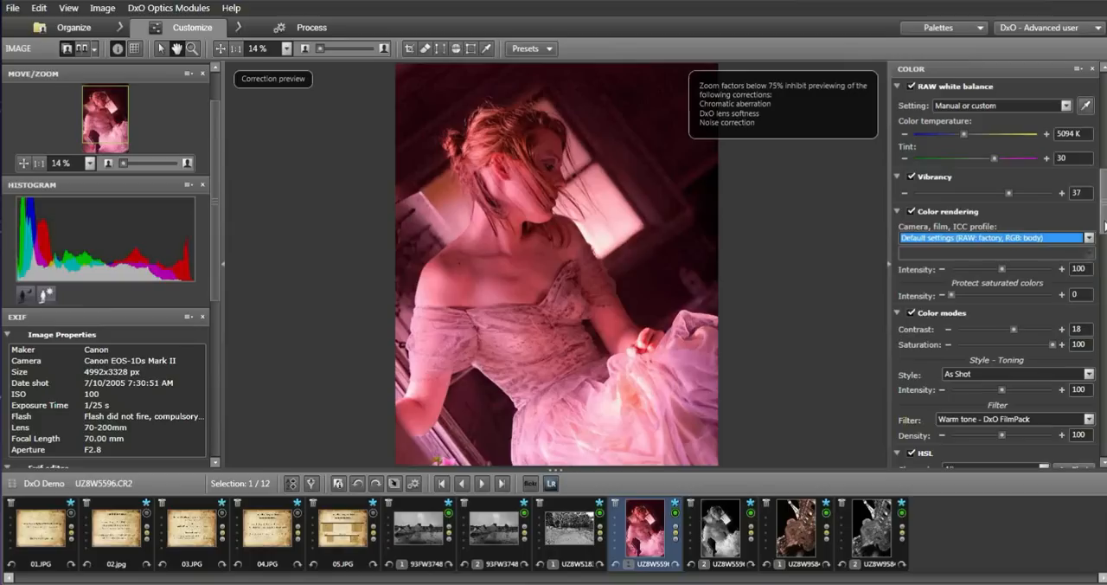
Set the RAW white balance of the portrait UZ8W5596.CR2 to As Shot.
left_click_drag(1104, 225, 1102, 196)
left_click(1066, 276)
left_click(1053, 280)
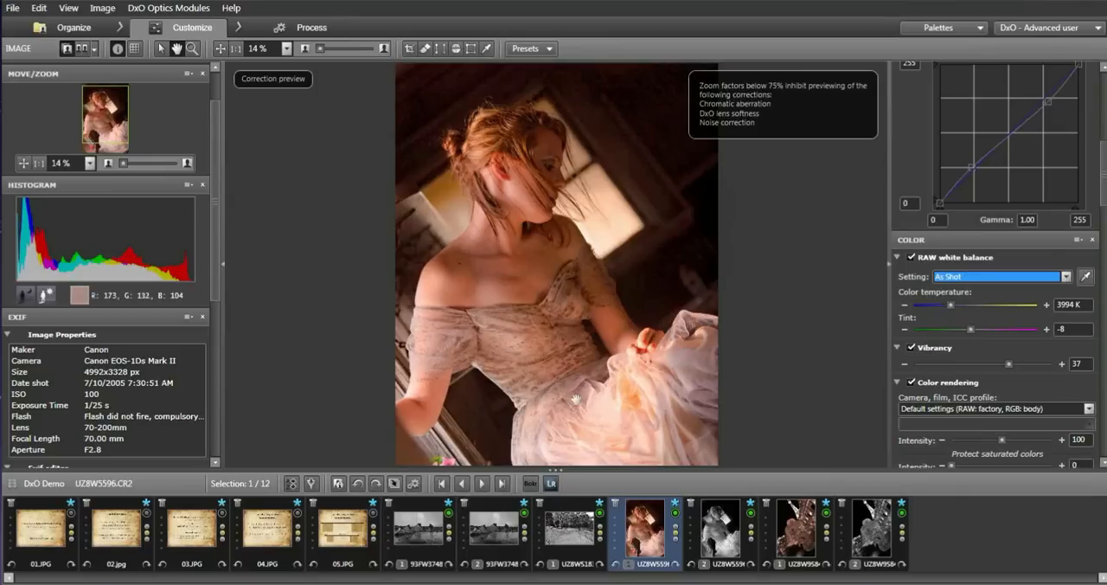
Examine the dark background above the hair in the portrait UZ8W5596.CR2 at 82 % zoom and return to the whole photo at 12 %.
left_click_drag(1100, 207, 1101, 144)
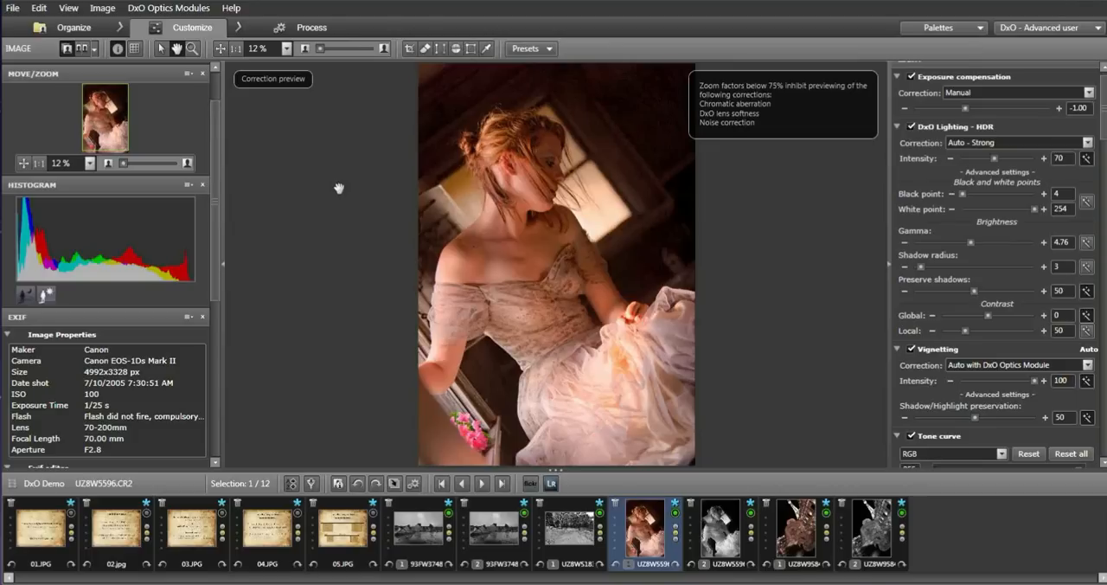
left_click_drag(320, 47, 326, 50)
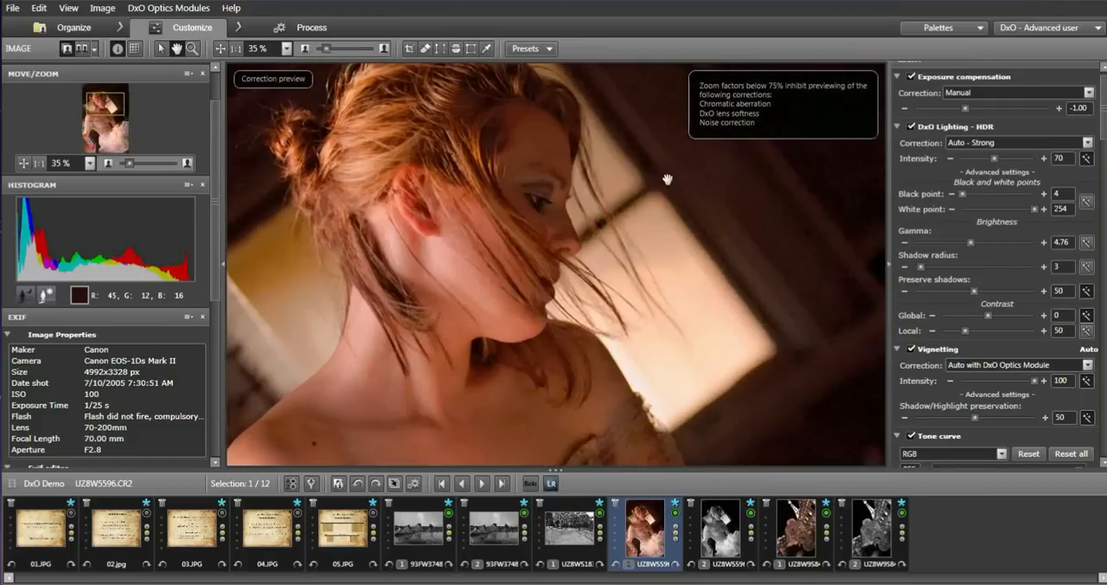
left_click_drag(669, 198, 690, 385)
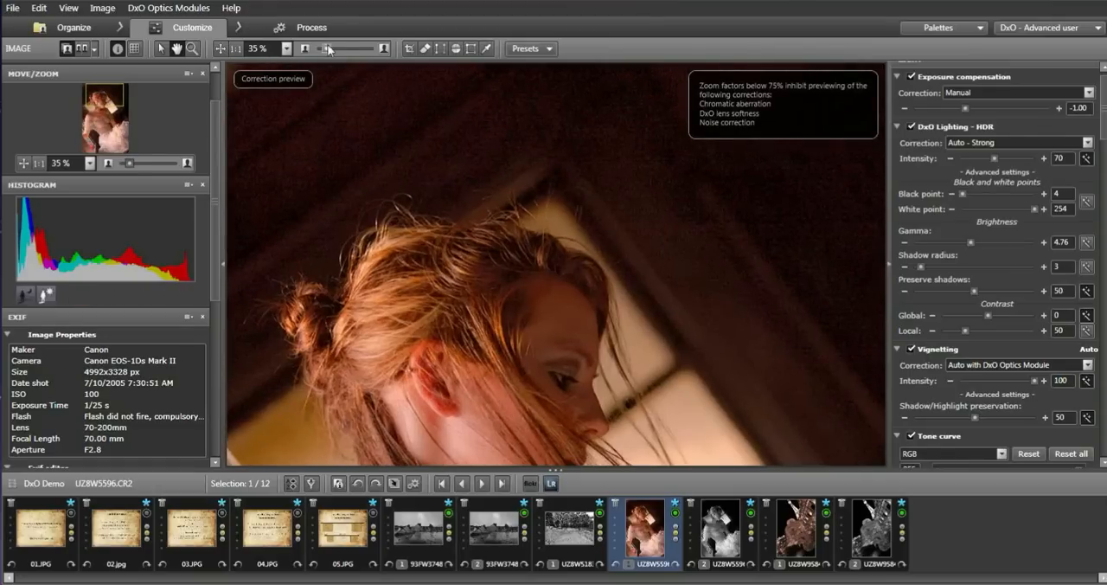
left_click_drag(328, 48, 333, 50)
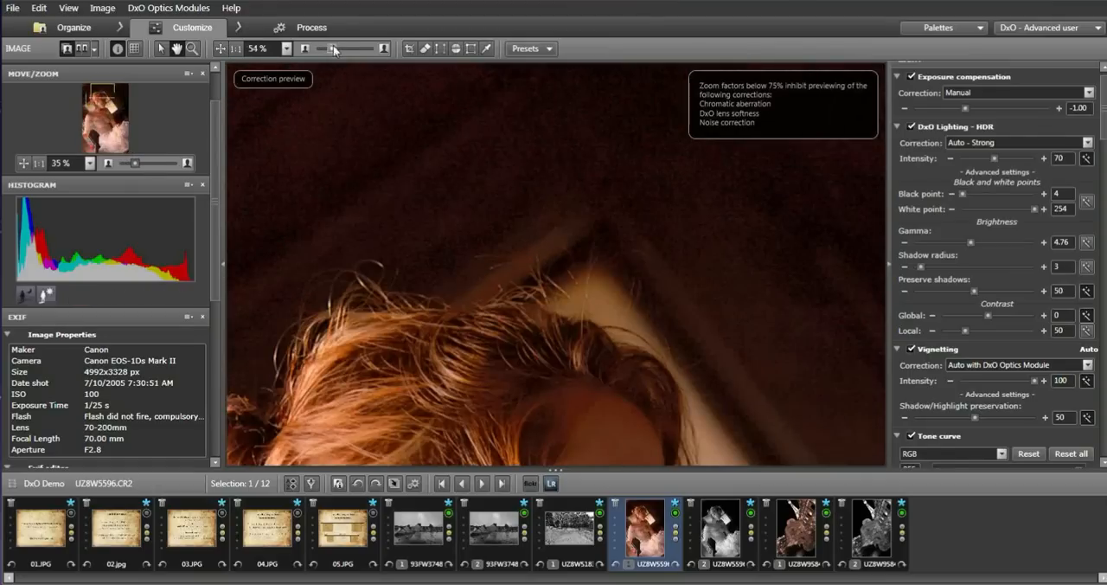
left_click_drag(334, 49, 343, 50)
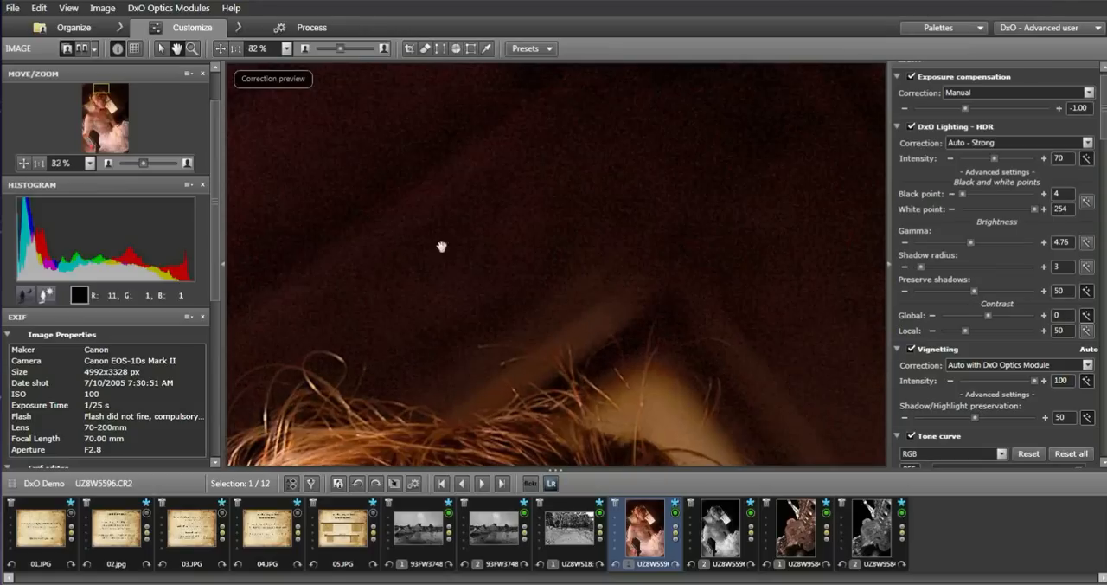
left_click(165, 49)
left_click(514, 278)
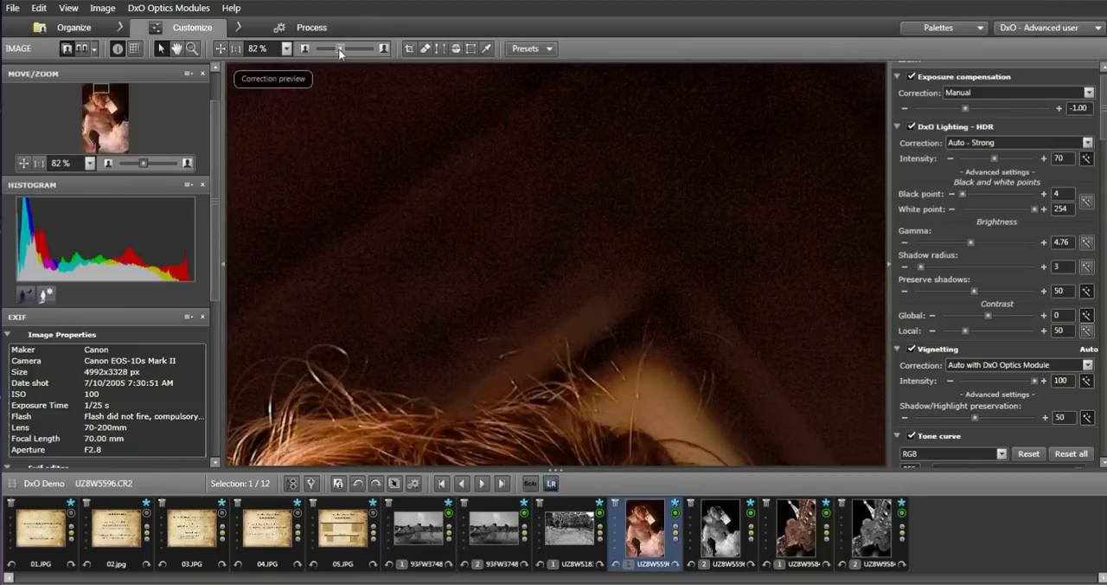
left_click_drag(339, 51, 318, 50)
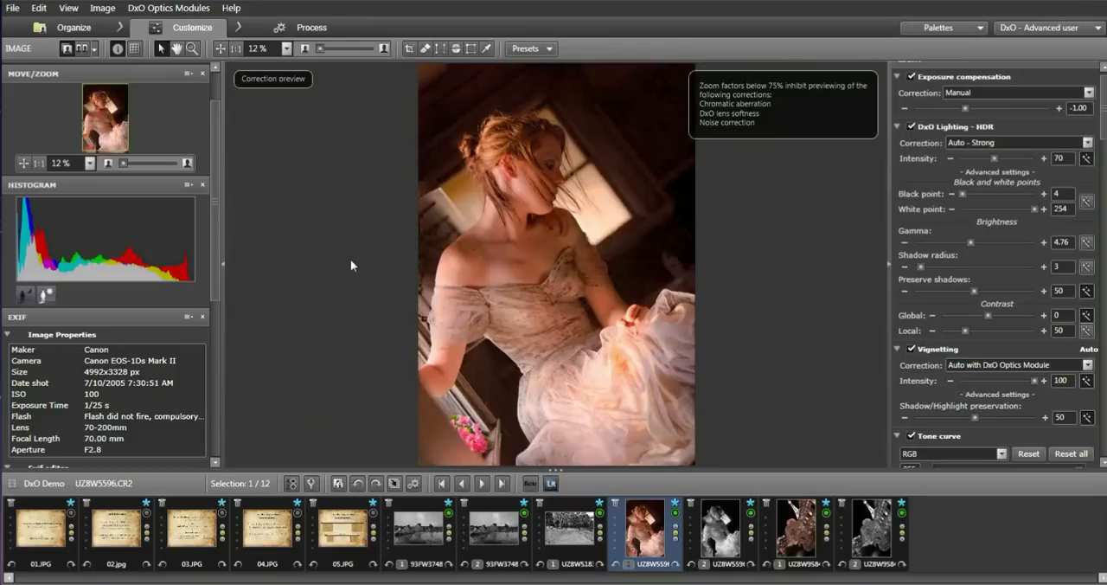